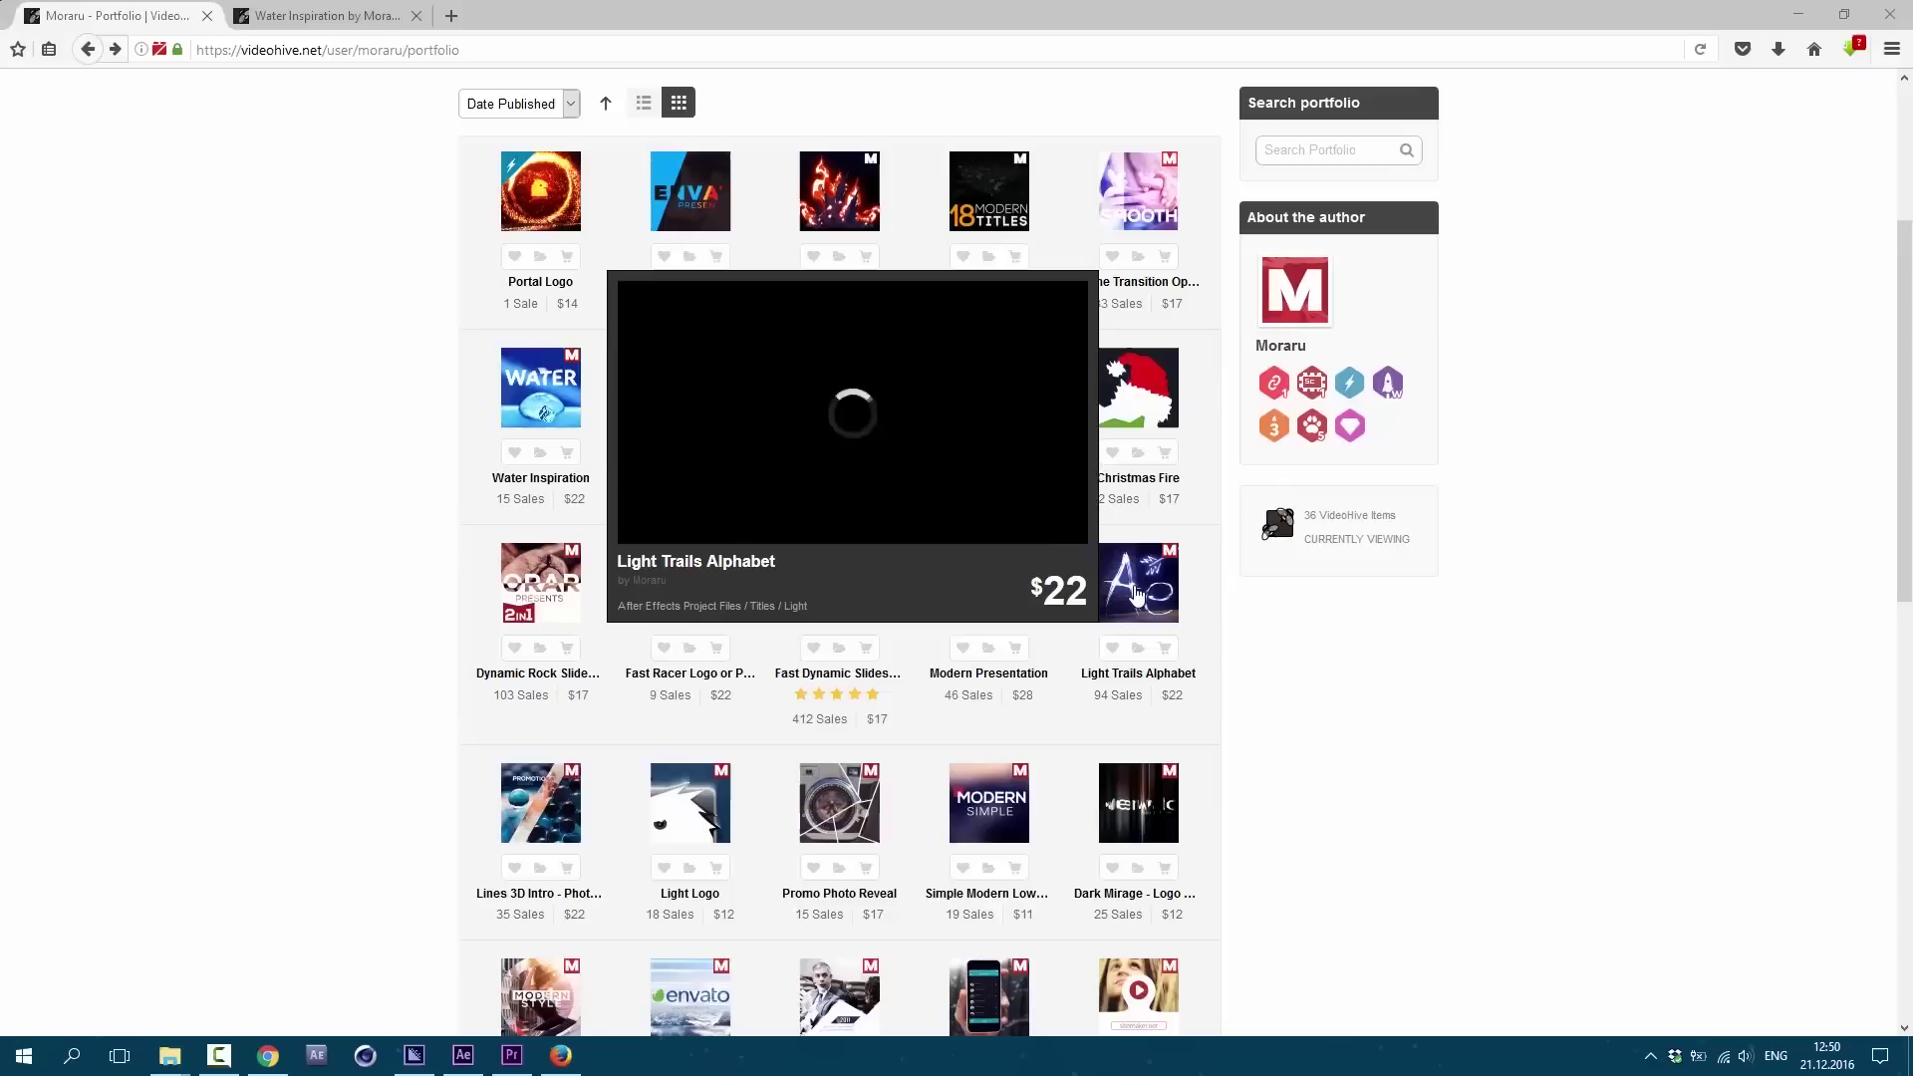
Step: Add the Light Trails Alphabet template to the VideoHive cart and dismiss the confirmation
{"action": "left_click", "coordinate": [1138, 589]}
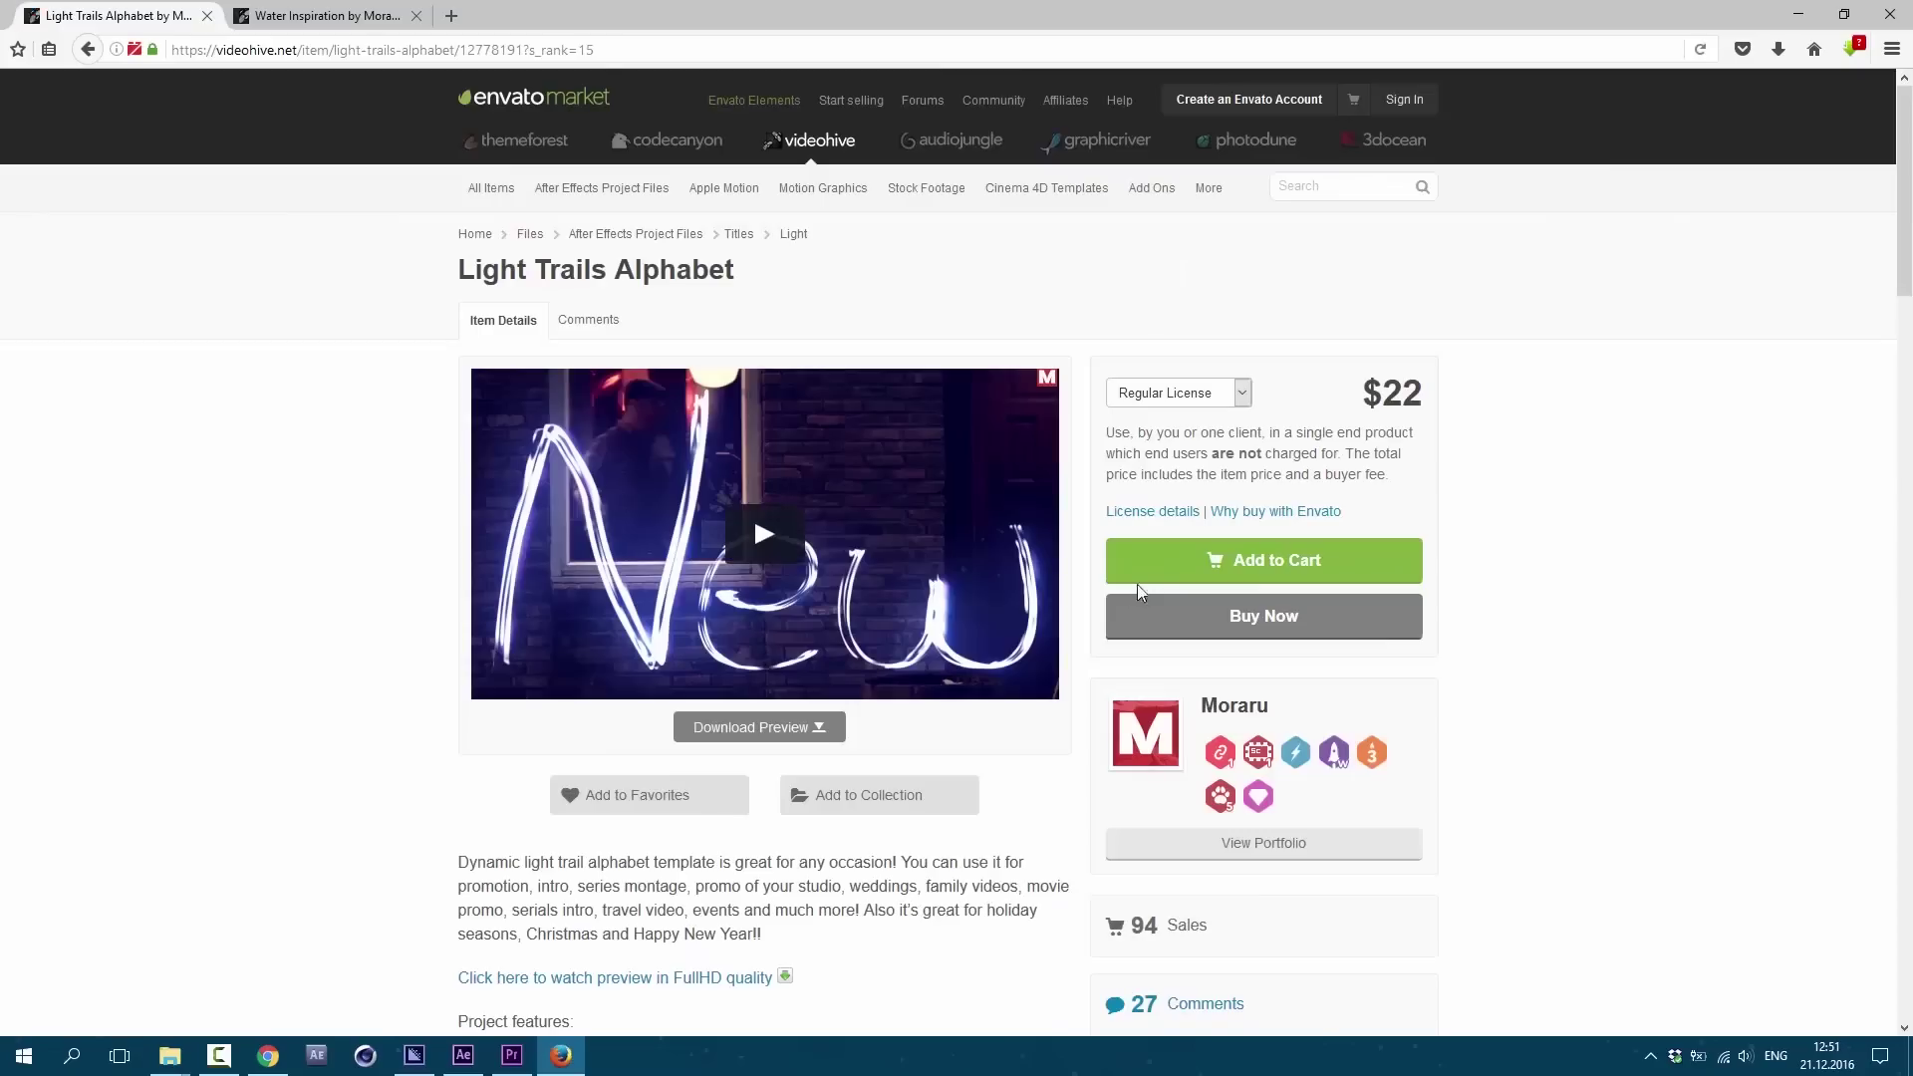
{"action": "left_click", "coordinate": [1272, 559]}
{"action": "key", "text": "alt+Left"}
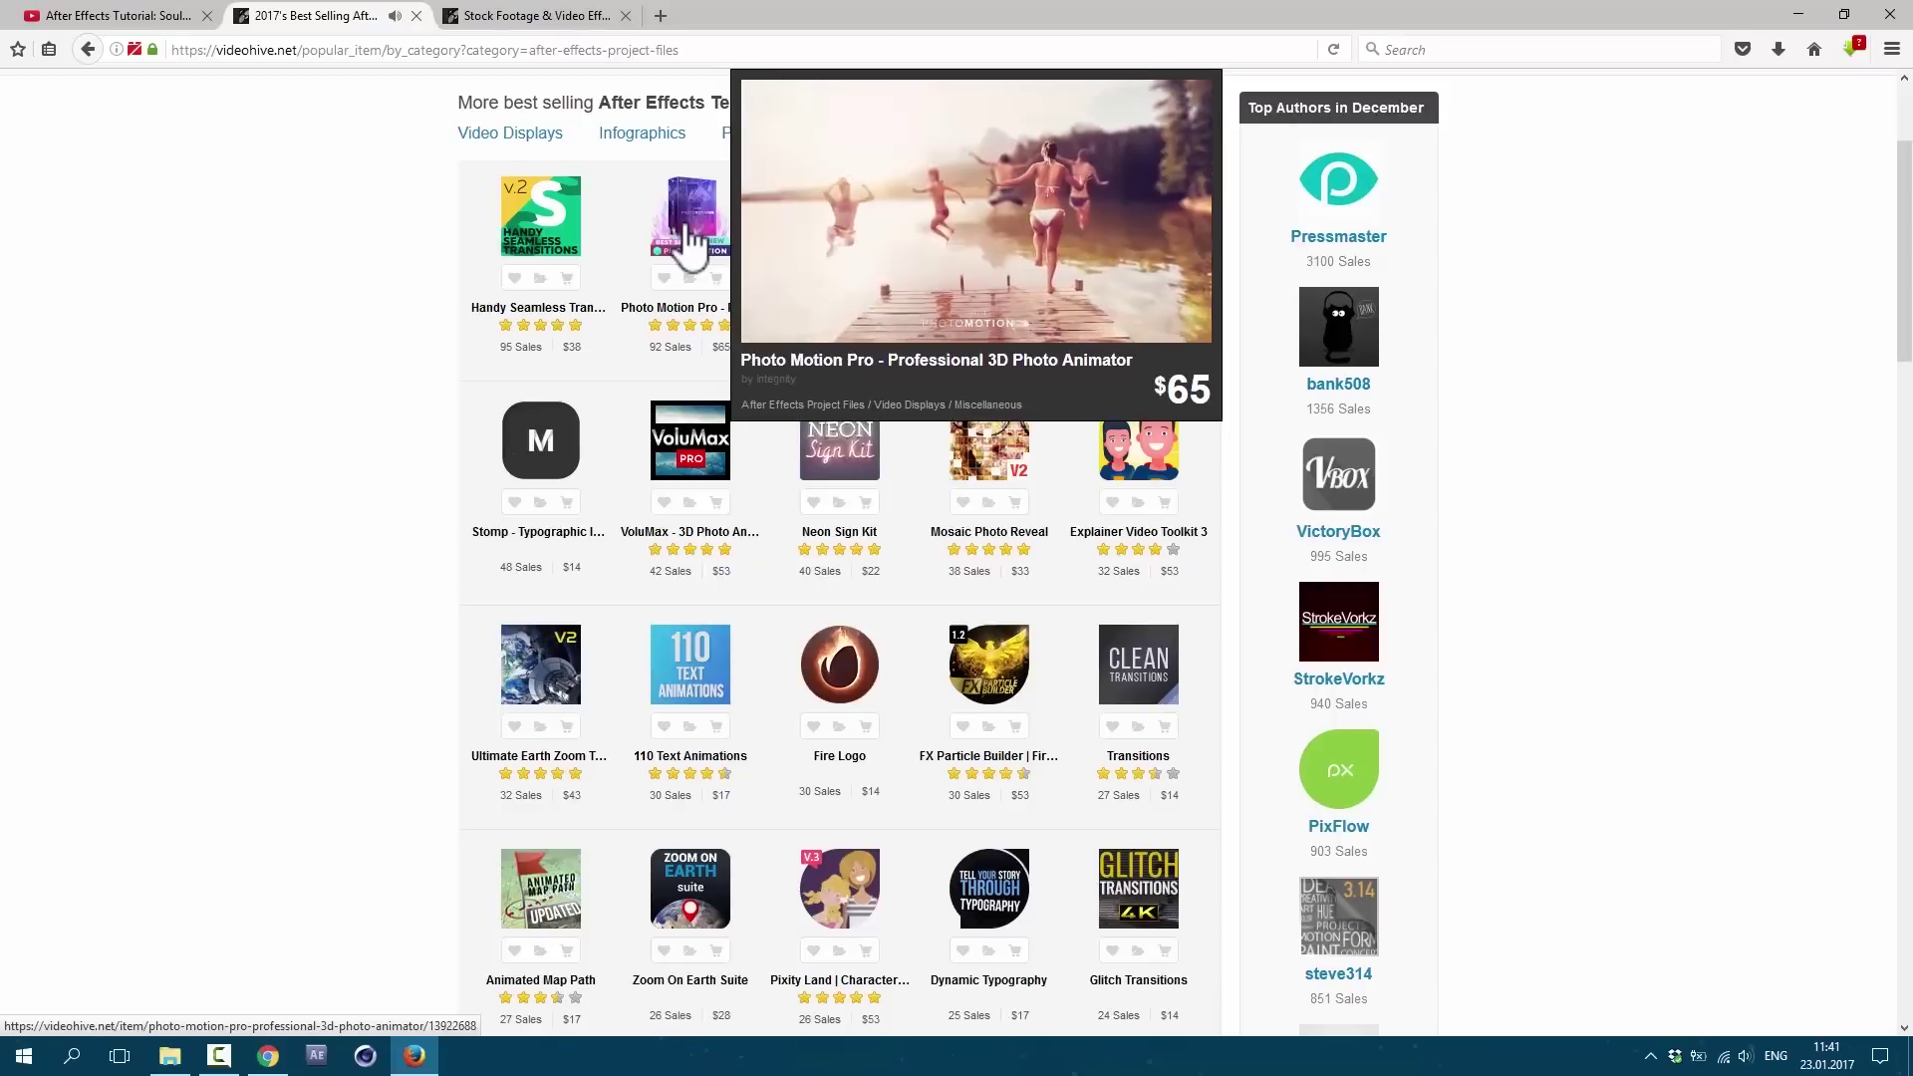
{"action": "mouse_move", "coordinate": [1148, 244]}
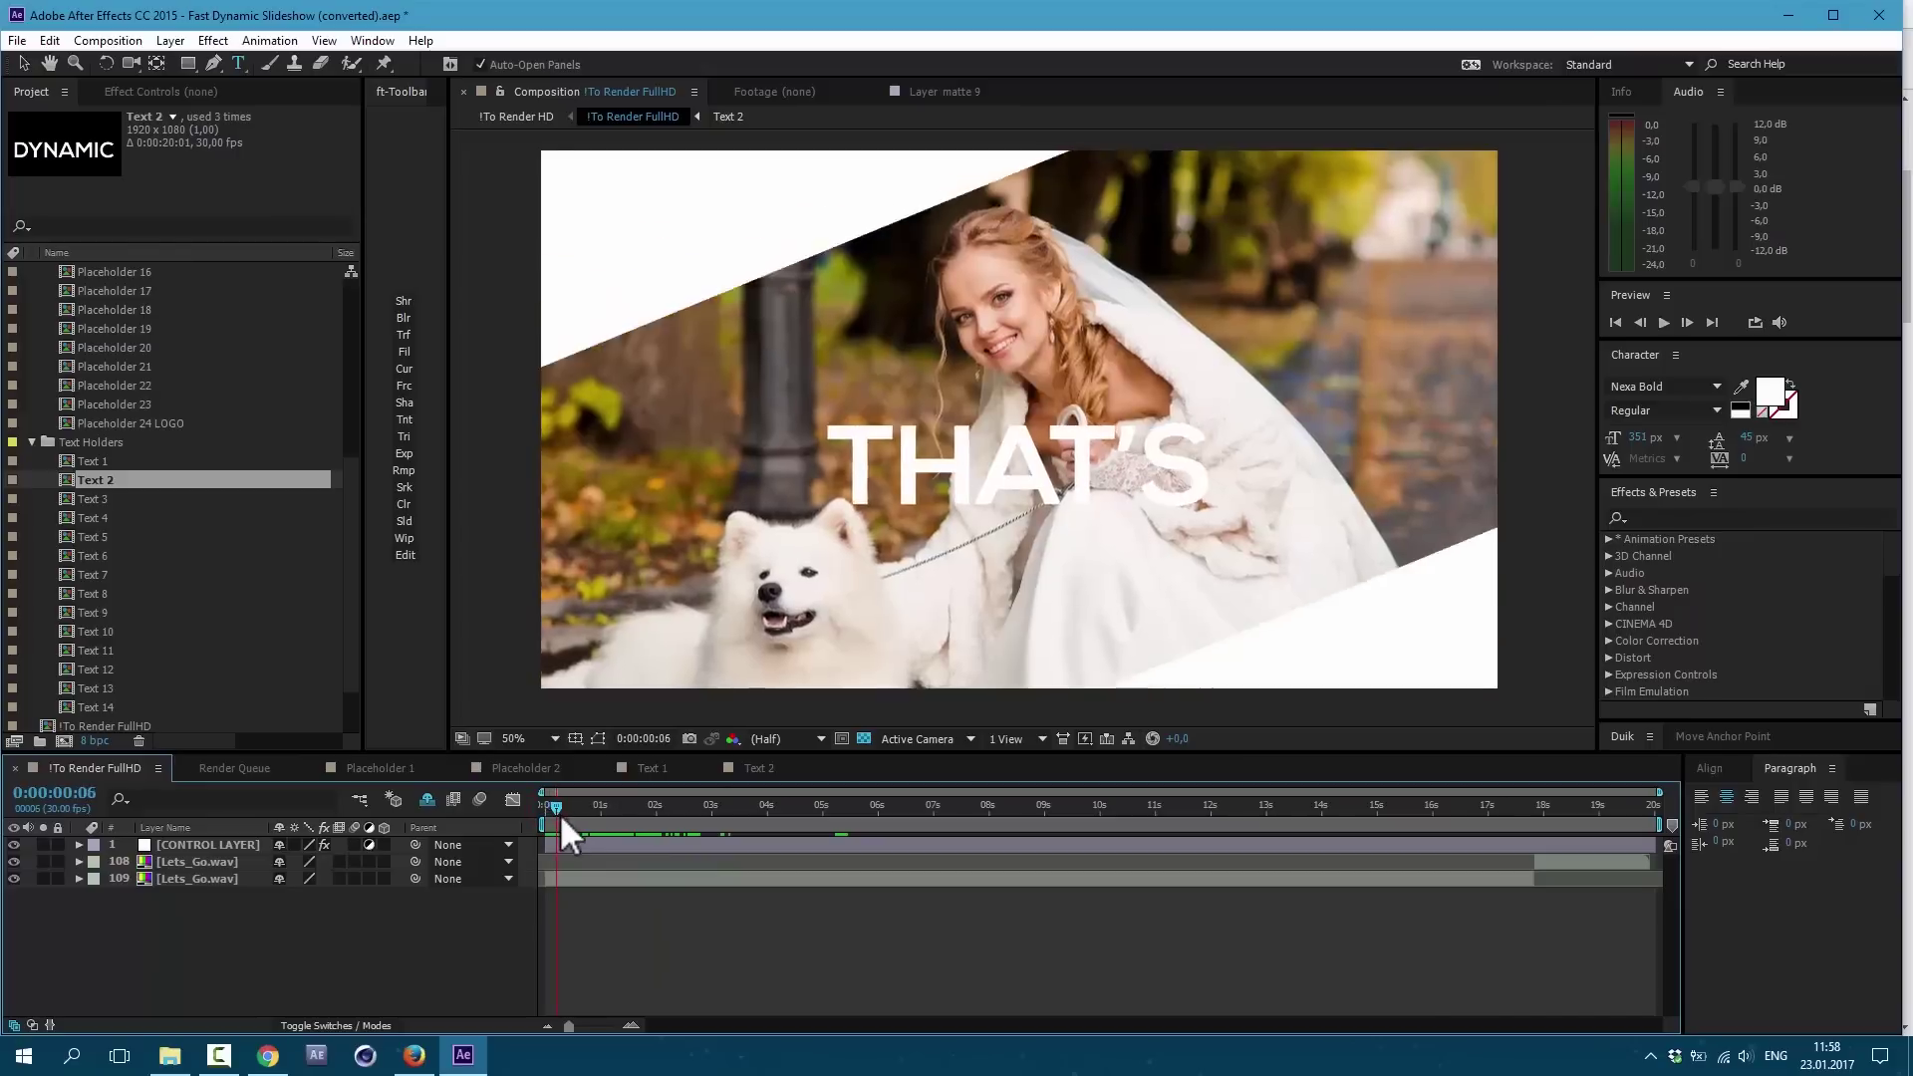
Step: Scrub the !To Render FullHD timeline to preview the AWESOME text animation
{"action": "left_click_drag", "start_coordinate": [560, 813], "coordinate": [667, 841]}
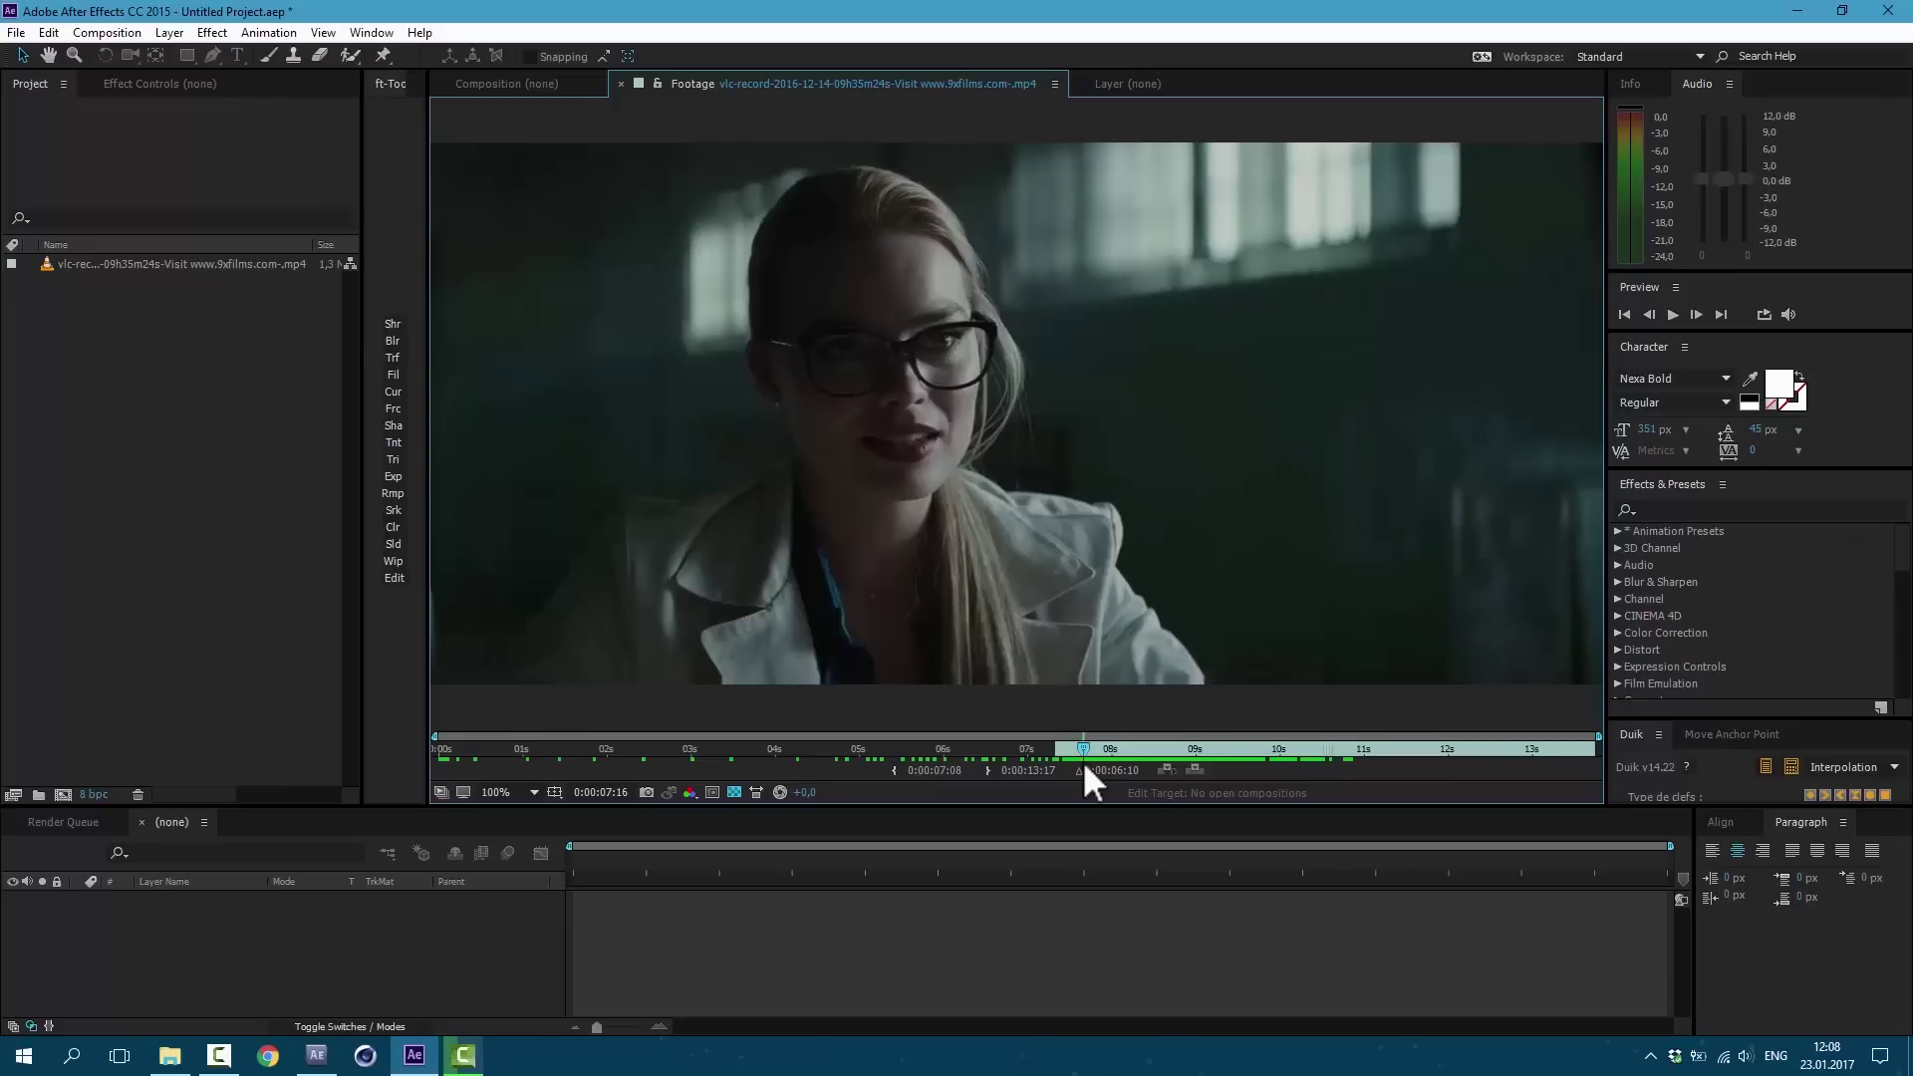
Step: Scrub the VLC clip to locate its shot changes, then build a composition from it
{"action": "left_click_drag", "start_coordinate": [1090, 761], "coordinate": [1167, 787]}
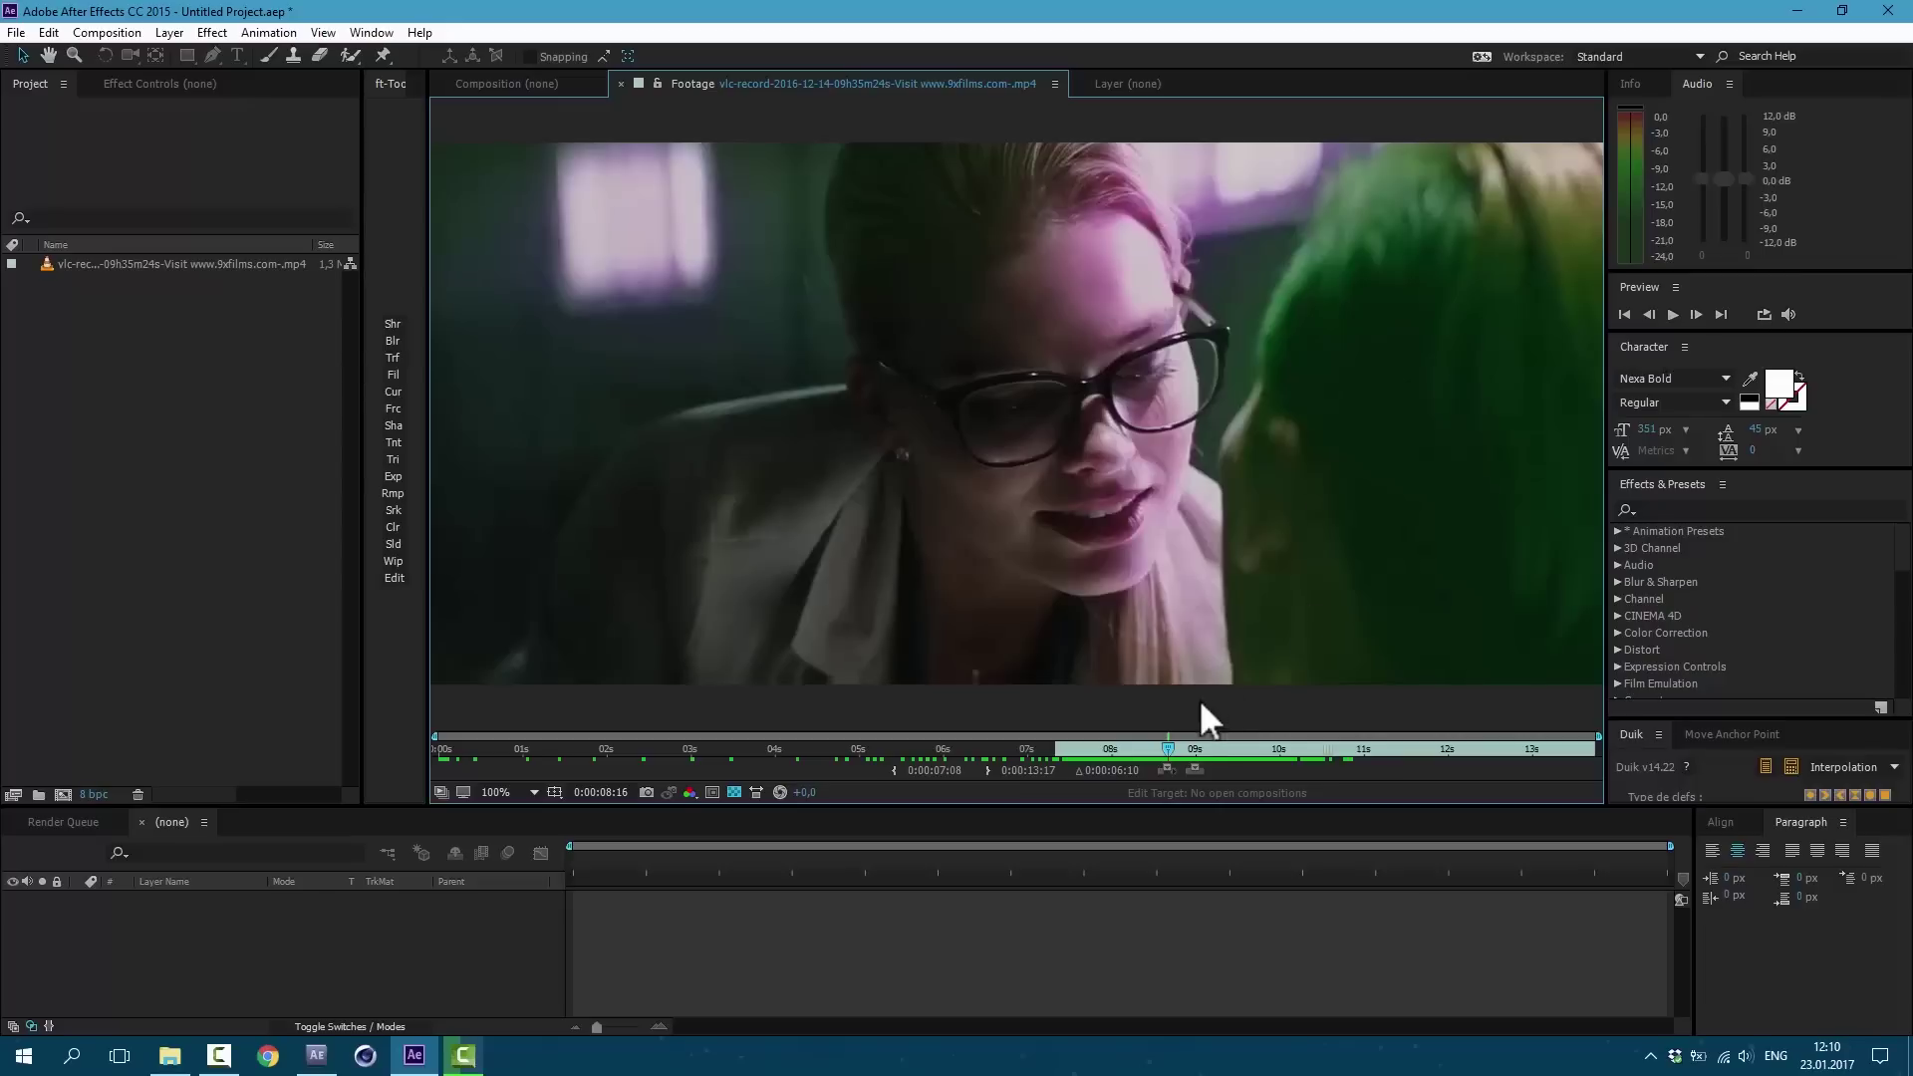
{"action": "left_click_drag", "start_coordinate": [1174, 739], "coordinate": [1223, 749]}
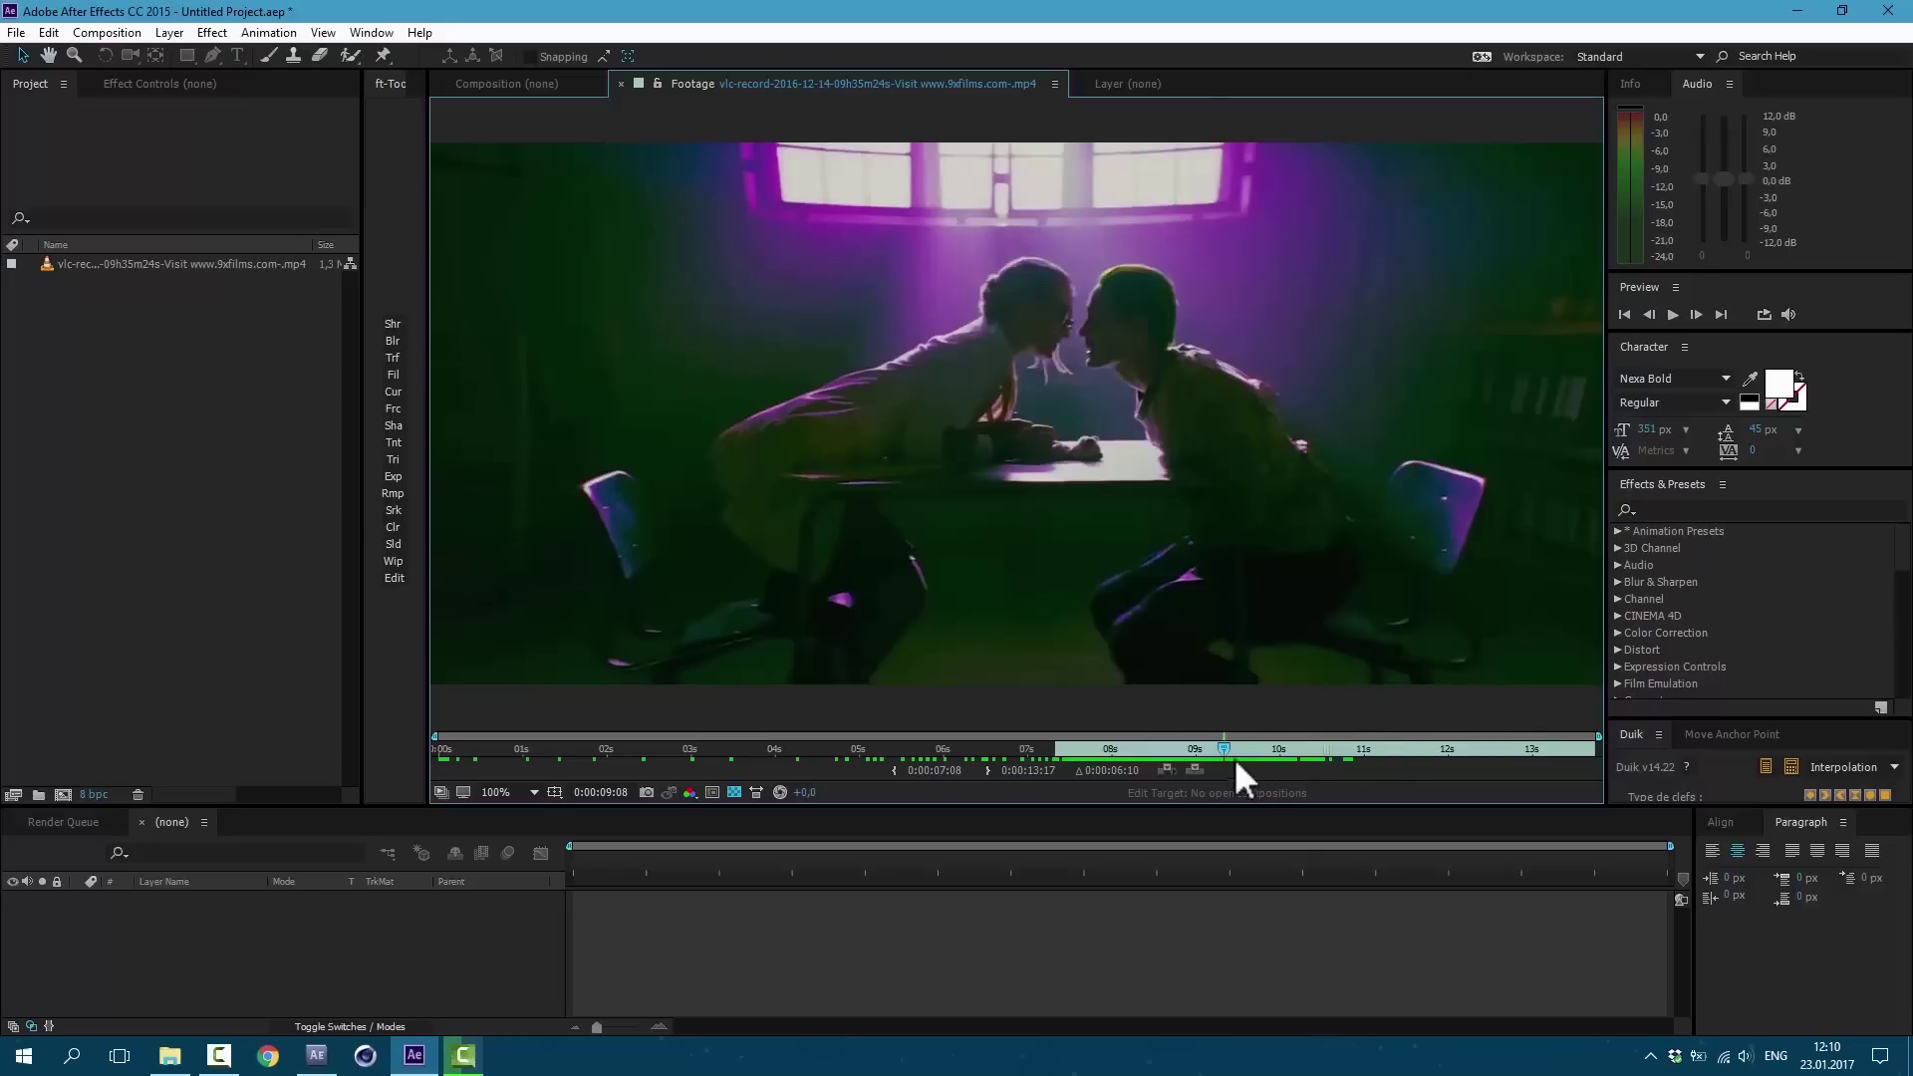
{"action": "left_click_drag", "start_coordinate": [1221, 747], "coordinate": [1168, 745]}
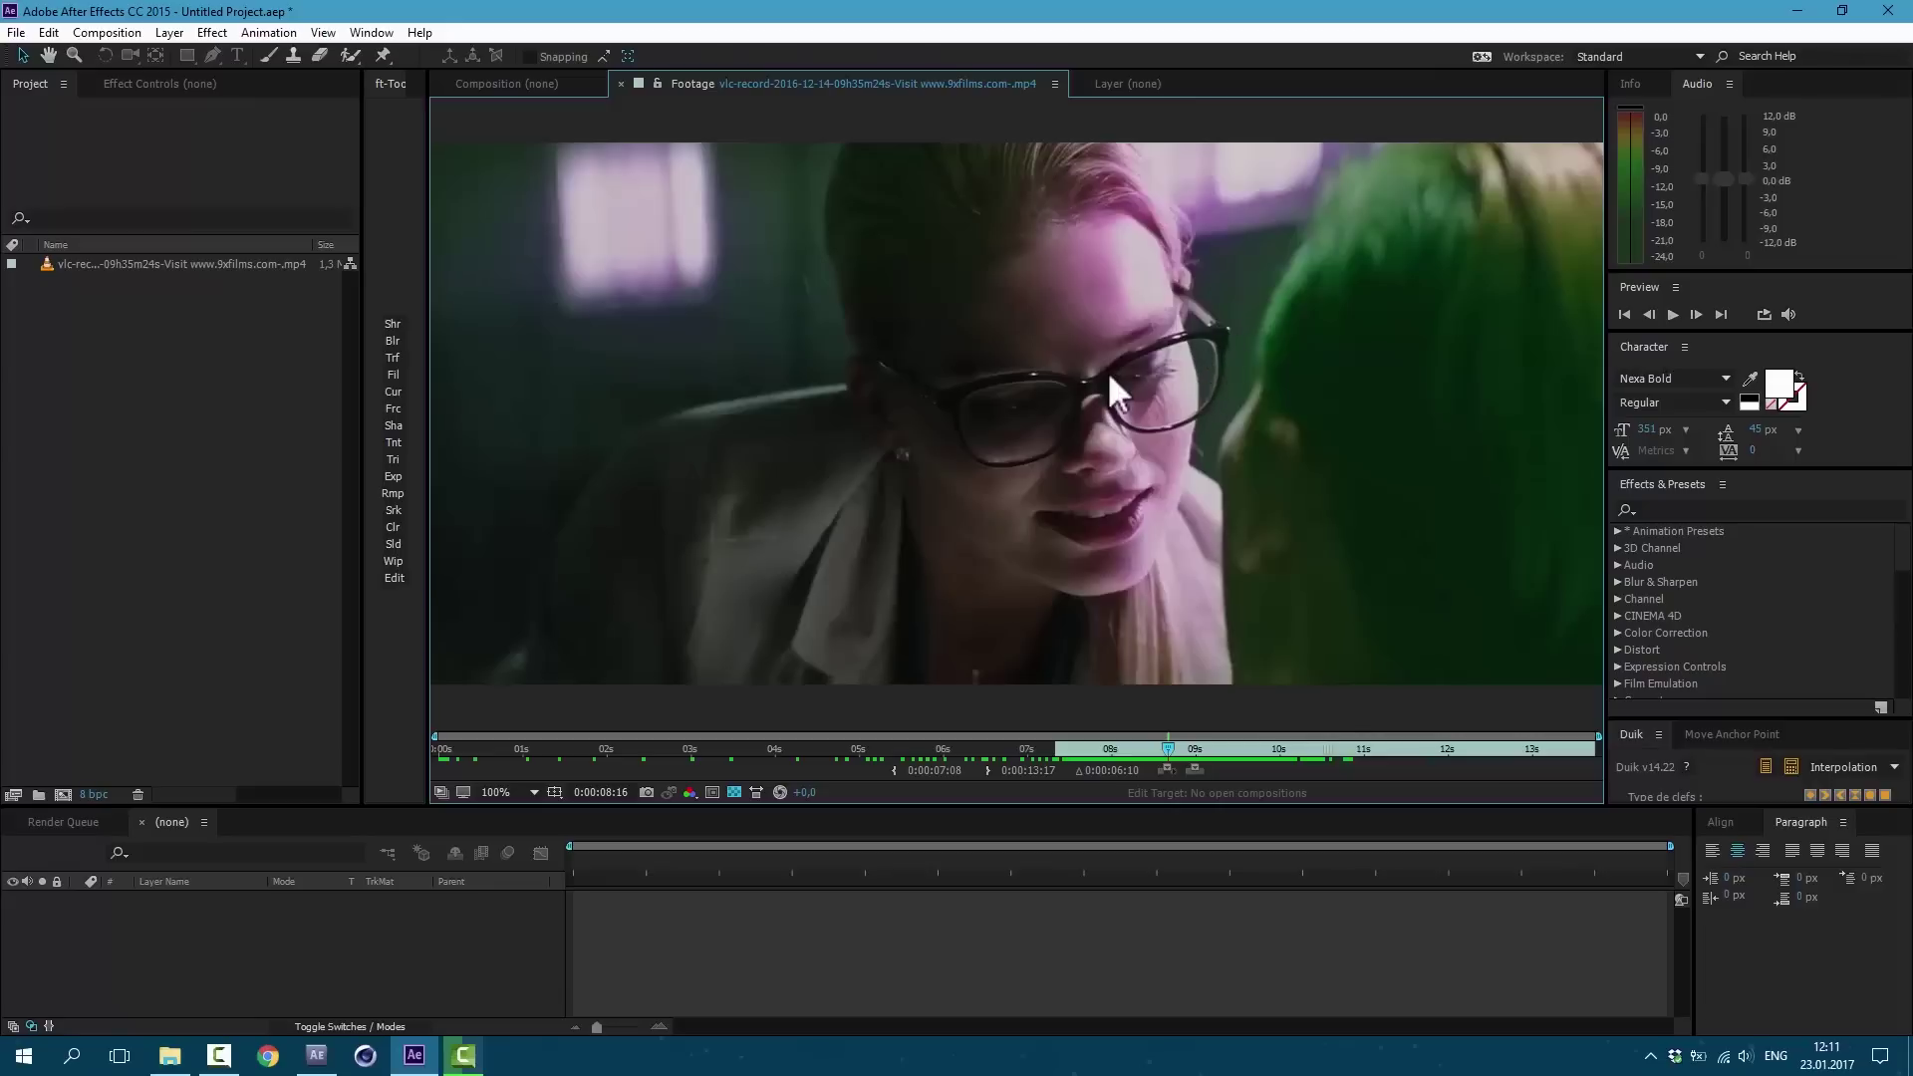
{"action": "key", "text": "space"}
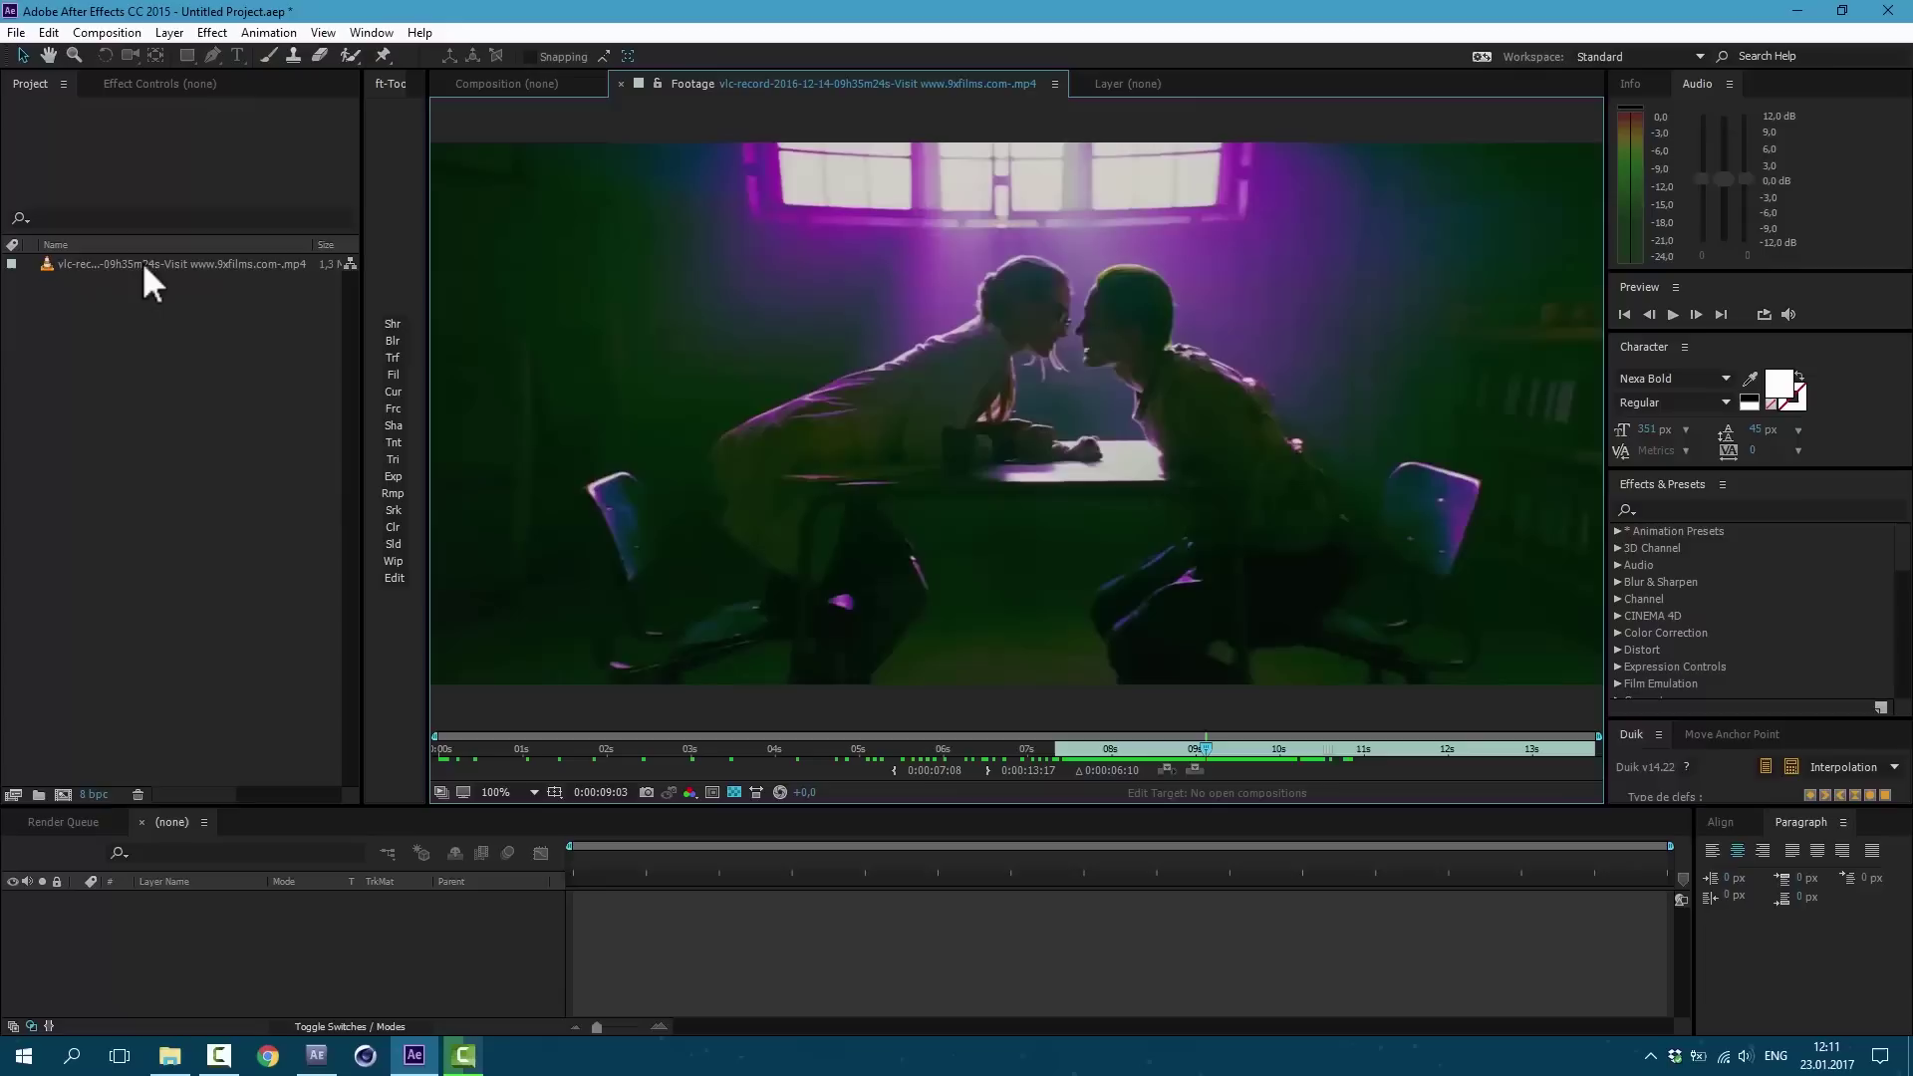
{"action": "left_click_drag", "start_coordinate": [141, 265], "coordinate": [62, 795]}
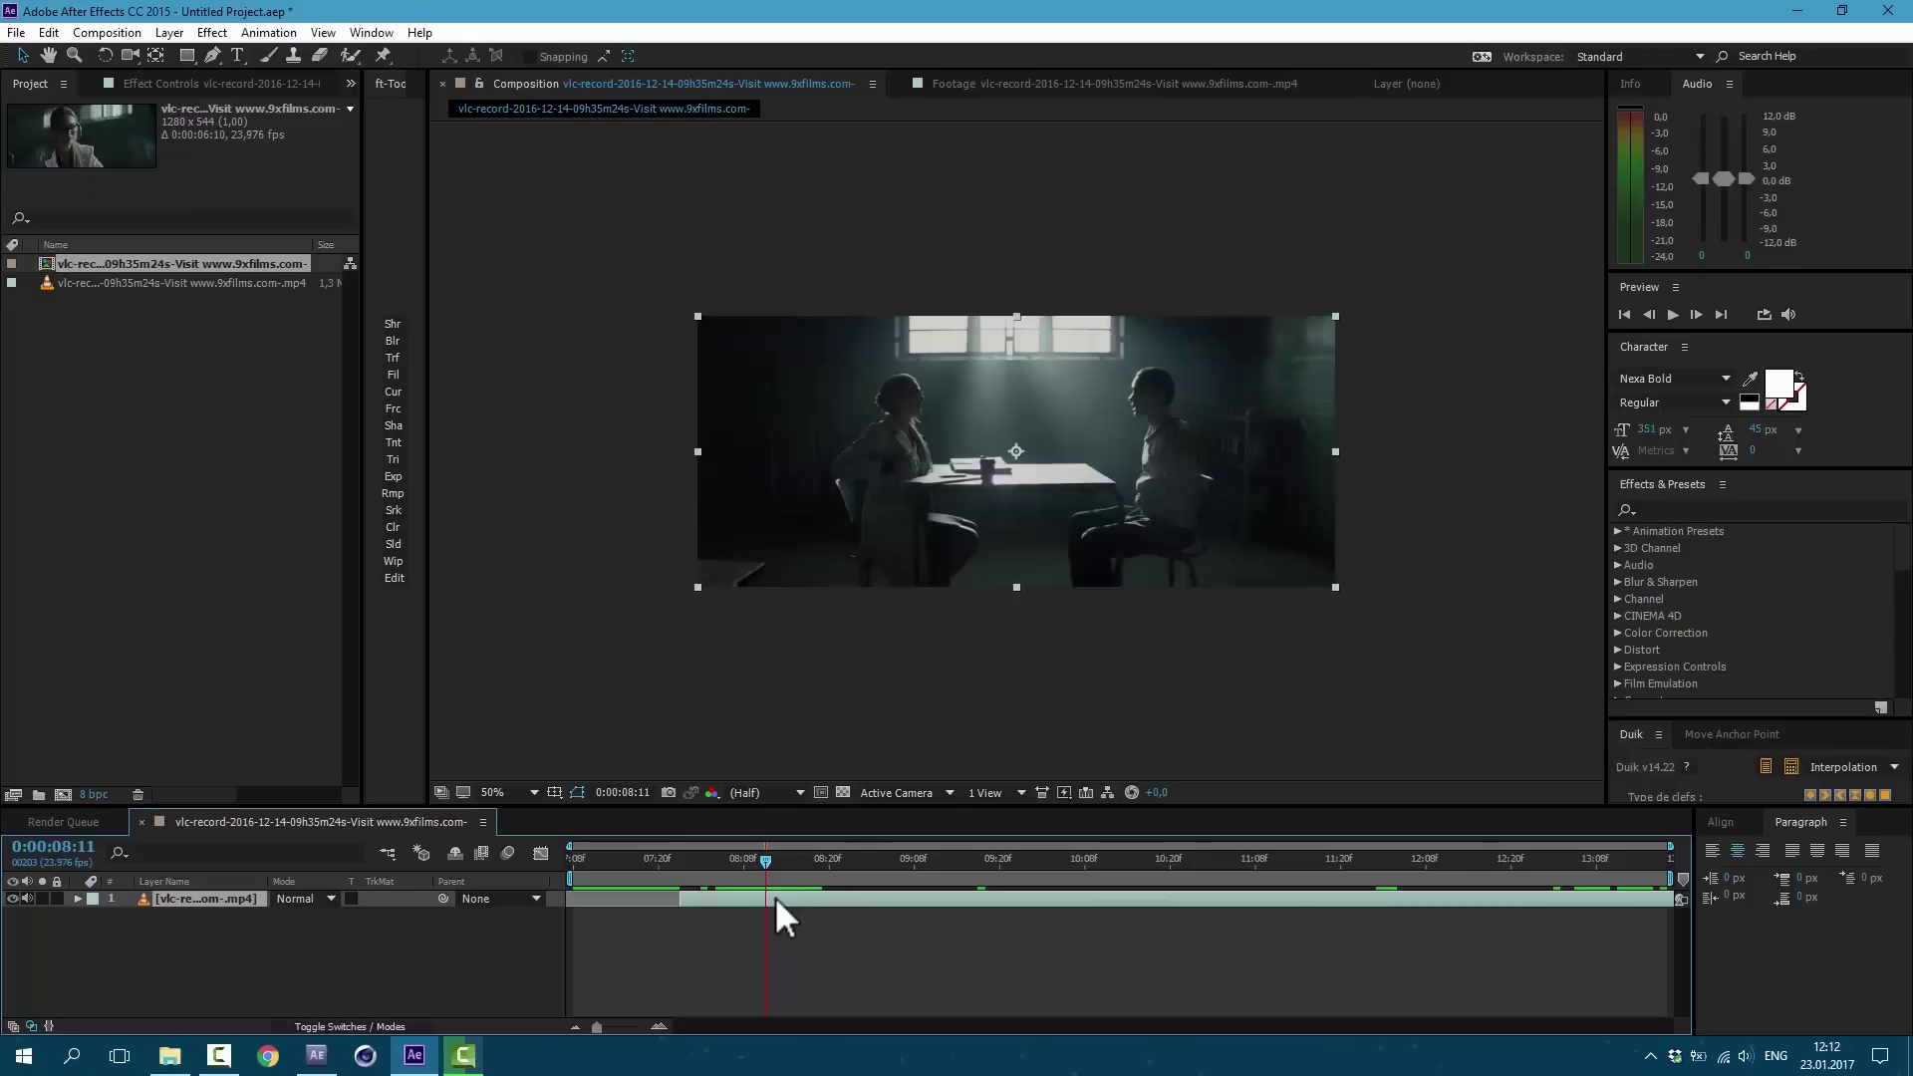
Step: Duplicate the clip layer and freeze the copy on the current frame
{"action": "key", "text": "ctrl+d"}
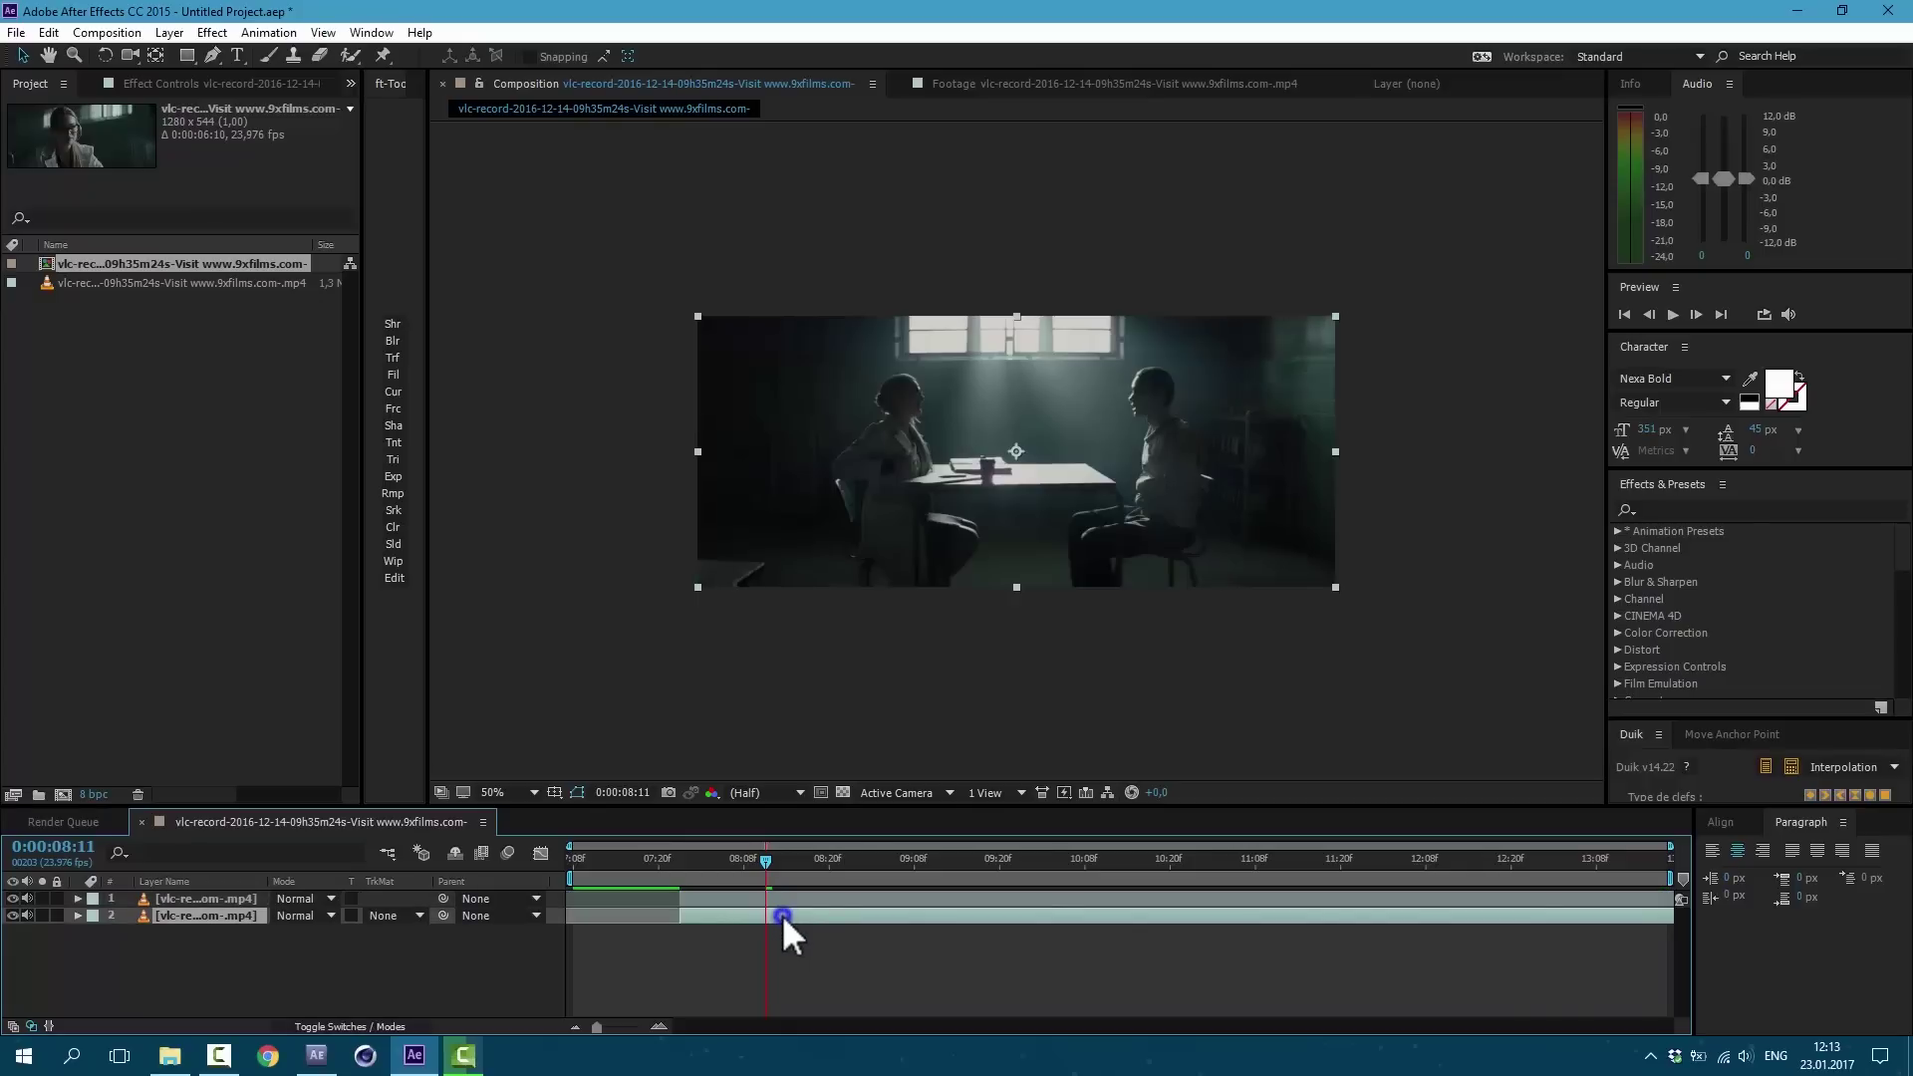
{"action": "right_click", "coordinate": [781, 915]}
{"action": "mouse_move", "coordinate": [1002, 257]}
{"action": "left_click", "coordinate": [1096, 254]}
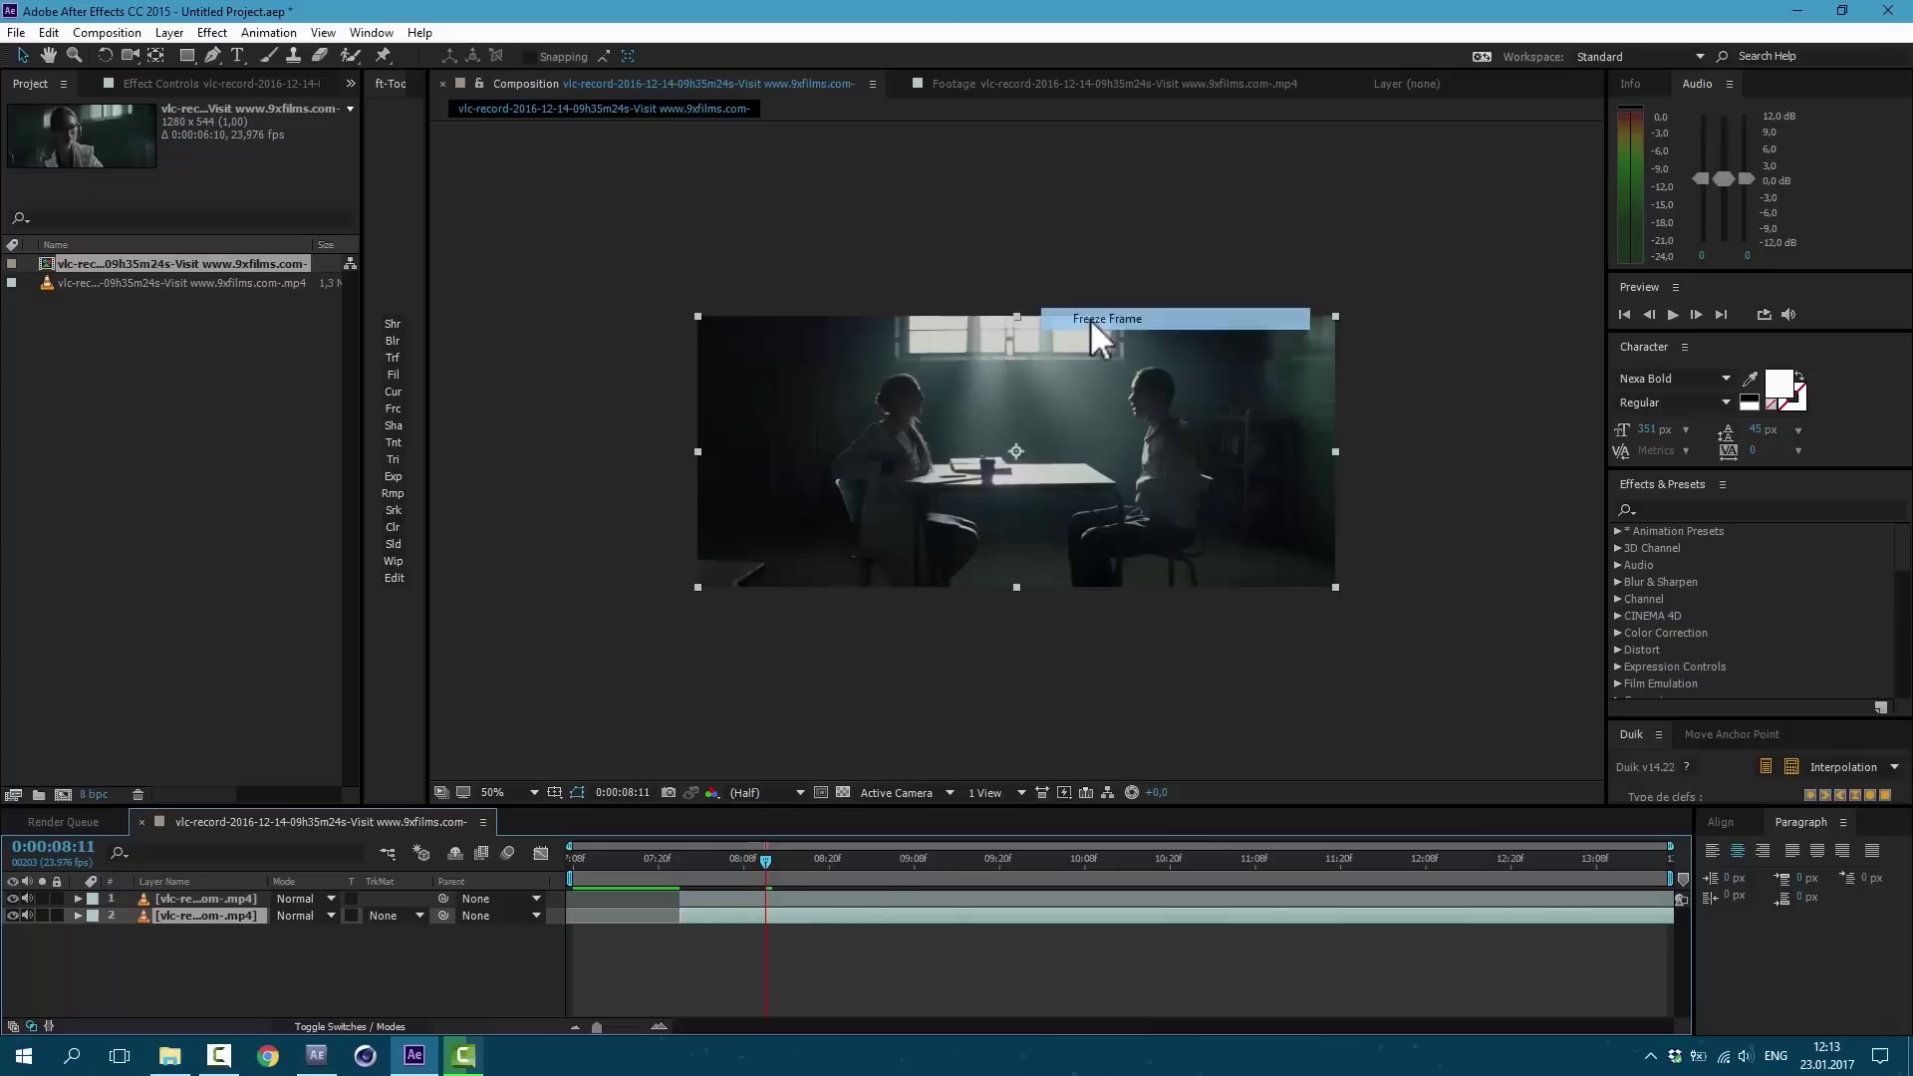
{"action": "left_click_drag", "start_coordinate": [810, 875], "coordinate": [793, 899]}
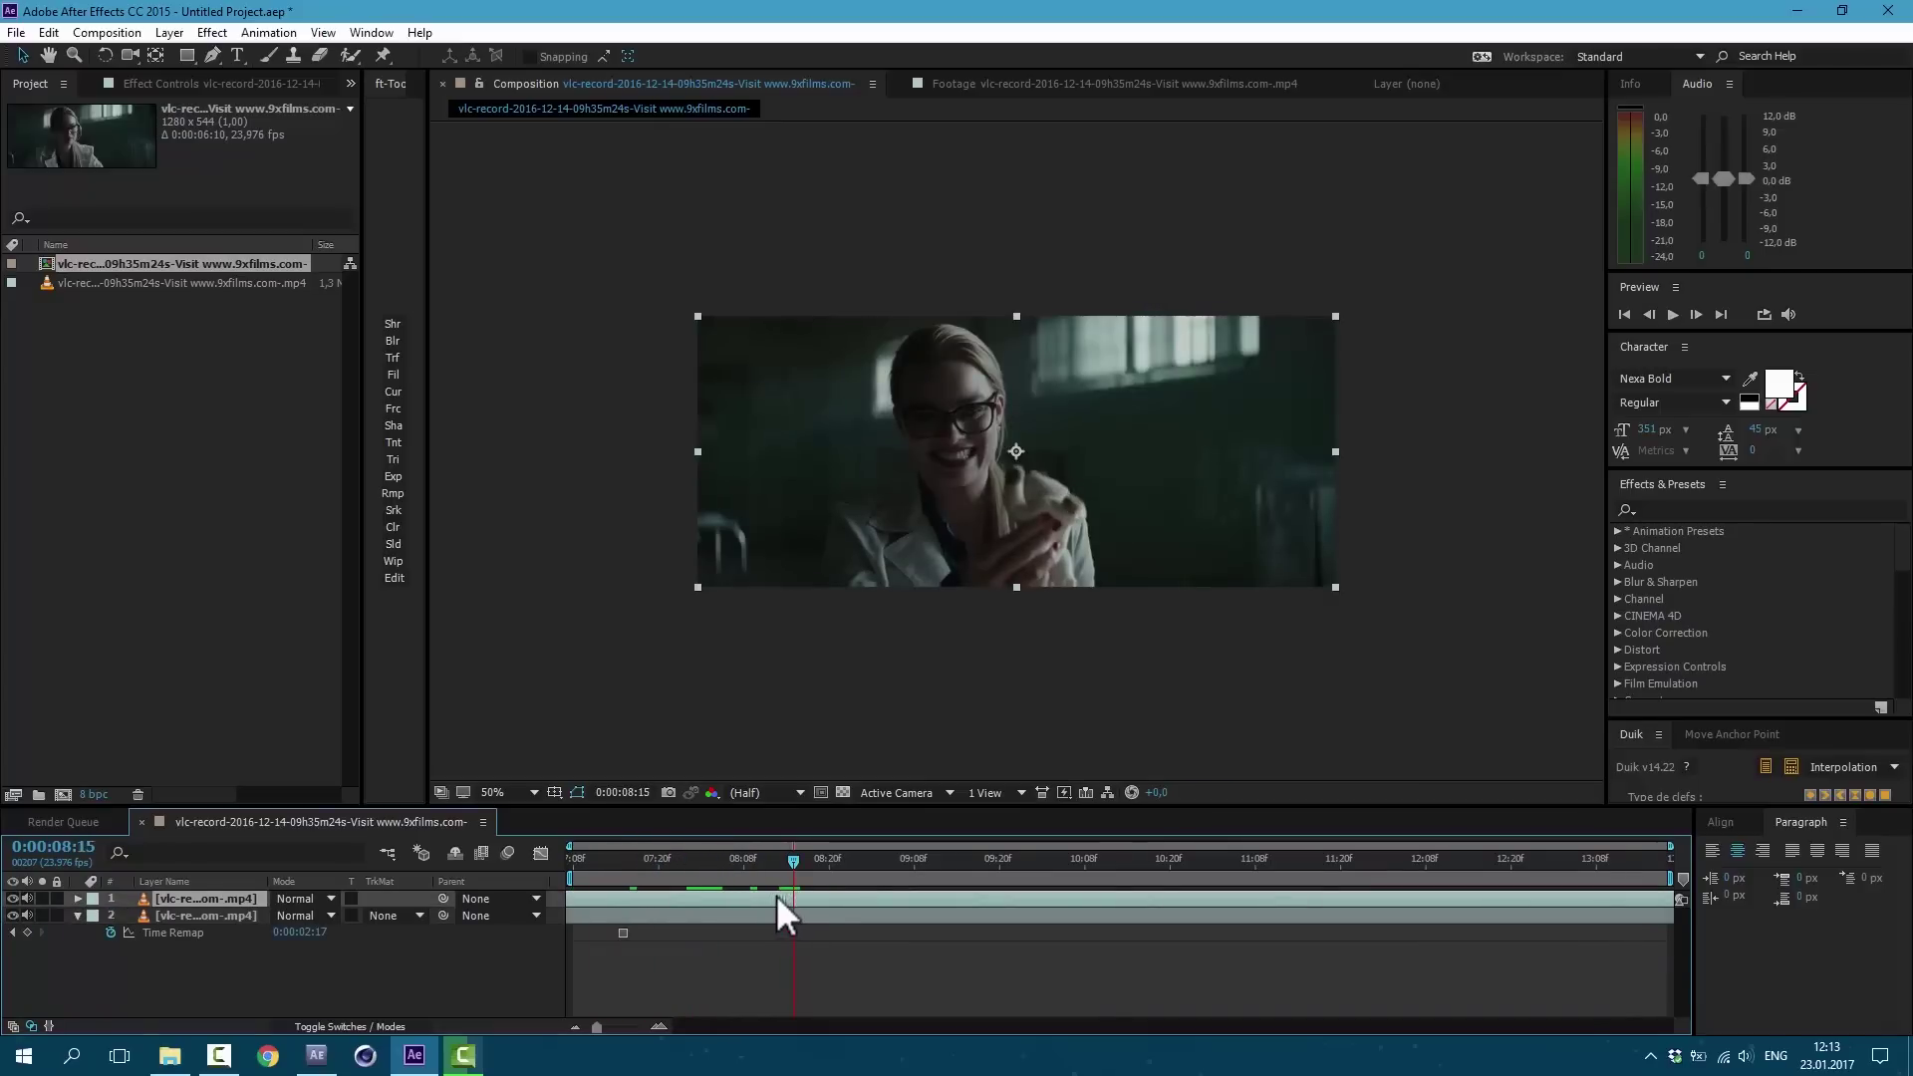
{"action": "key", "text": "/"}
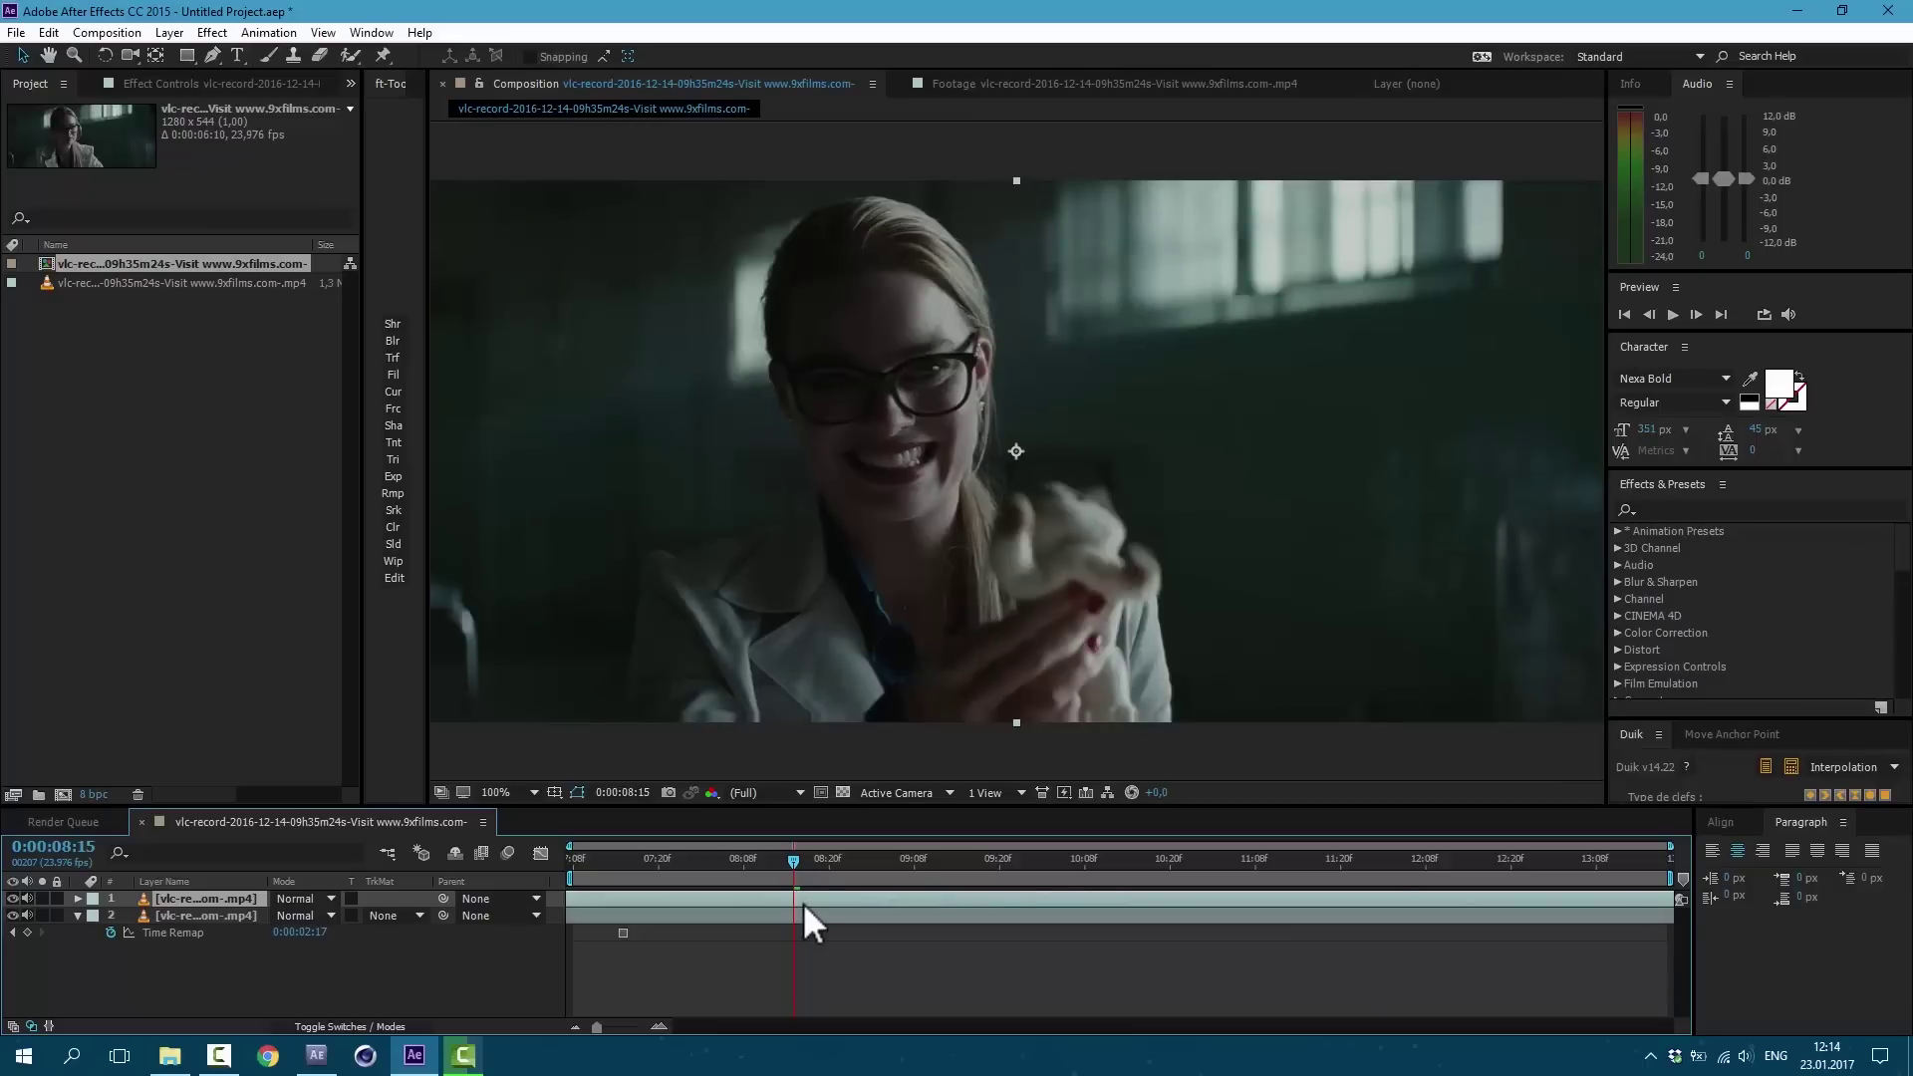
Step: Duplicate layer 2, freeze it, and make it start around 08:08
{"action": "key", "text": "ctrl+d"}
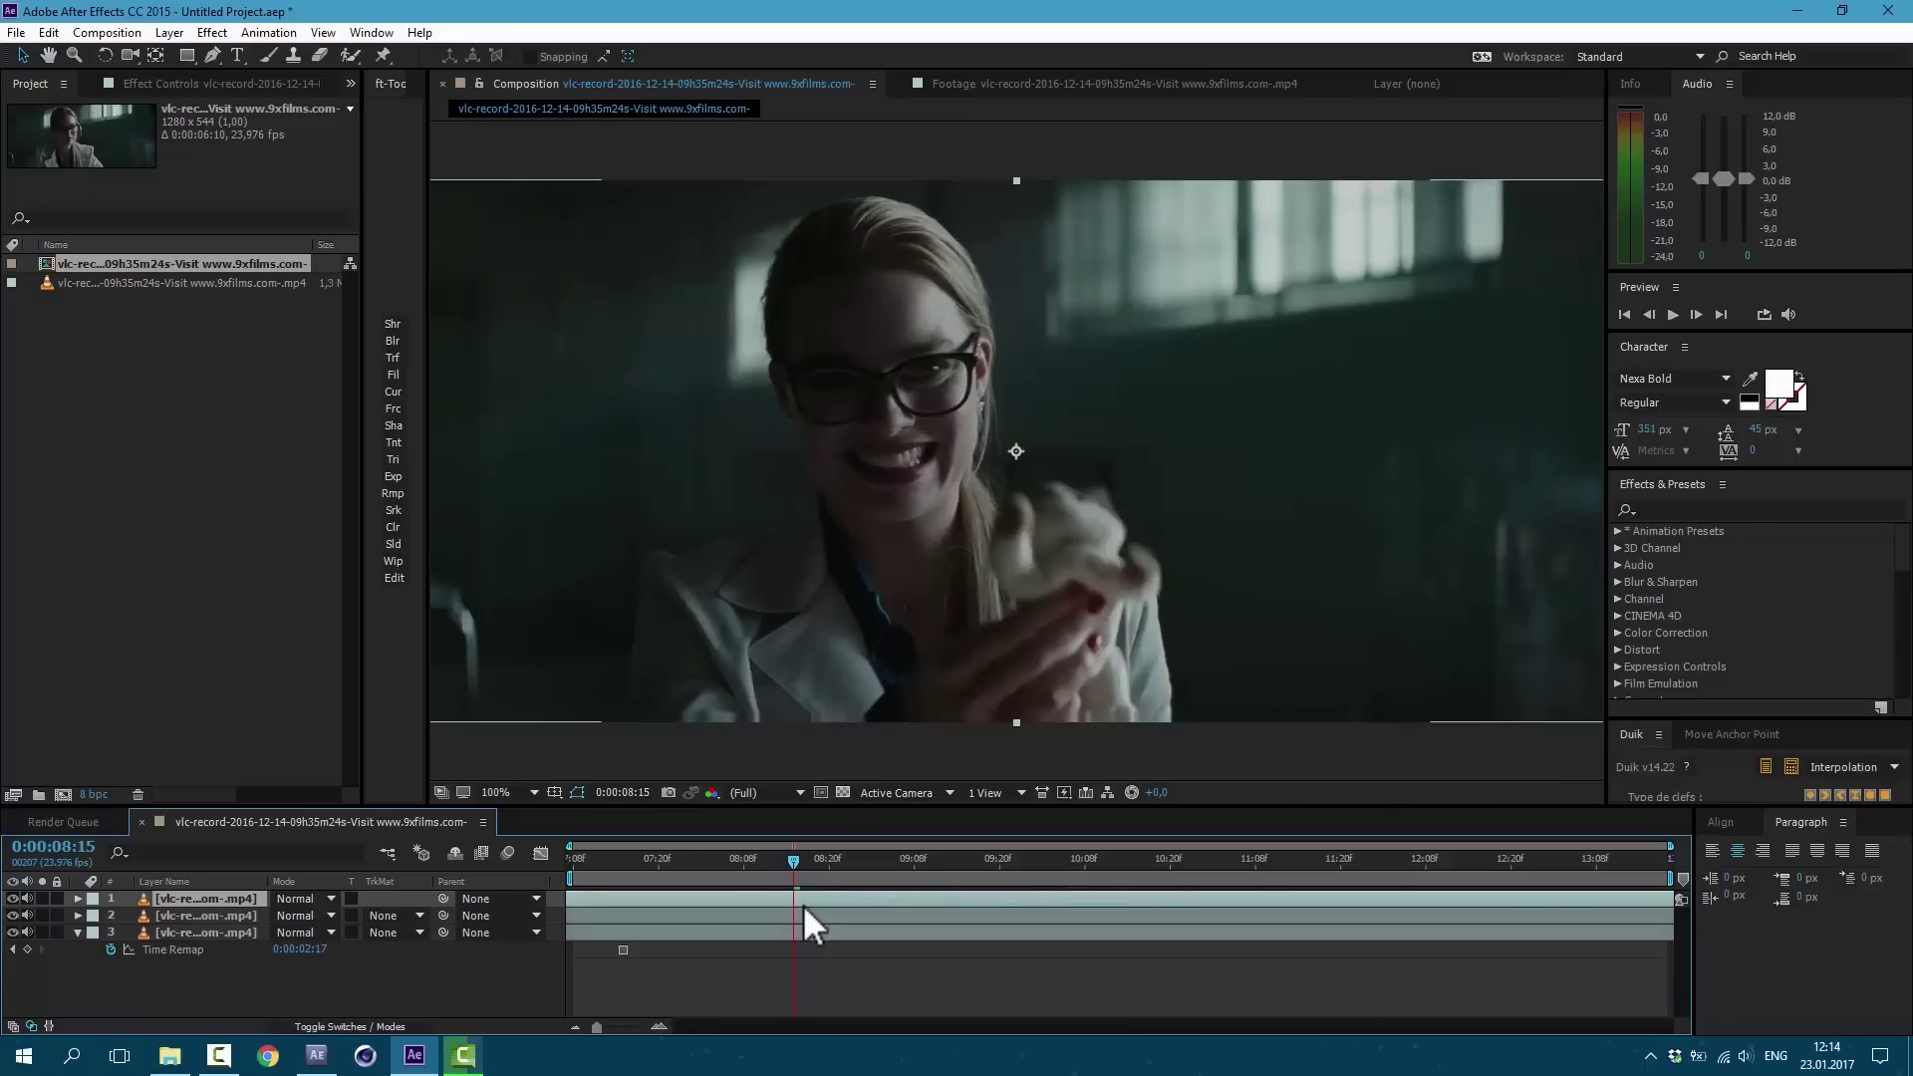
{"action": "left_click", "coordinate": [809, 911]}
{"action": "right_click", "coordinate": [809, 911]}
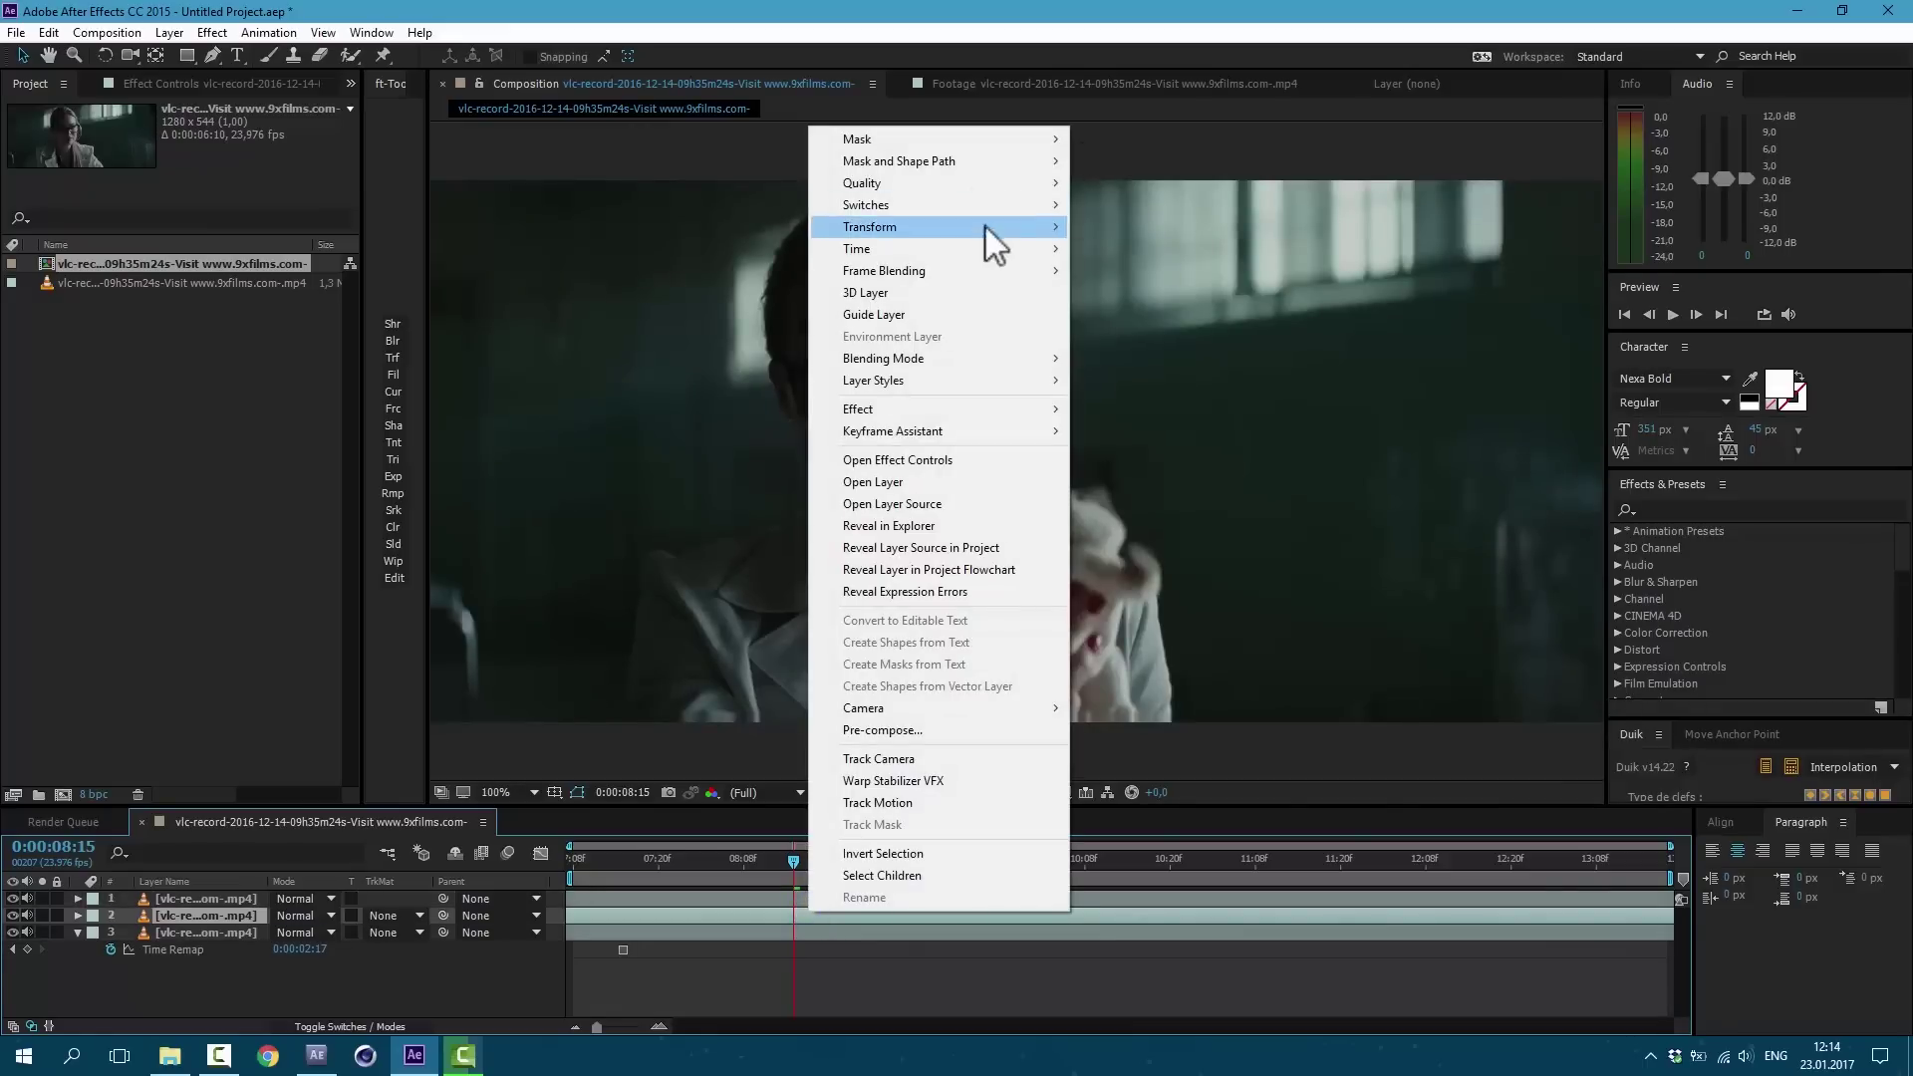
{"action": "mouse_move", "coordinate": [1020, 248]}
{"action": "left_click", "coordinate": [1126, 314]}
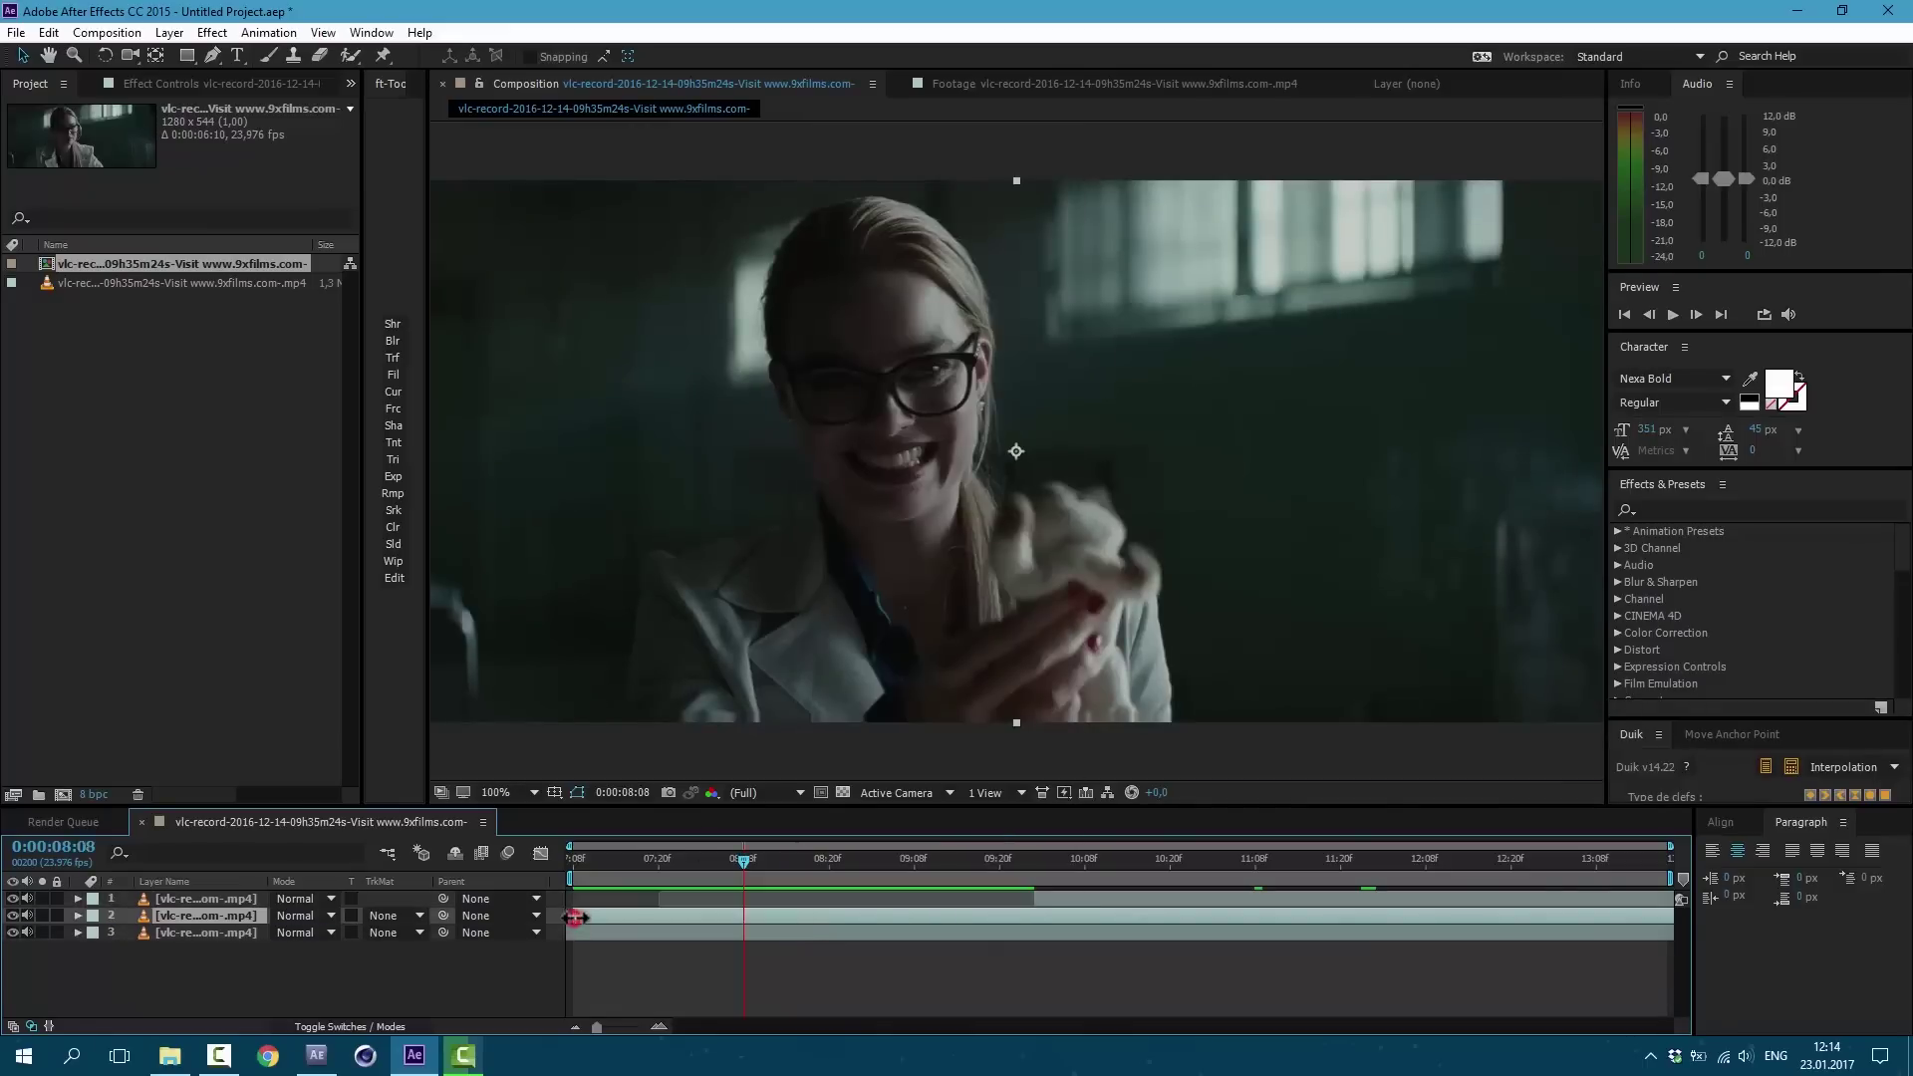
{"action": "left_click_drag", "start_coordinate": [575, 917], "coordinate": [750, 912]}
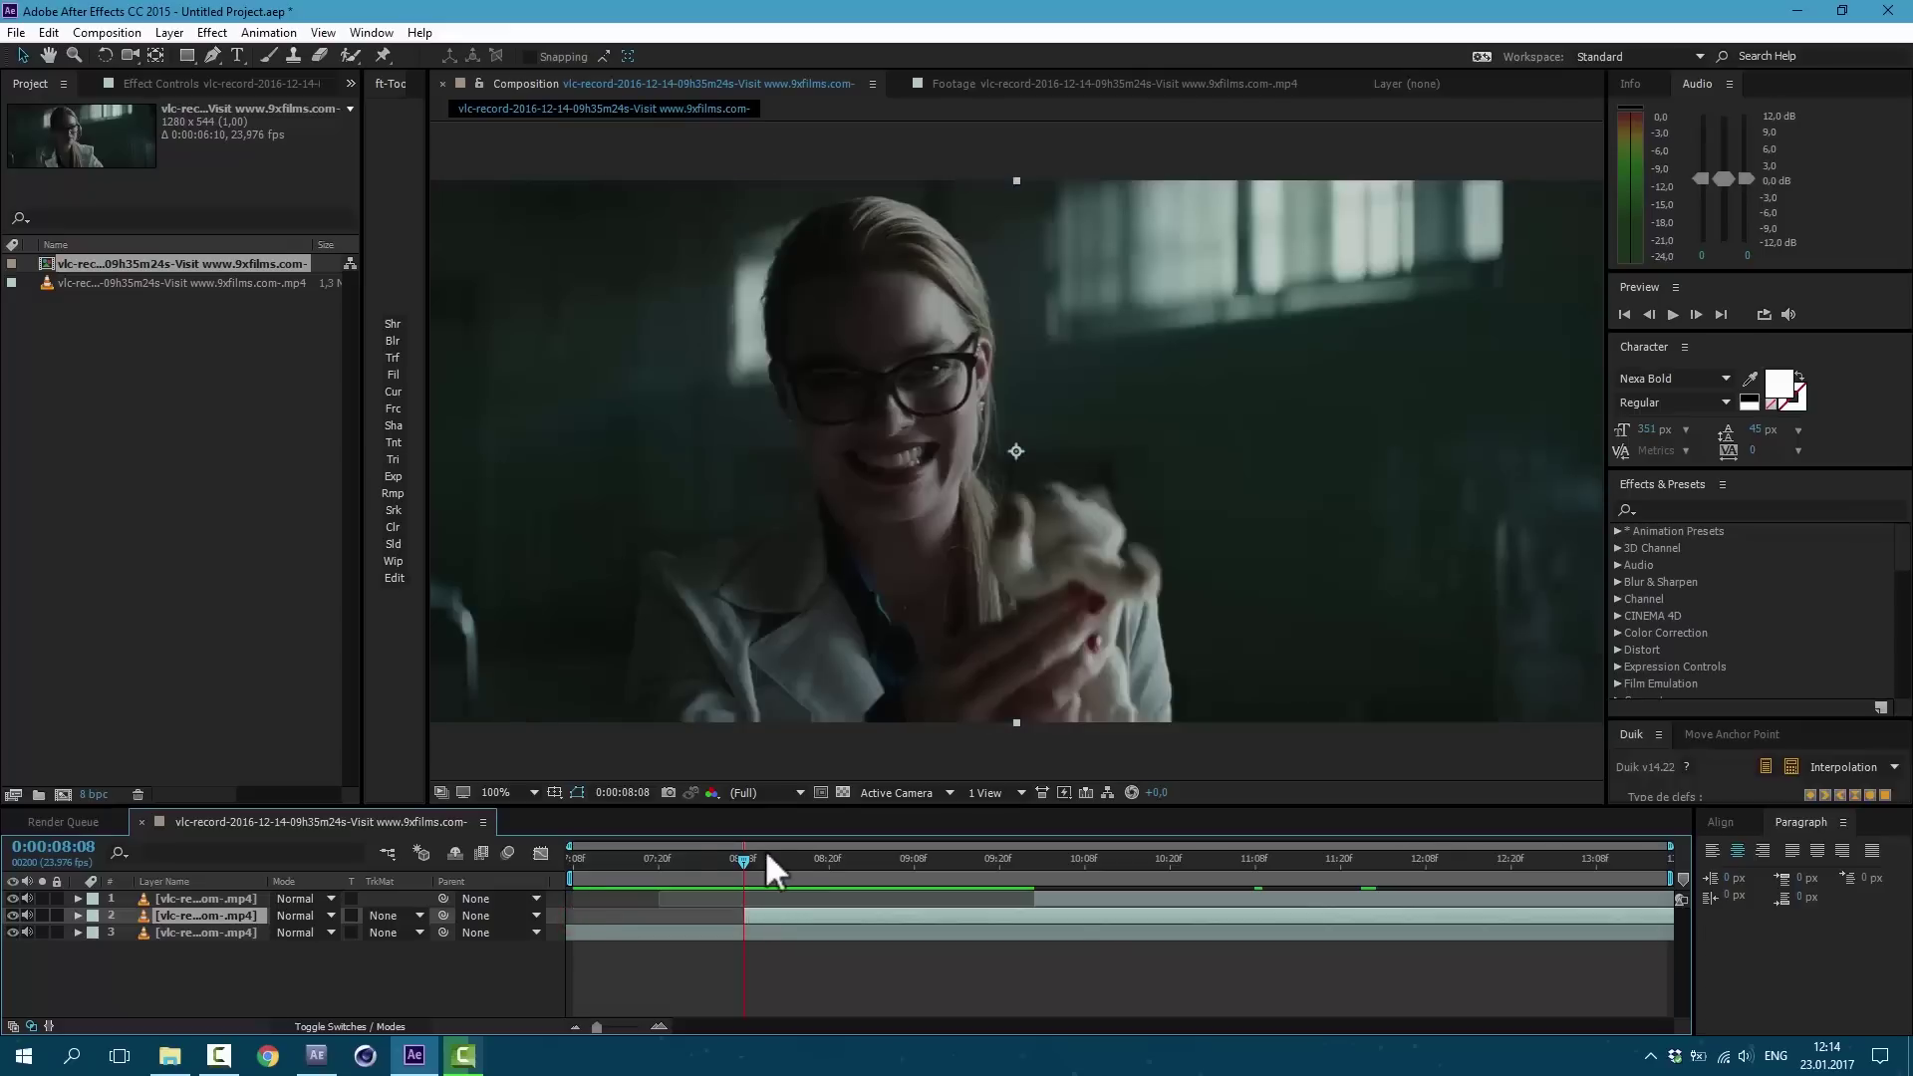
Step: Shift layer 1 earlier, freeze it on the Joker frame, and trim its start
{"action": "left_click", "coordinate": [914, 857]}
{"action": "left_click_drag", "start_coordinate": [1026, 894], "coordinate": [649, 898]}
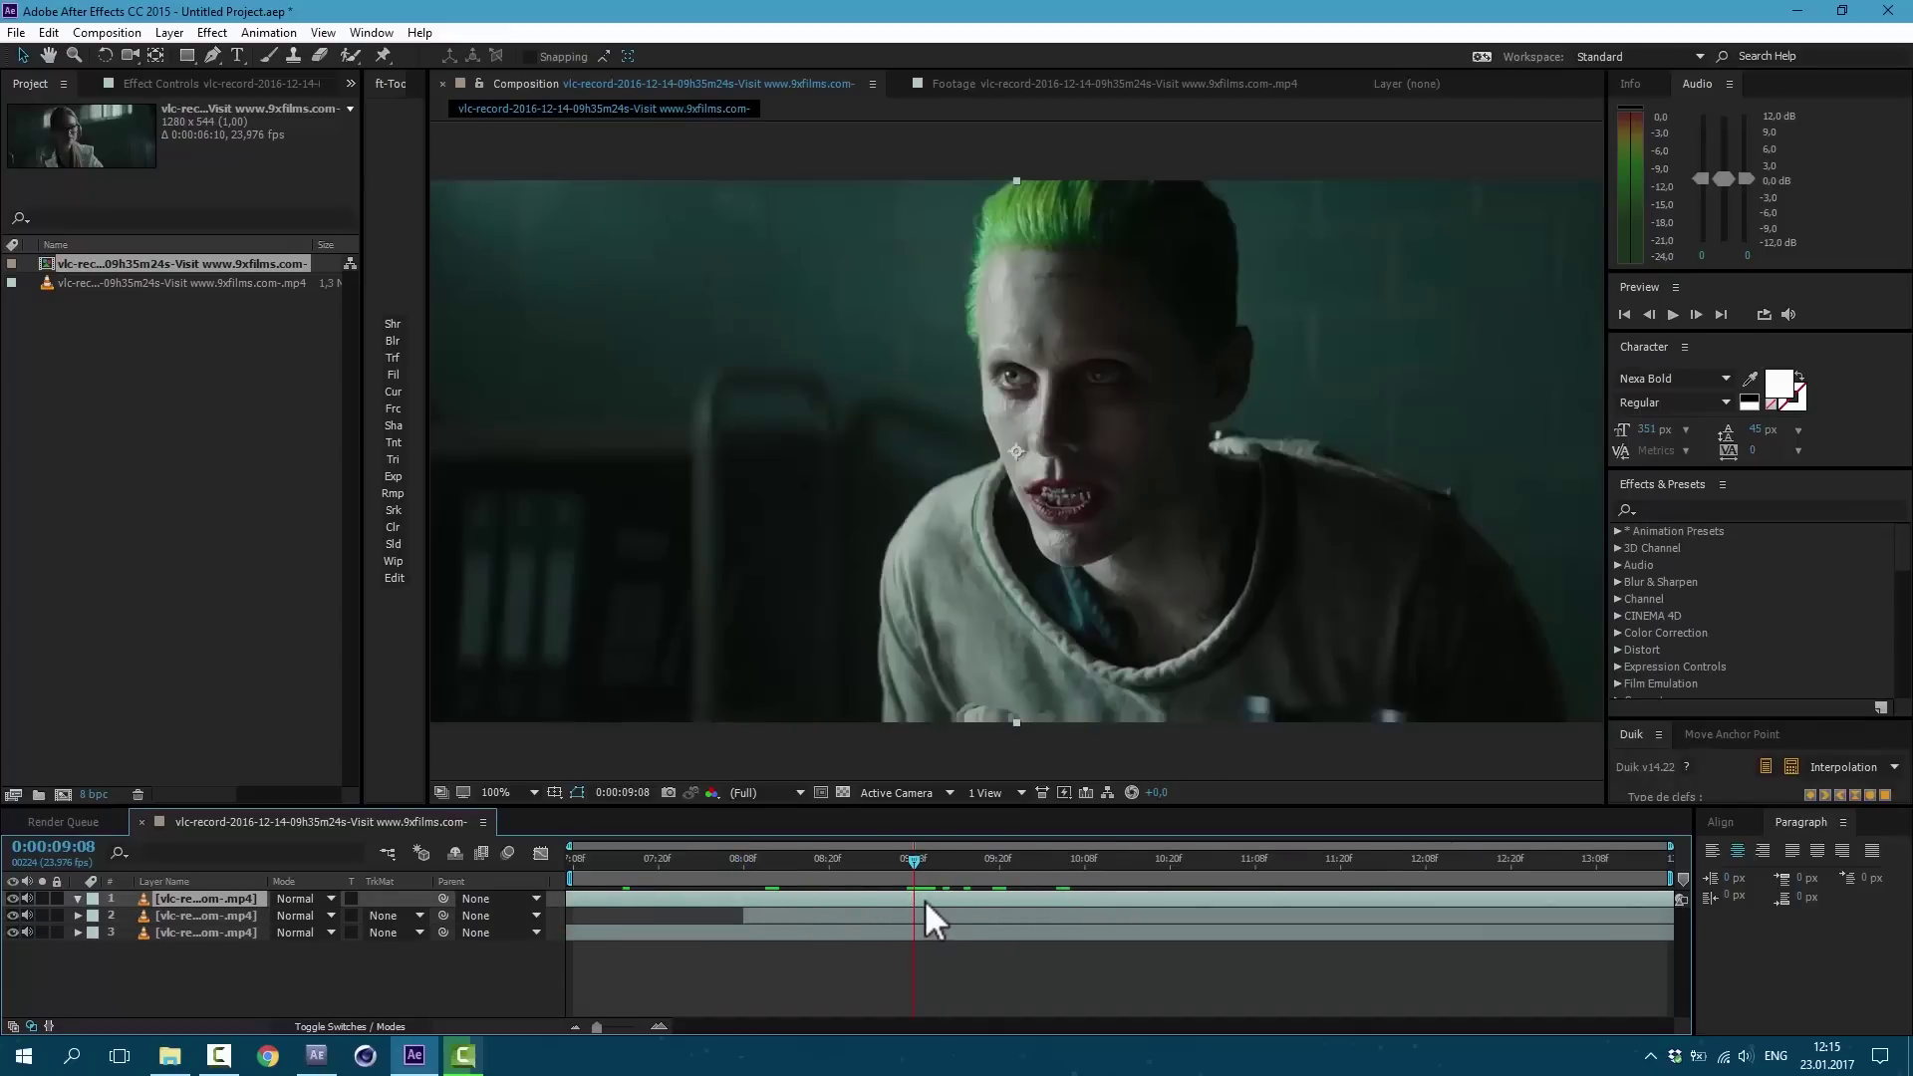
{"action": "right_click", "coordinate": [924, 900]}
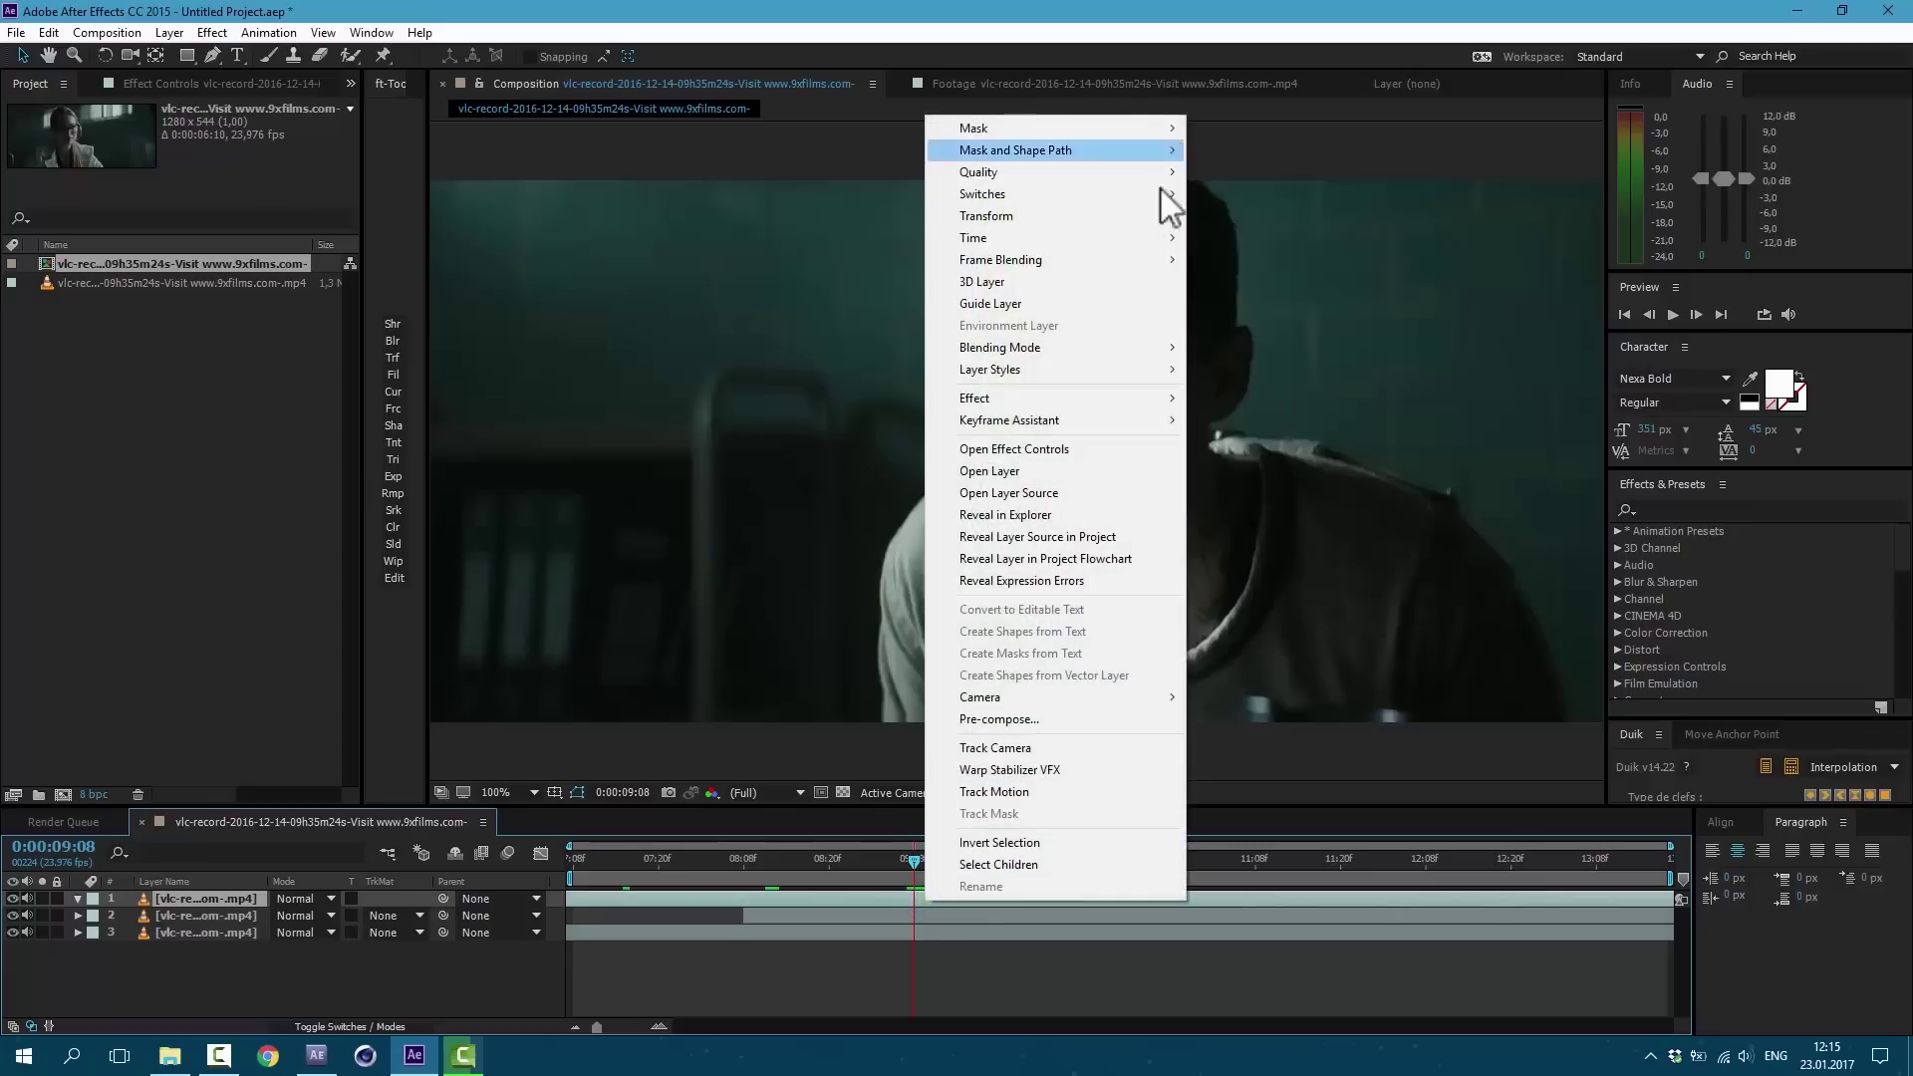
{"action": "mouse_move", "coordinate": [1124, 237]}
{"action": "left_click", "coordinate": [1223, 303]}
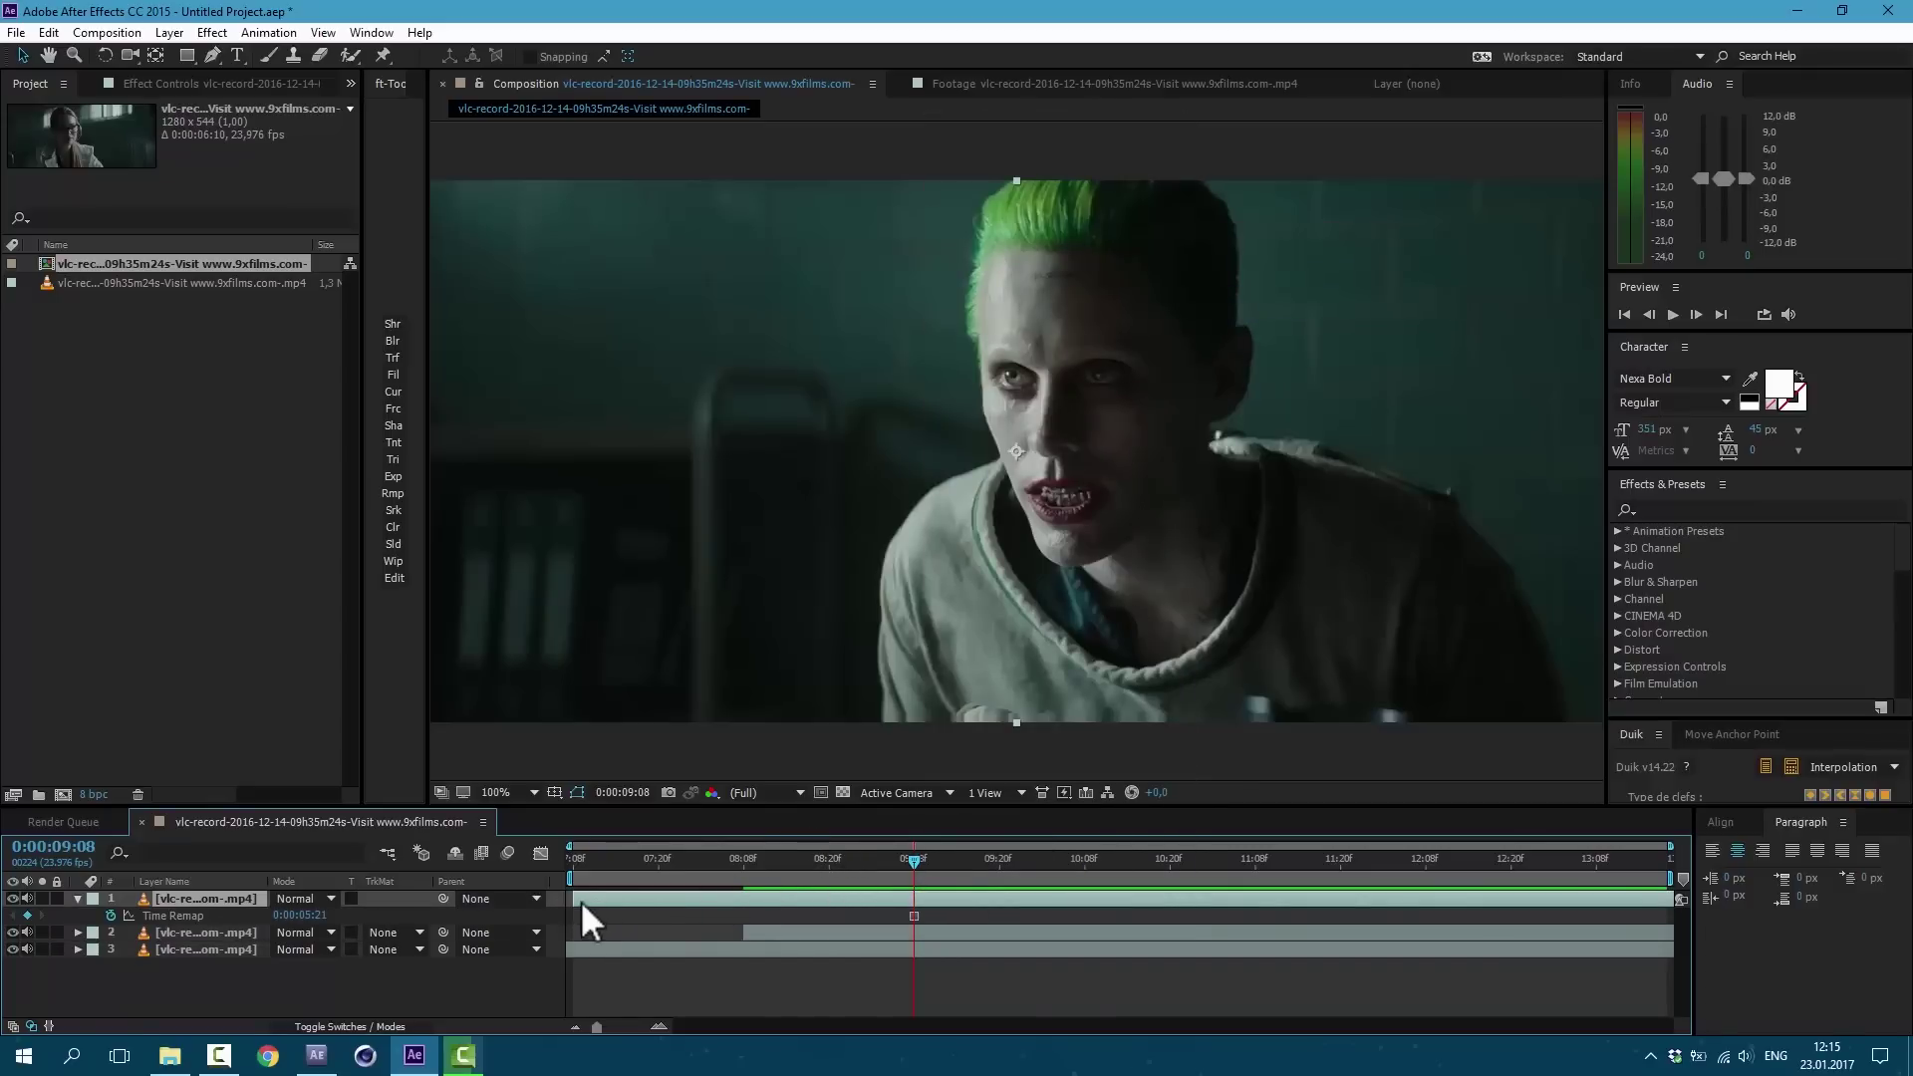
{"action": "left_click_drag", "start_coordinate": [573, 898], "coordinate": [914, 898]}
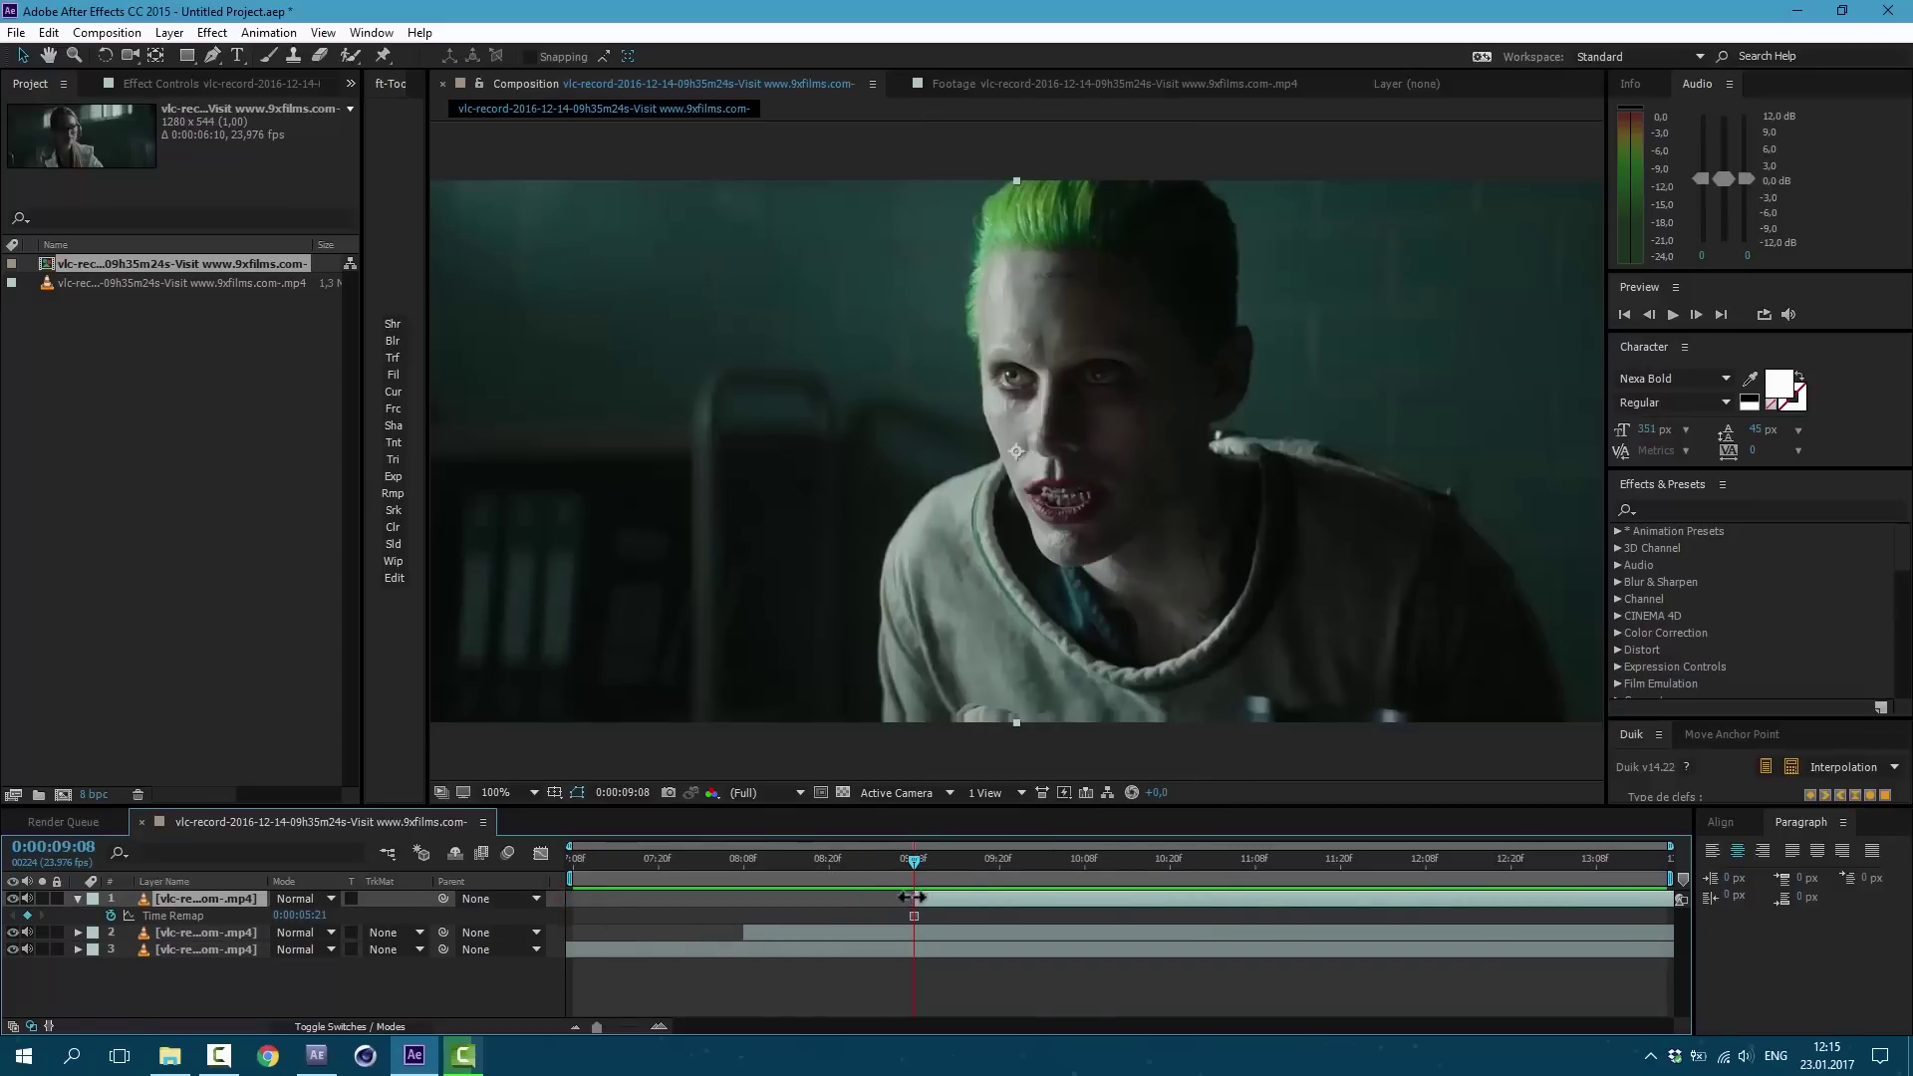
Step: Duplicate layer 3, move the copy later, and trim layer 2 to end at 10:07
{"action": "left_click", "coordinate": [688, 949]}
{"action": "key", "text": "ctrl+d"}
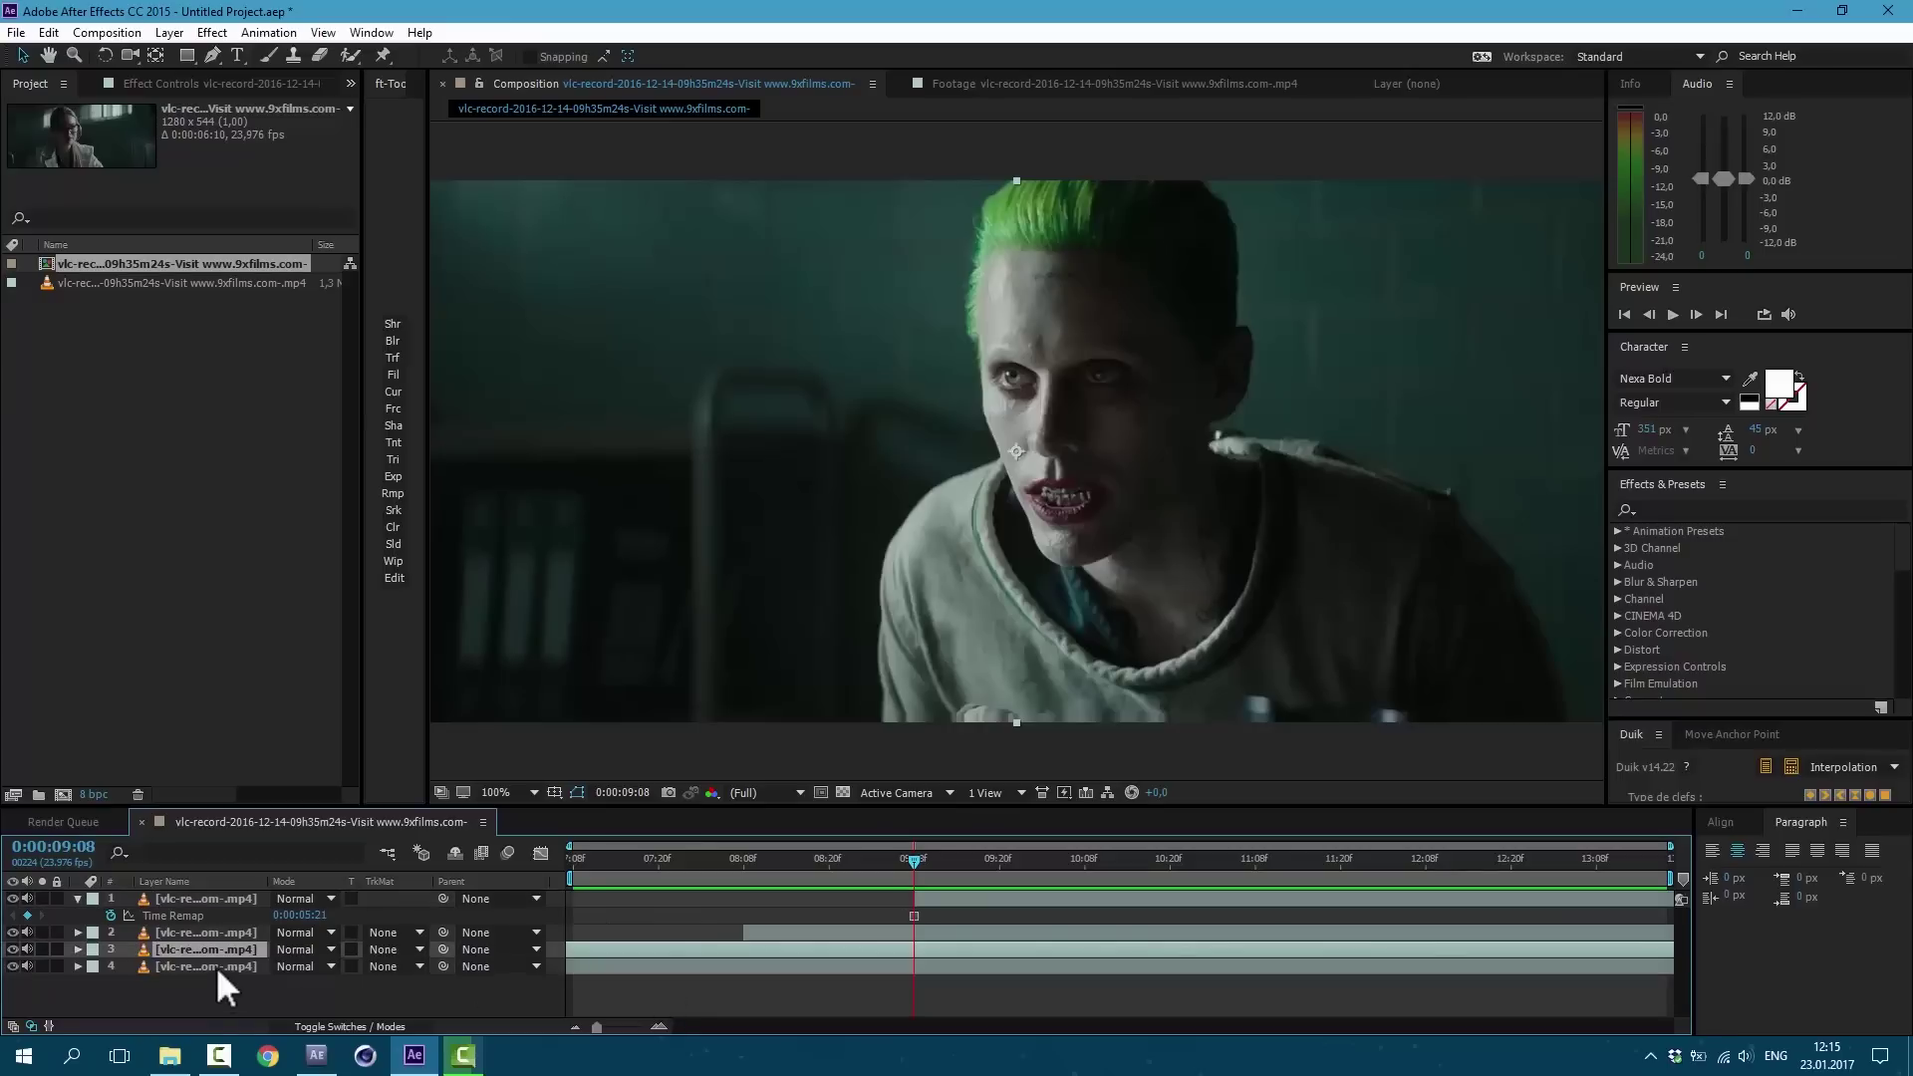
{"action": "key", "text": "ctrl+shift+bracketright"}
{"action": "left_click_drag", "start_coordinate": [822, 895], "coordinate": [1147, 912]}
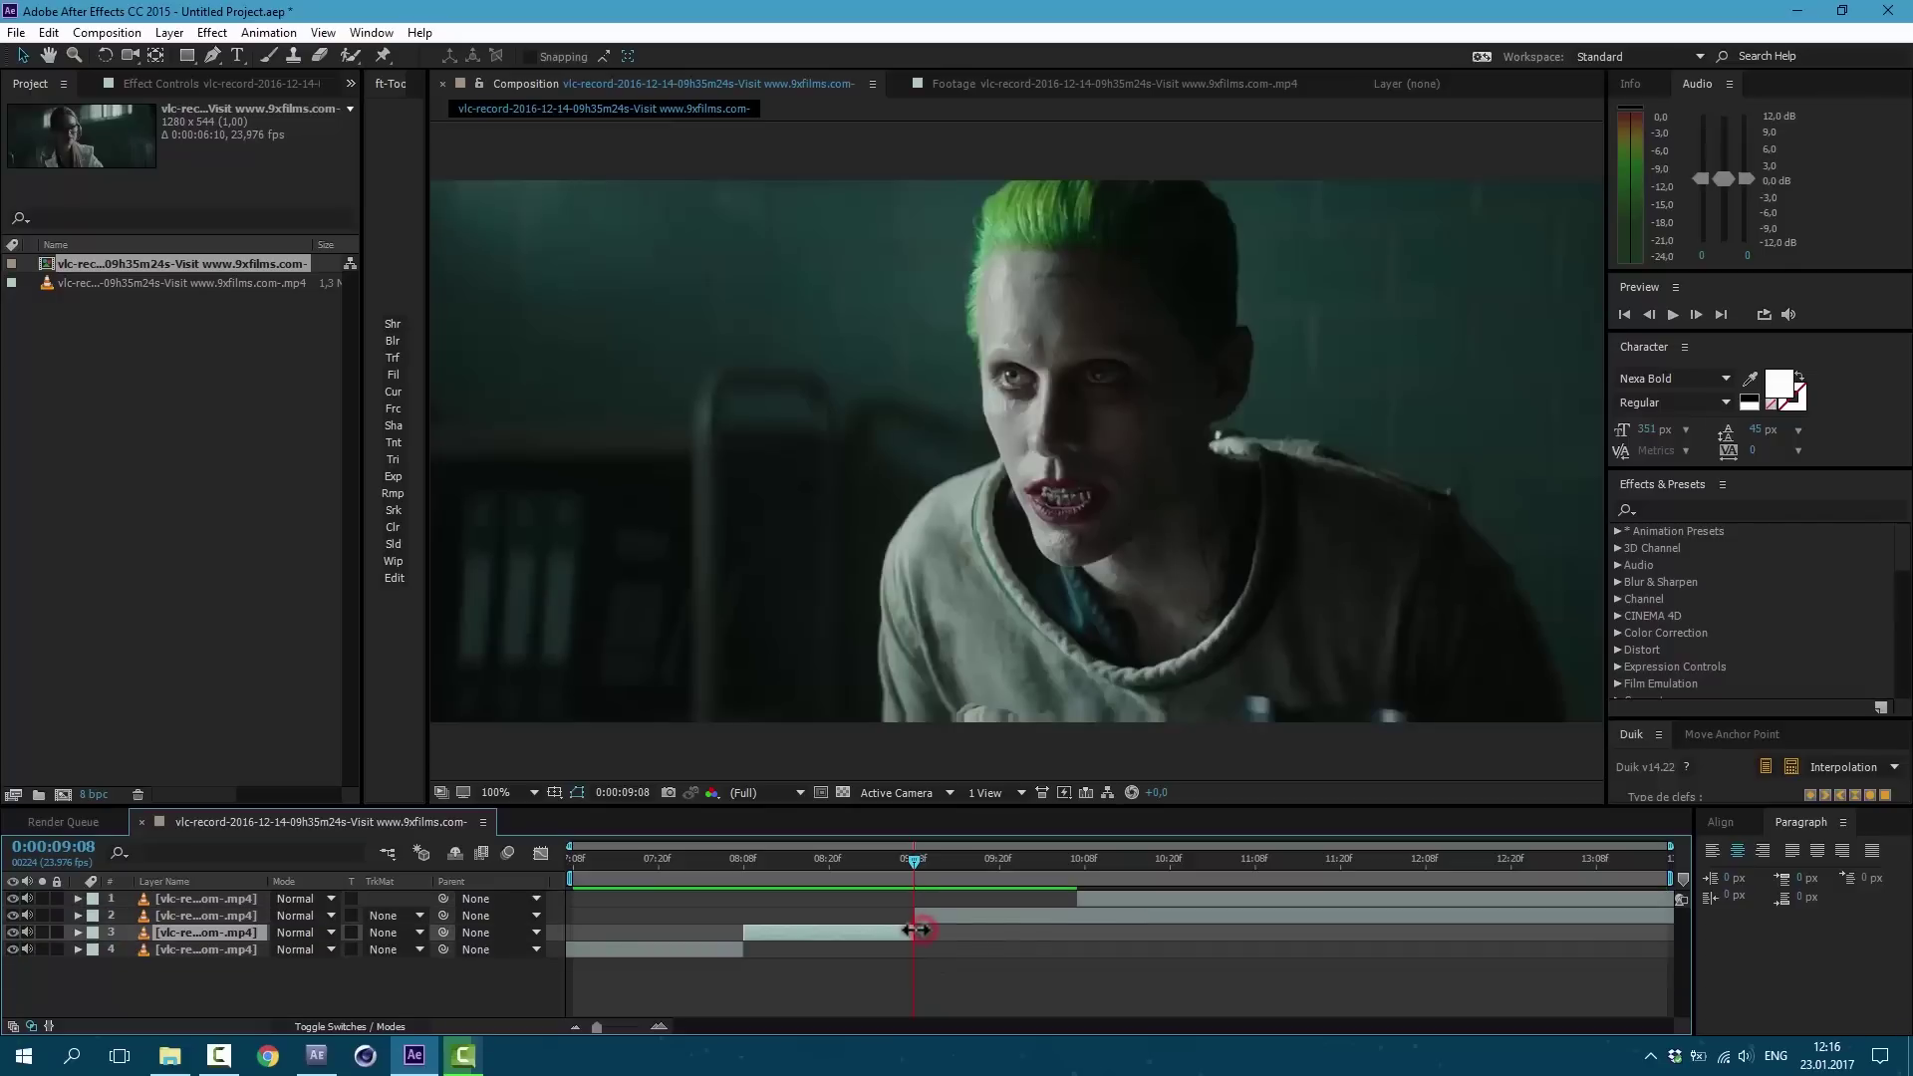
{"action": "left_click", "coordinate": [1076, 864]}
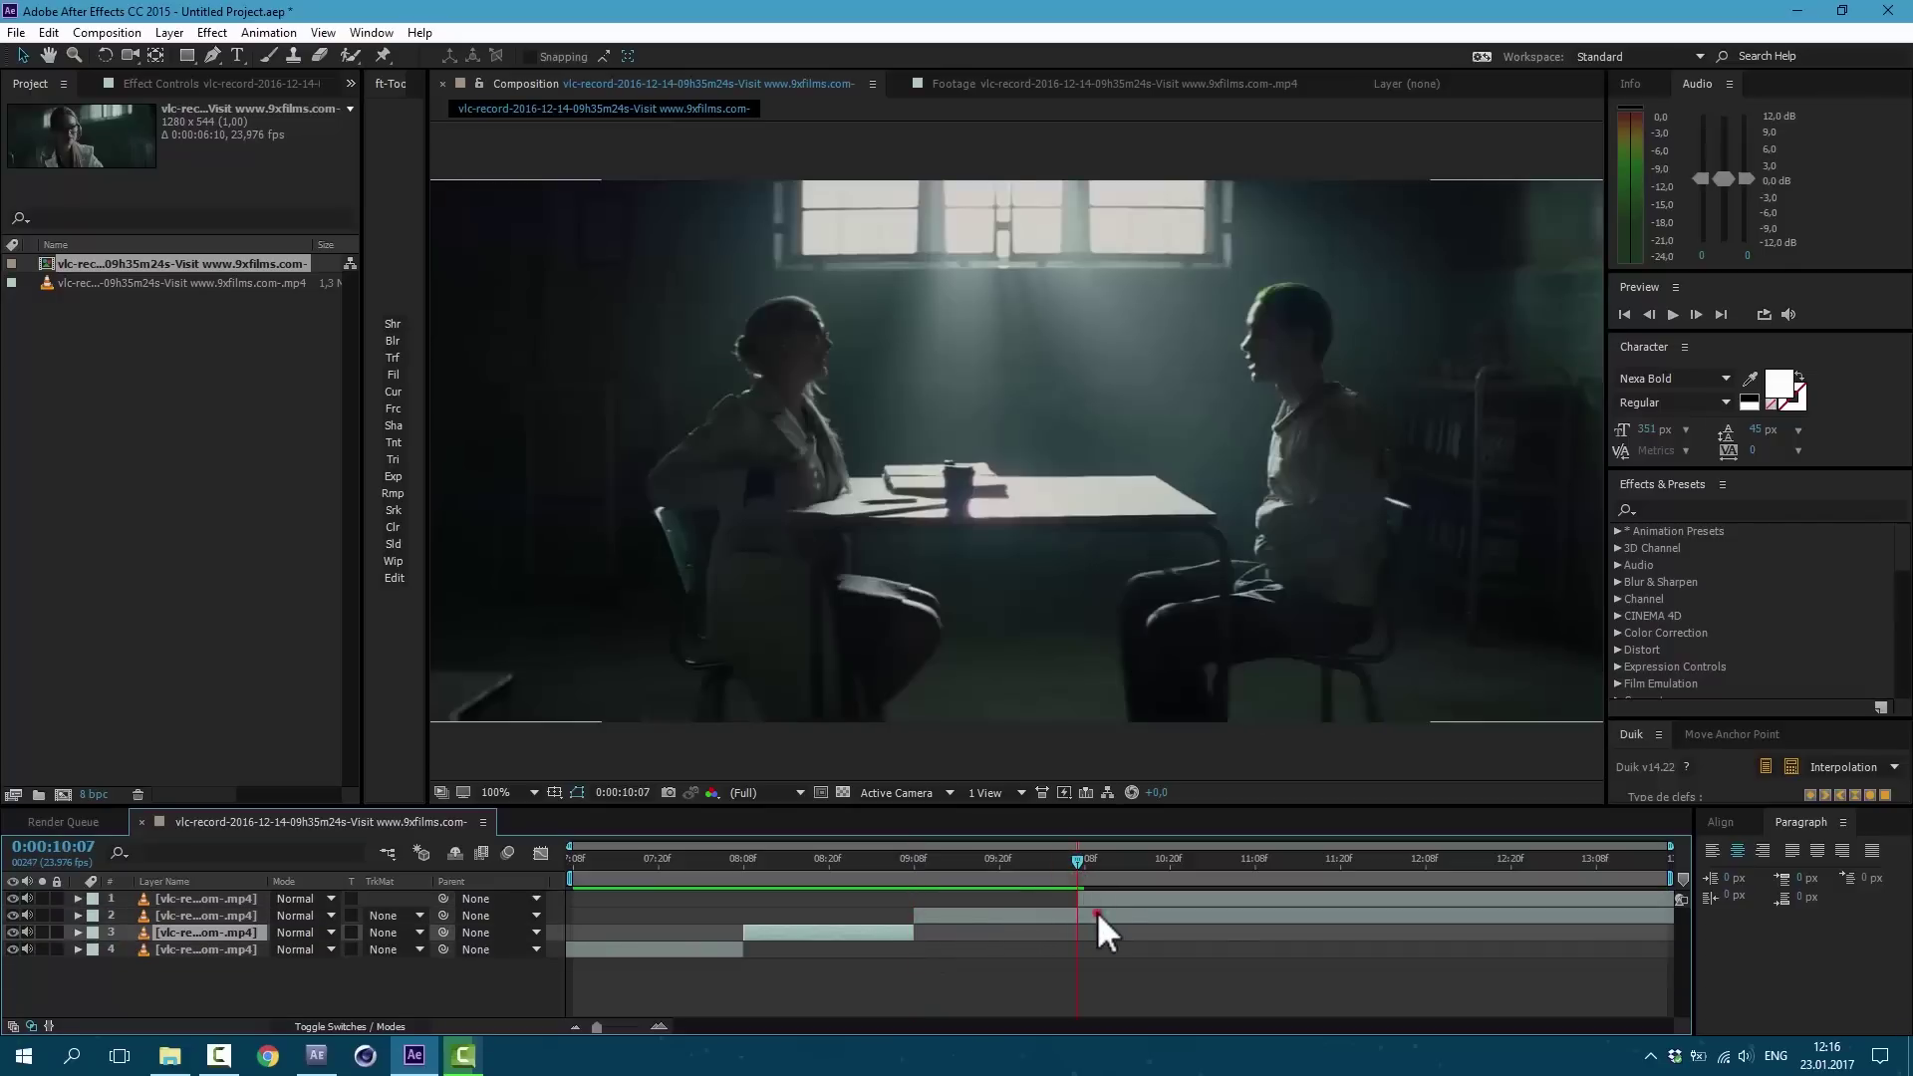
{"action": "left_click", "coordinate": [1097, 911]}
{"action": "key", "text": "alt+bracketright"}
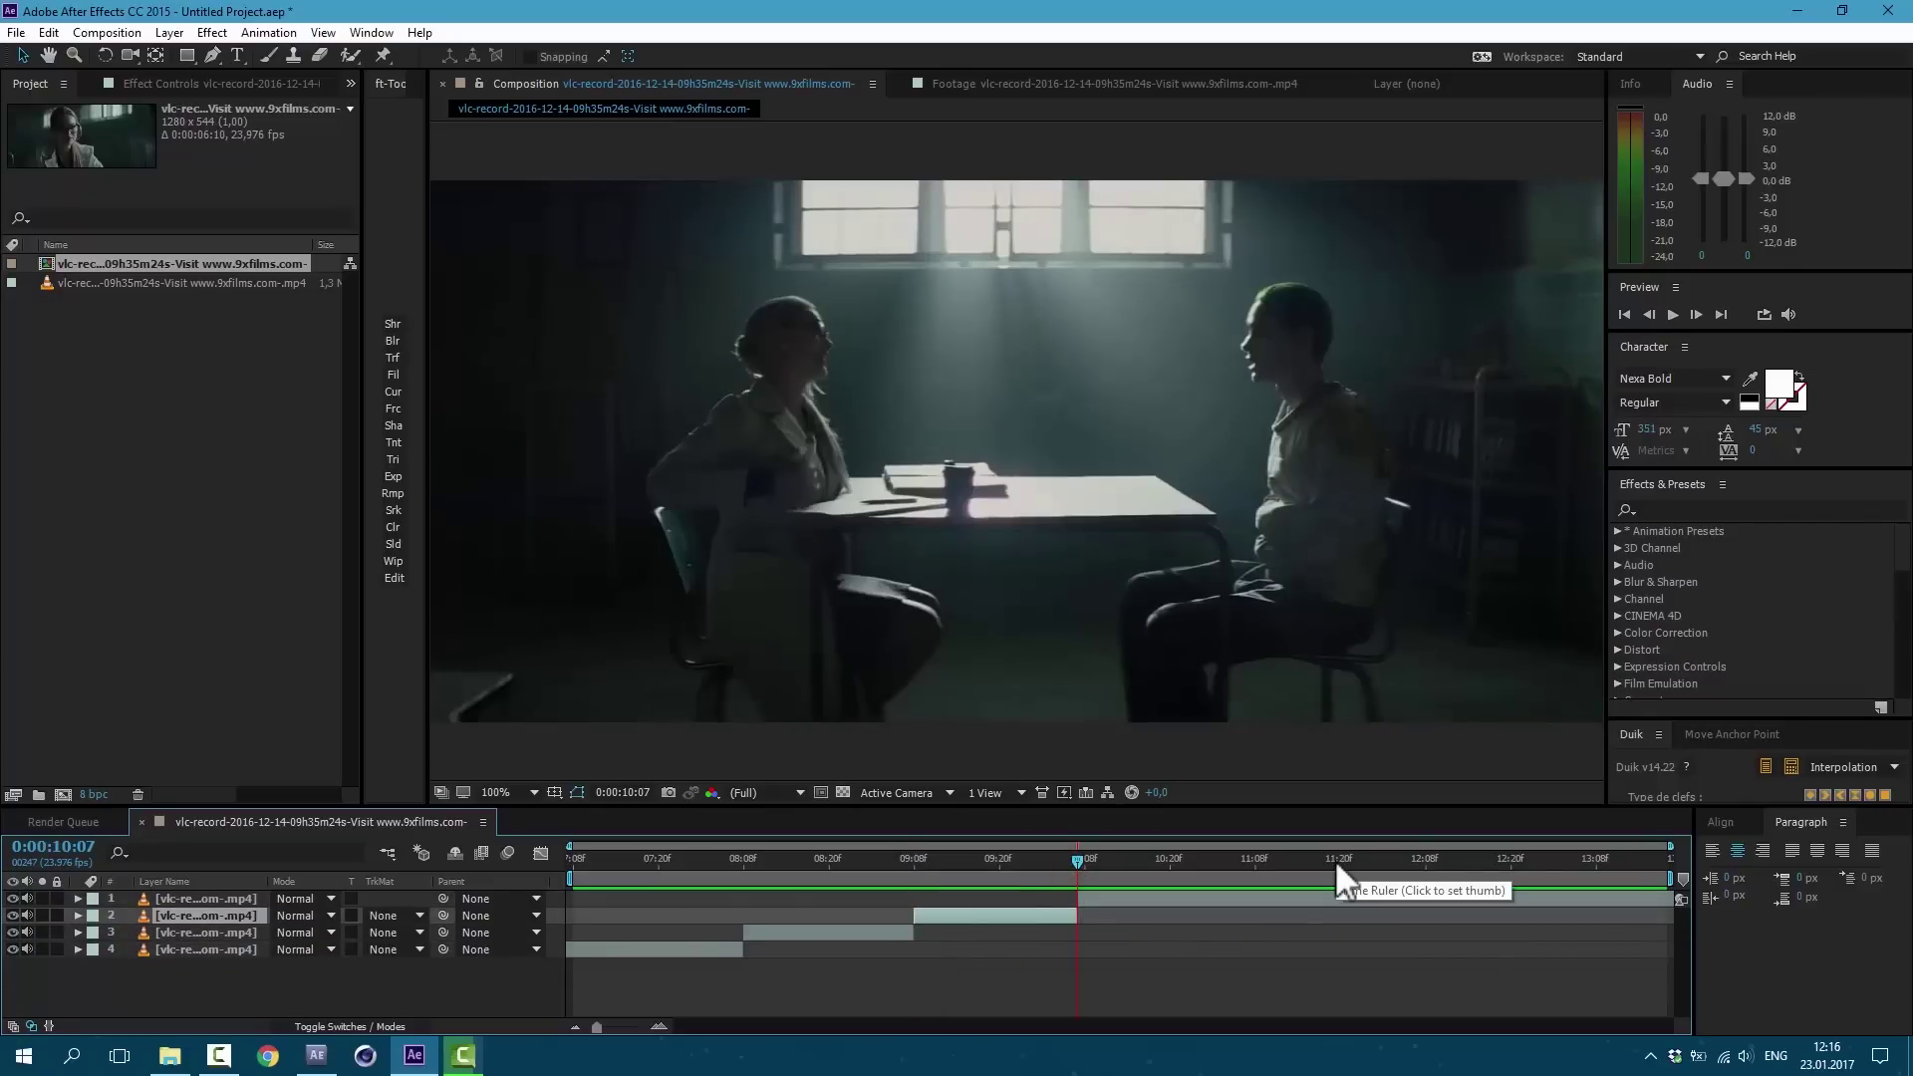
{"action": "left_click", "coordinate": [1335, 858]}
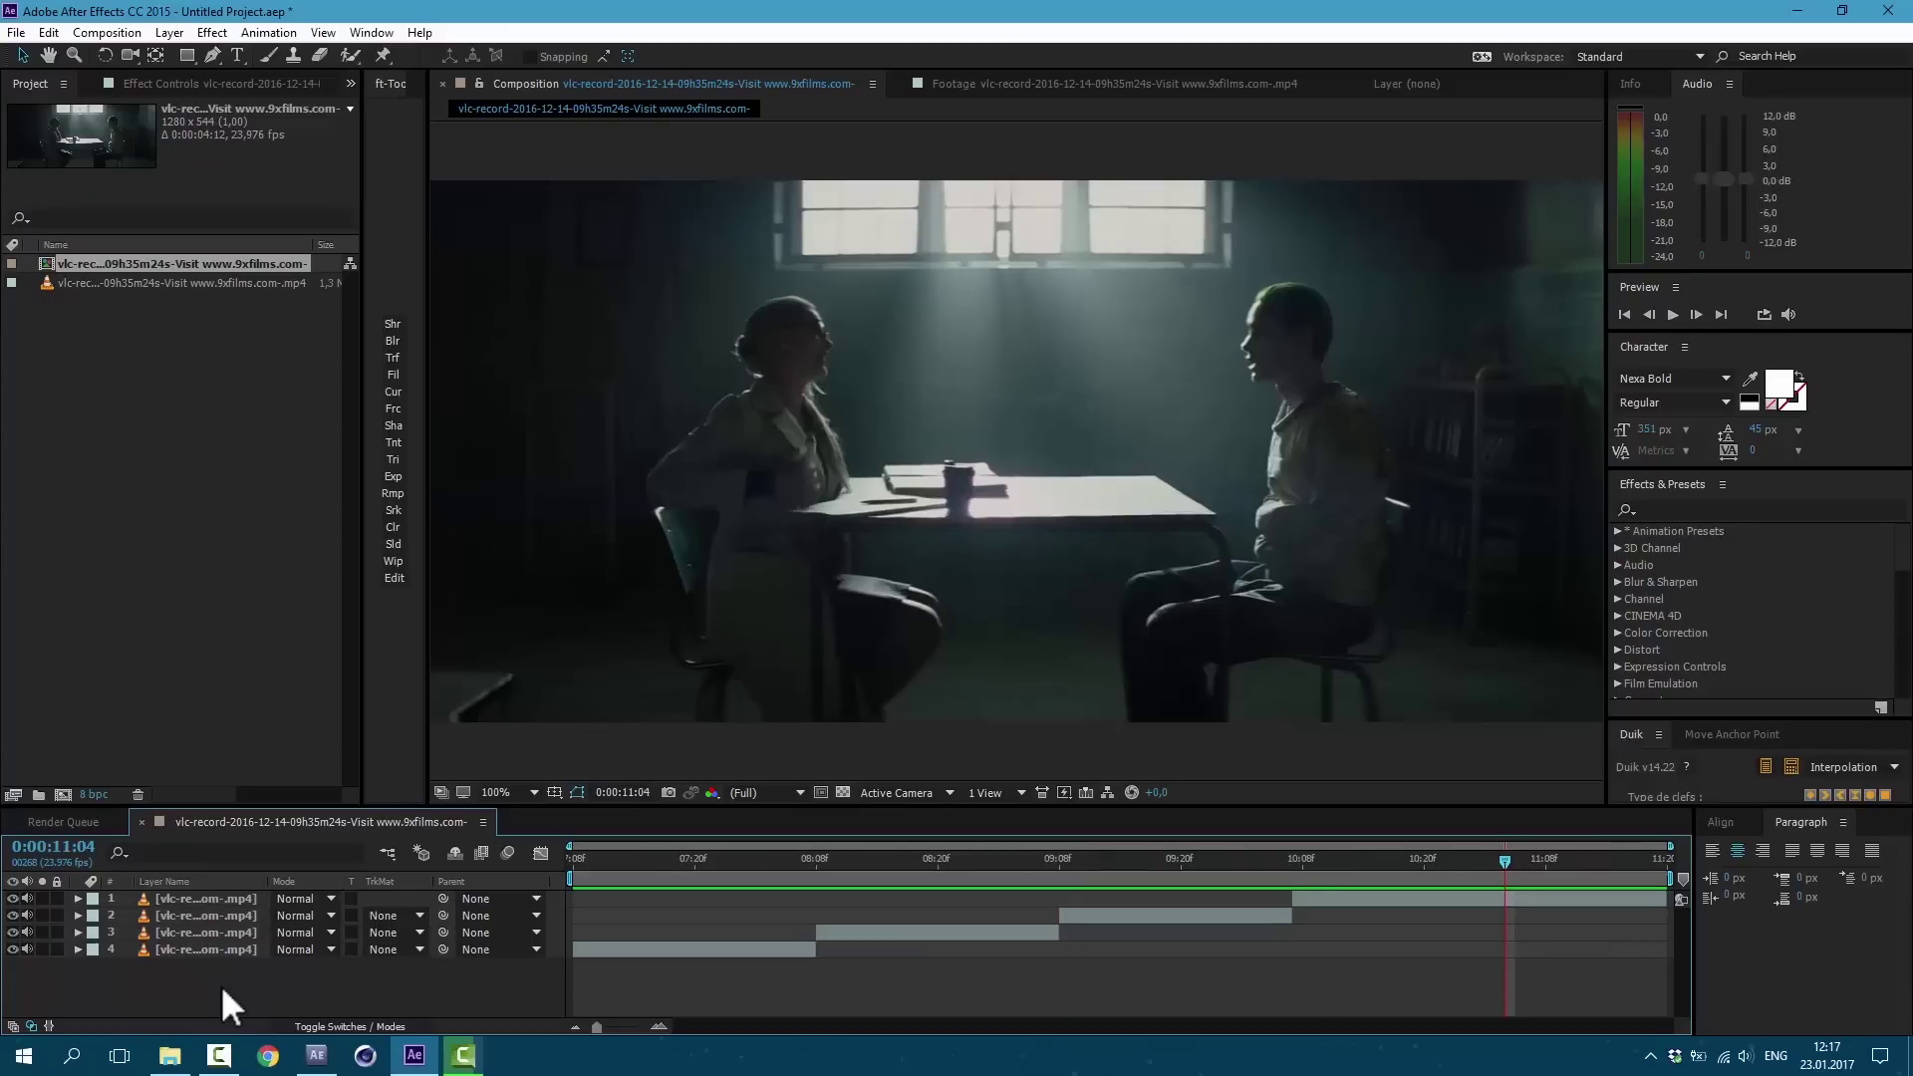
Step: Add an adjustment layer trimmed from about 8:08 to the later cut
{"action": "left_click", "coordinate": [174, 33]}
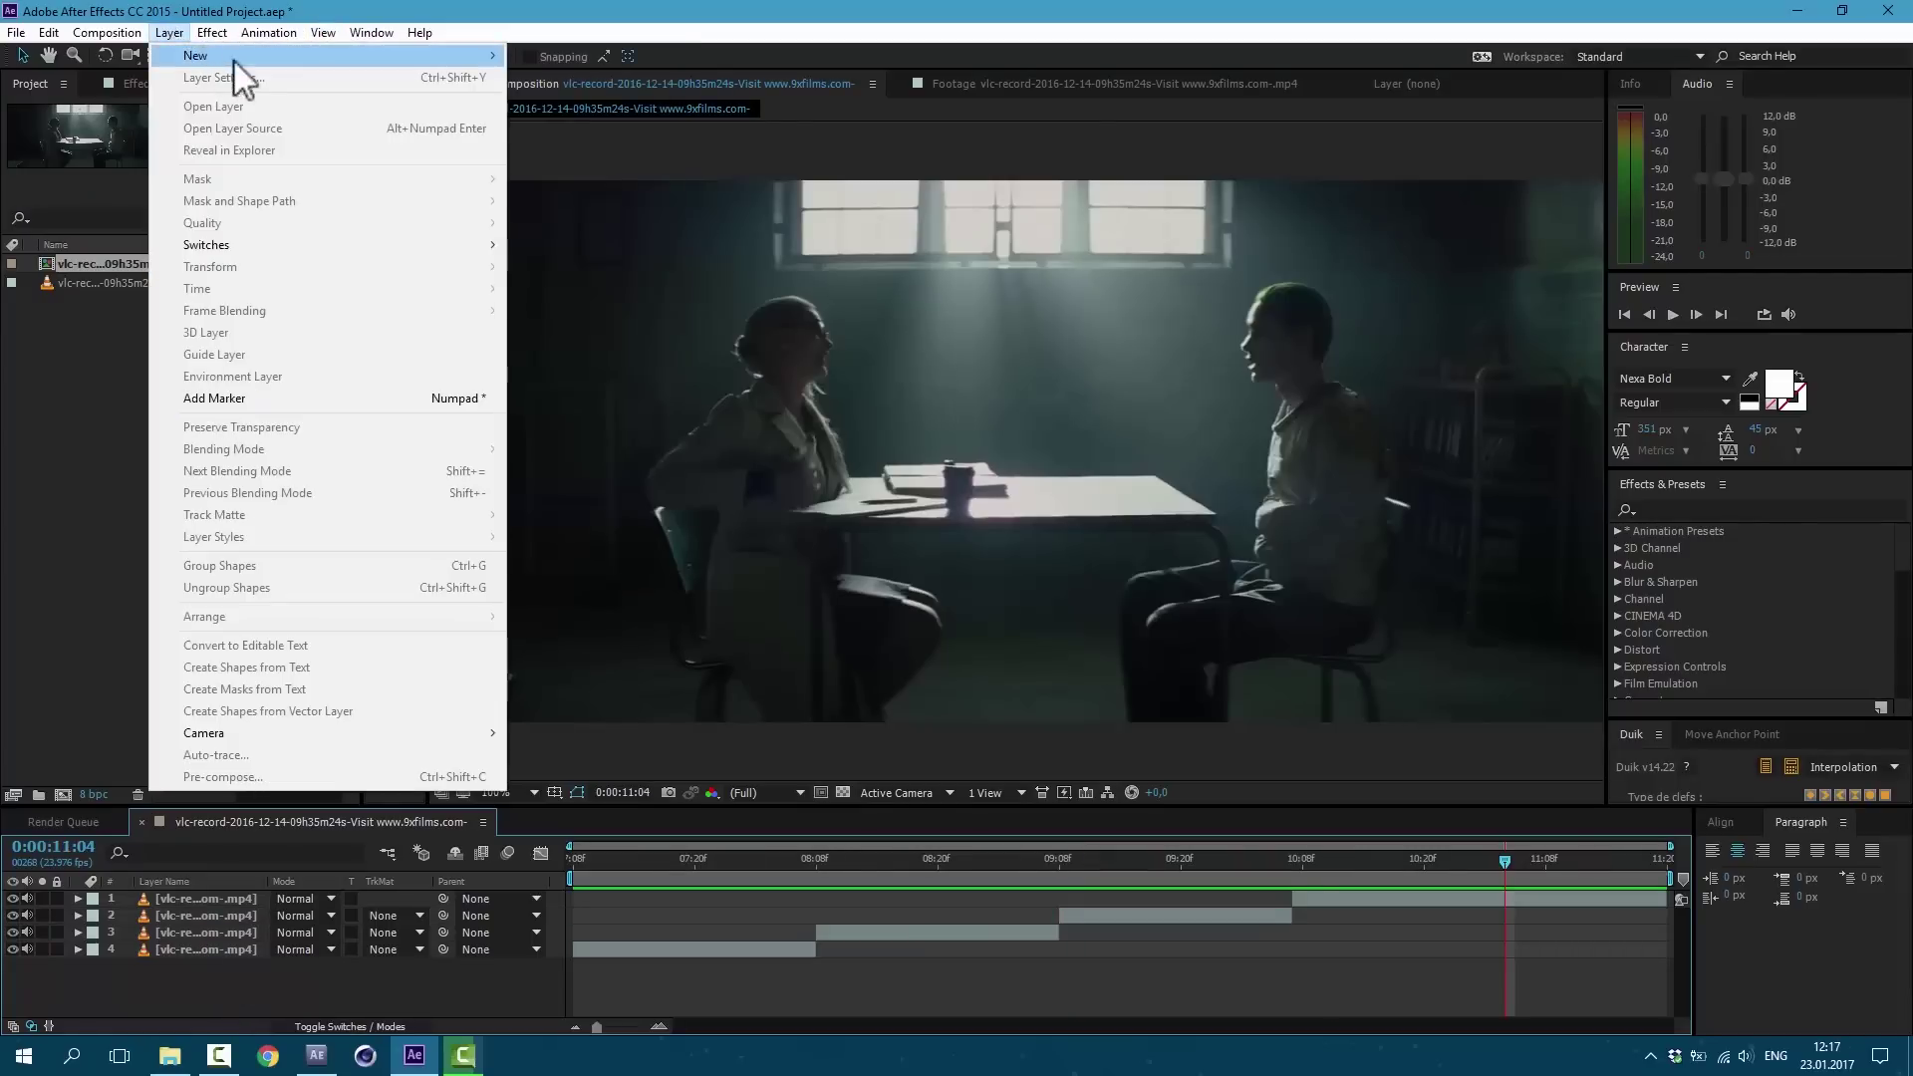
{"action": "mouse_move", "coordinate": [430, 59]}
{"action": "left_click", "coordinate": [558, 183]}
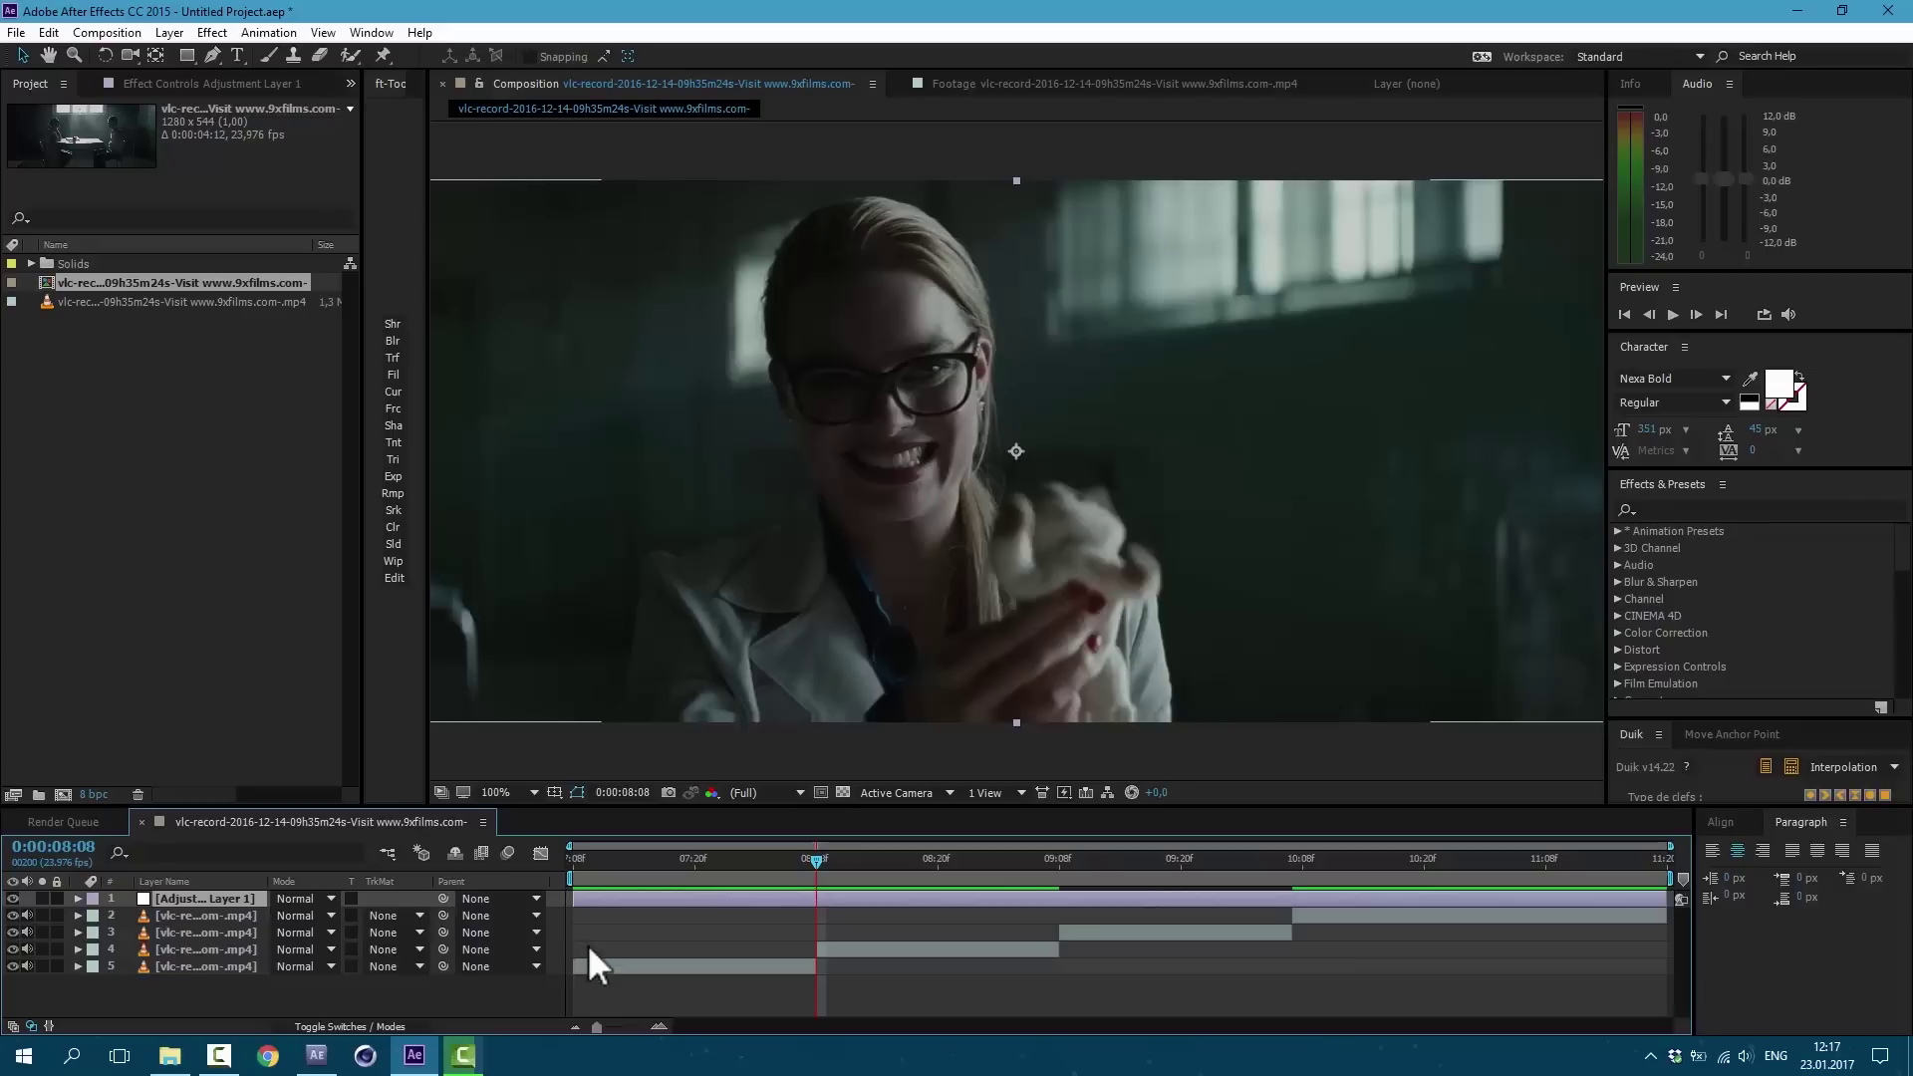
{"action": "left_click_drag", "start_coordinate": [573, 899], "coordinate": [818, 910]}
{"action": "left_click_drag", "start_coordinate": [1657, 890], "coordinate": [1292, 900]}
{"action": "key", "text": "Page_Down"}
{"action": "key", "text": "Page_Down"}
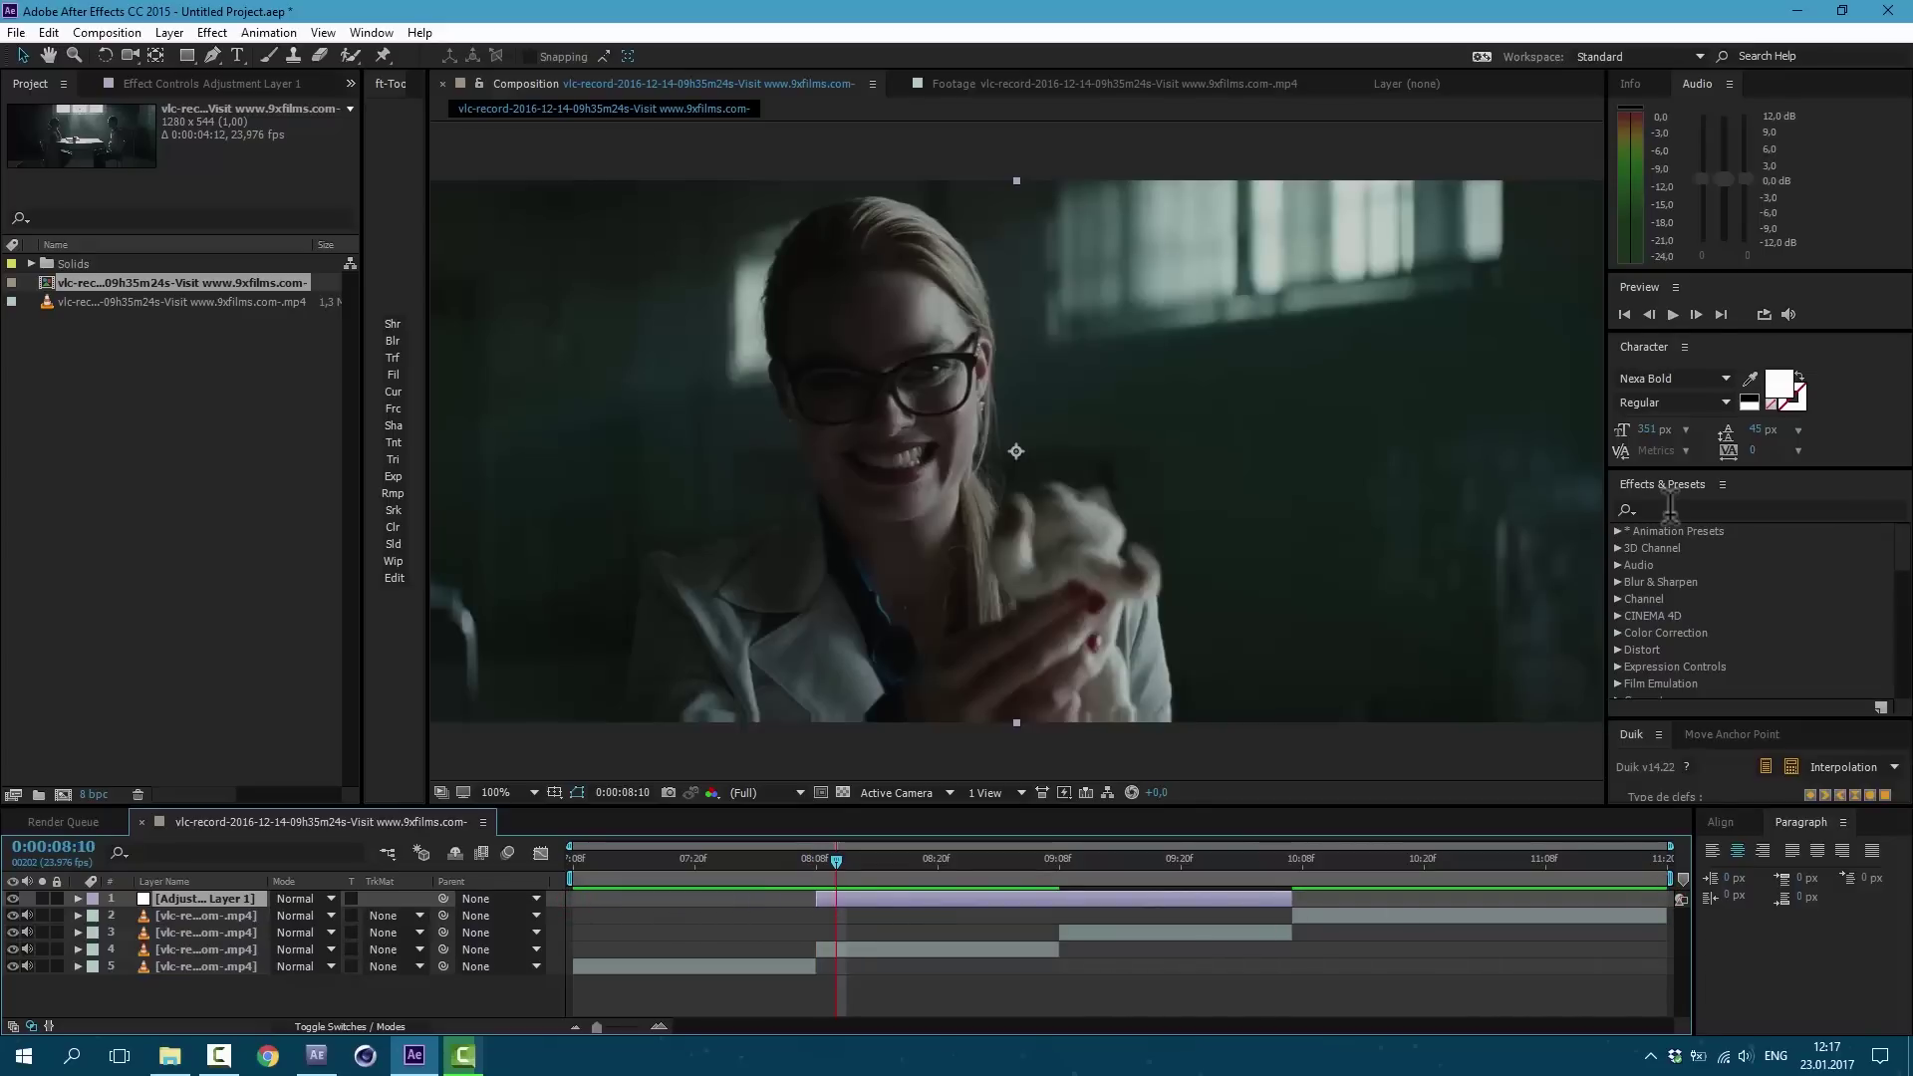
Step: Apply Optics Compensation with Field Of View 70 and Reverse Lens Distortion on
{"action": "left_click", "coordinate": [1670, 509]}
{"action": "type", "text": "Optics"}
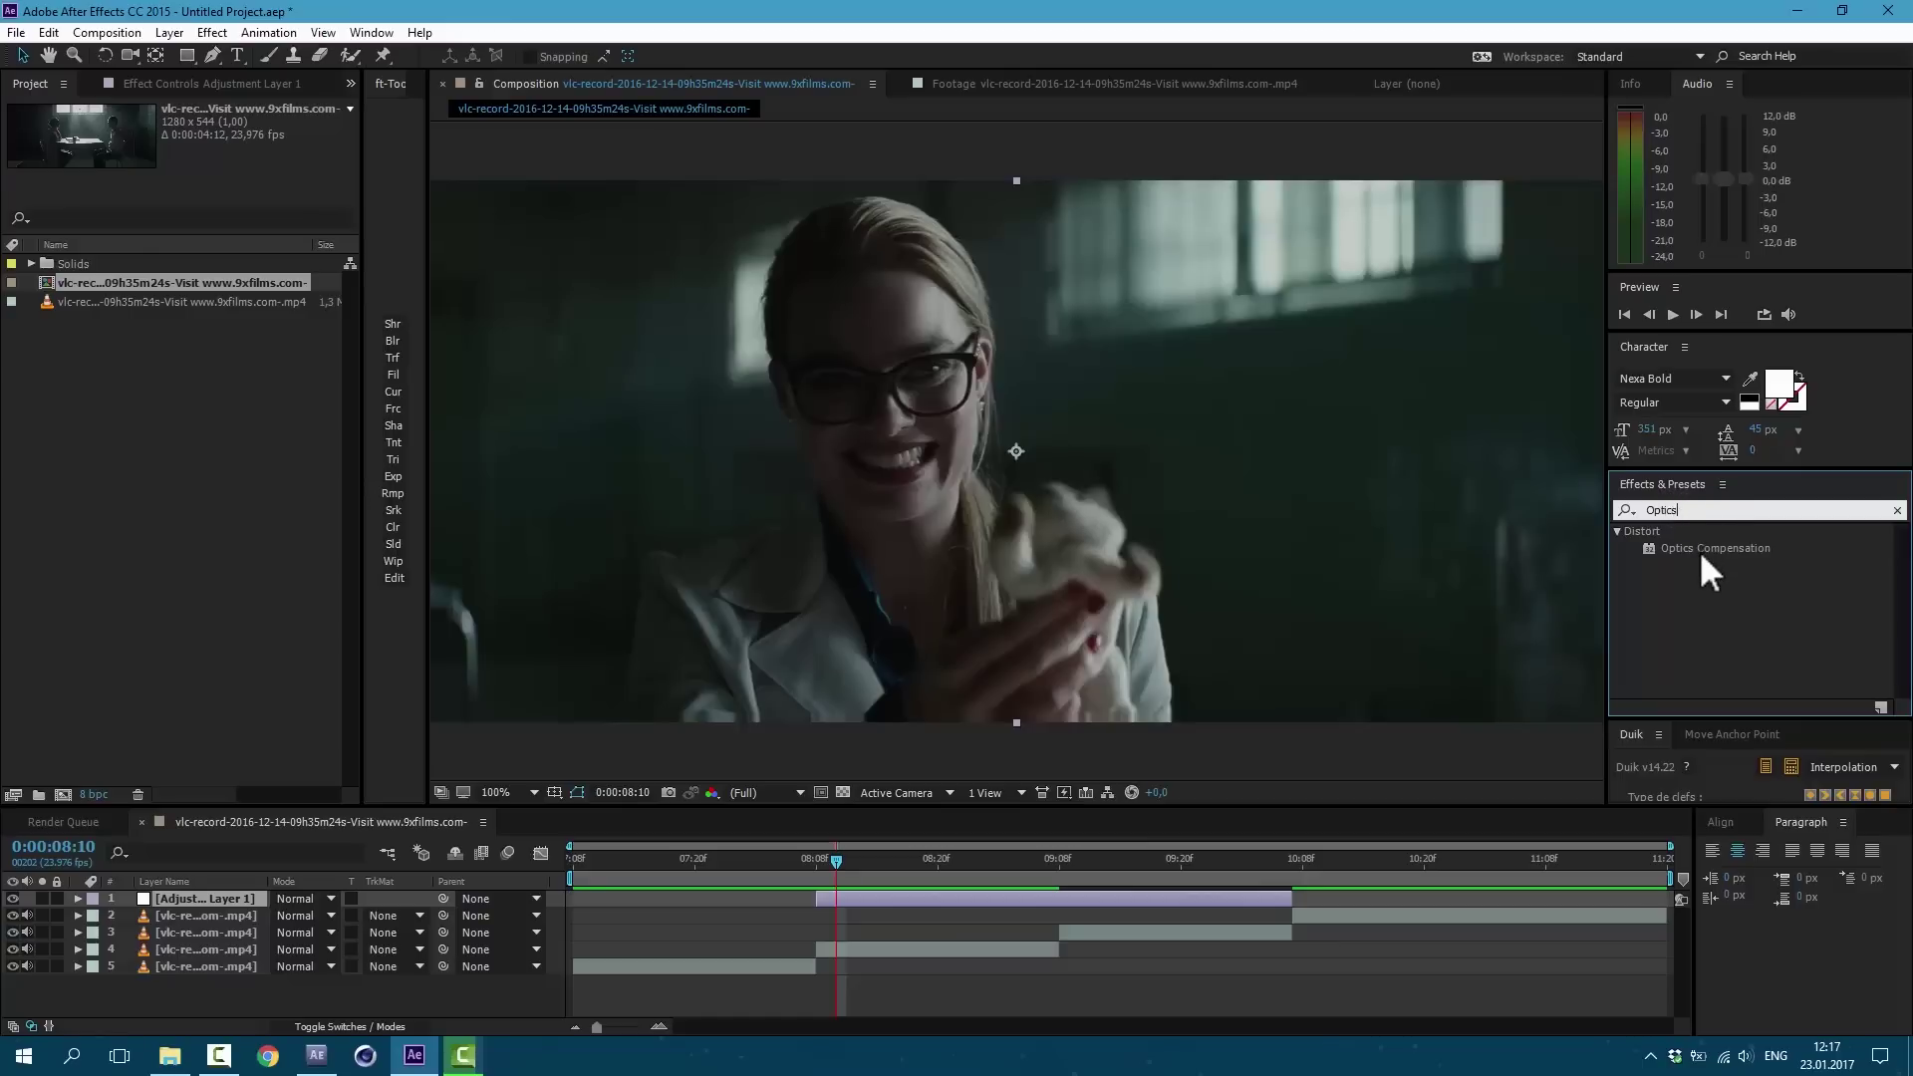
{"action": "left_click_drag", "start_coordinate": [1699, 550], "coordinate": [894, 899]}
{"action": "left_click", "coordinate": [207, 143]}
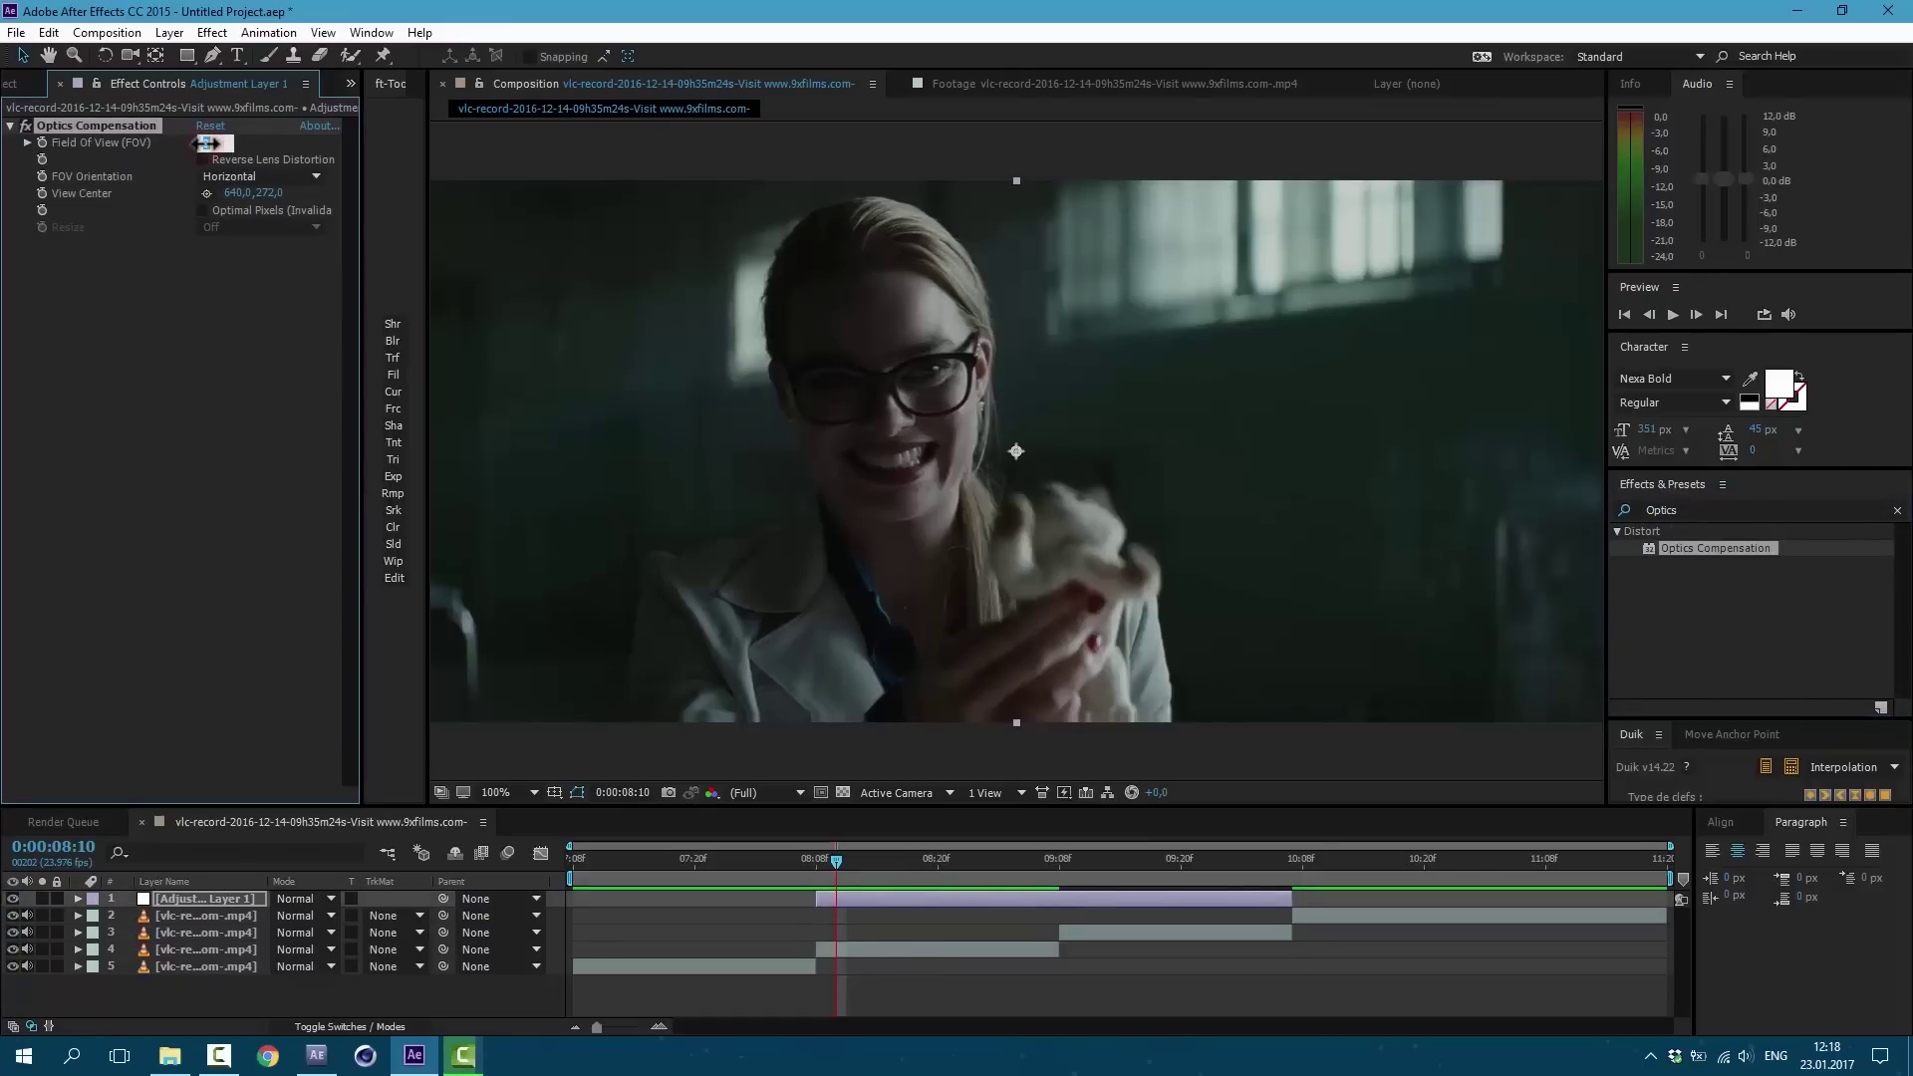
{"action": "type", "text": "70"}
{"action": "key", "text": "Return"}
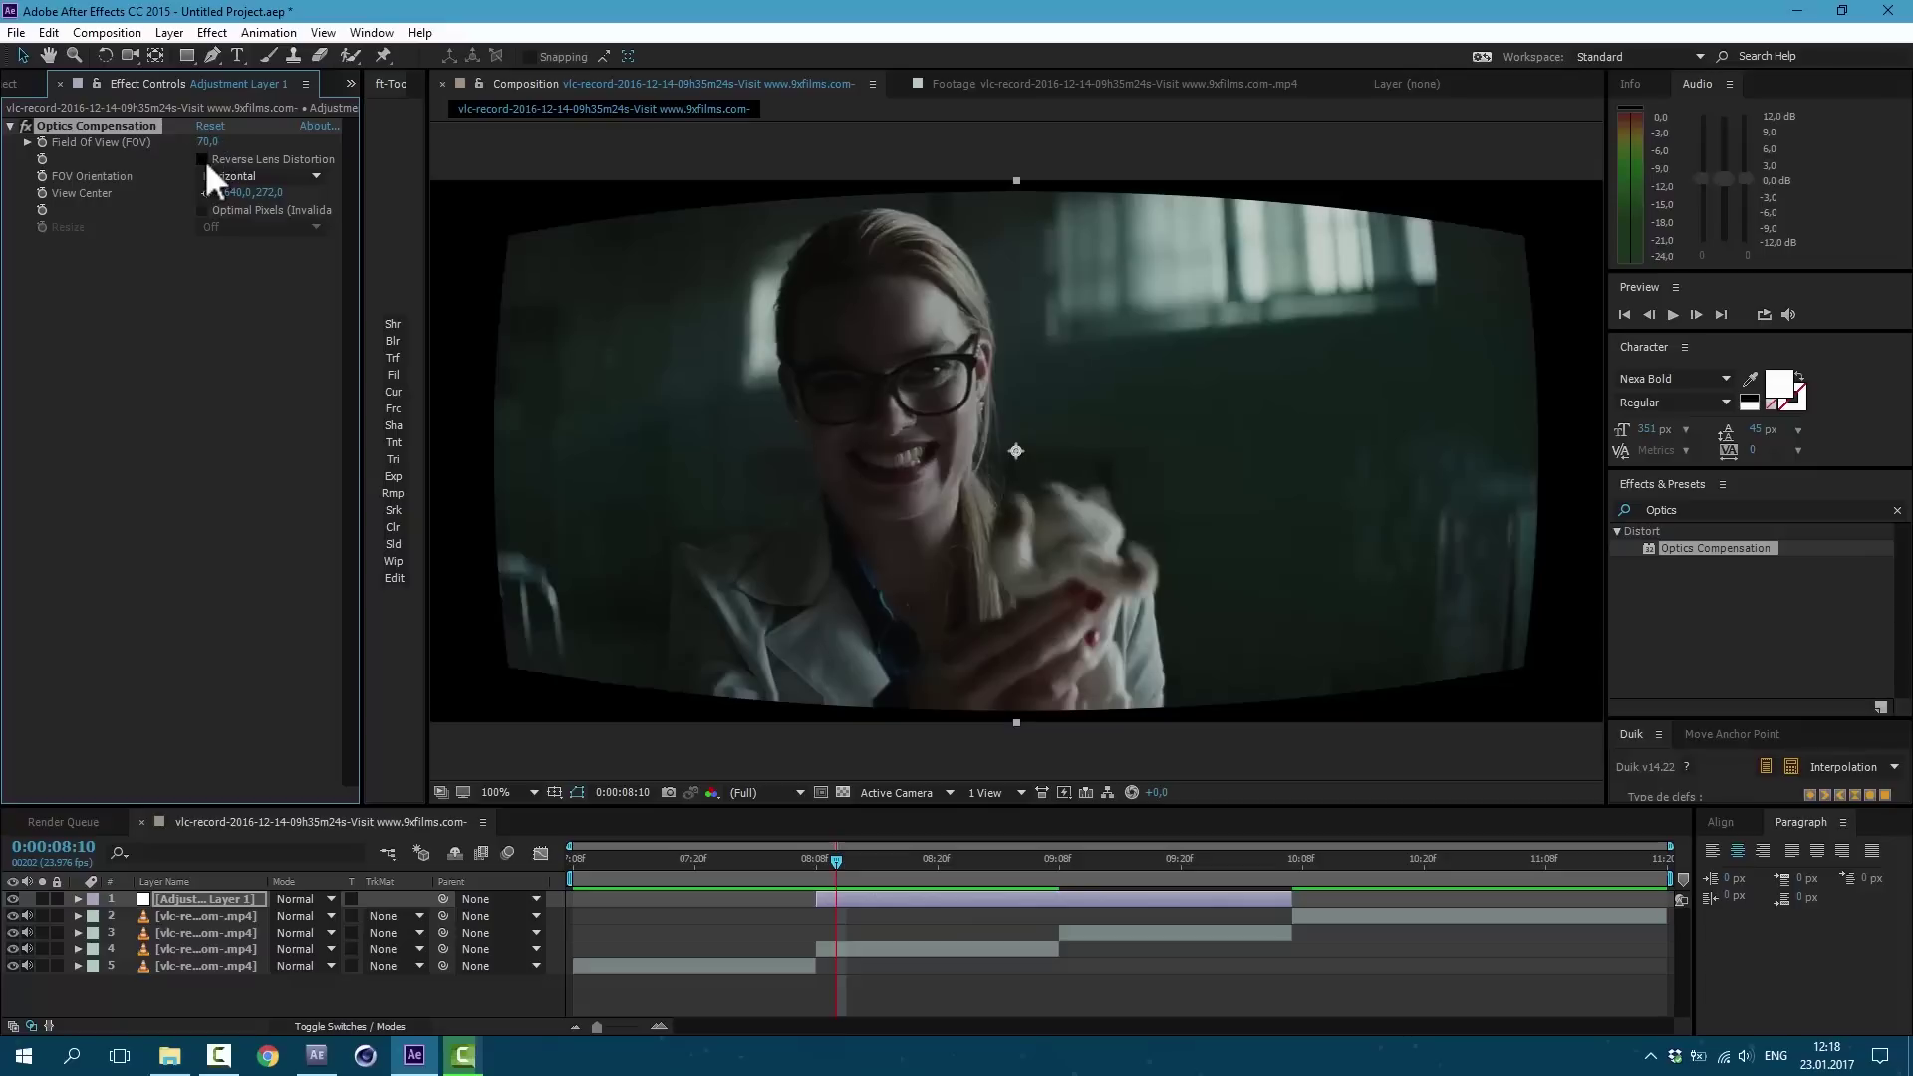
{"action": "left_click", "coordinate": [203, 160]}
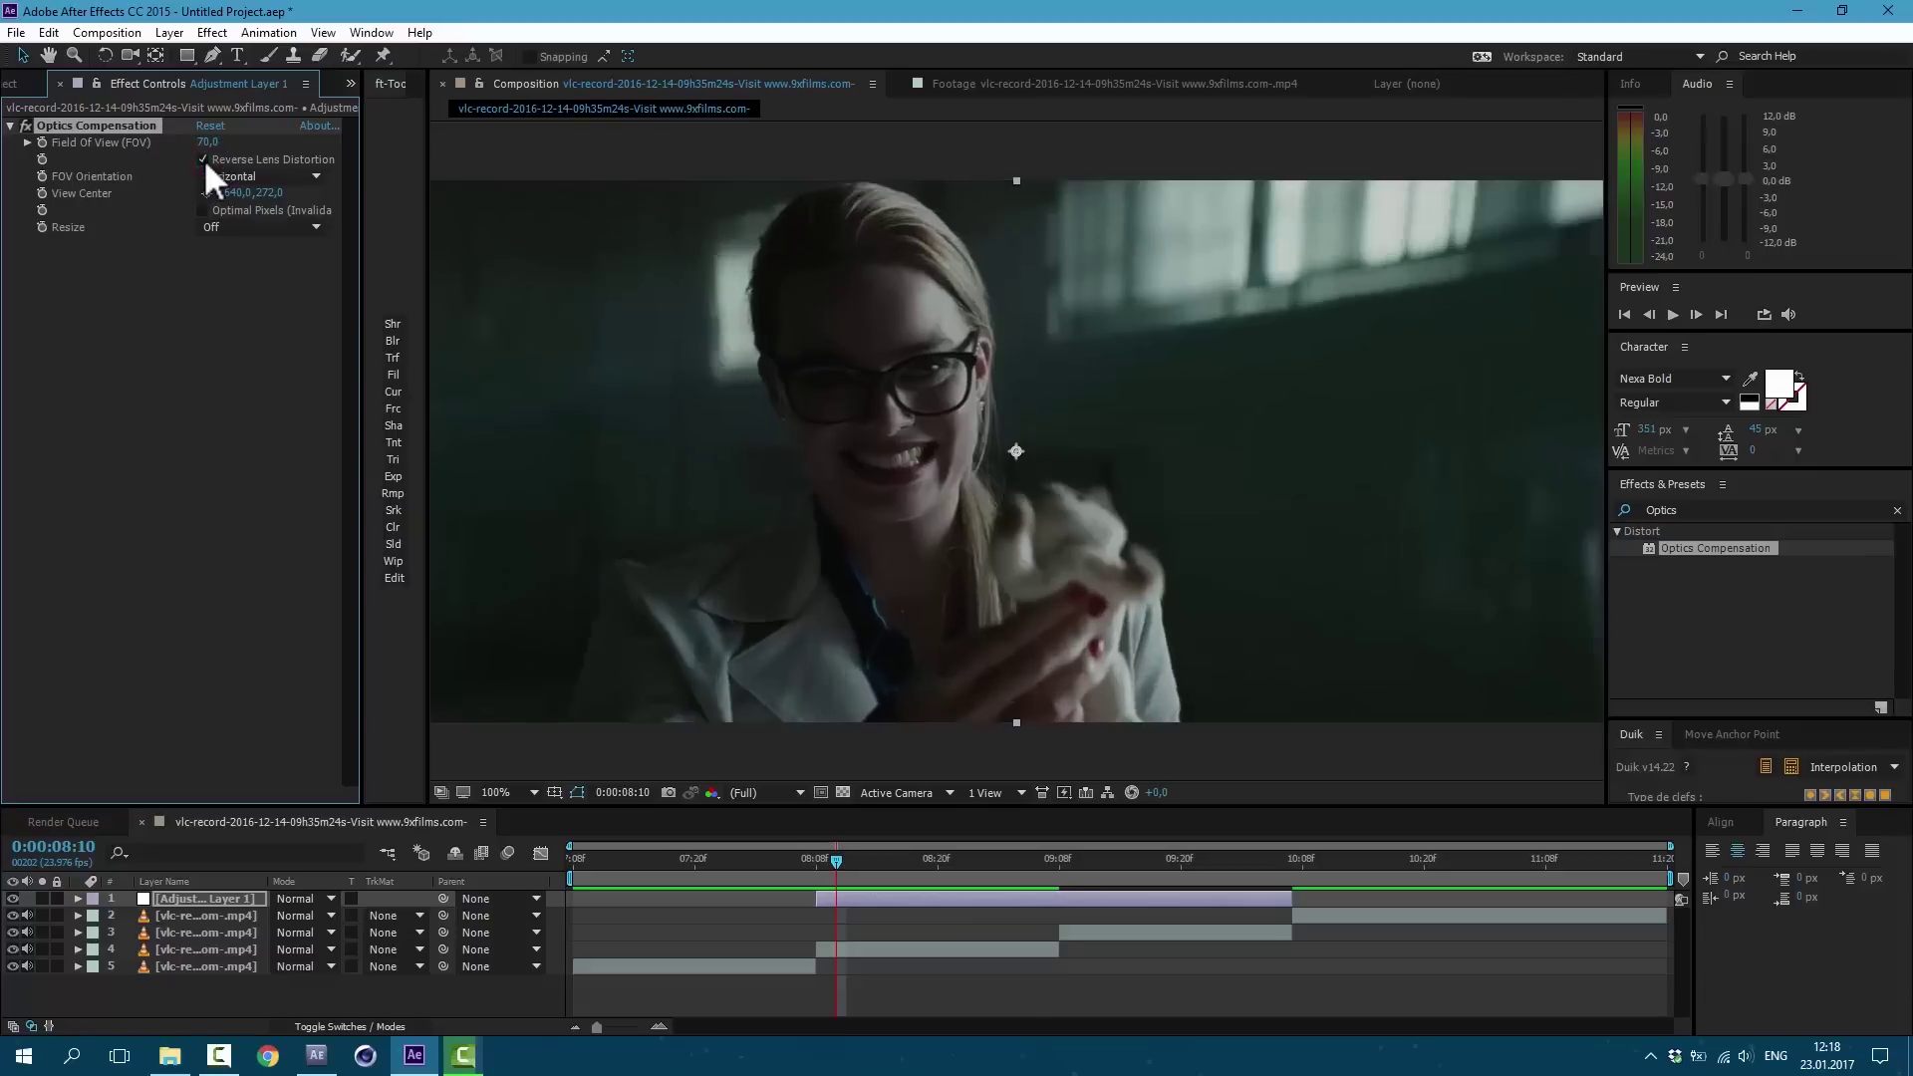
{"action": "key", "text": "e"}
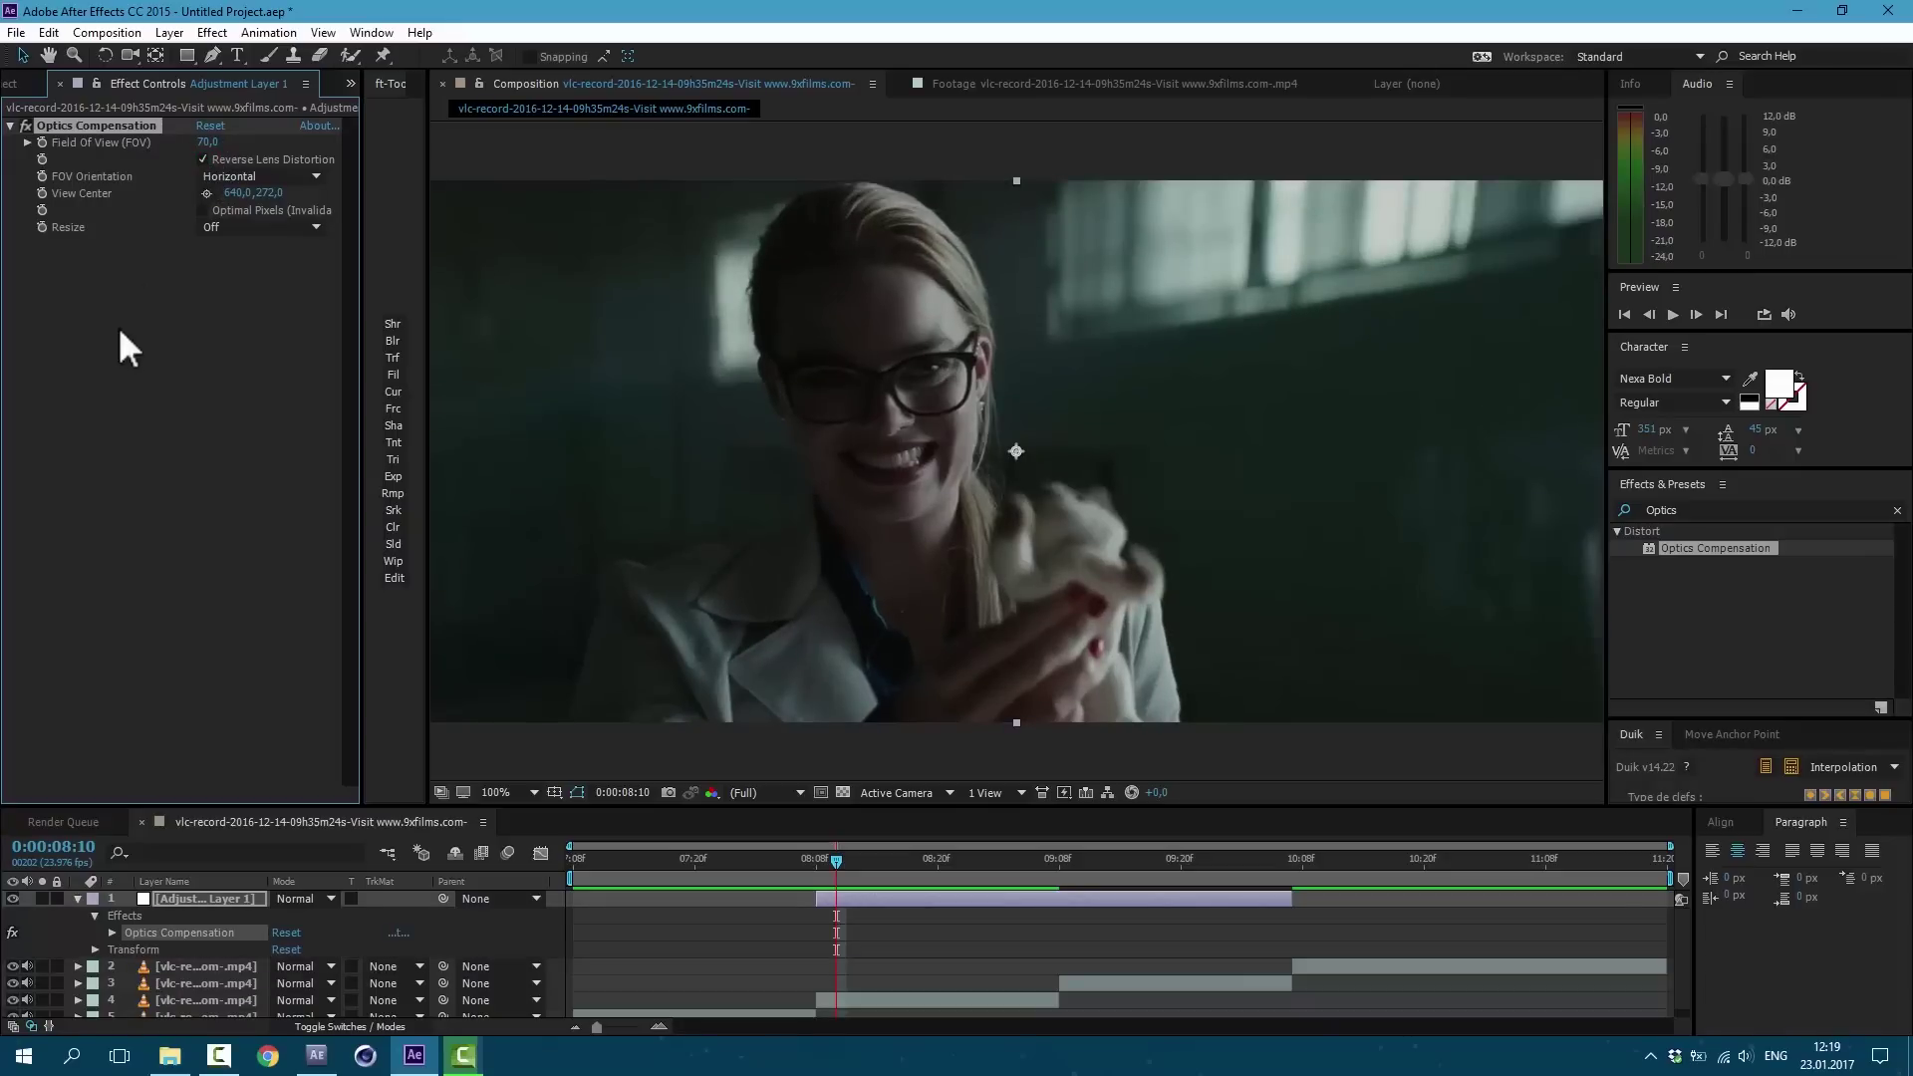
Step: Give the View Center a wiggle(15,25) expression and preview it
{"action": "left_click", "coordinate": [42, 193], "text": "alt"}
{"action": "type", "text": "wiggle"}
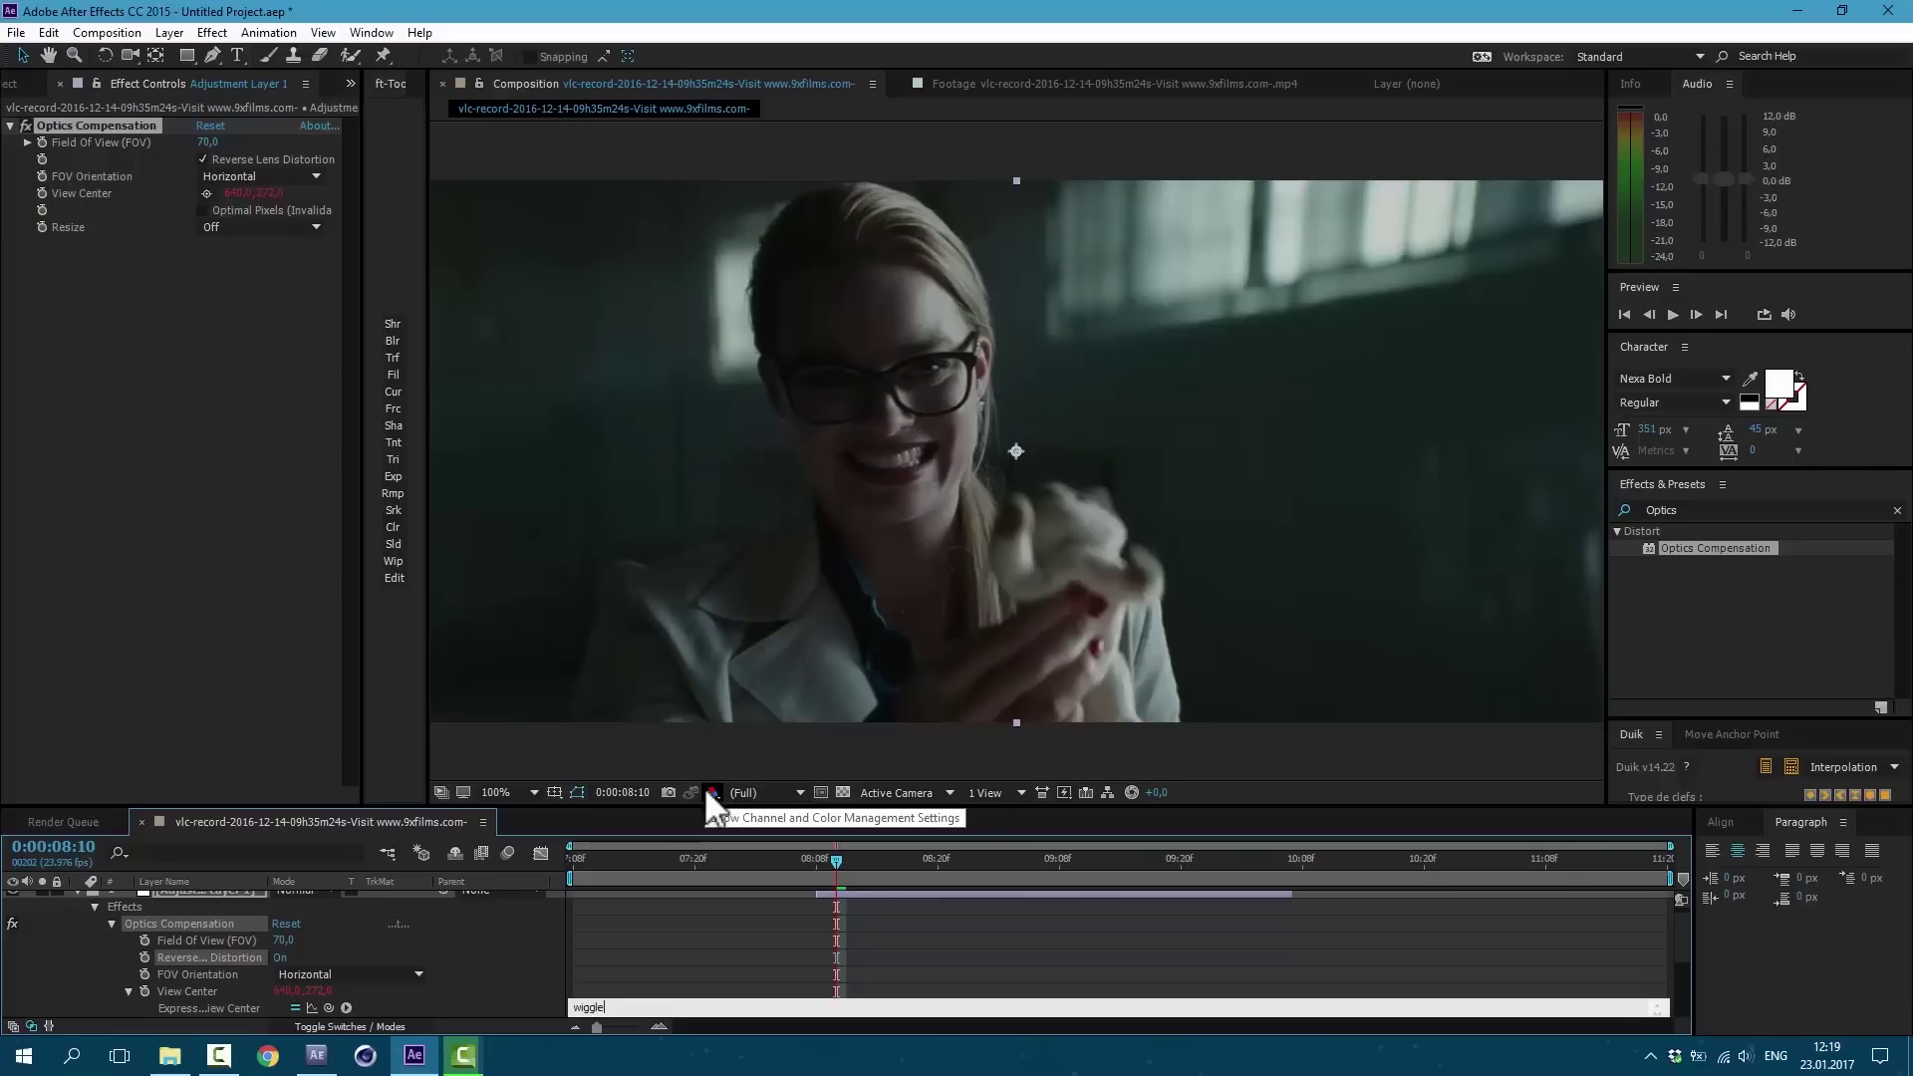
{"action": "type", "text": "(15"}
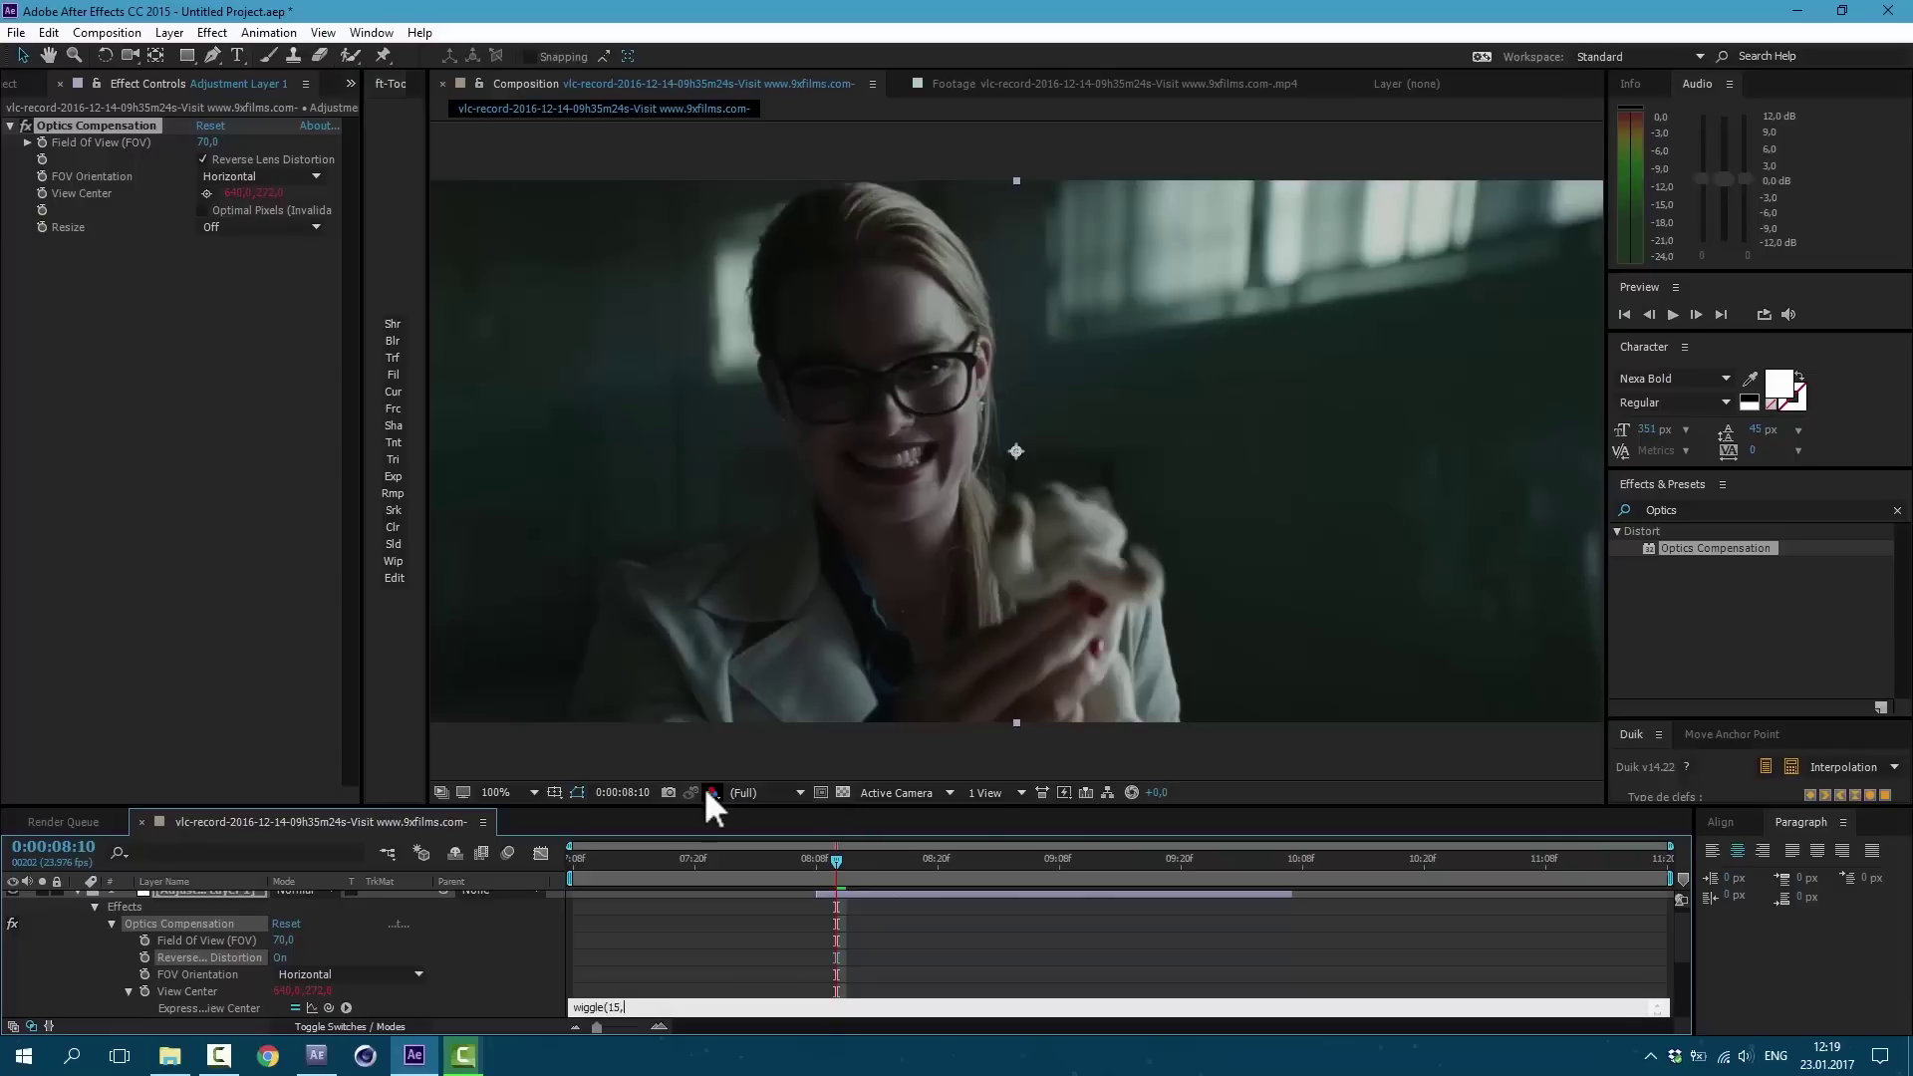
{"action": "type", "text": ",25)"}
{"action": "left_click", "coordinate": [757, 936]}
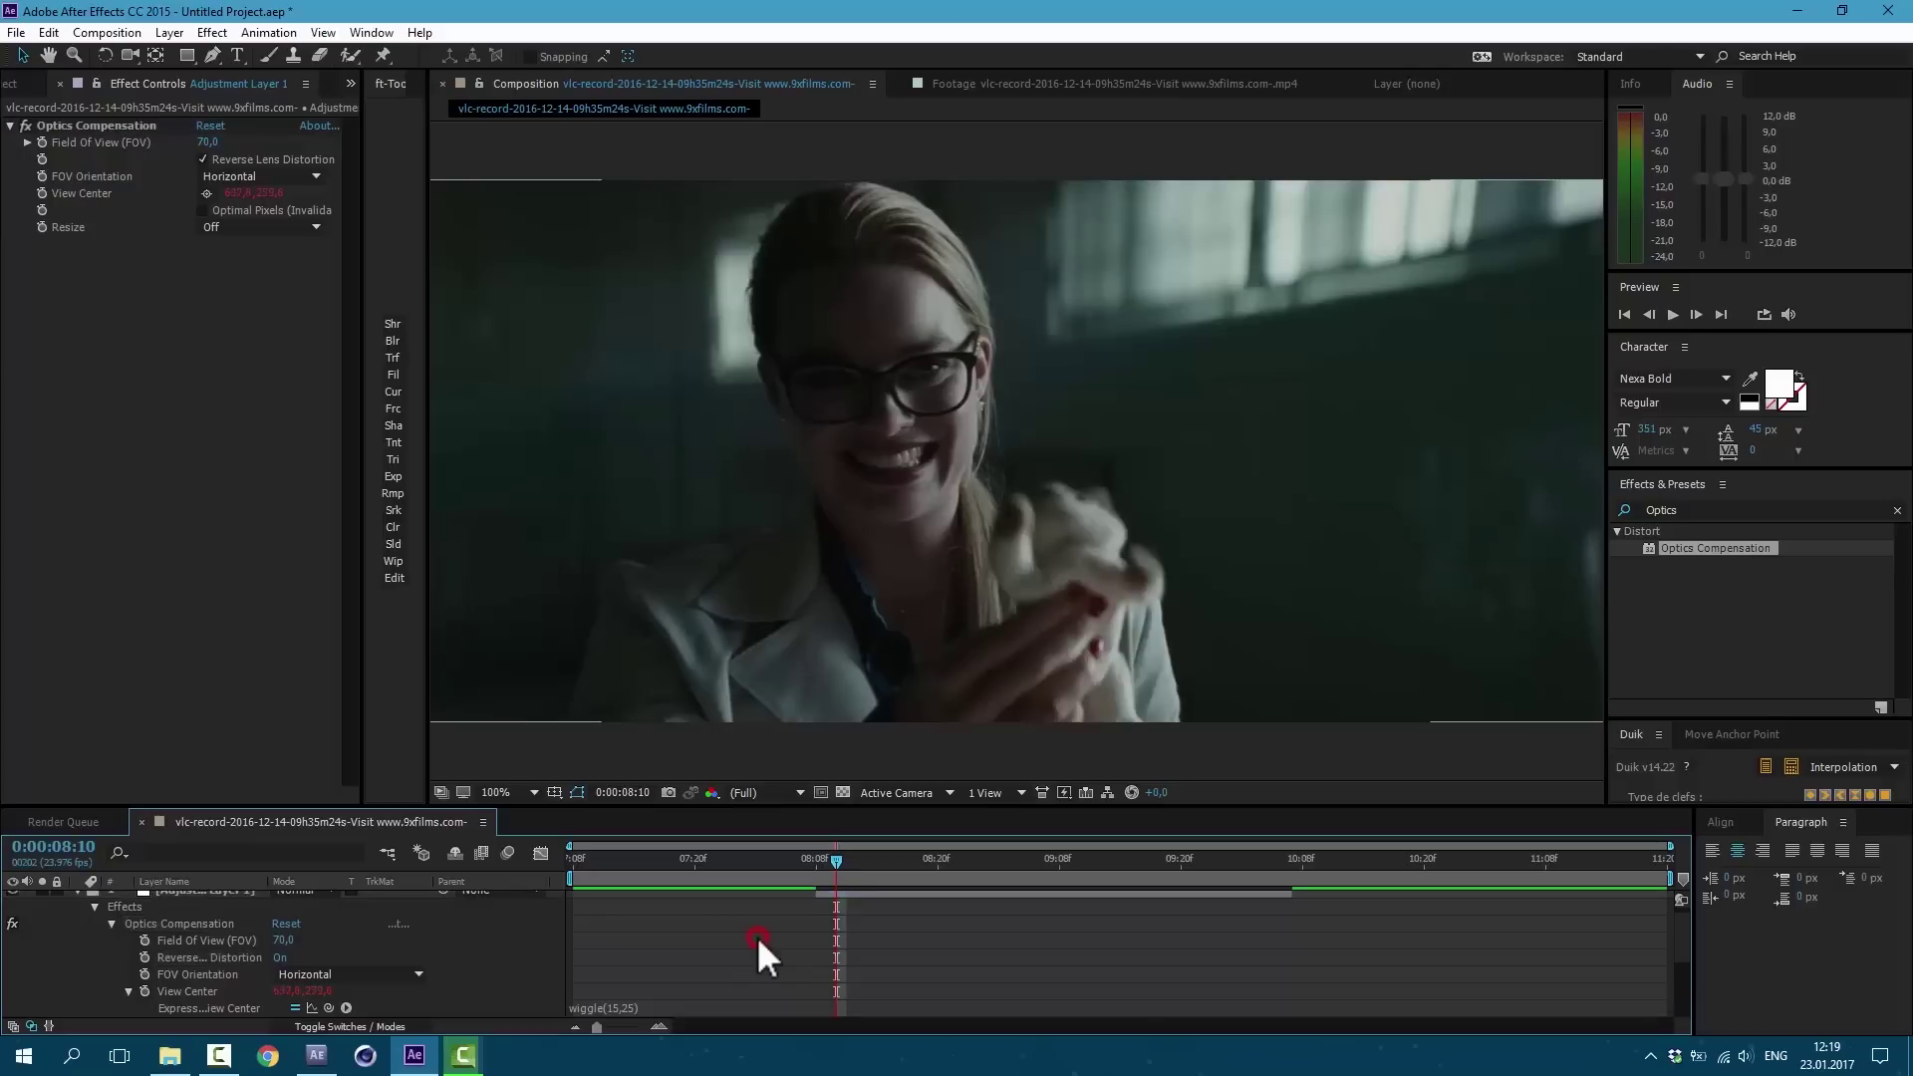
{"action": "key", "text": "space"}
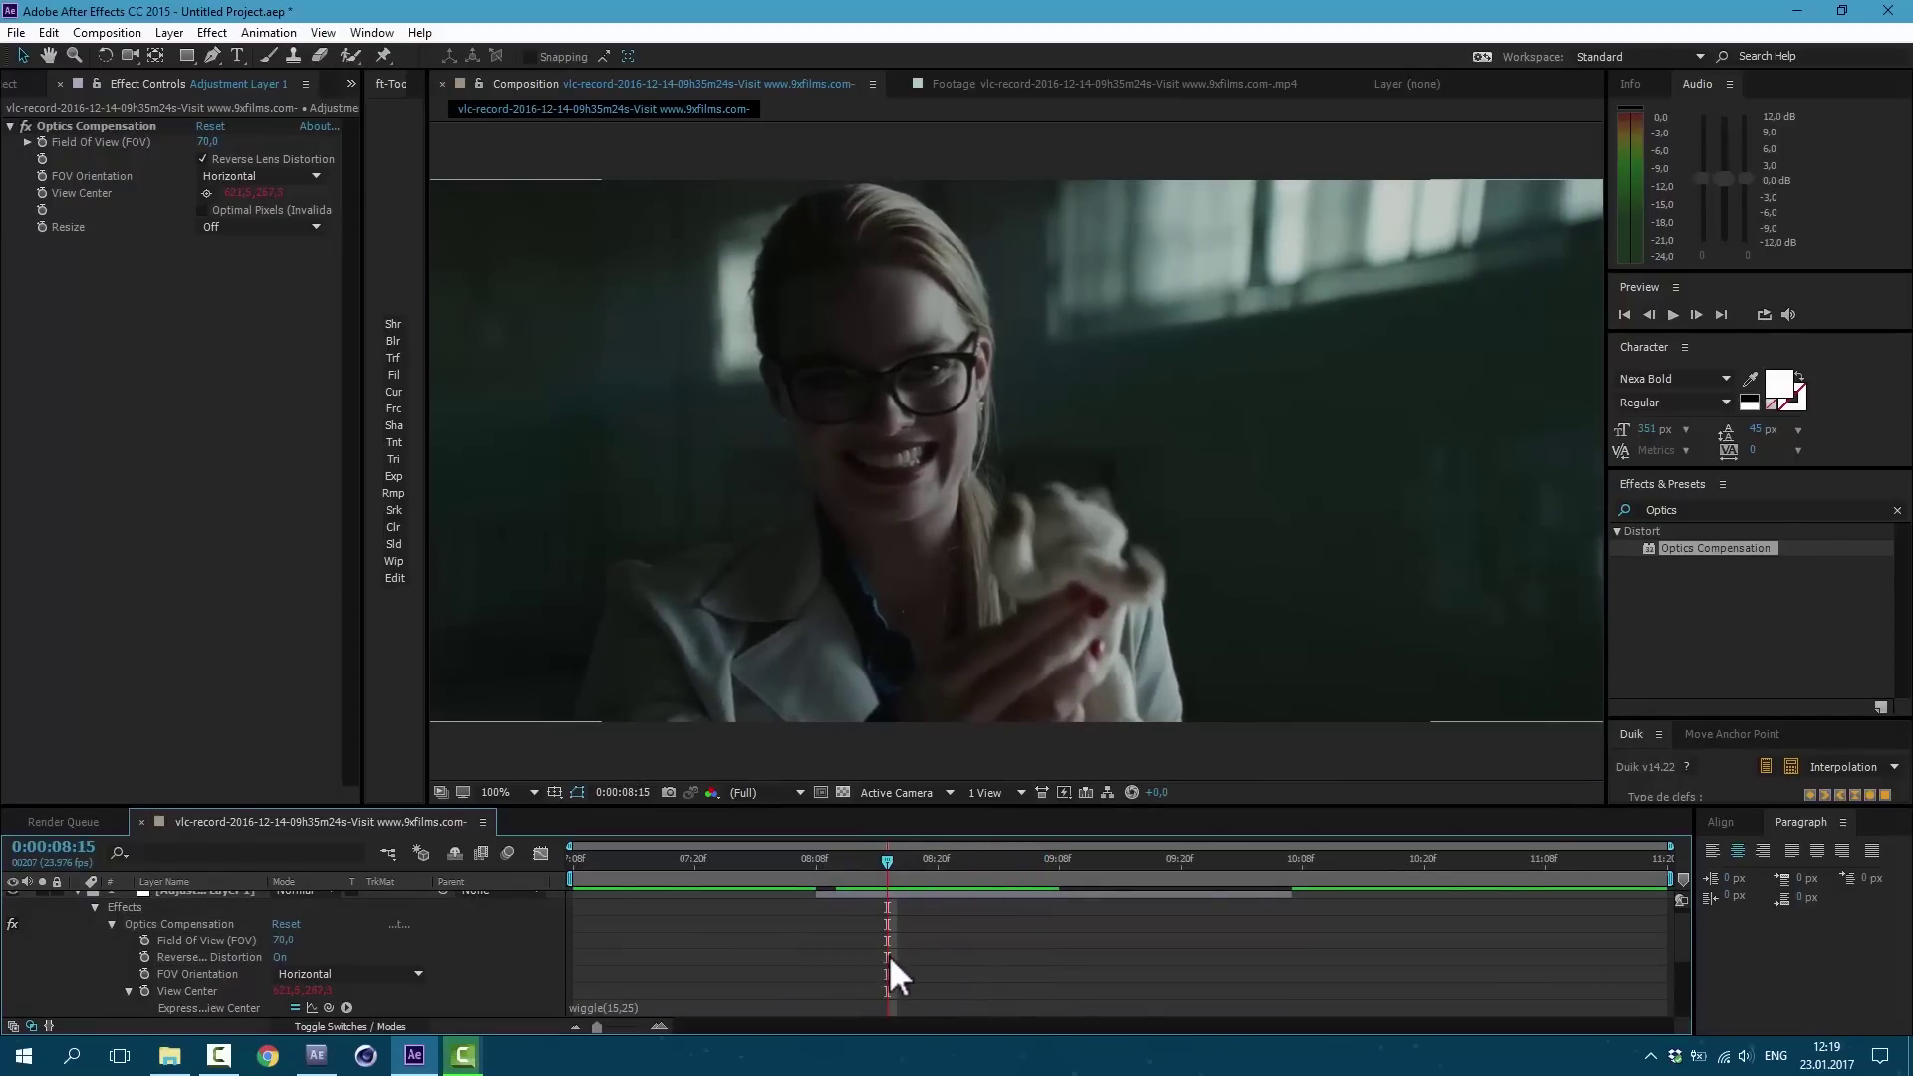
{"action": "key", "text": "u"}
Step: Keyframe Field Of View at 100 at 9:05
{"action": "left_click", "coordinate": [44, 142]}
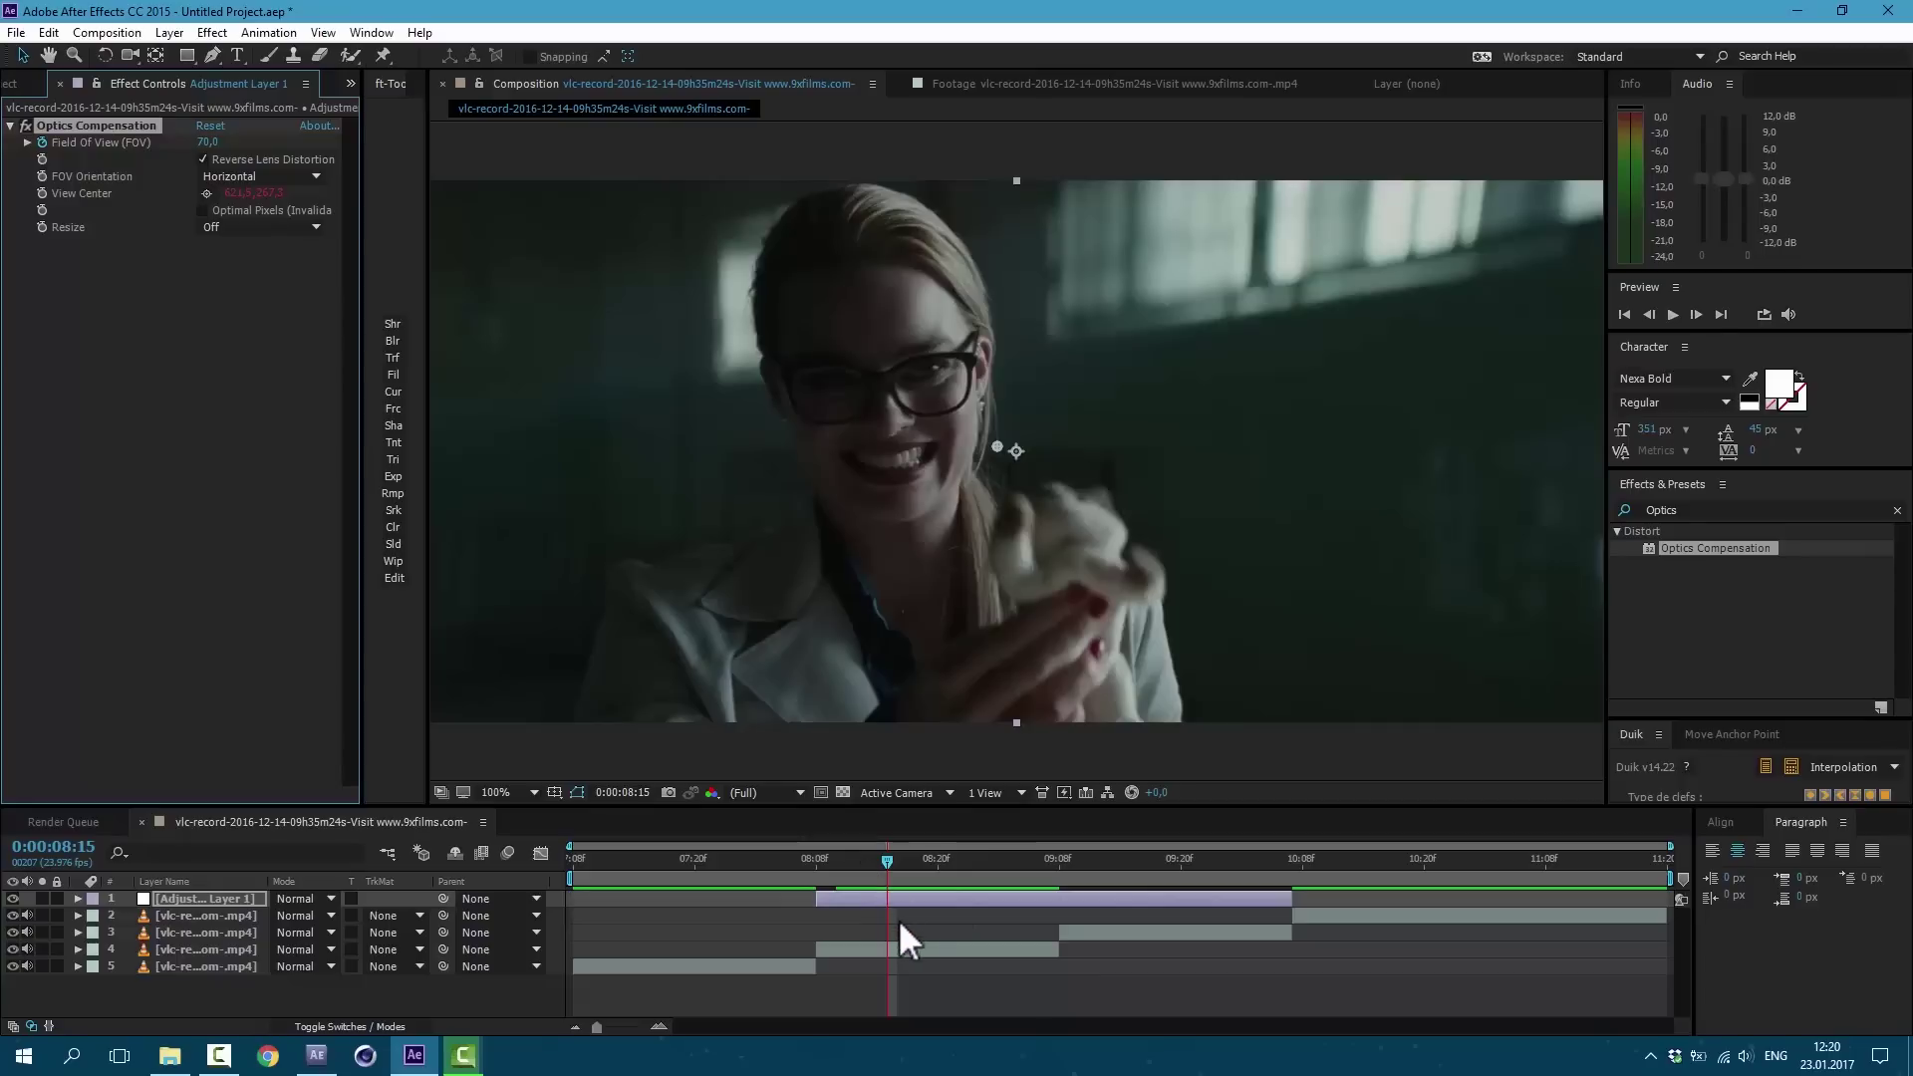
{"action": "key", "text": "u"}
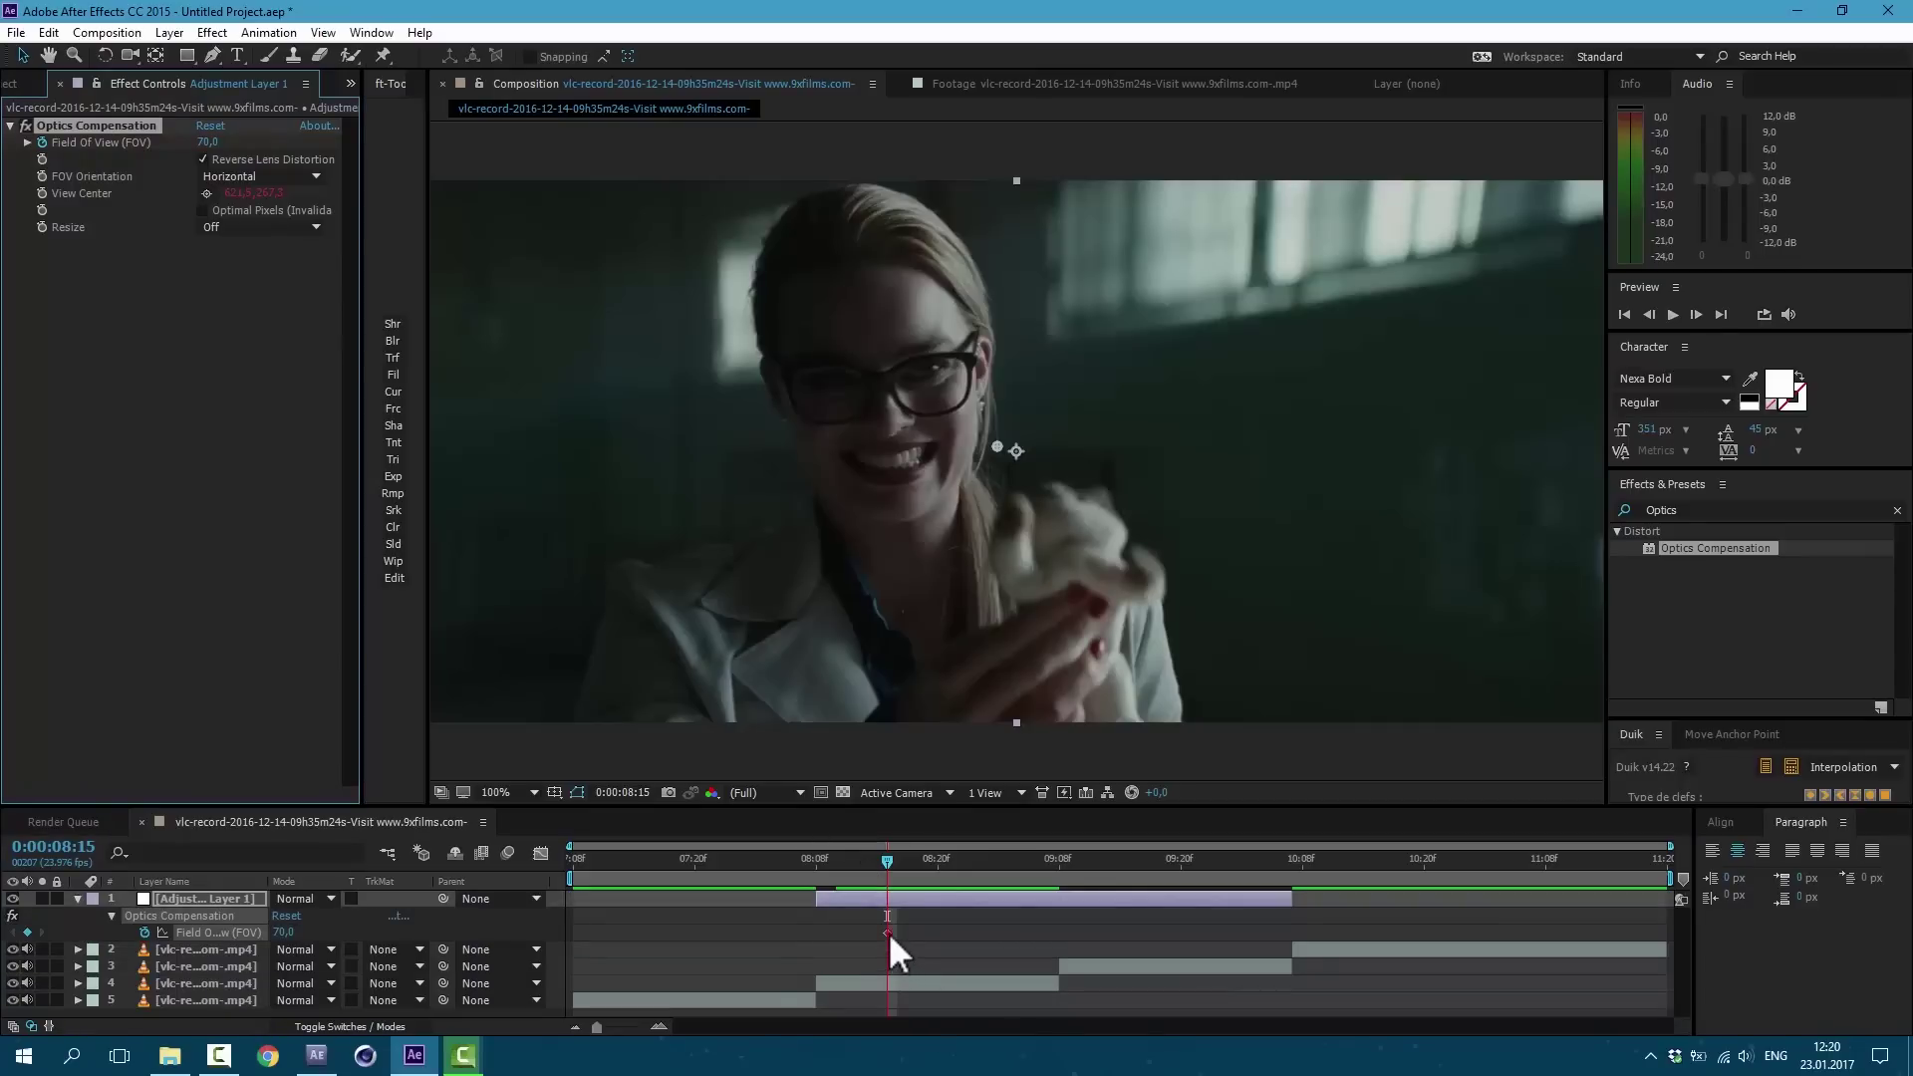
{"action": "left_click", "coordinate": [886, 932]}
{"action": "left_click", "coordinate": [1036, 979]}
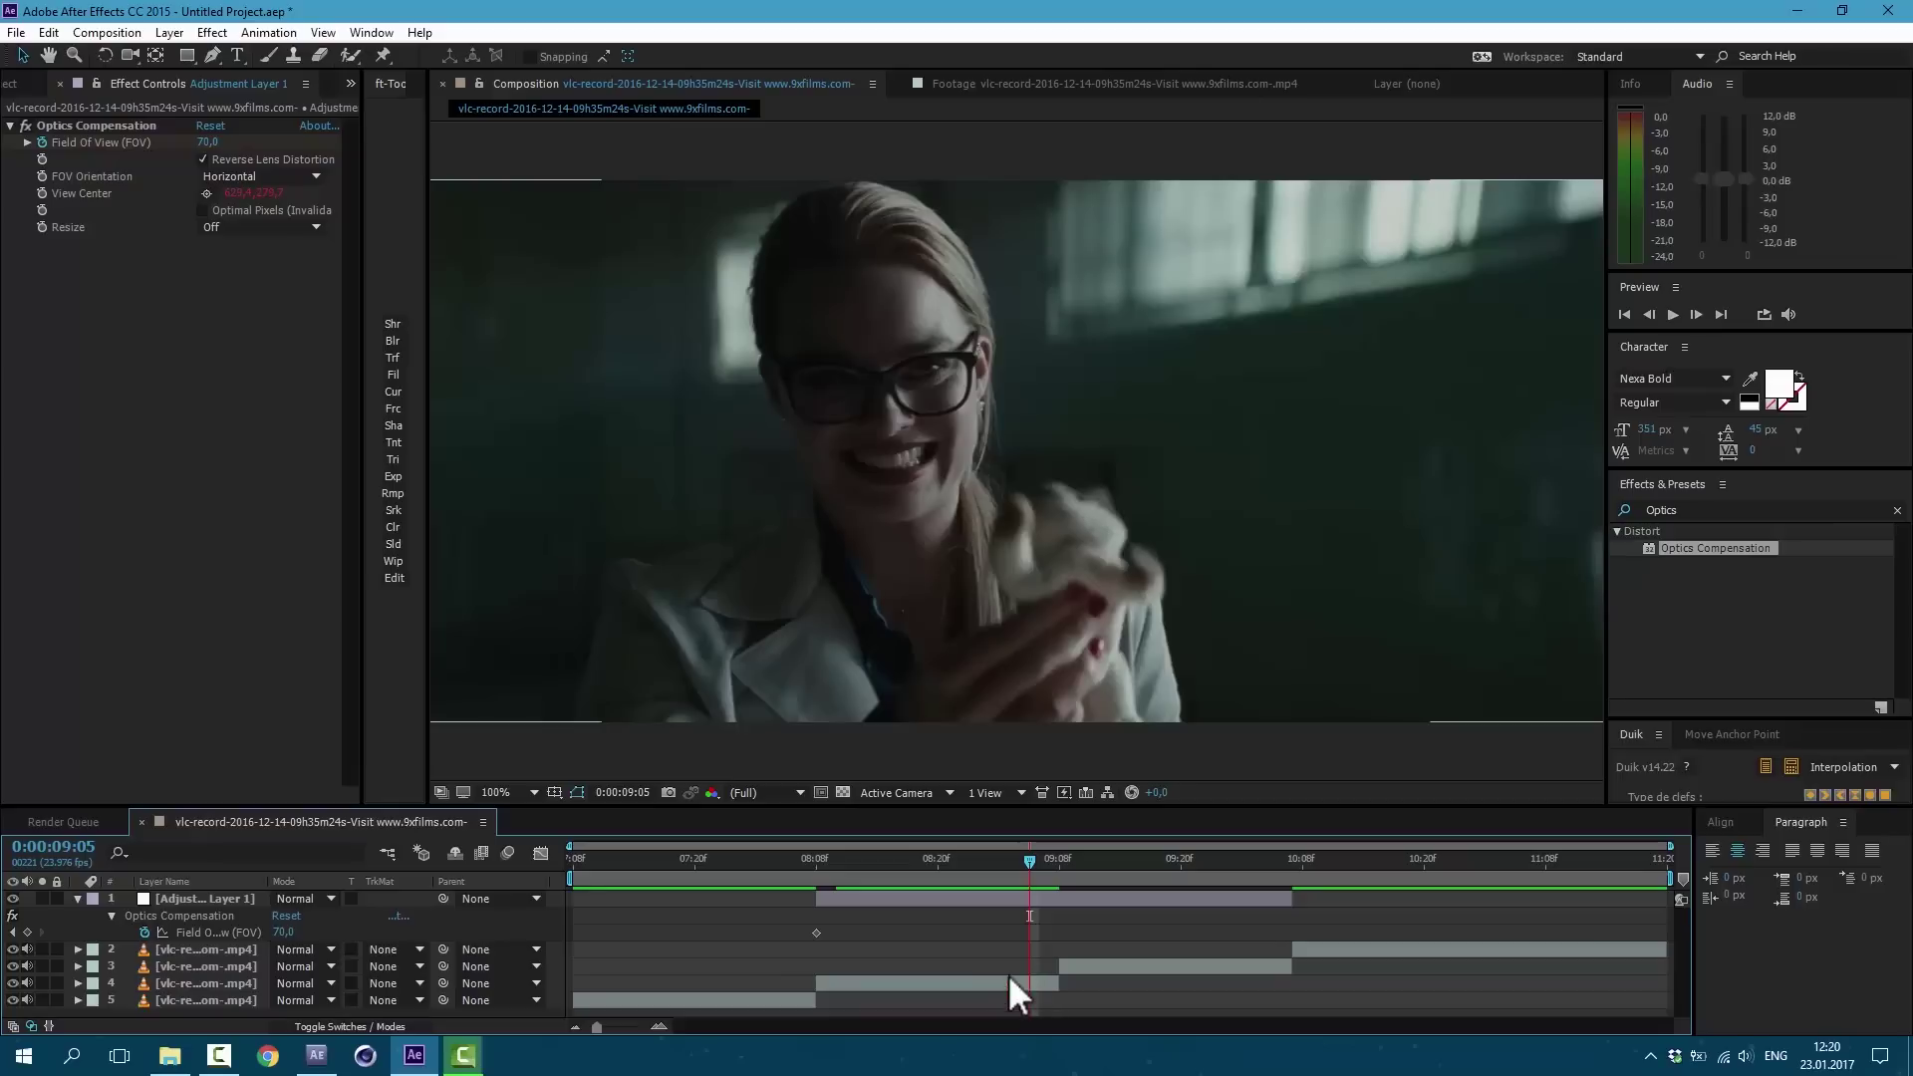
{"action": "left_click", "coordinate": [283, 932]}
{"action": "type", "text": "100"}
{"action": "key", "text": "Return"}
Step: Realign layers 3 and 4 so their clips meet at the cut
{"action": "key", "text": "Page_Down"}
{"action": "key", "text": "Page_Down"}
{"action": "left_click_drag", "start_coordinate": [1154, 967], "coordinate": [911, 961]}
{"action": "left_click_drag", "start_coordinate": [1053, 972], "coordinate": [1086, 985]}
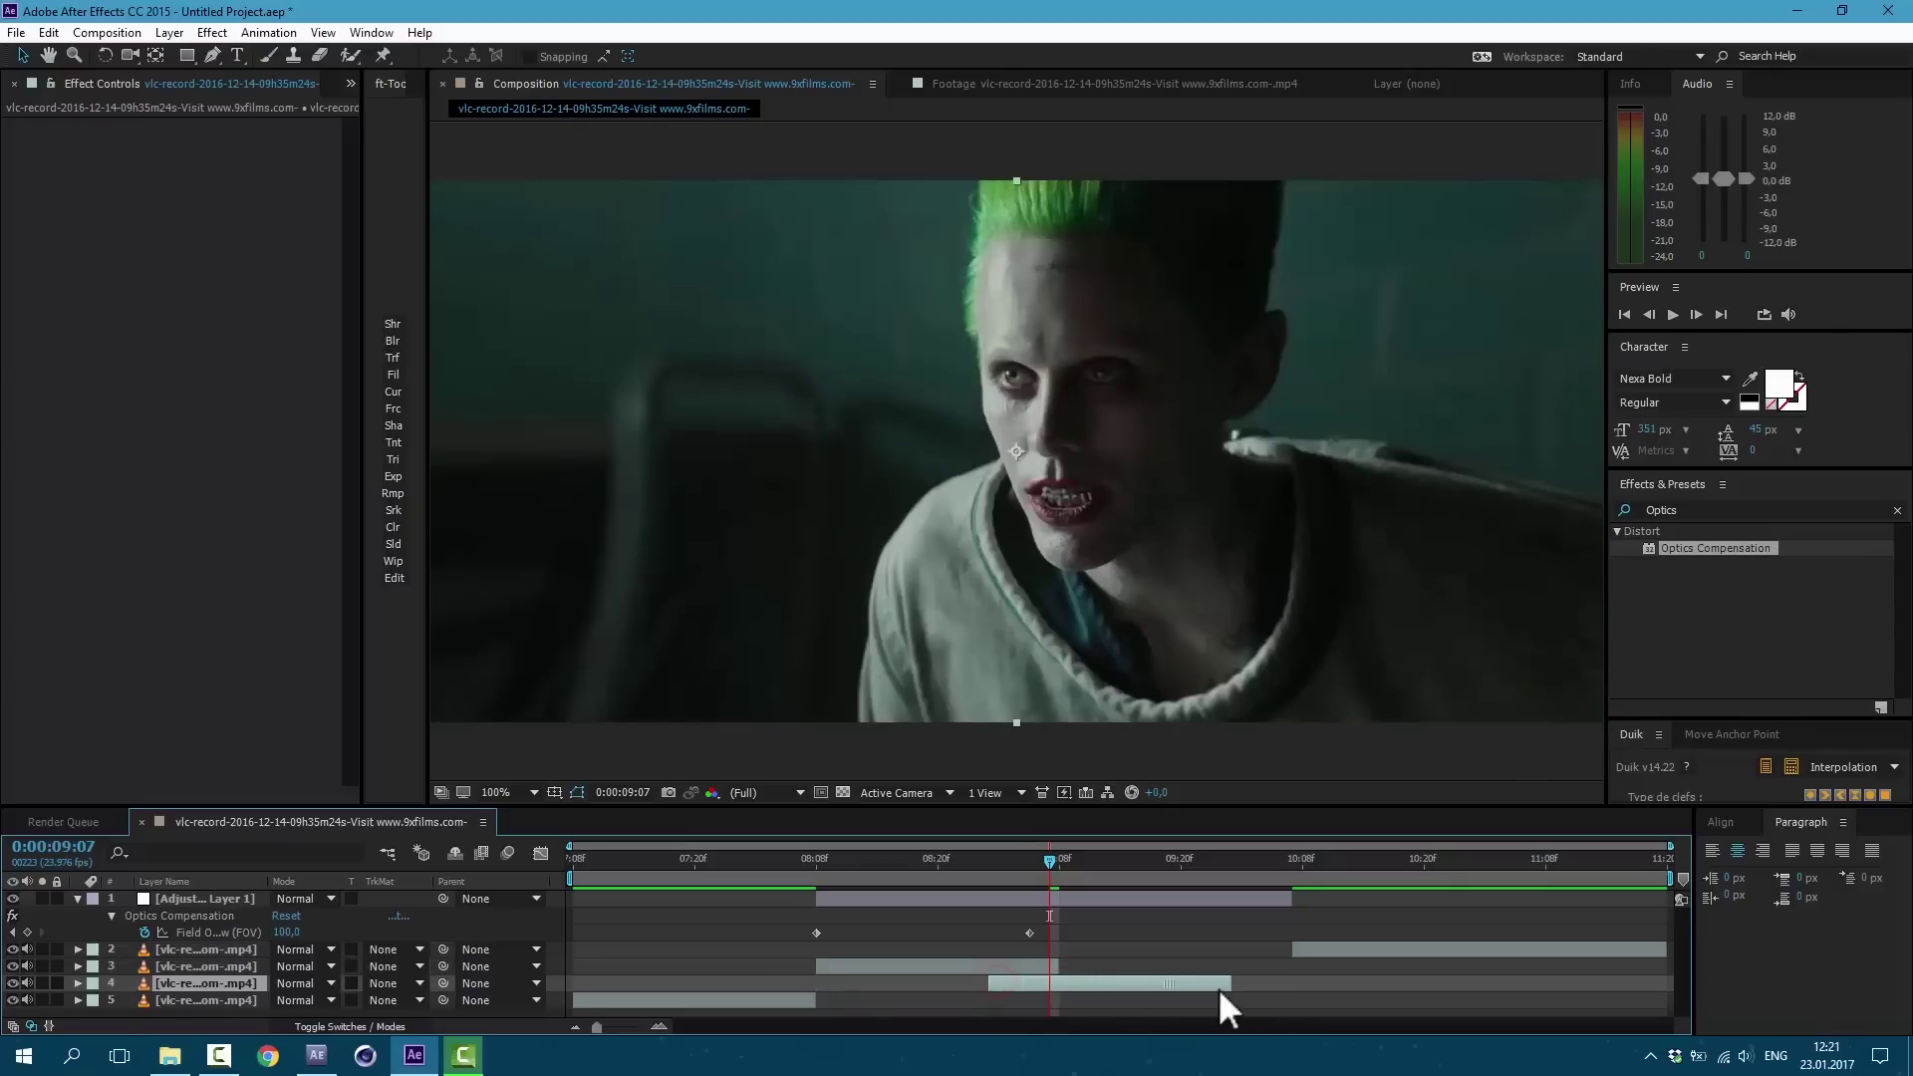
{"action": "left_click_drag", "start_coordinate": [1219, 991], "coordinate": [1310, 969]}
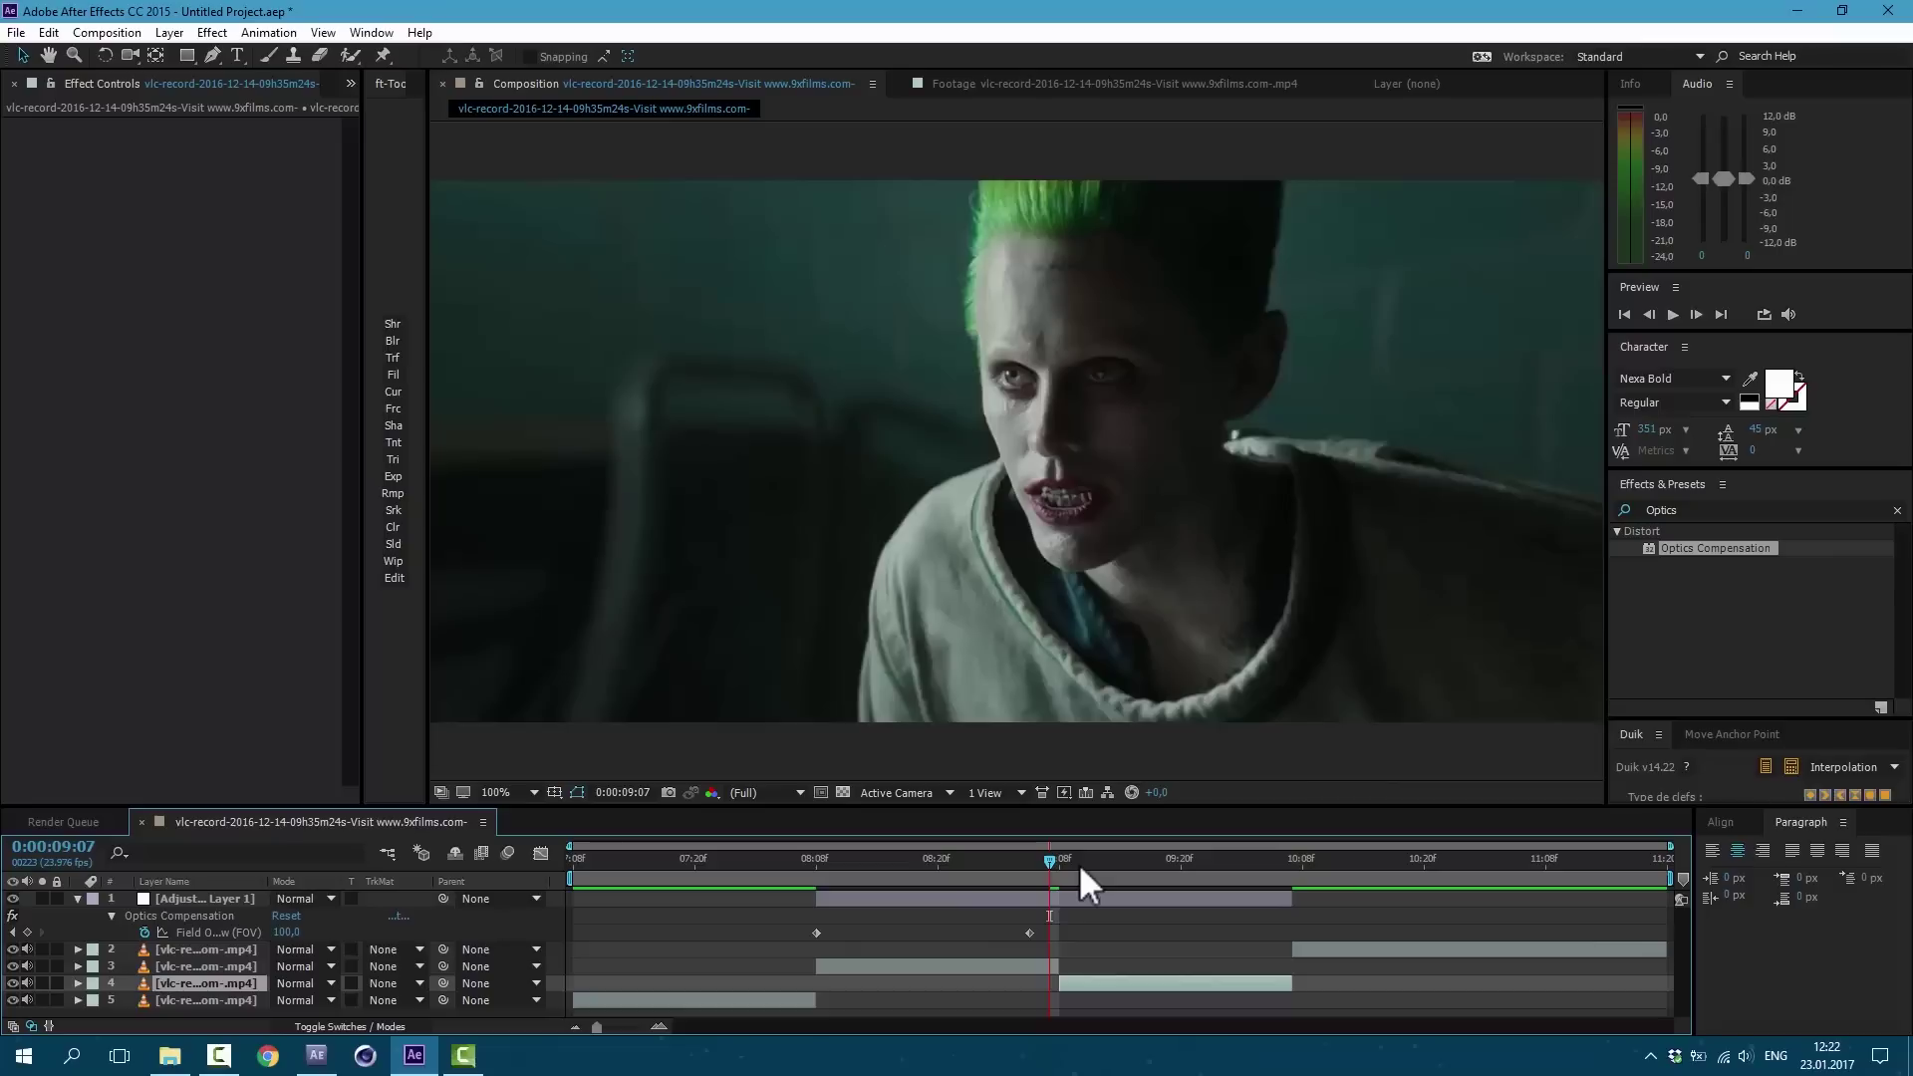
Step: Keyframe Field Of View to 120 at 9:07 and back to 70 at 9:08
{"action": "left_click_drag", "start_coordinate": [286, 932], "coordinate": [873, 934]}
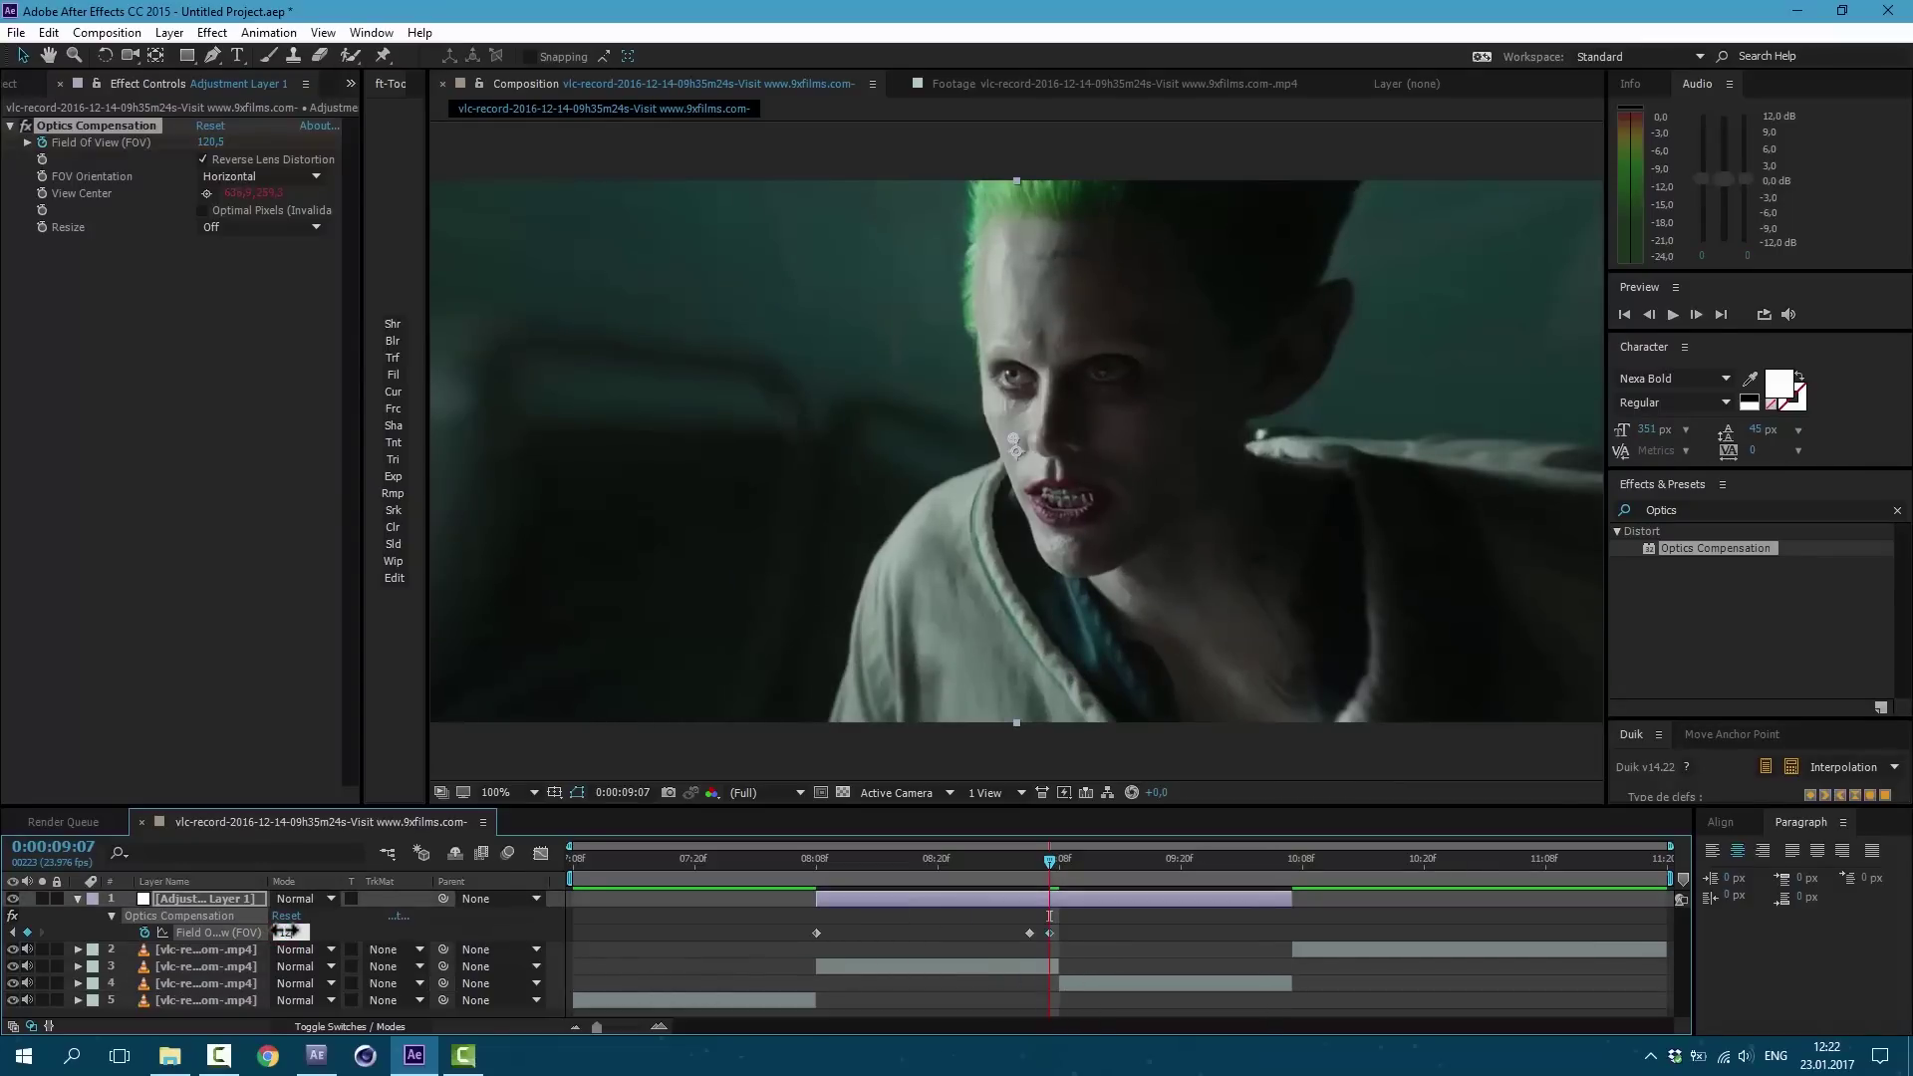
{"action": "left_click_drag", "start_coordinate": [287, 931], "coordinate": [285, 930]}
{"action": "left_click", "coordinate": [1061, 859]}
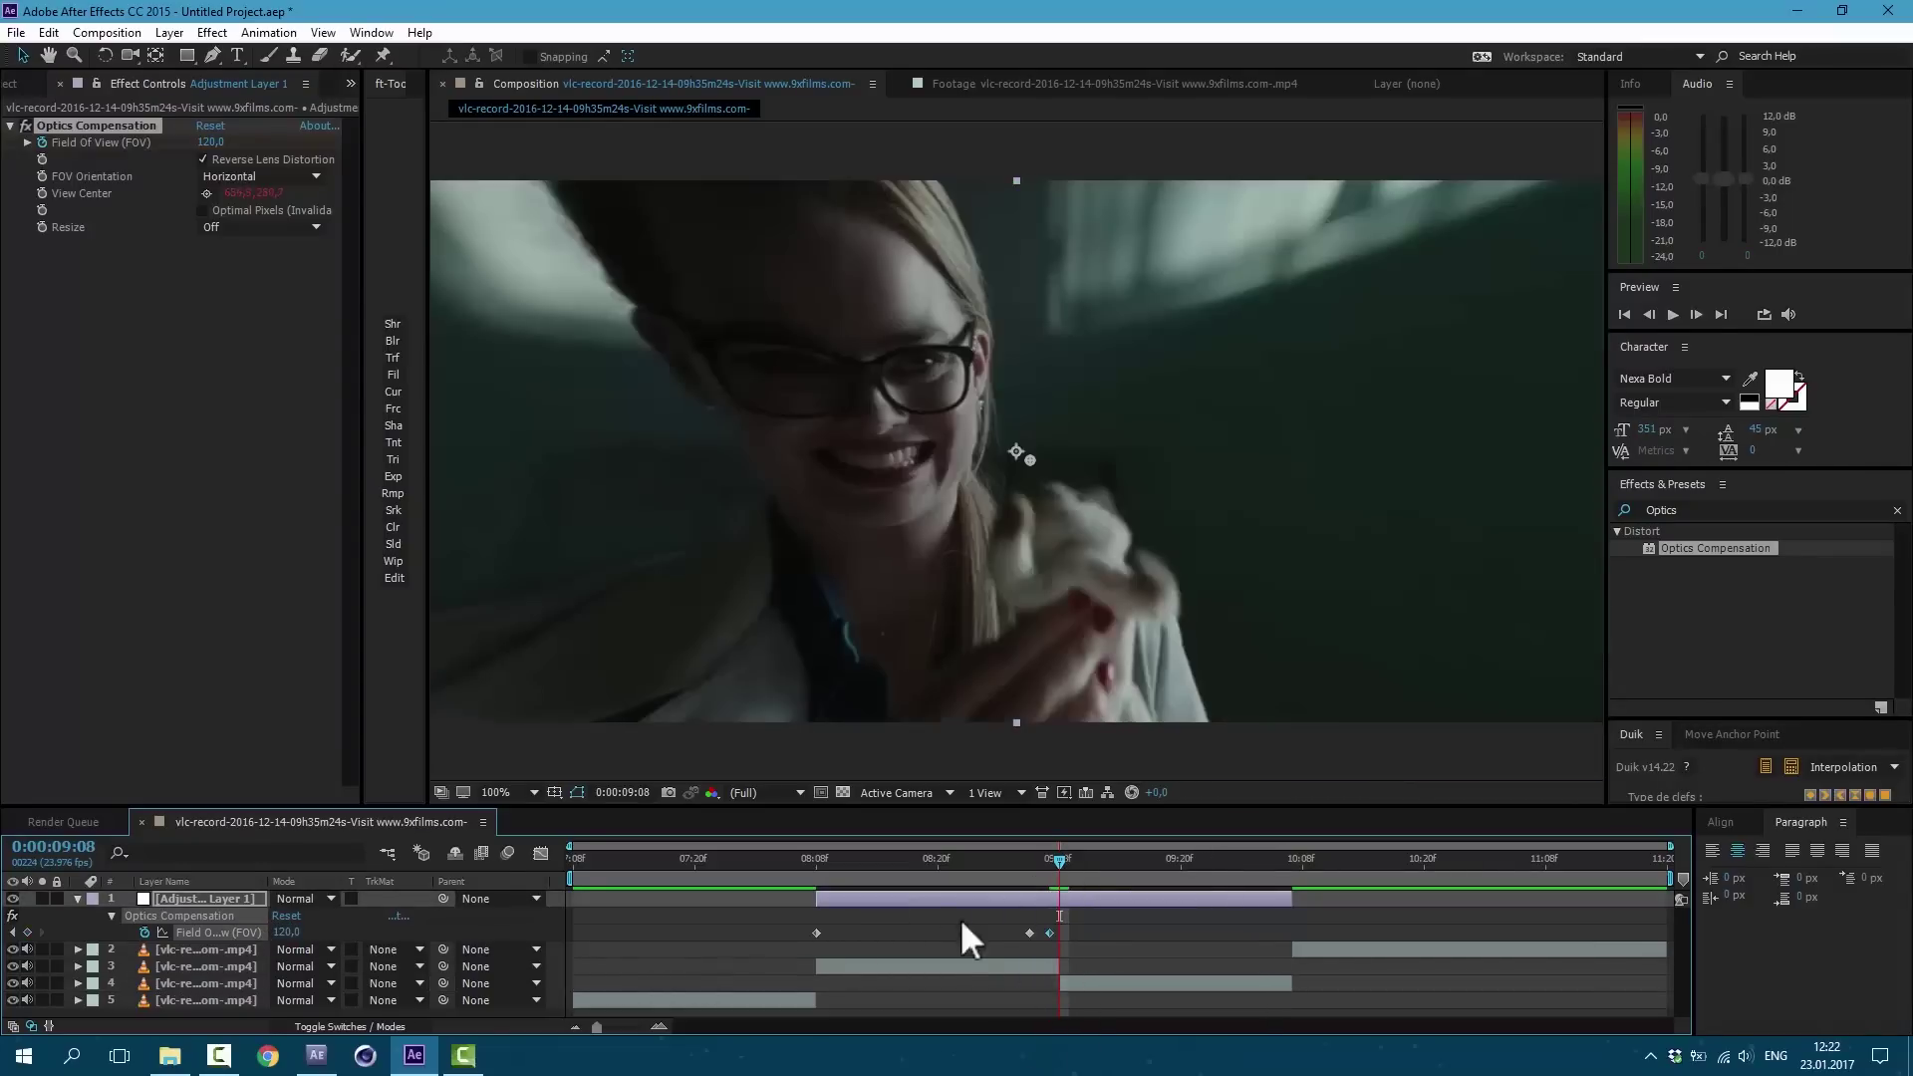
{"action": "left_click", "coordinate": [286, 933]}
{"action": "type", "text": "70"}
{"action": "key", "text": "Return"}
{"action": "left_click_drag", "start_coordinate": [813, 858], "coordinate": [1130, 916]}
{"action": "left_click_drag", "start_coordinate": [1013, 859], "coordinate": [1040, 867]}
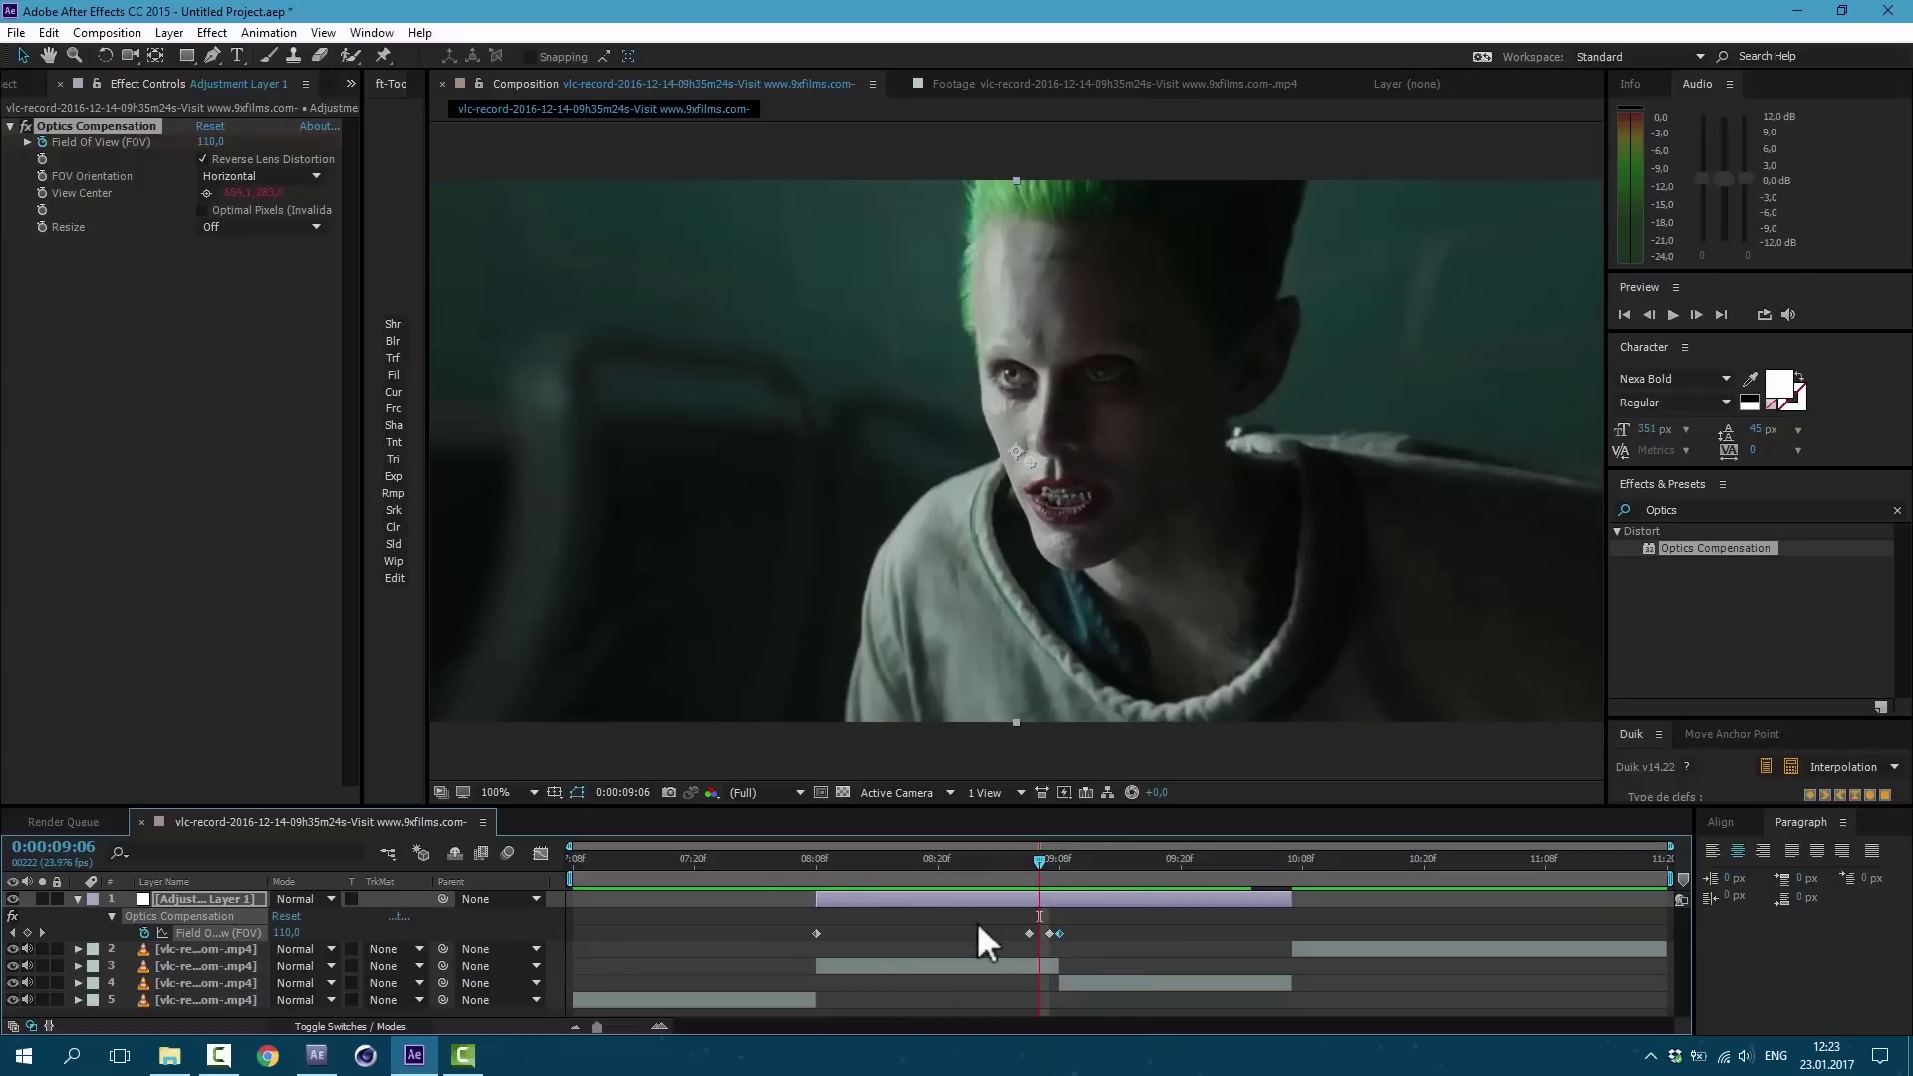
Step: Add an Exposure effect to the adjustment layer and keyframe it at the first Field Of View keyframe
{"action": "left_click", "coordinate": [212, 32]}
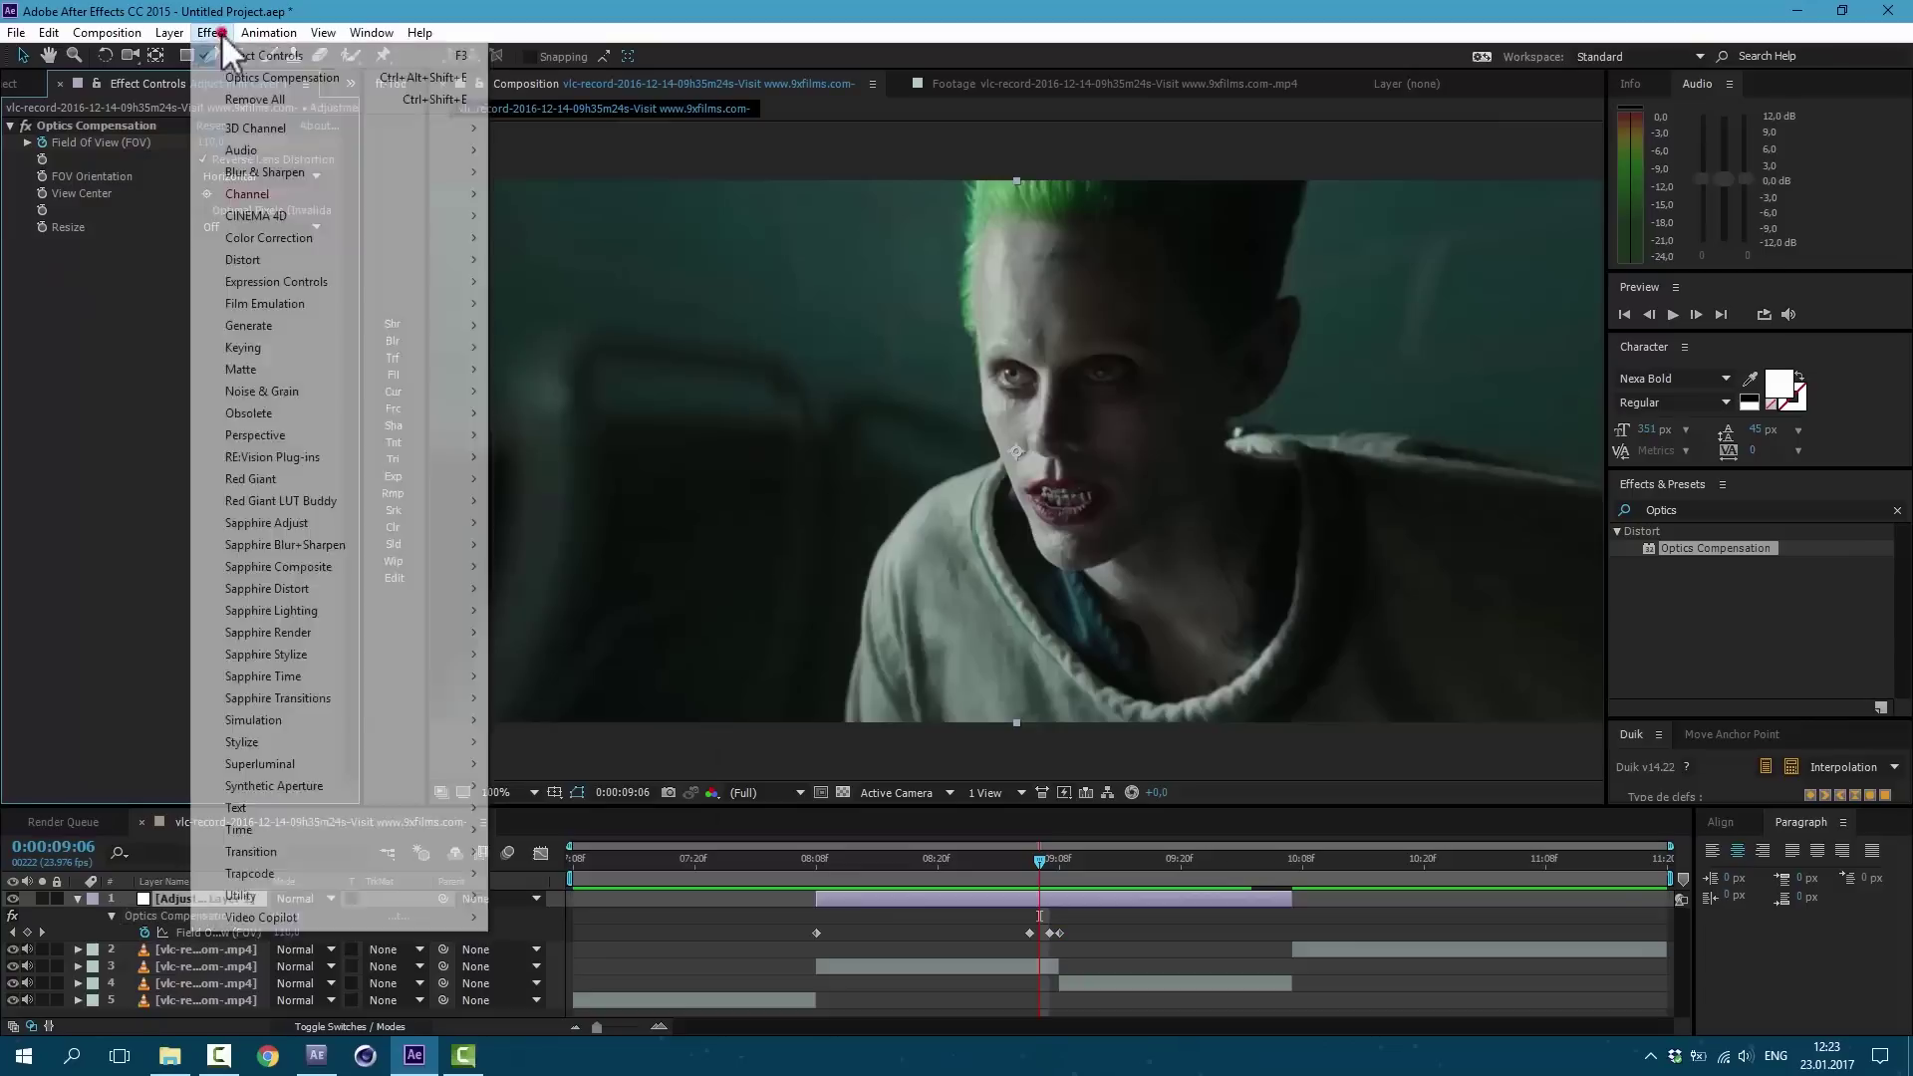
{"action": "mouse_move", "coordinate": [400, 237]}
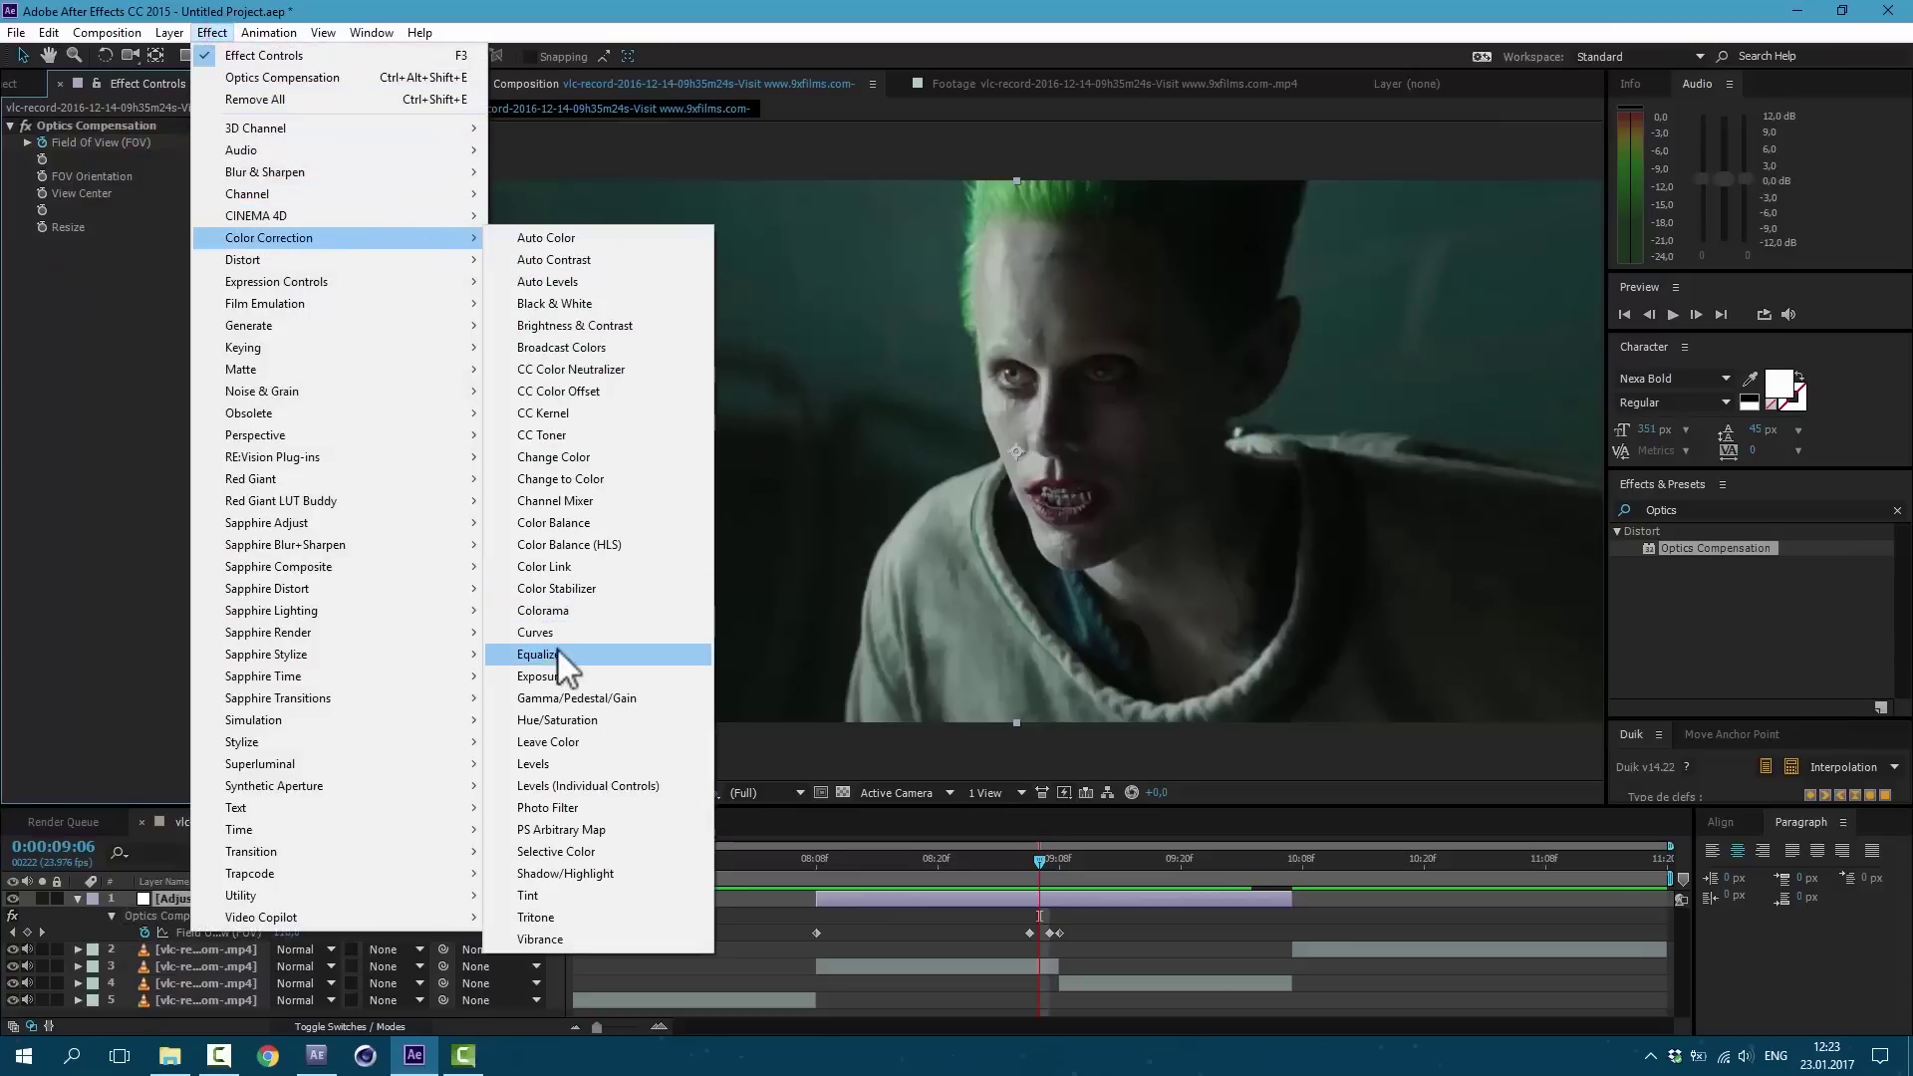
{"action": "left_click", "coordinate": [554, 675]}
{"action": "left_click_drag", "start_coordinate": [206, 295], "coordinate": [209, 296]}
{"action": "left_click", "coordinate": [816, 862]}
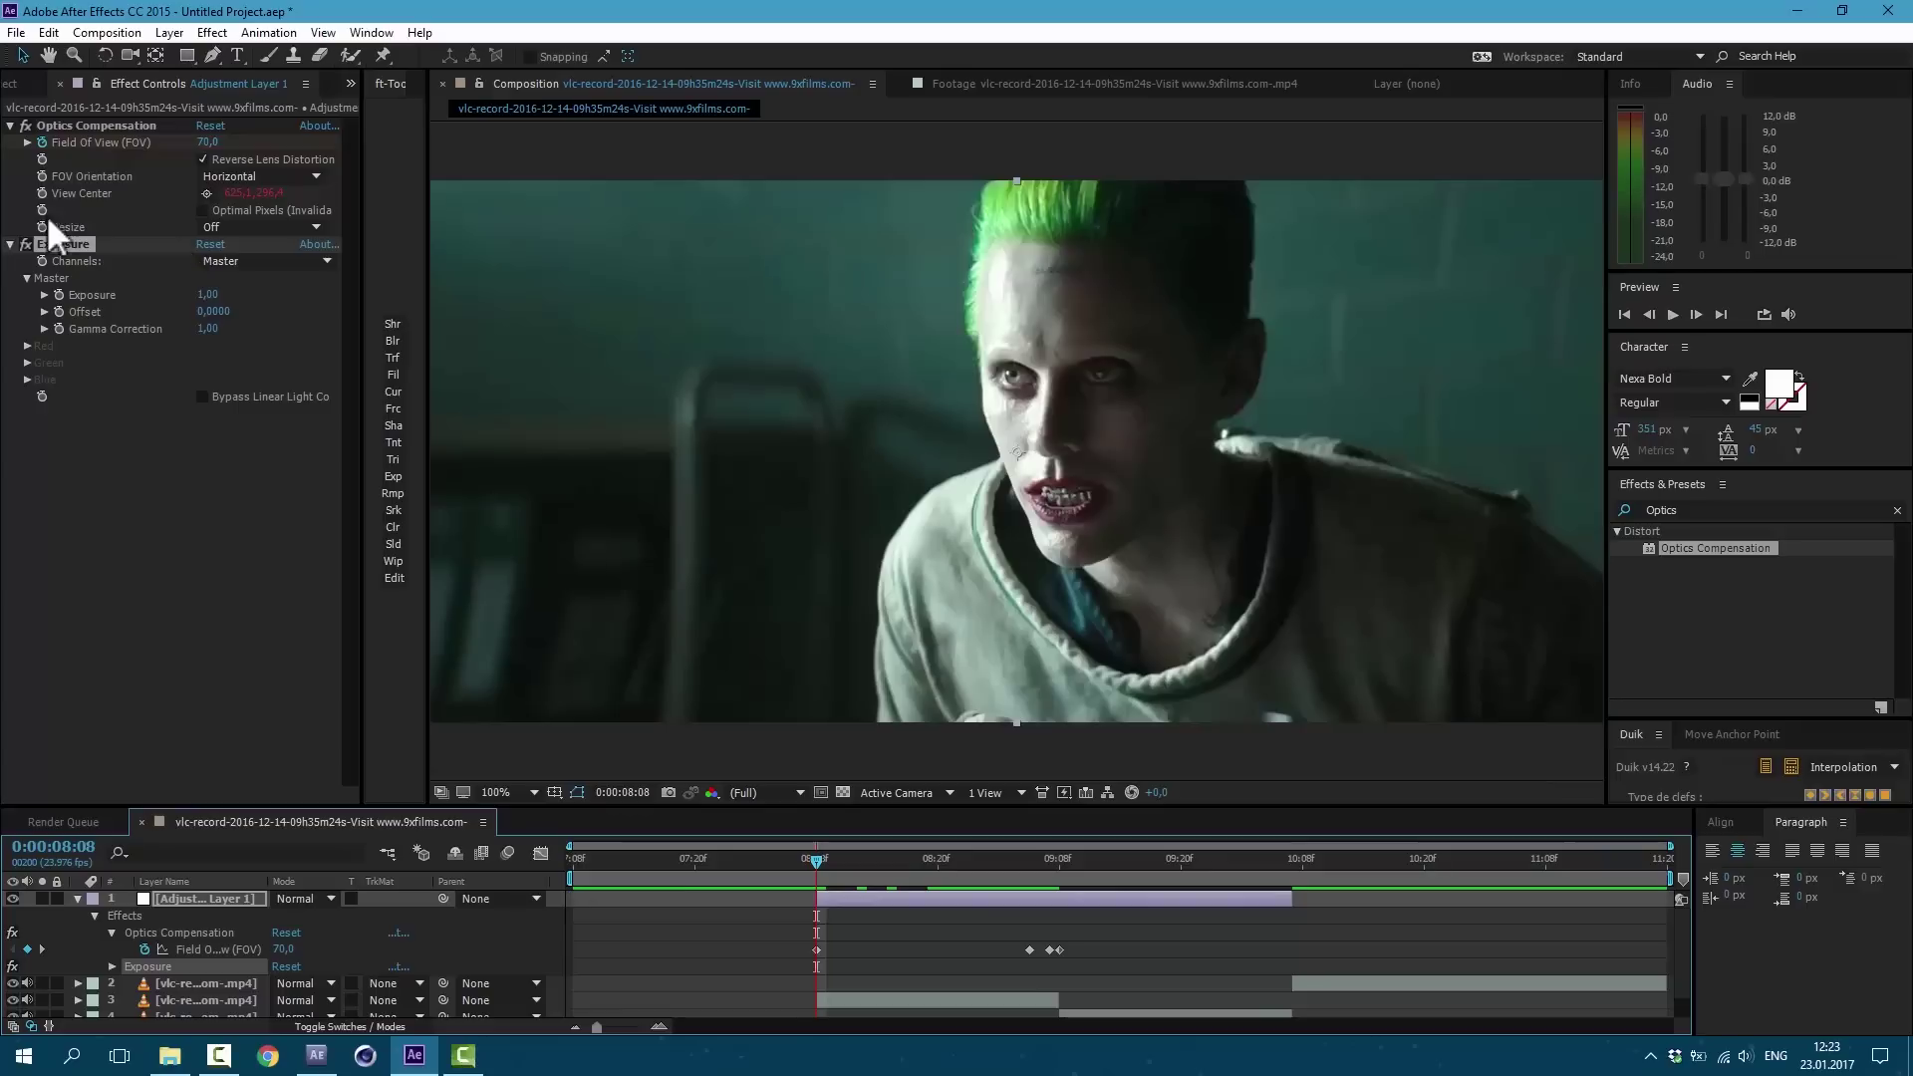
{"action": "left_click", "coordinate": [63, 297]}
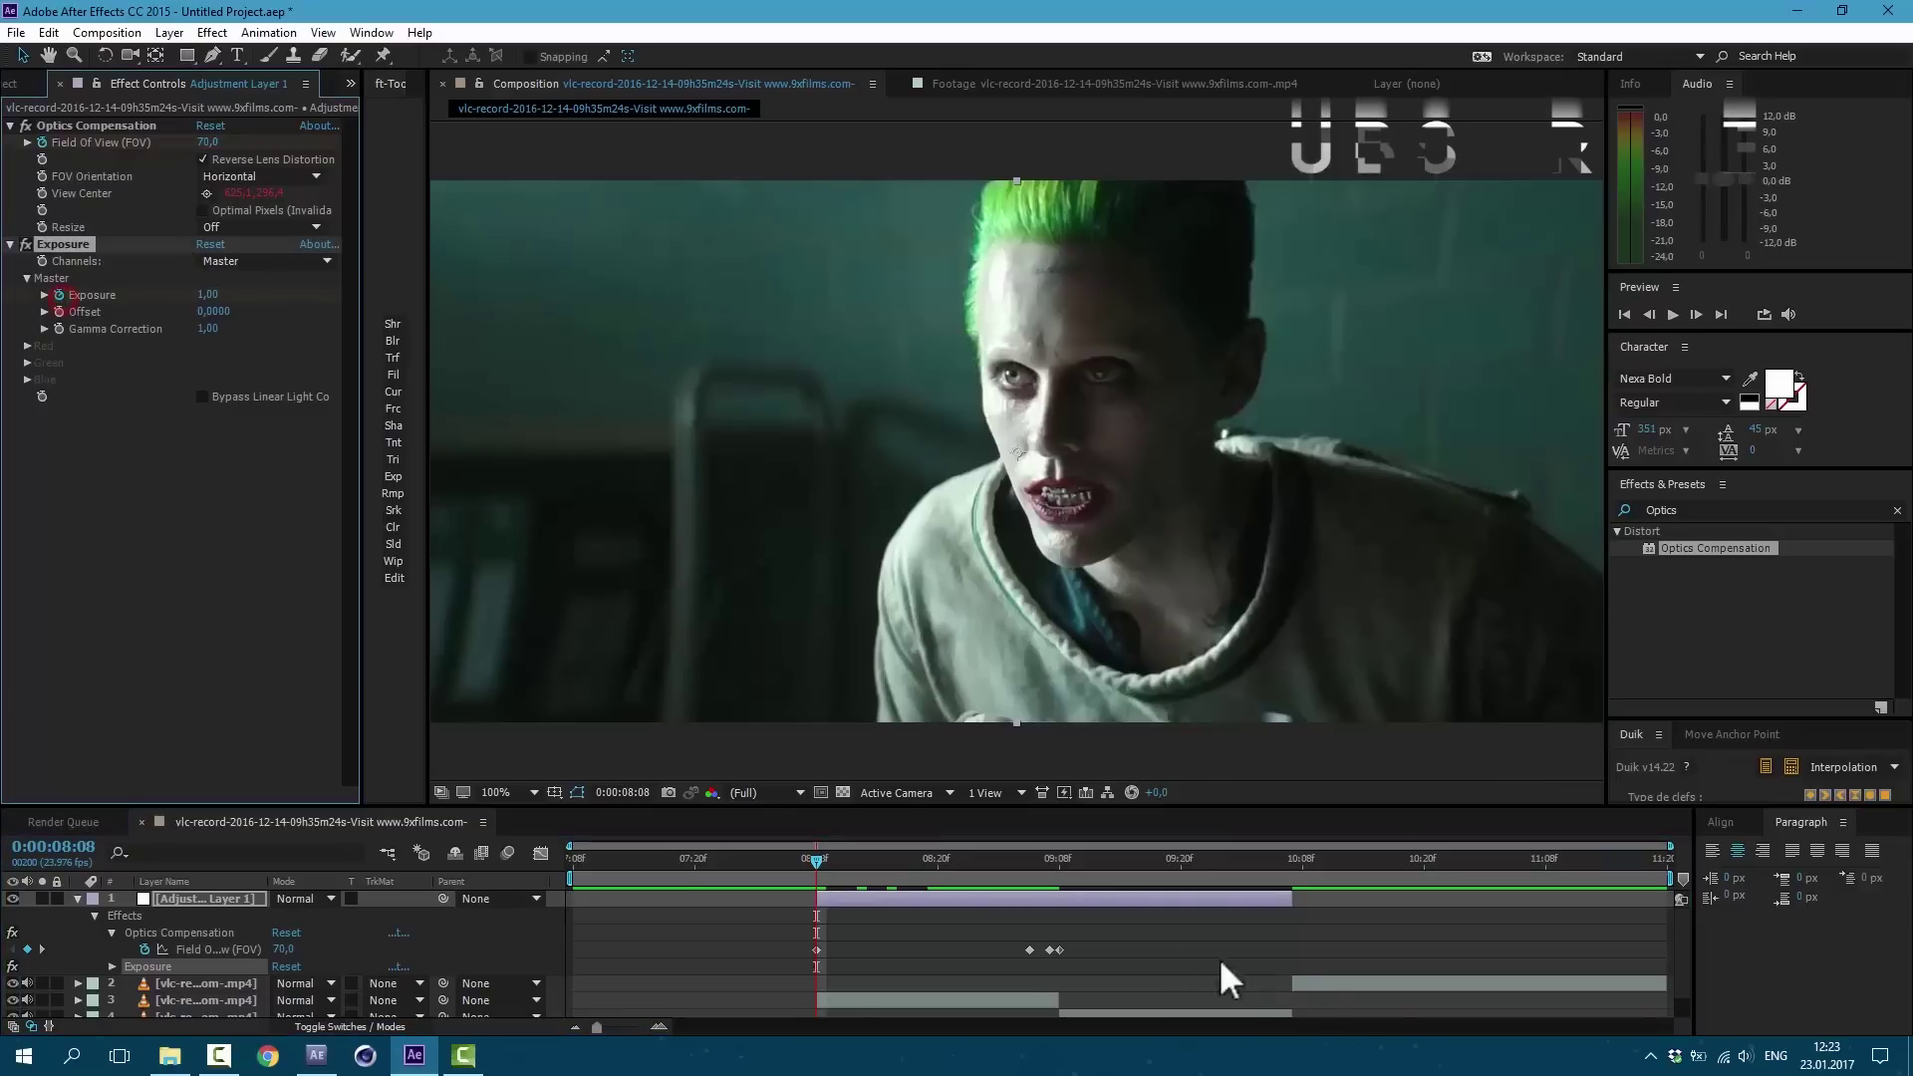
Step: Flash Exposure up to 4.00 at 9:05, then settle it at 1.50 after the cut
{"action": "left_click", "coordinate": [1018, 864]}
{"action": "left_click_drag", "start_coordinate": [1018, 869], "coordinate": [1030, 875]}
{"action": "left_click_drag", "start_coordinate": [207, 295], "coordinate": [270, 315]}
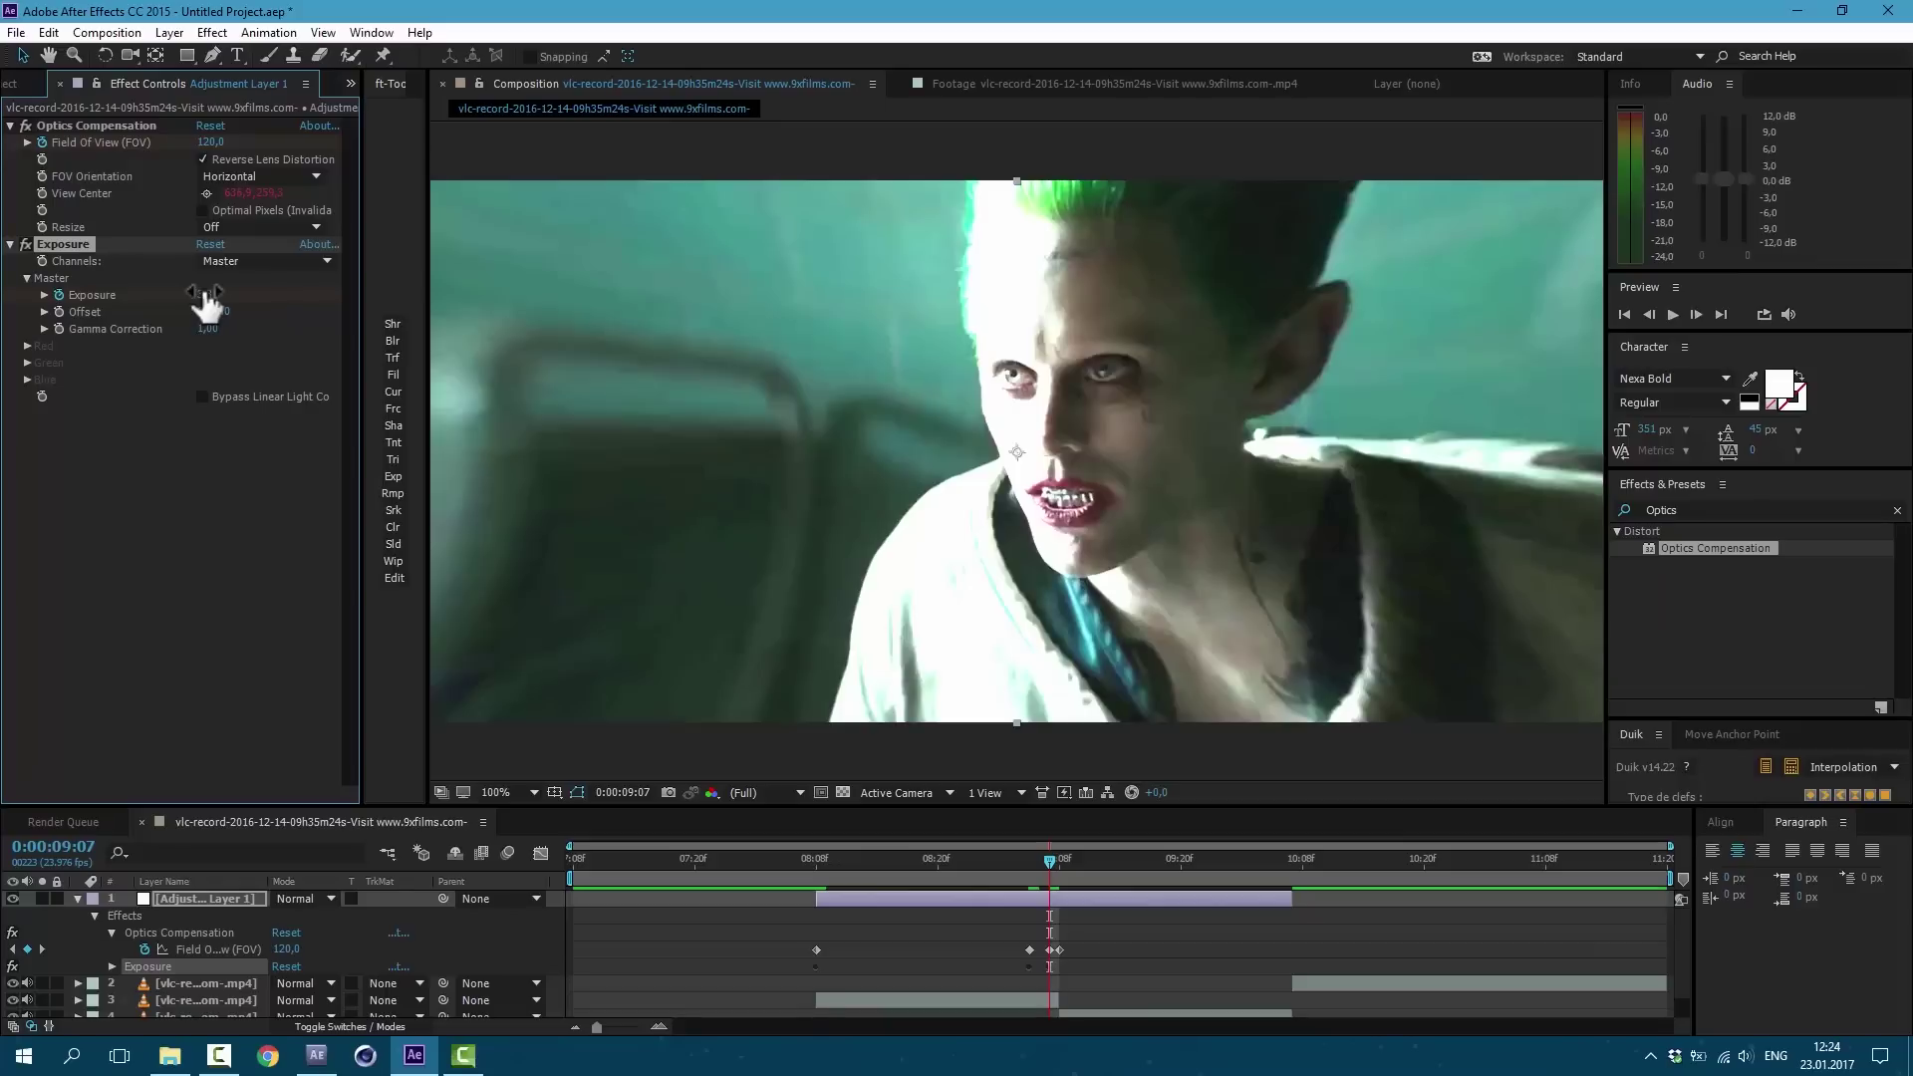
{"action": "left_click_drag", "start_coordinate": [206, 302], "coordinate": [304, 314]}
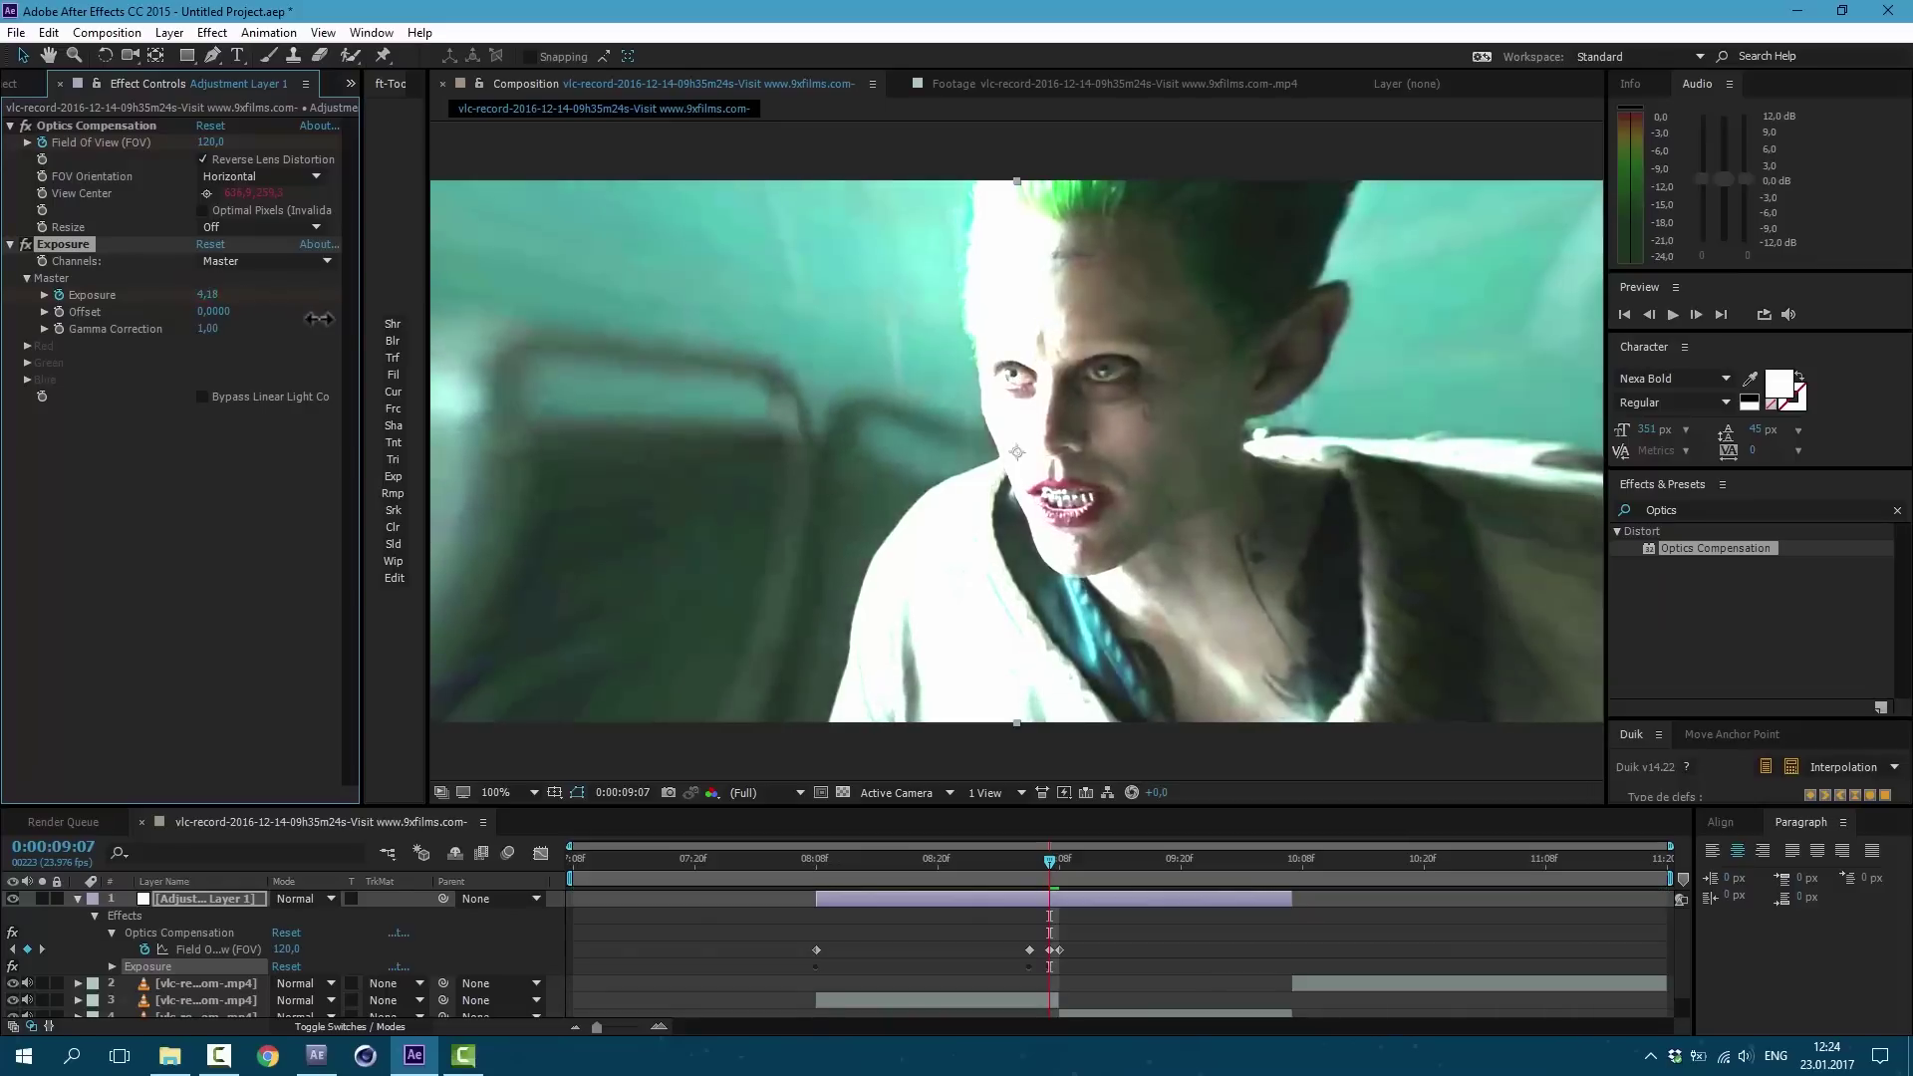
{"action": "left_click_drag", "start_coordinate": [1049, 861], "coordinate": [1078, 868]}
{"action": "left_click", "coordinate": [211, 296]}
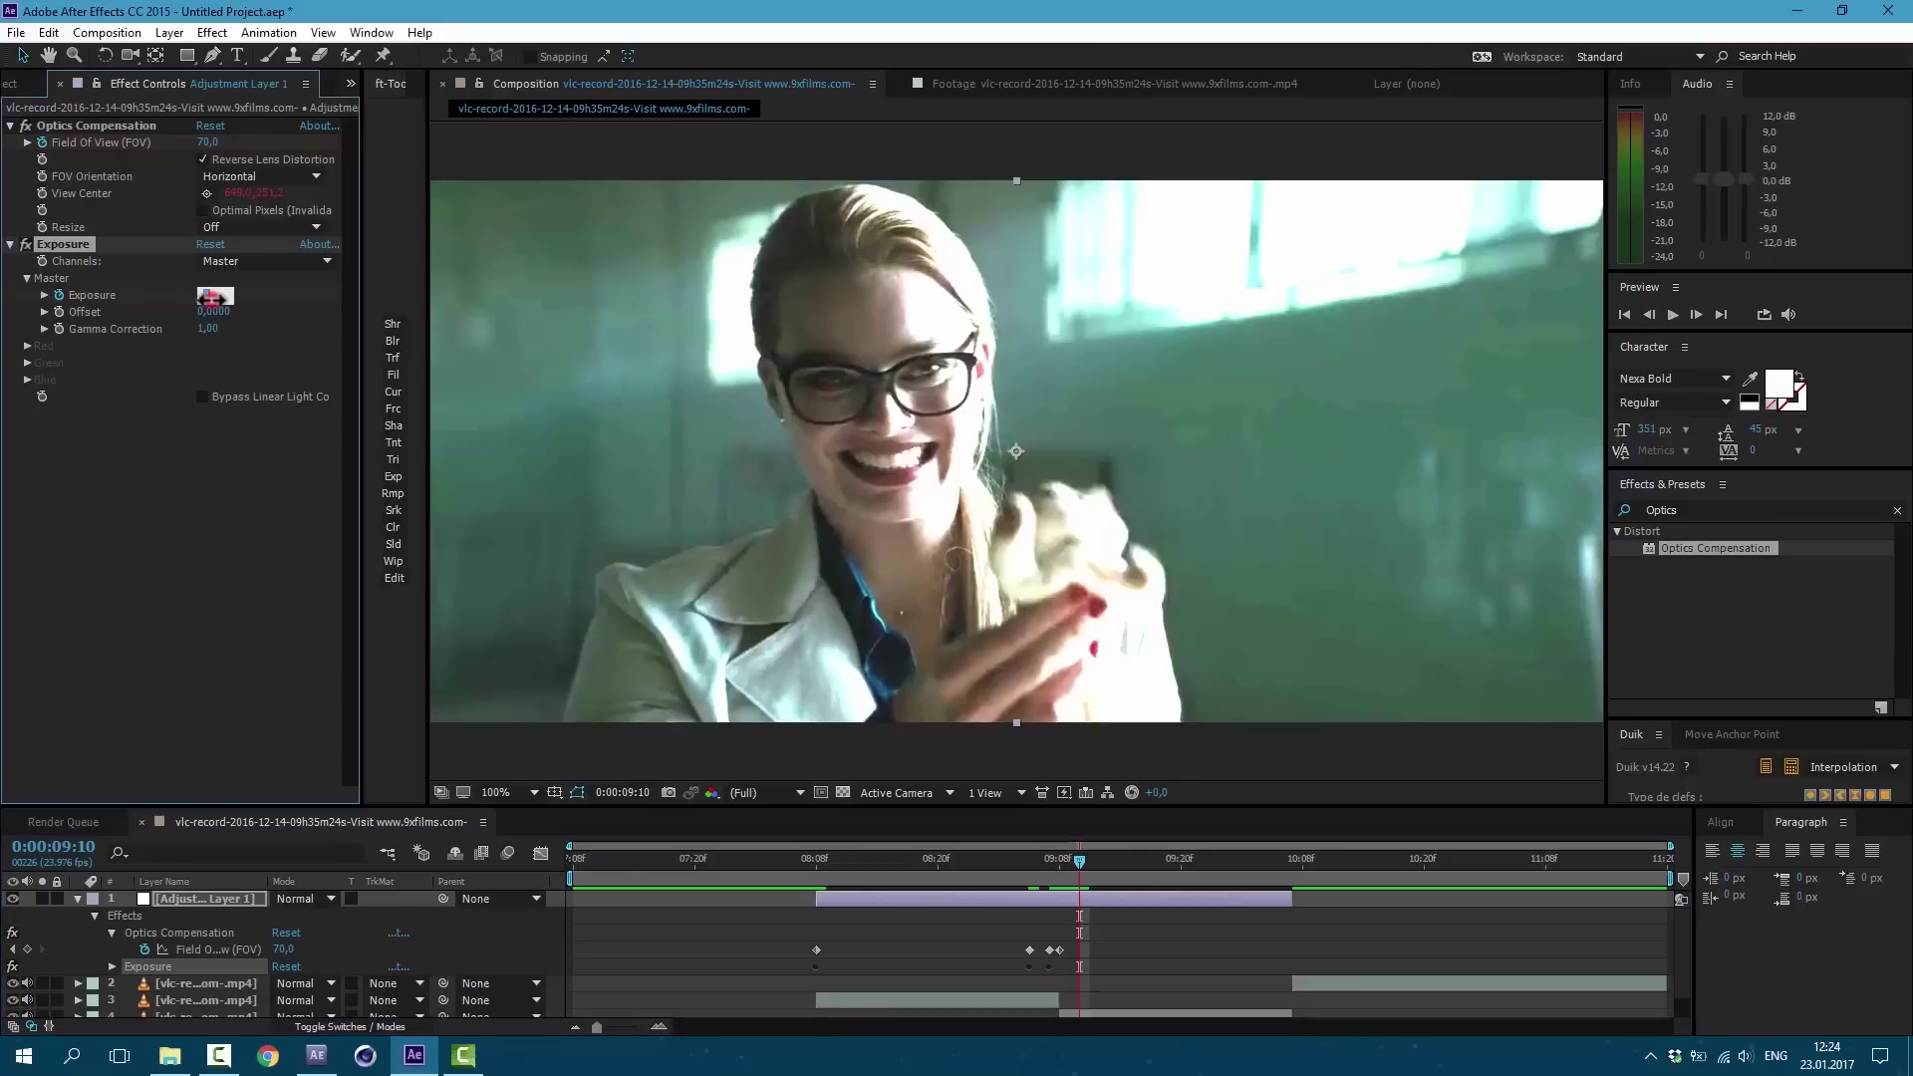
{"action": "left_click_drag", "start_coordinate": [211, 297], "coordinate": [211, 298]}
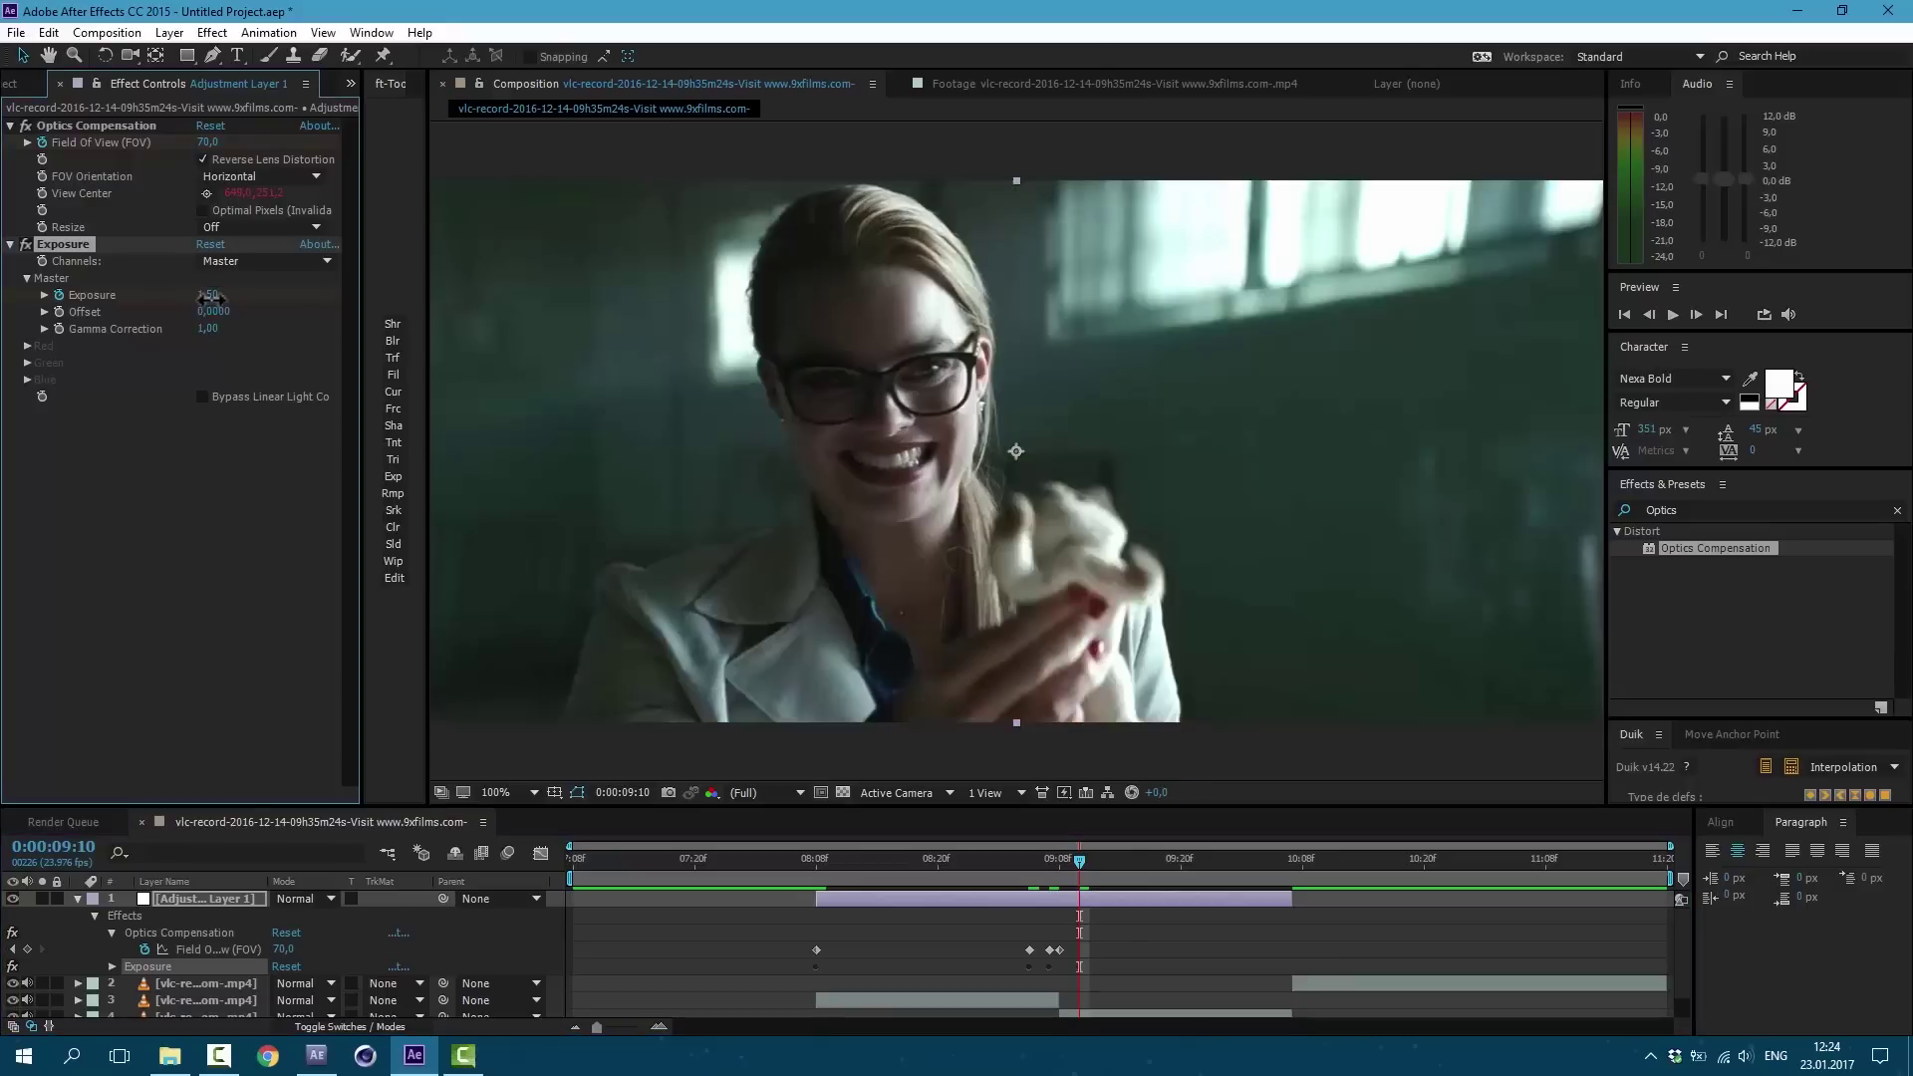
{"action": "left_click_drag", "start_coordinate": [874, 863], "coordinate": [1209, 912]}
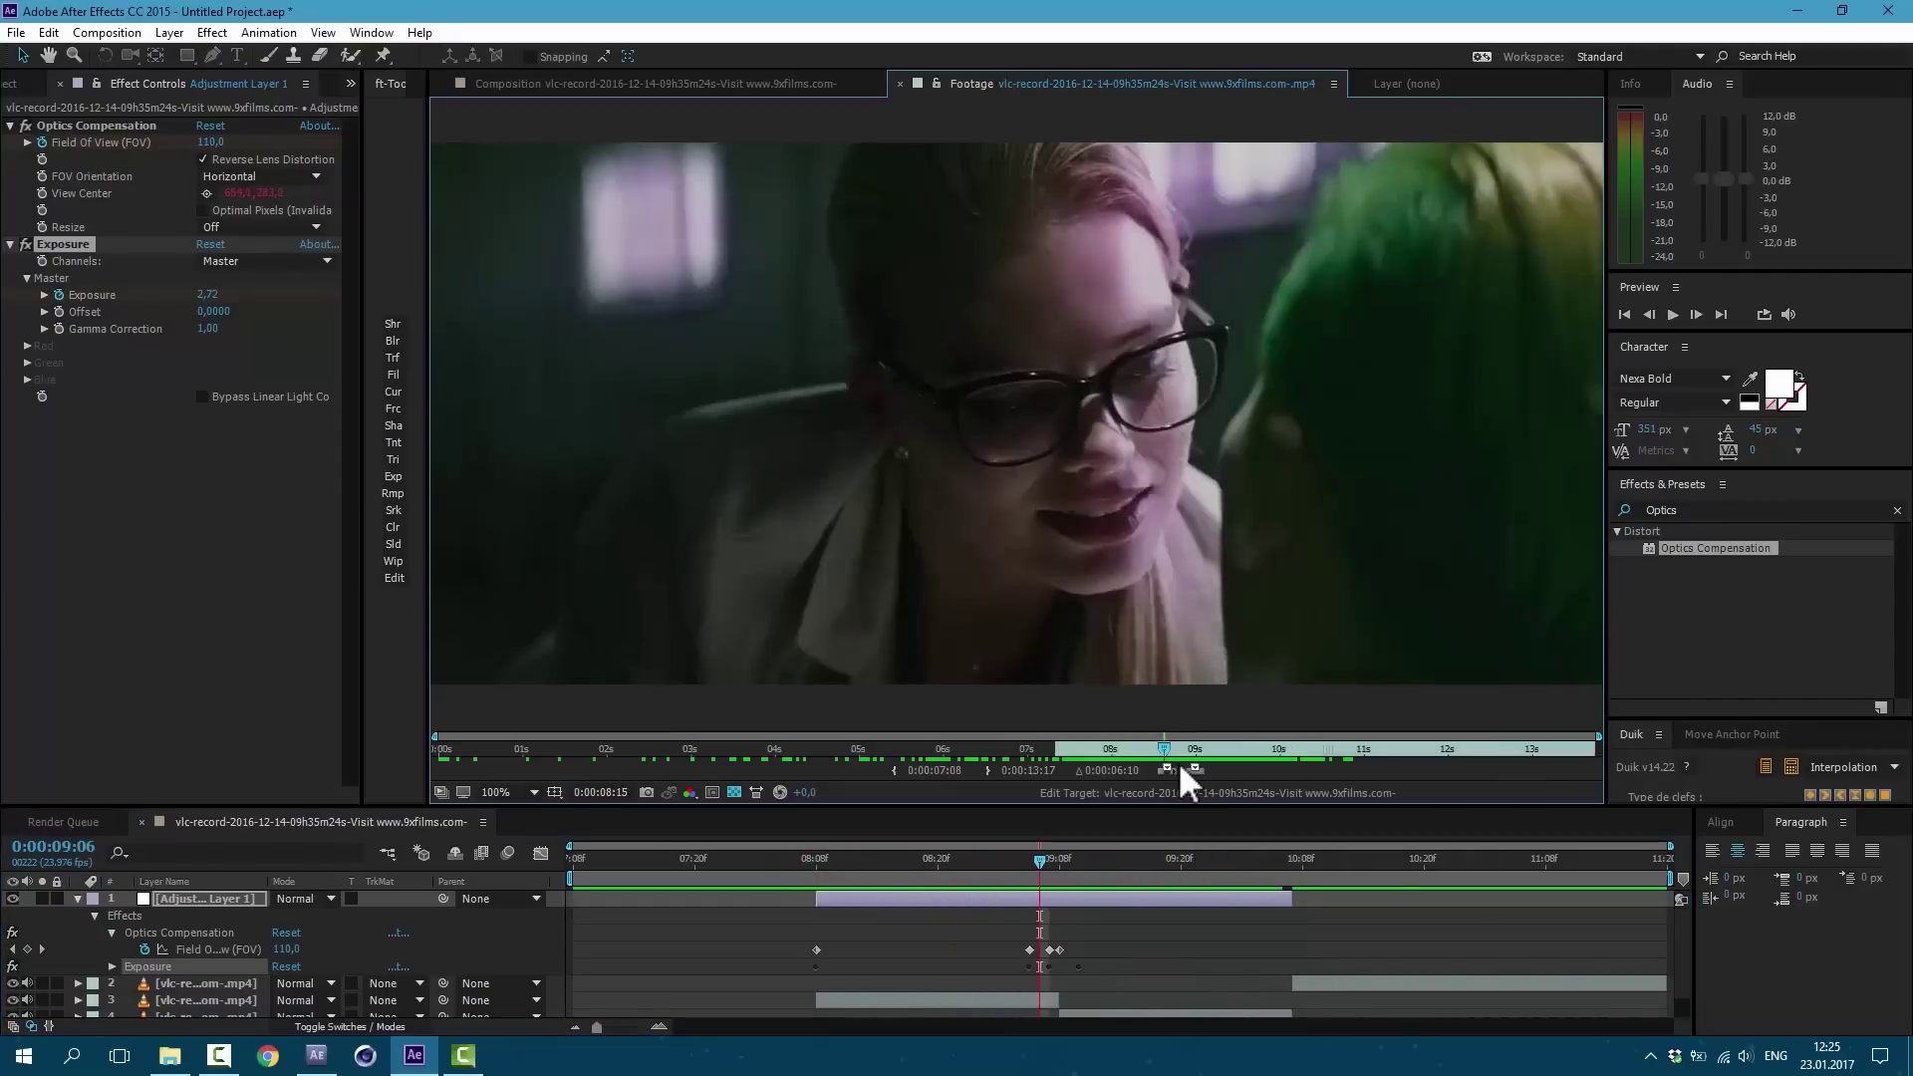
{"action": "key", "text": "Page_Up"}
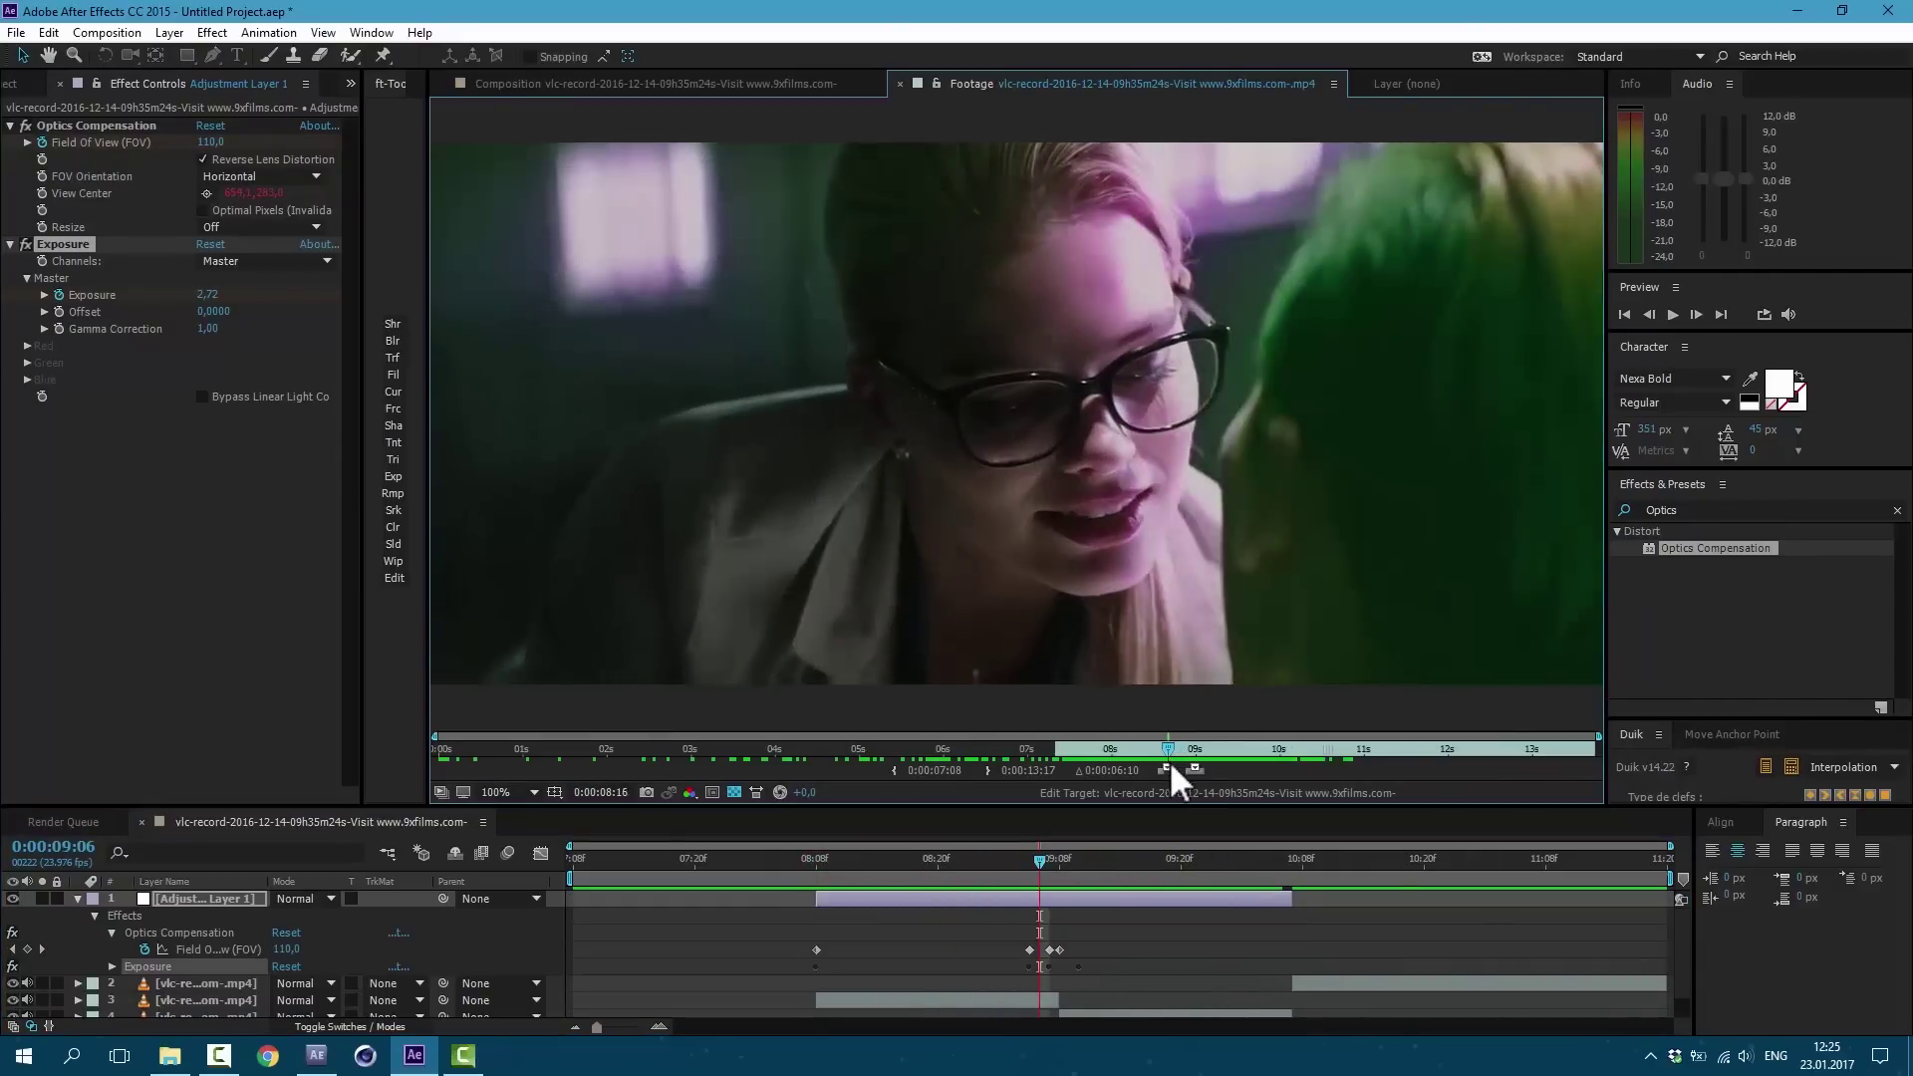
Step: Add CC Vector Blur to the adjustment layer at frame 09:07
{"action": "left_click_drag", "start_coordinate": [1159, 763], "coordinate": [1176, 763]}
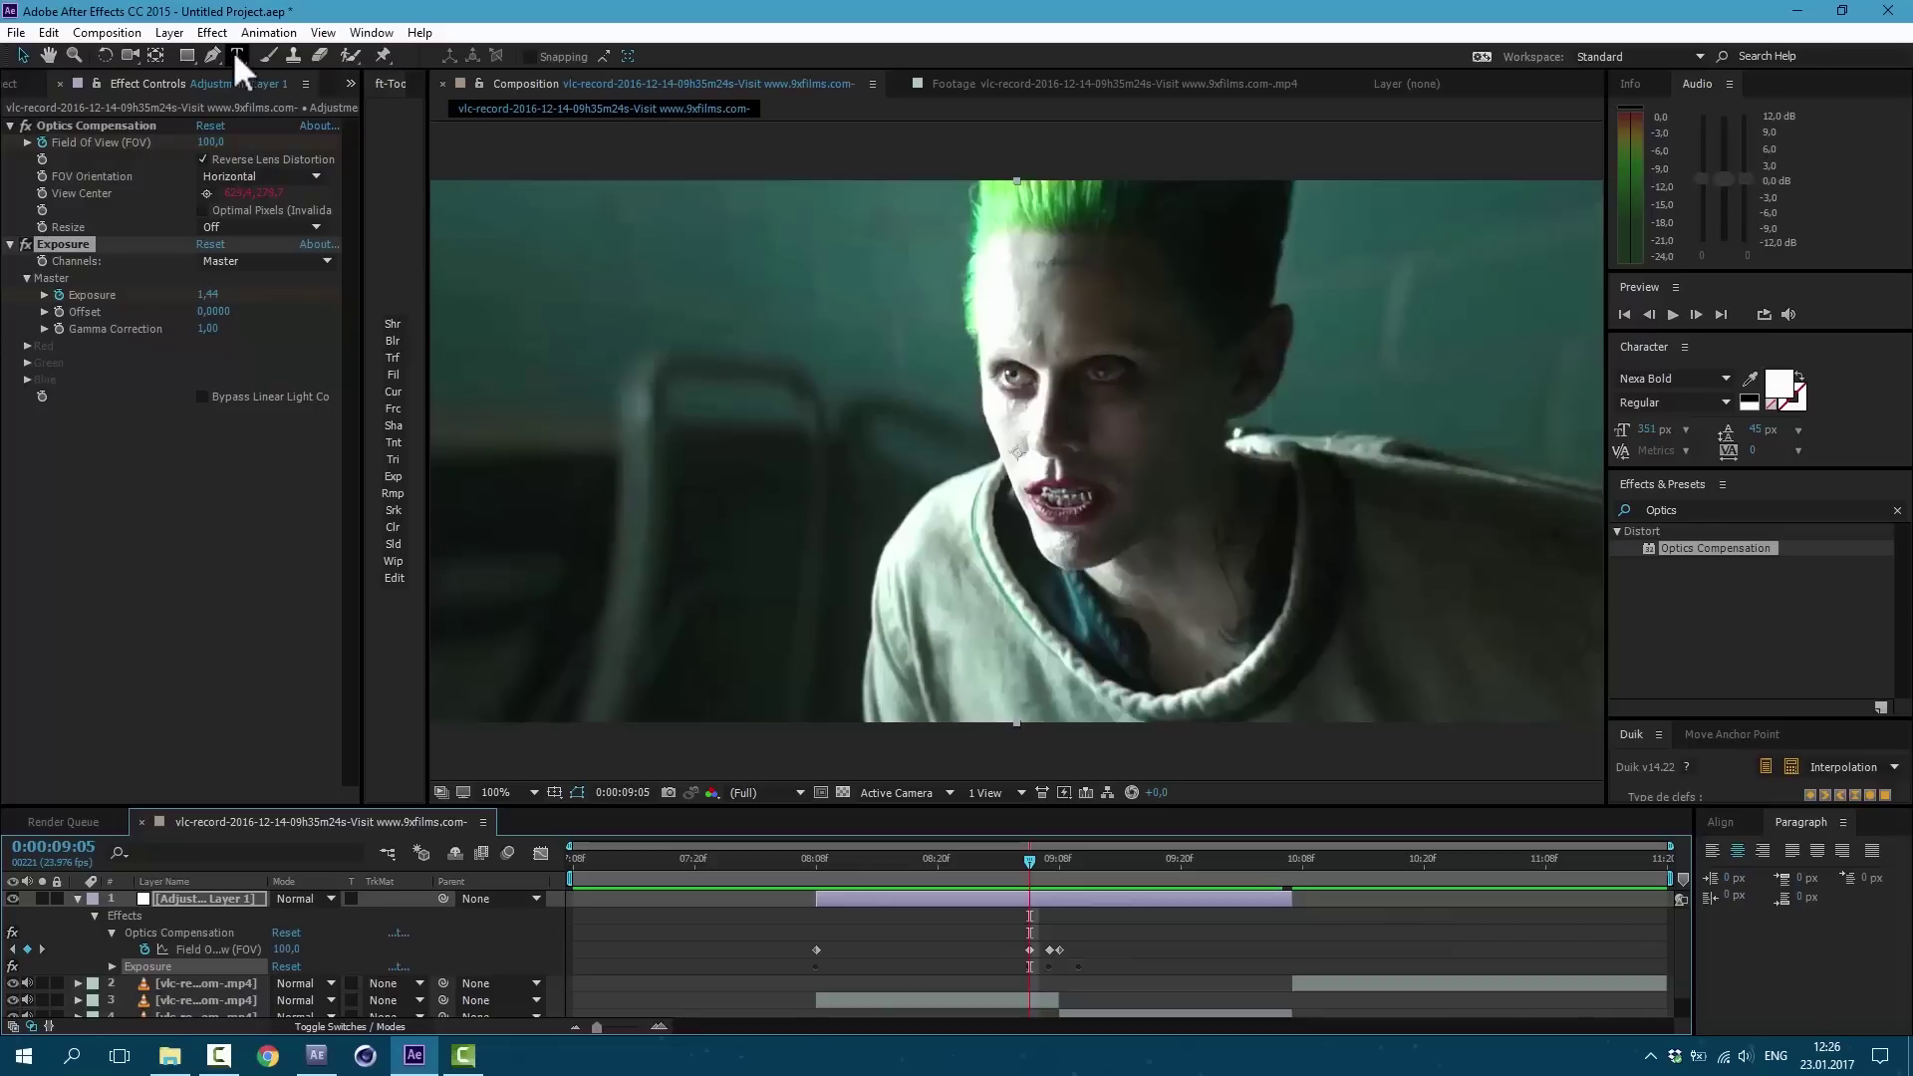
{"action": "left_click", "coordinate": [215, 32]}
{"action": "mouse_move", "coordinate": [393, 169]}
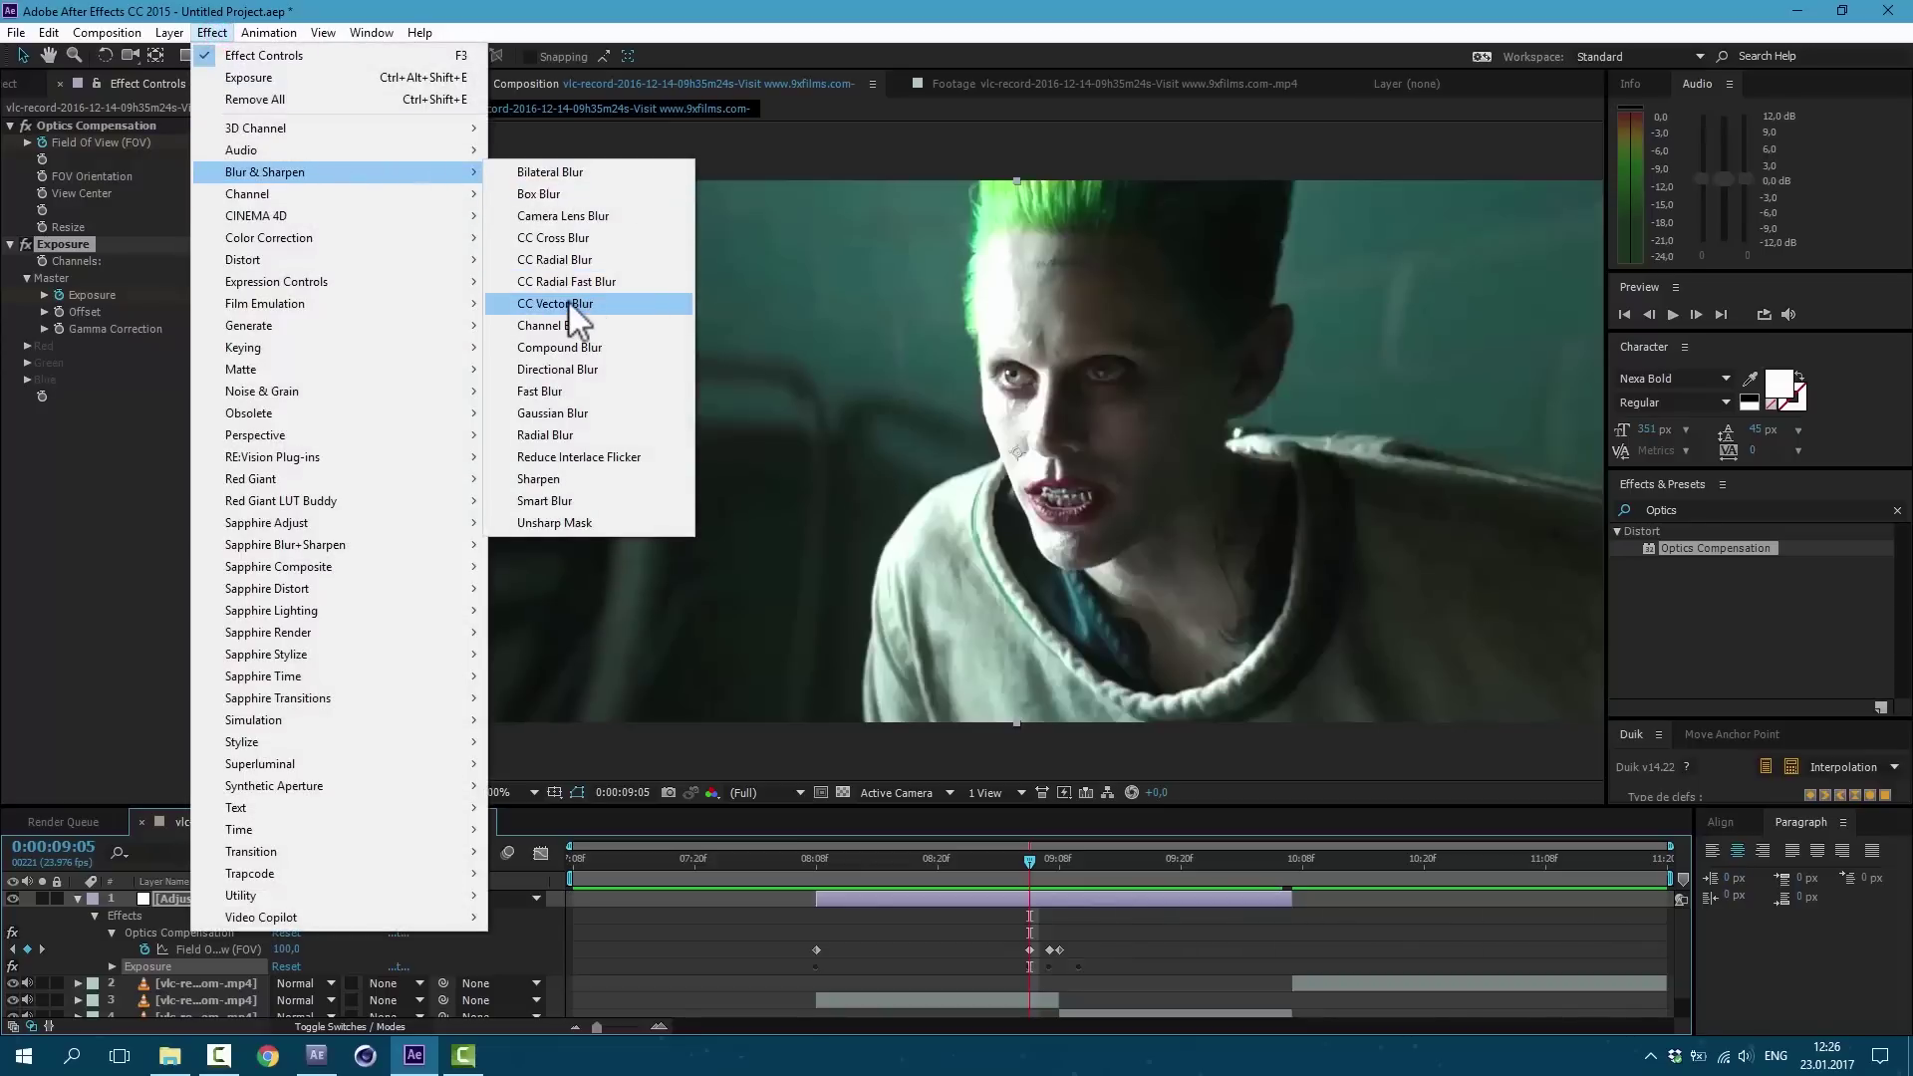
{"action": "left_click", "coordinate": [598, 311]}
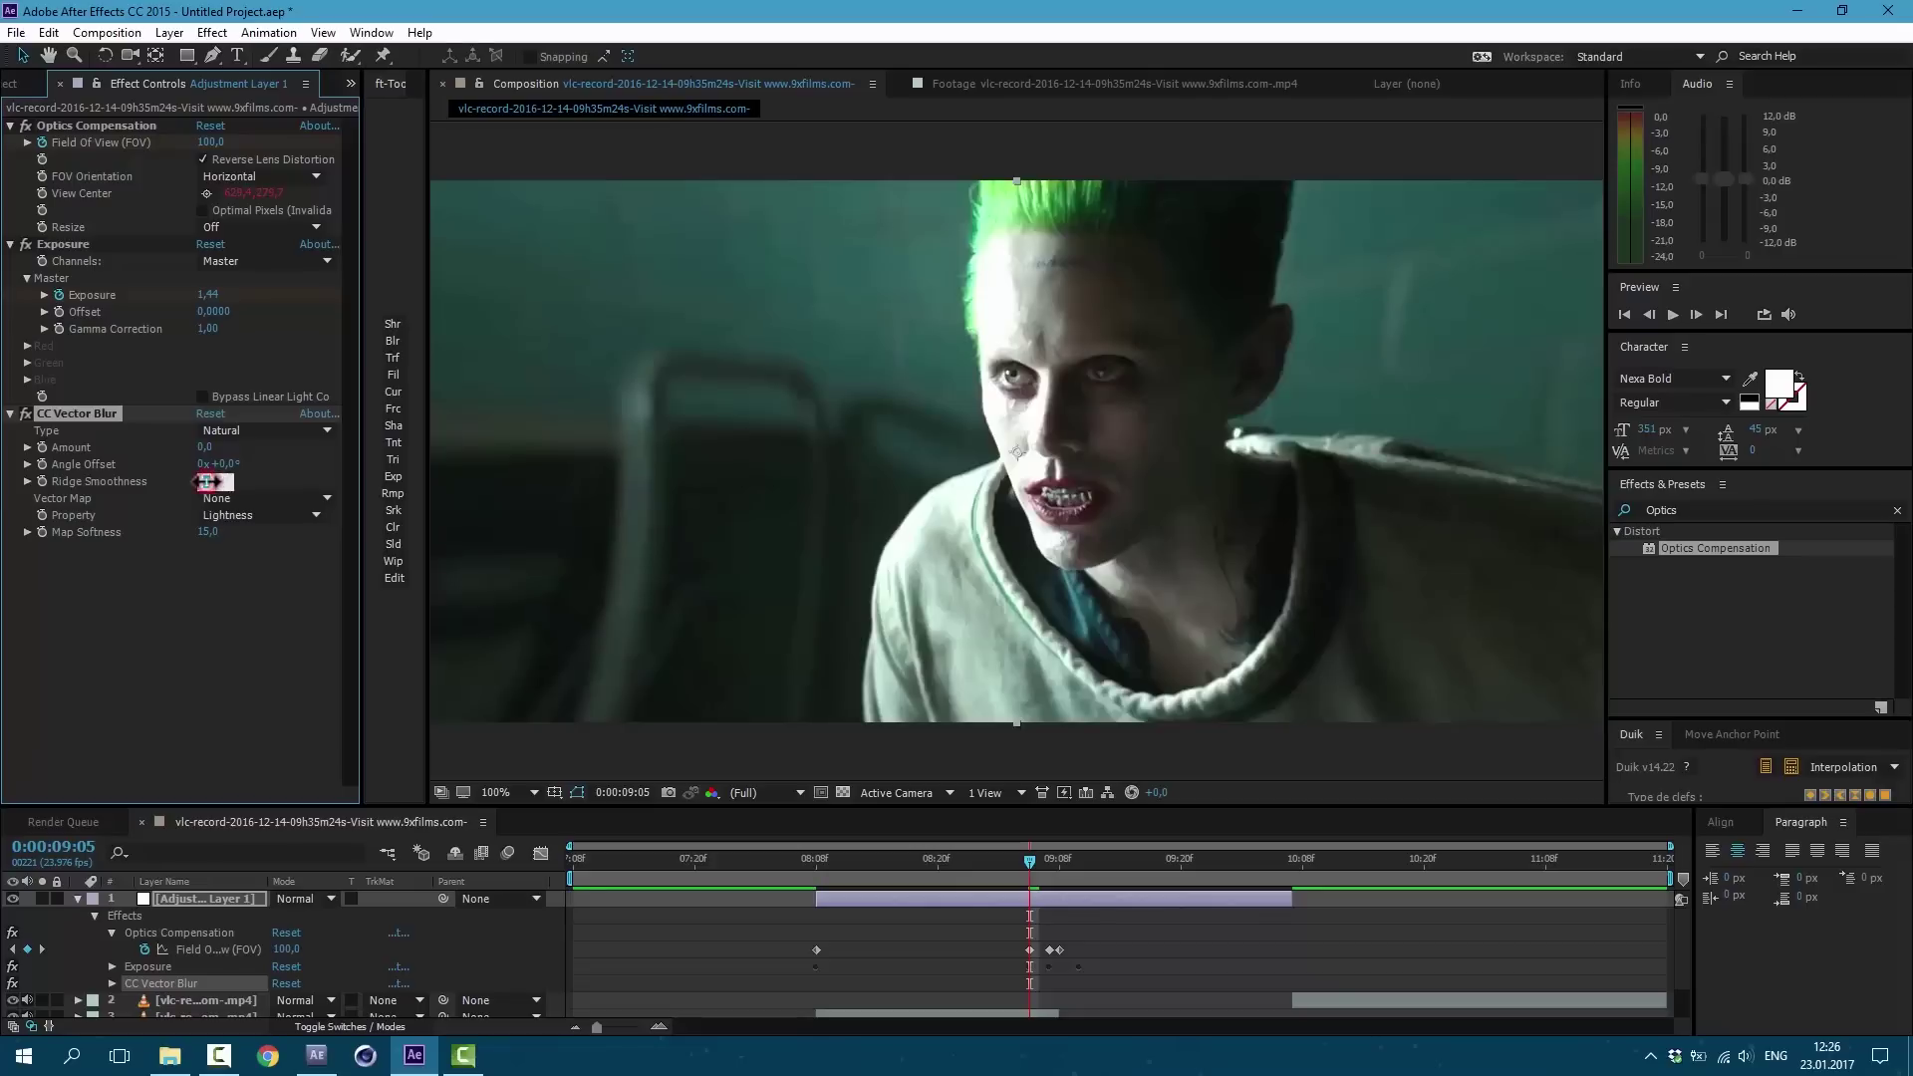
{"action": "left_click", "coordinate": [206, 630]}
{"action": "key", "text": "Page_Up"}
{"action": "key", "text": "Page_Up"}
{"action": "key", "text": "Page_Up"}
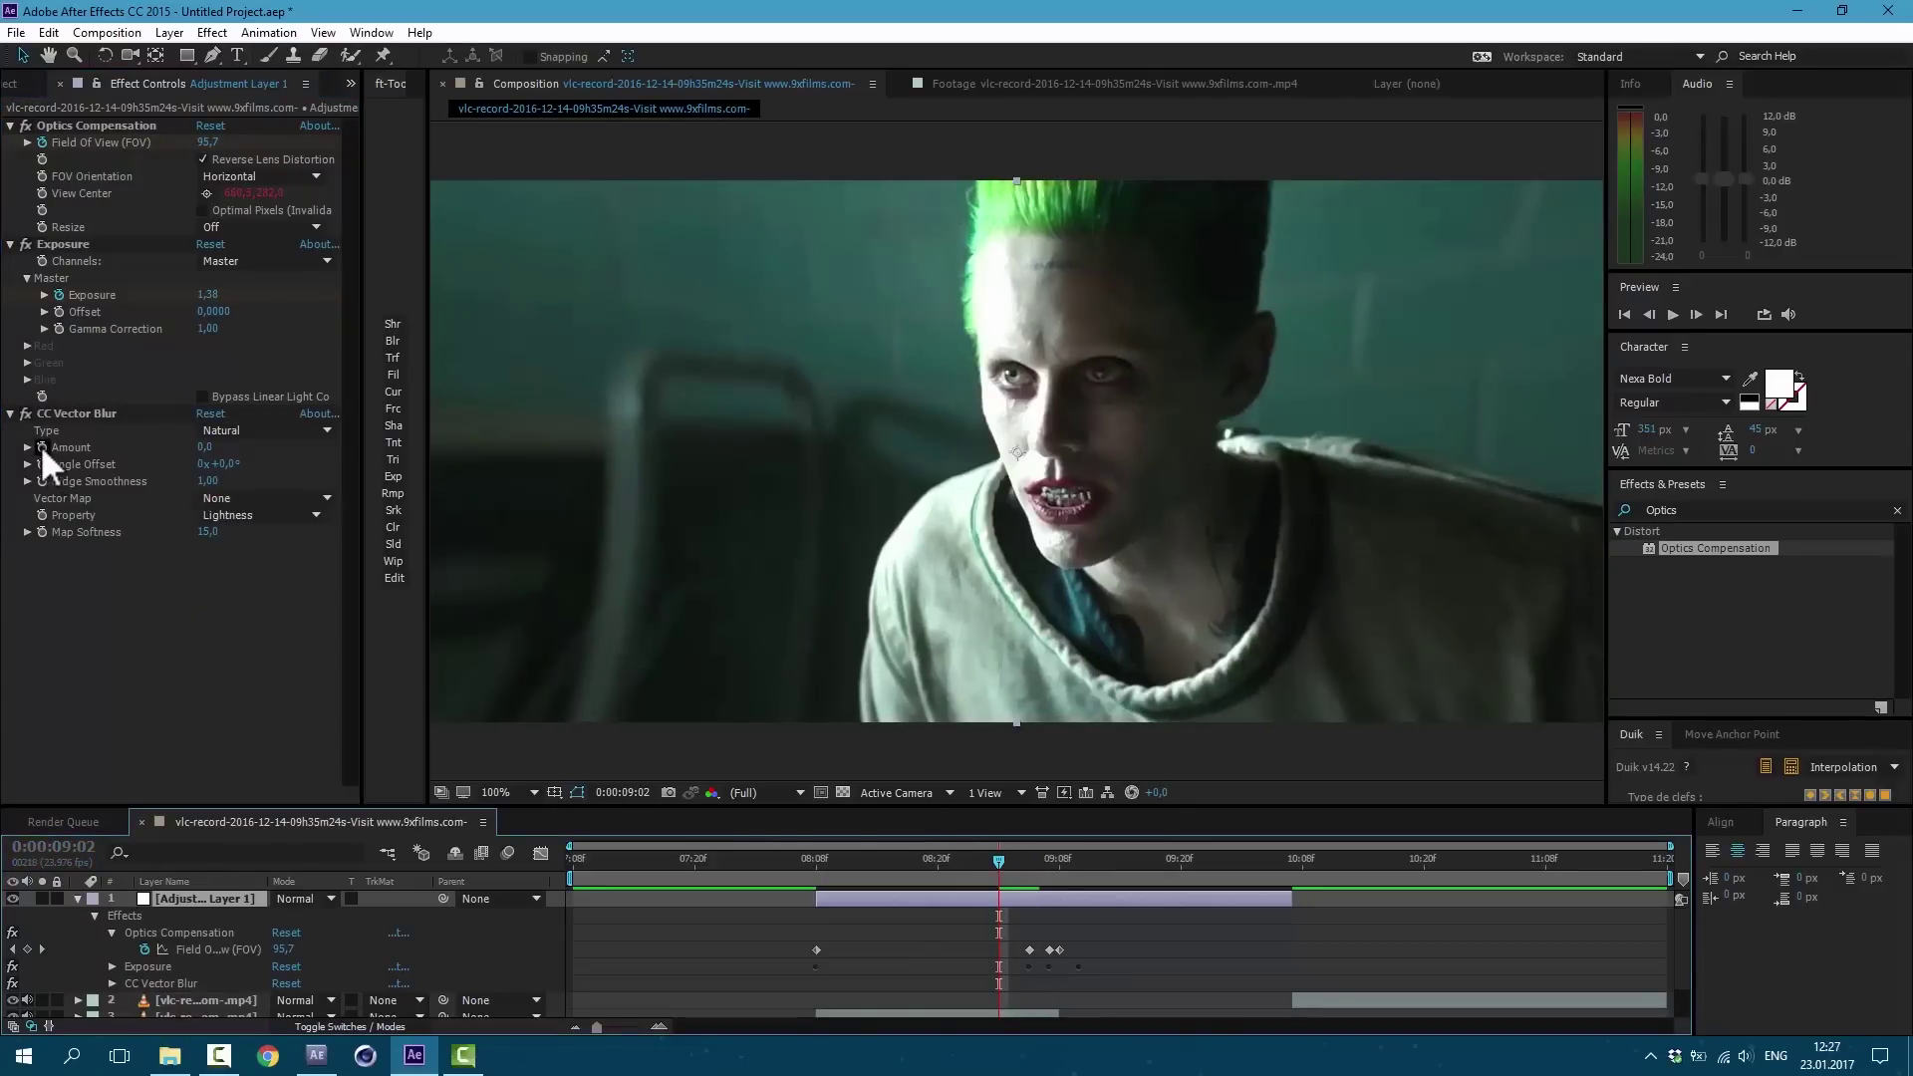
{"action": "left_click", "coordinate": [60, 414]}
{"action": "key", "text": "Page_Down"}
{"action": "key", "text": "Page_Down"}
{"action": "key", "text": "Page_Down"}
{"action": "key", "text": "Page_Down"}
{"action": "key", "text": "Page_Down"}
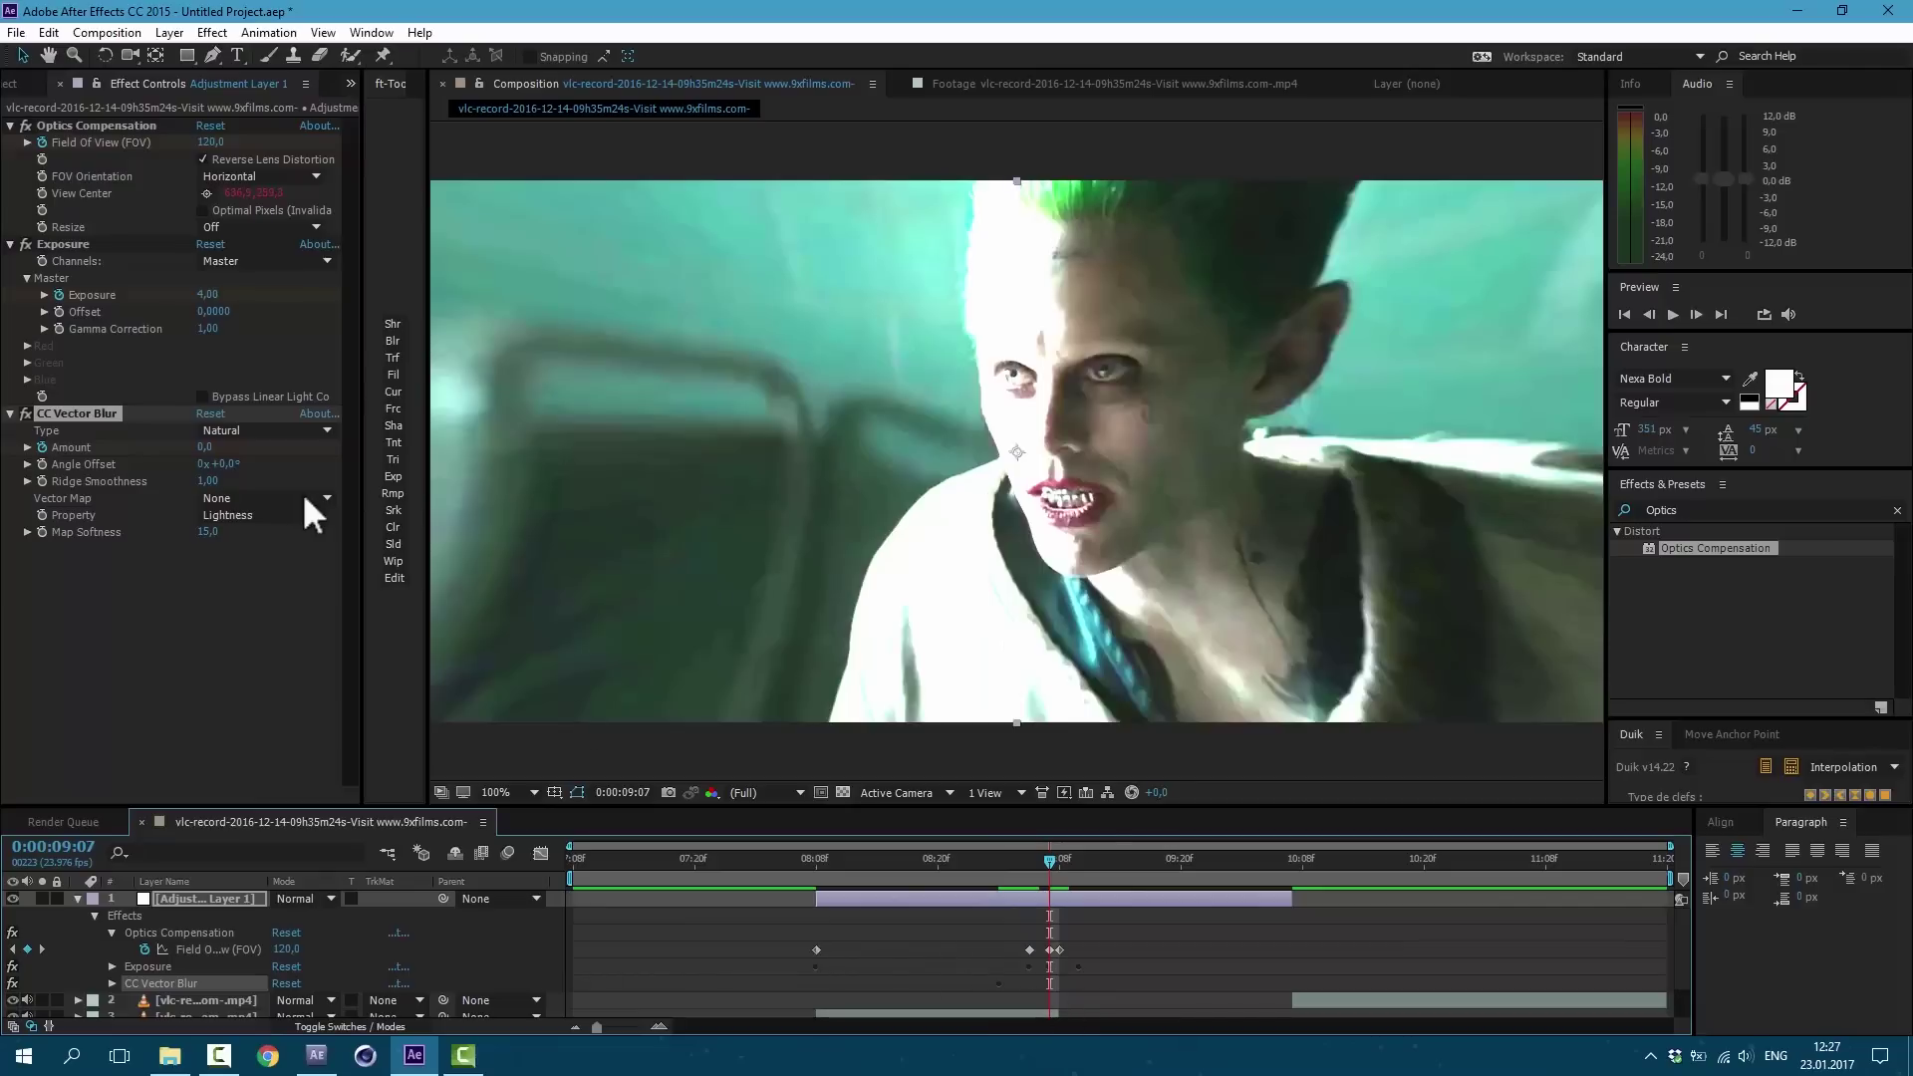
Step: Set vector blur Amount 6, Ridge Smoothness 4, Map Softness 0 and Angle Offset 90°
{"action": "left_click", "coordinate": [205, 447]}
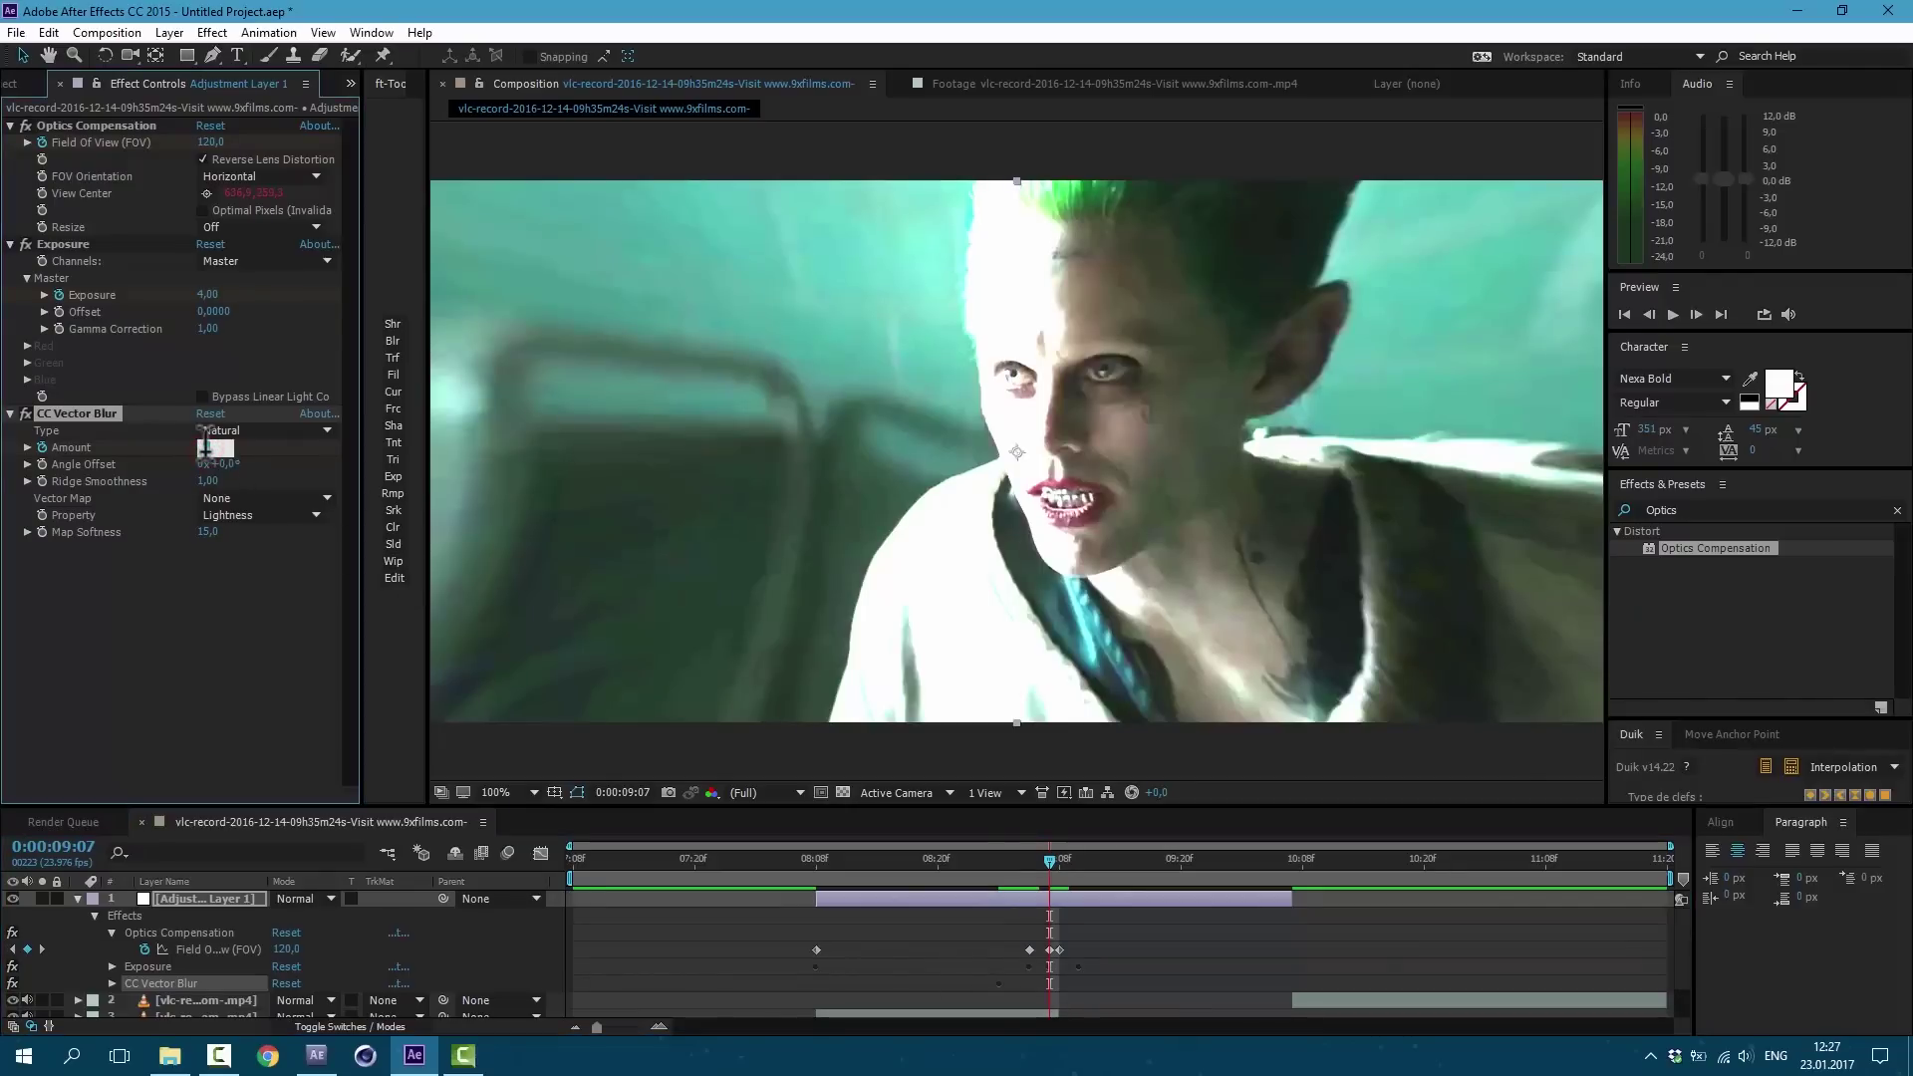
{"action": "type", "text": "10"}
{"action": "key", "text": "Return"}
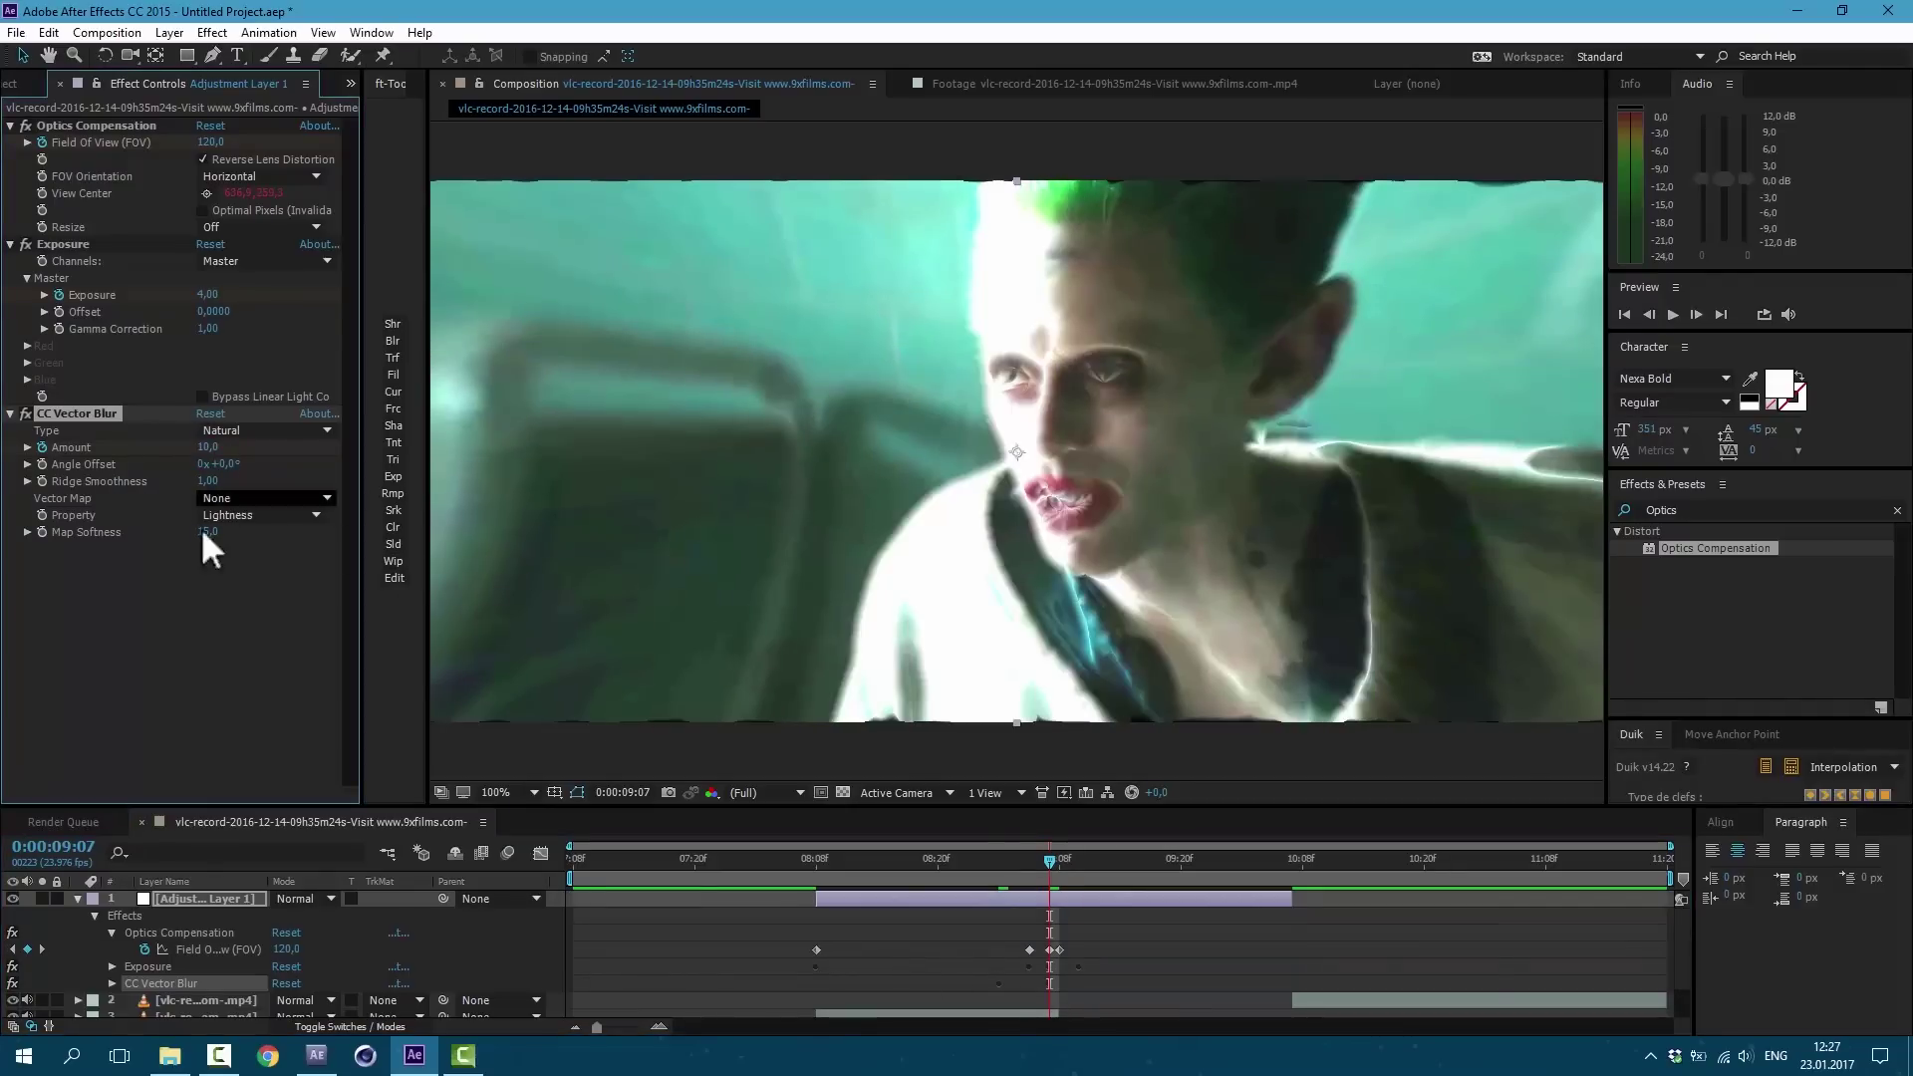
{"action": "left_click_drag", "start_coordinate": [219, 548], "coordinate": [230, 542]}
{"action": "left_click", "coordinate": [207, 481]}
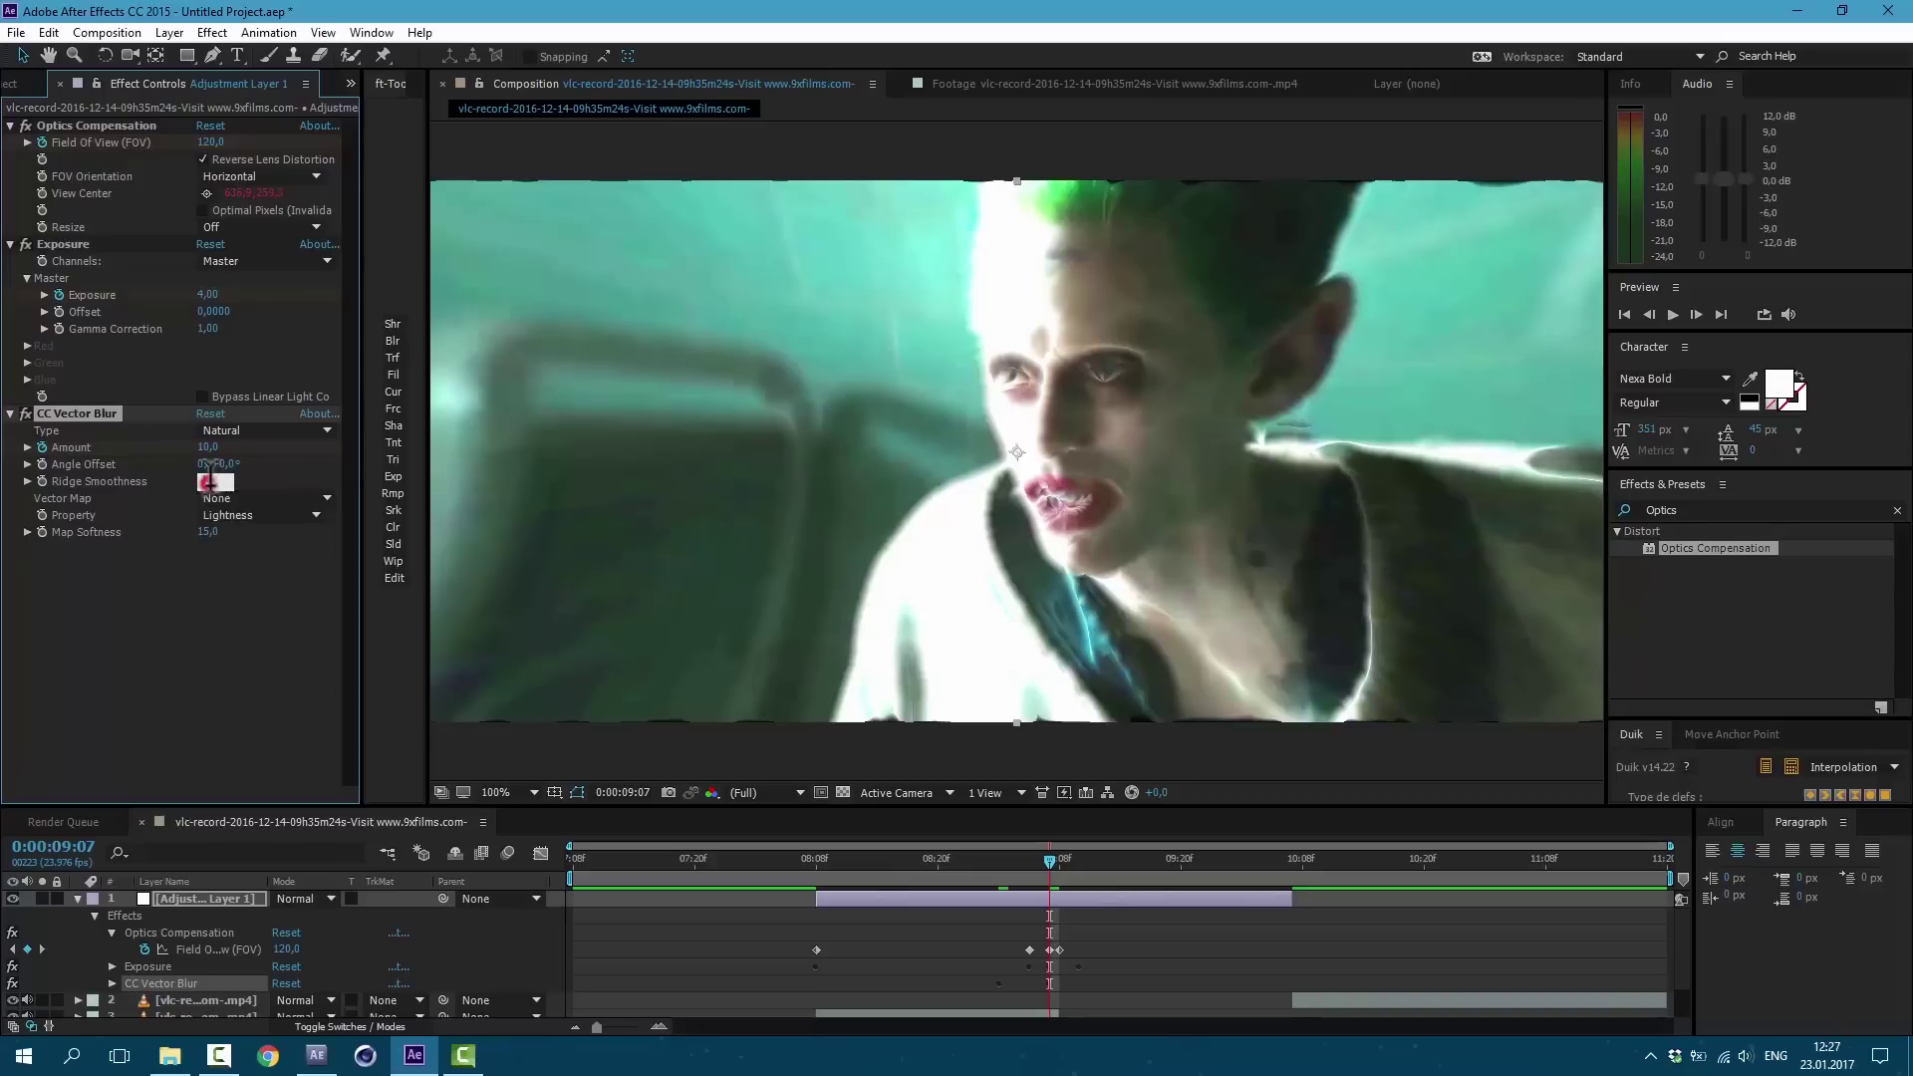
{"action": "type", "text": "4"}
{"action": "key", "text": "Return"}
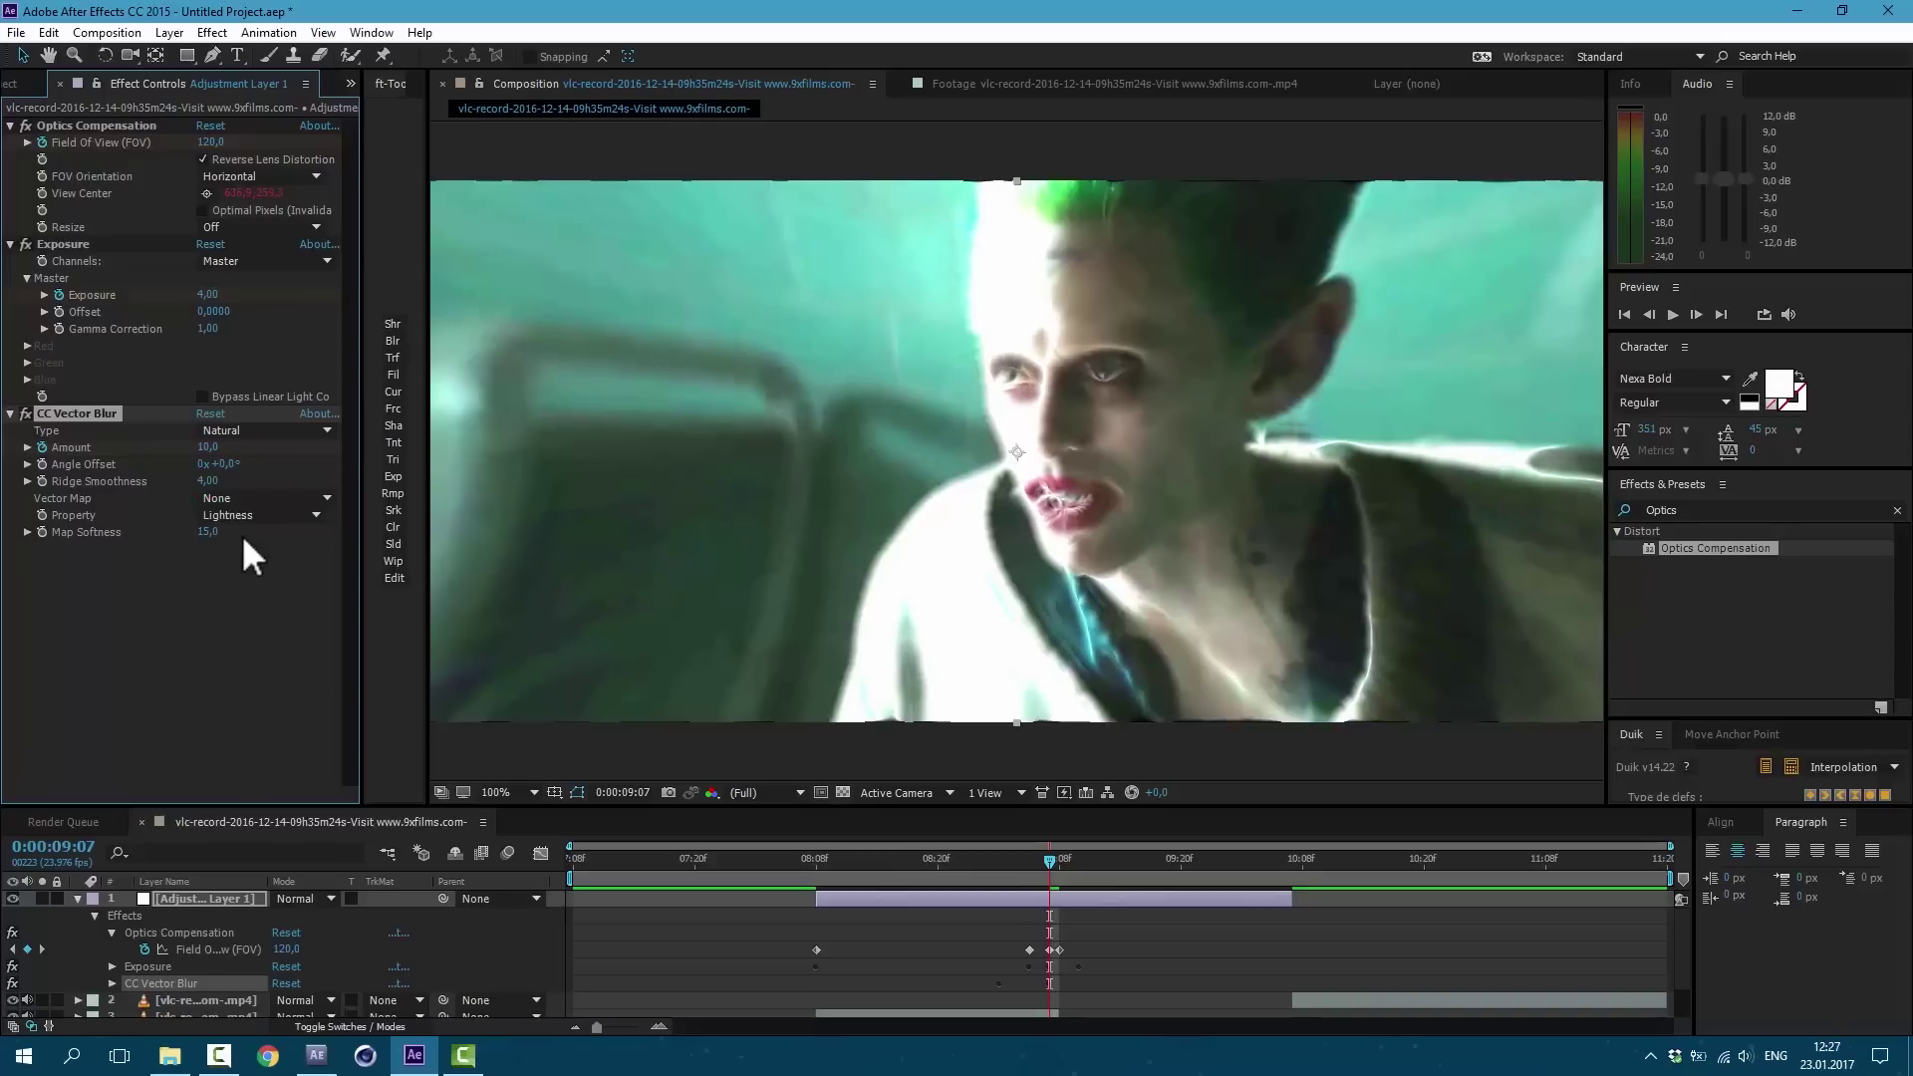
{"action": "left_click", "coordinate": [207, 532]}
{"action": "key", "text": "Return"}
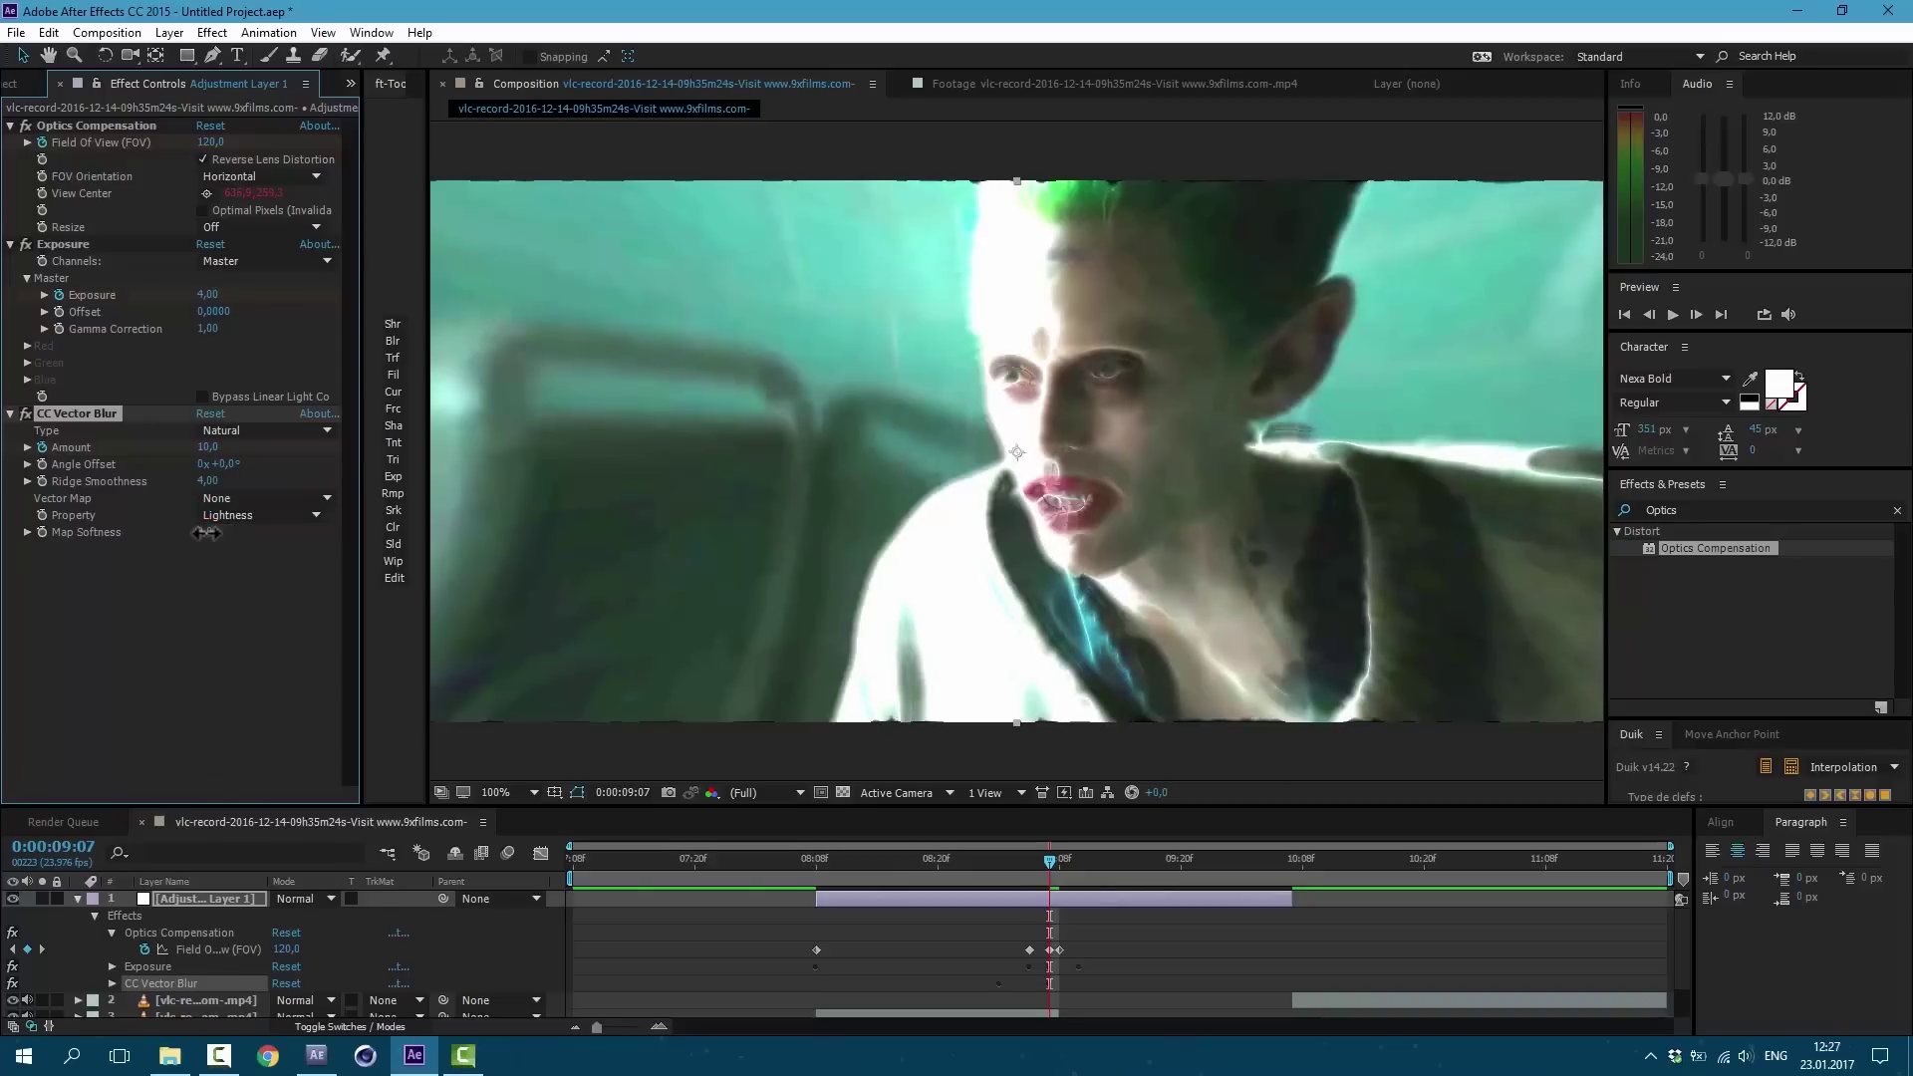
{"action": "left_click_drag", "start_coordinate": [229, 466], "coordinate": [333, 485]}
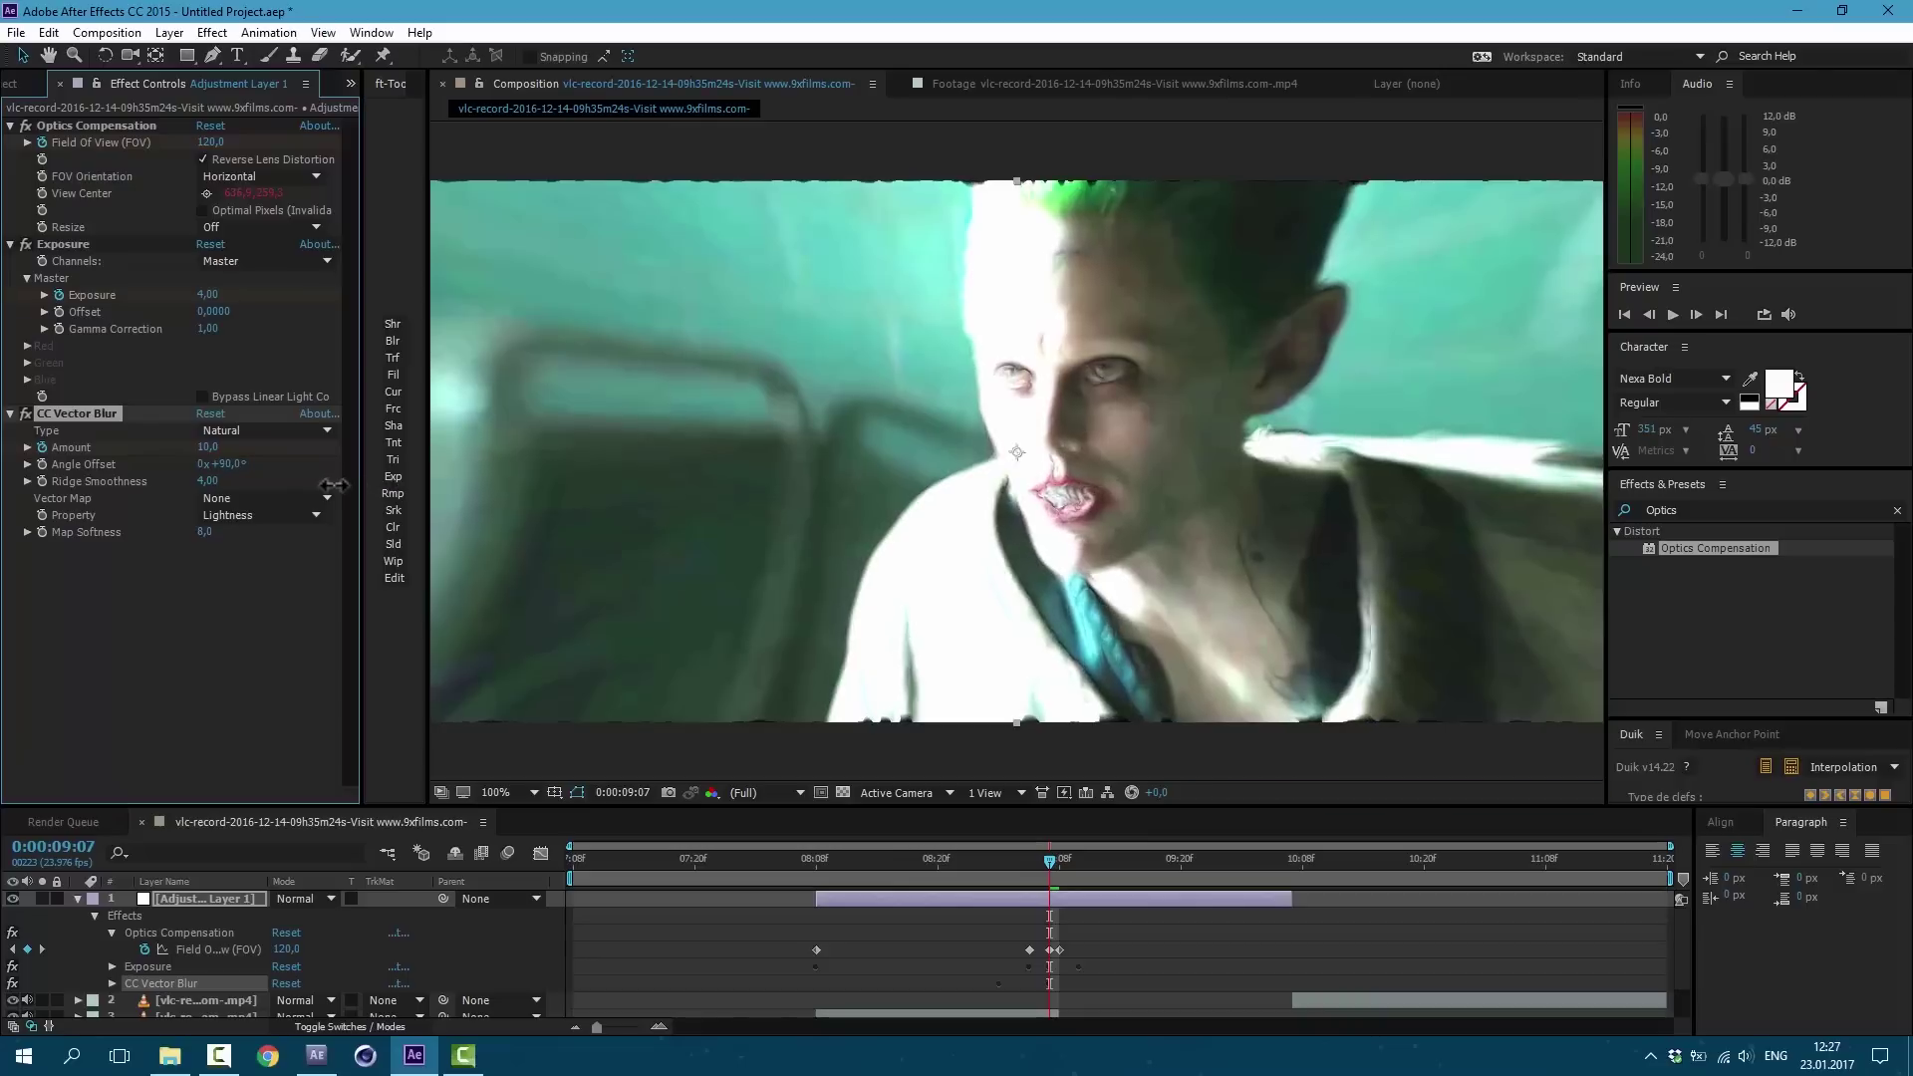
{"action": "left_click", "coordinate": [210, 449]}
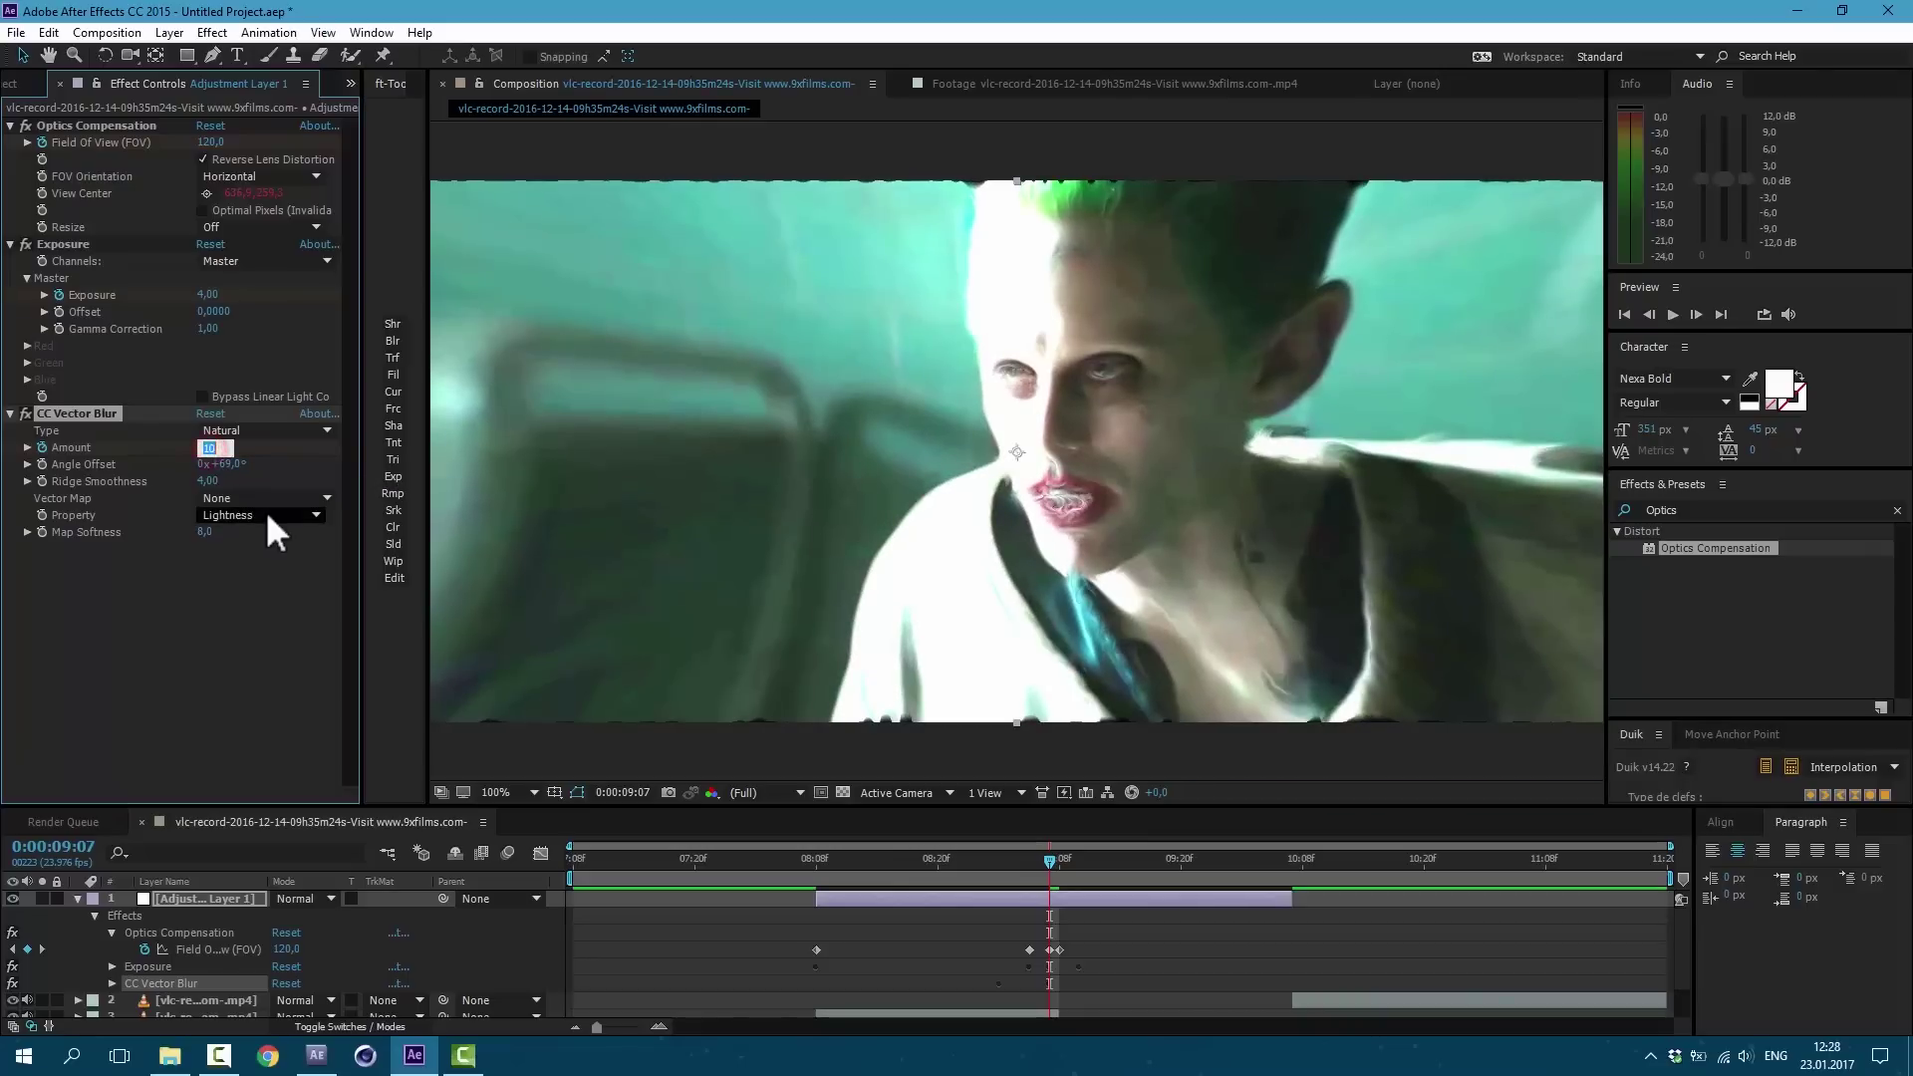
{"action": "key", "text": "Return"}
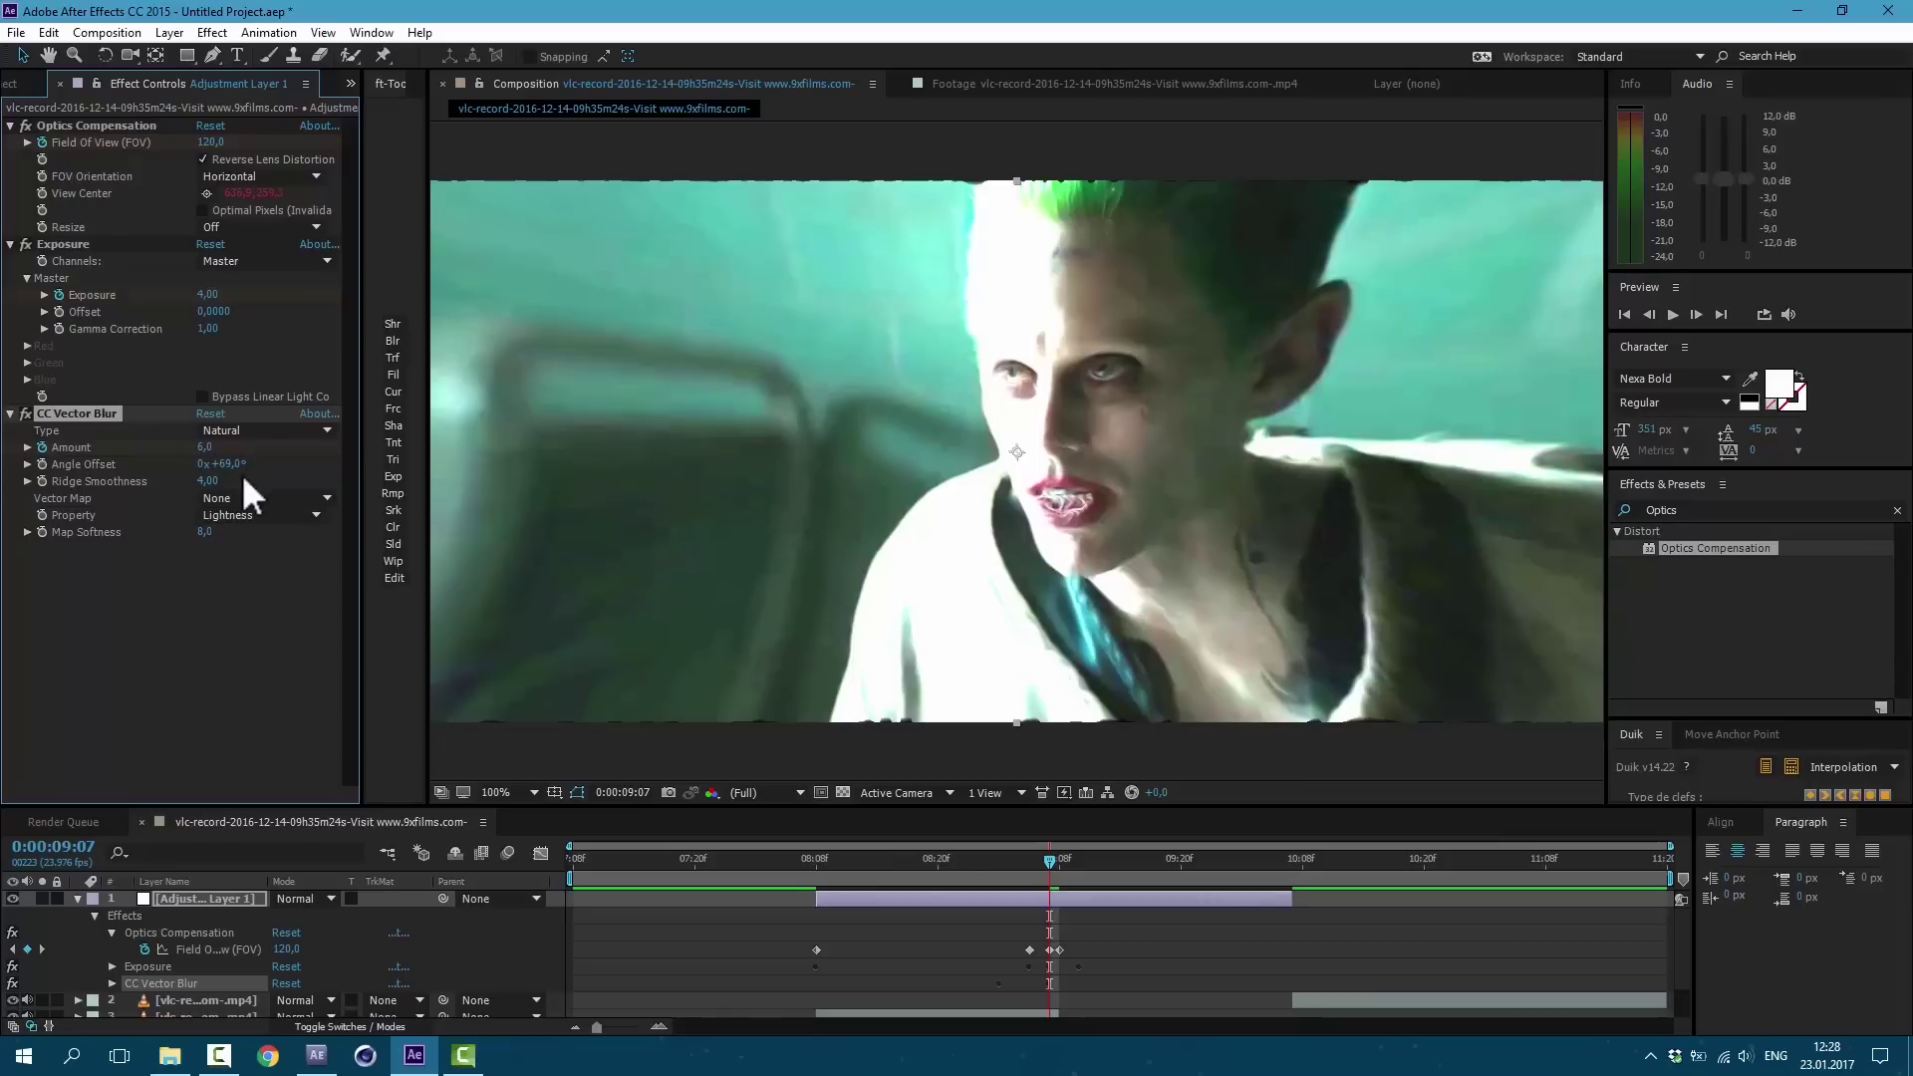
Step: Keyframe the vector blur Amount around the cut and apply Easy Ease to the three keyframes
{"action": "left_click_drag", "start_coordinate": [1057, 860], "coordinate": [1111, 884]}
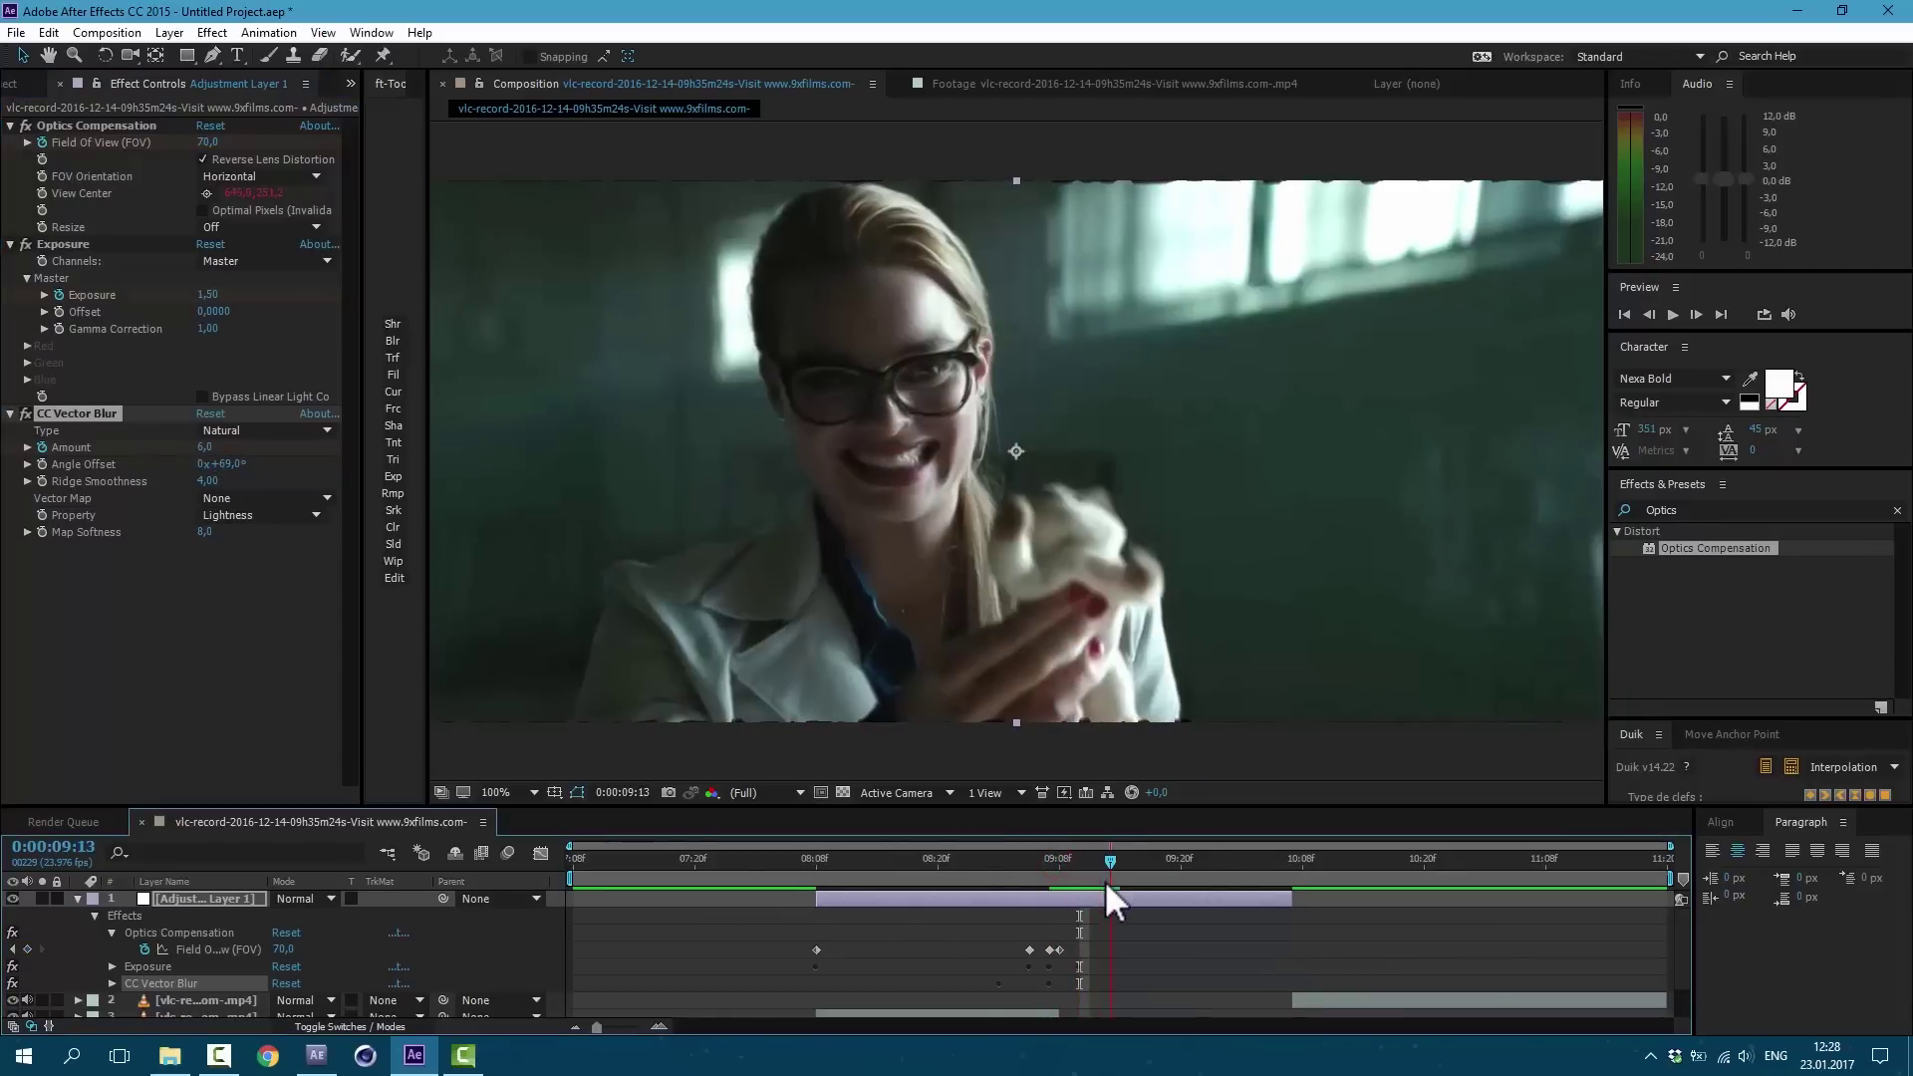
{"action": "left_click", "coordinate": [204, 448]}
{"action": "key", "text": "Return"}
{"action": "left_click_drag", "start_coordinate": [1110, 860], "coordinate": [1076, 863]}
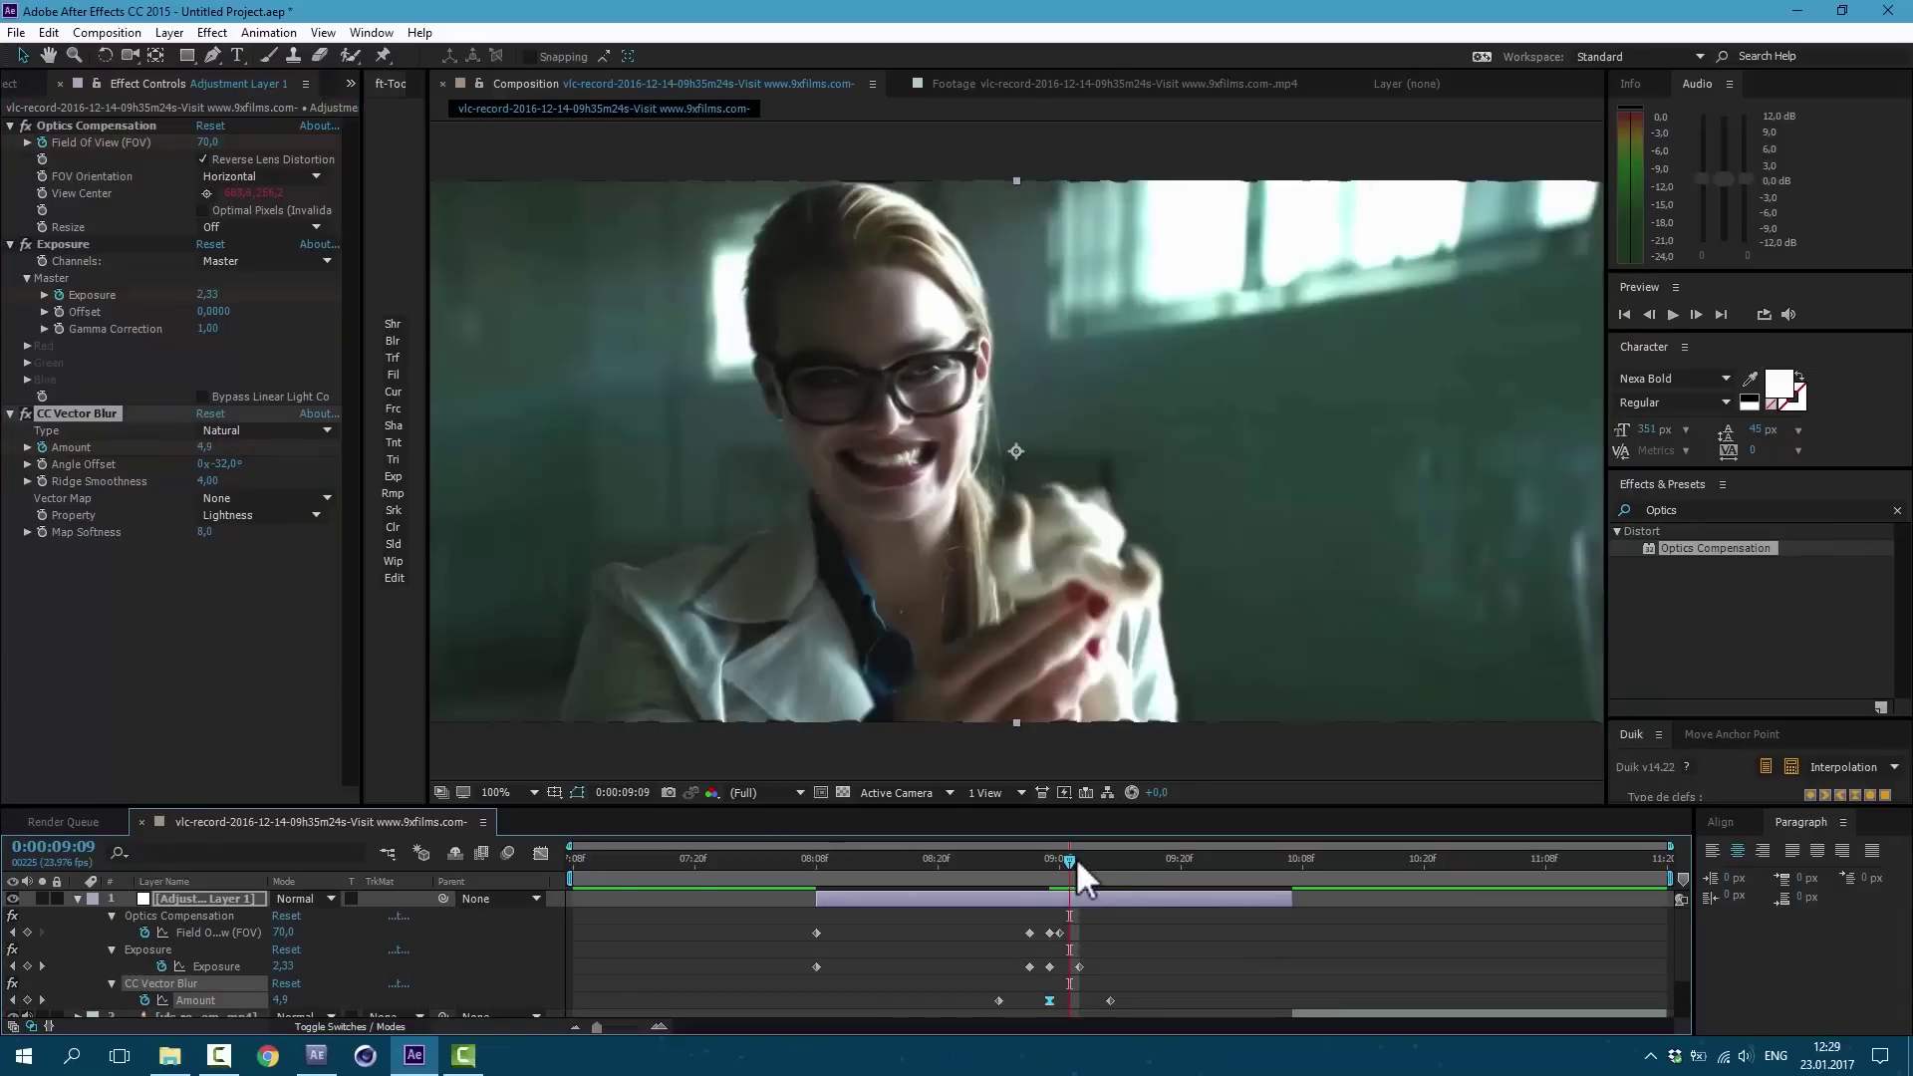
{"action": "left_click_drag", "start_coordinate": [978, 990], "coordinate": [1139, 1008]}
{"action": "key", "text": "F9"}
{"action": "key", "text": "Page_Down"}
{"action": "key", "text": "Page_Down"}
{"action": "key", "text": "Page_Down"}
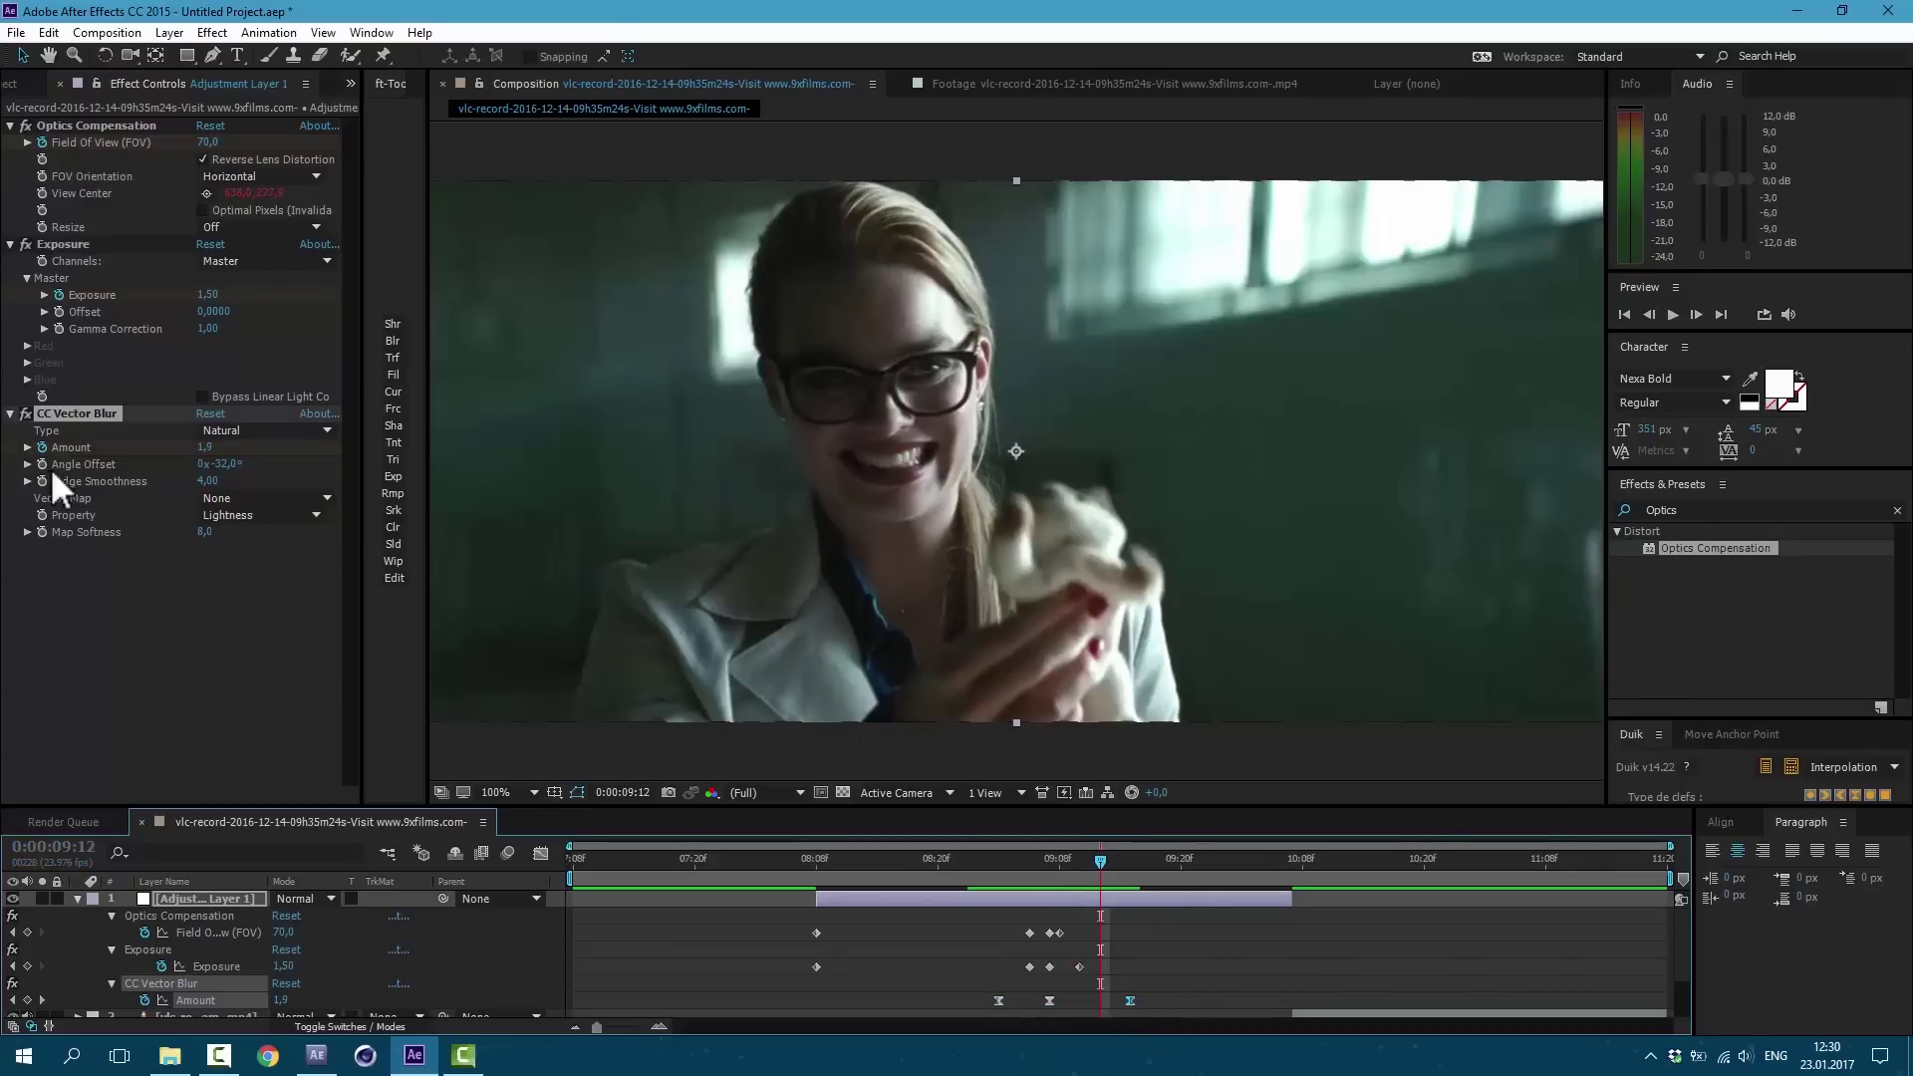
{"action": "key", "text": "Page_Up"}
{"action": "key", "text": "Page_Up"}
{"action": "key", "text": "Page_Up"}
{"action": "key", "text": "Page_Up"}
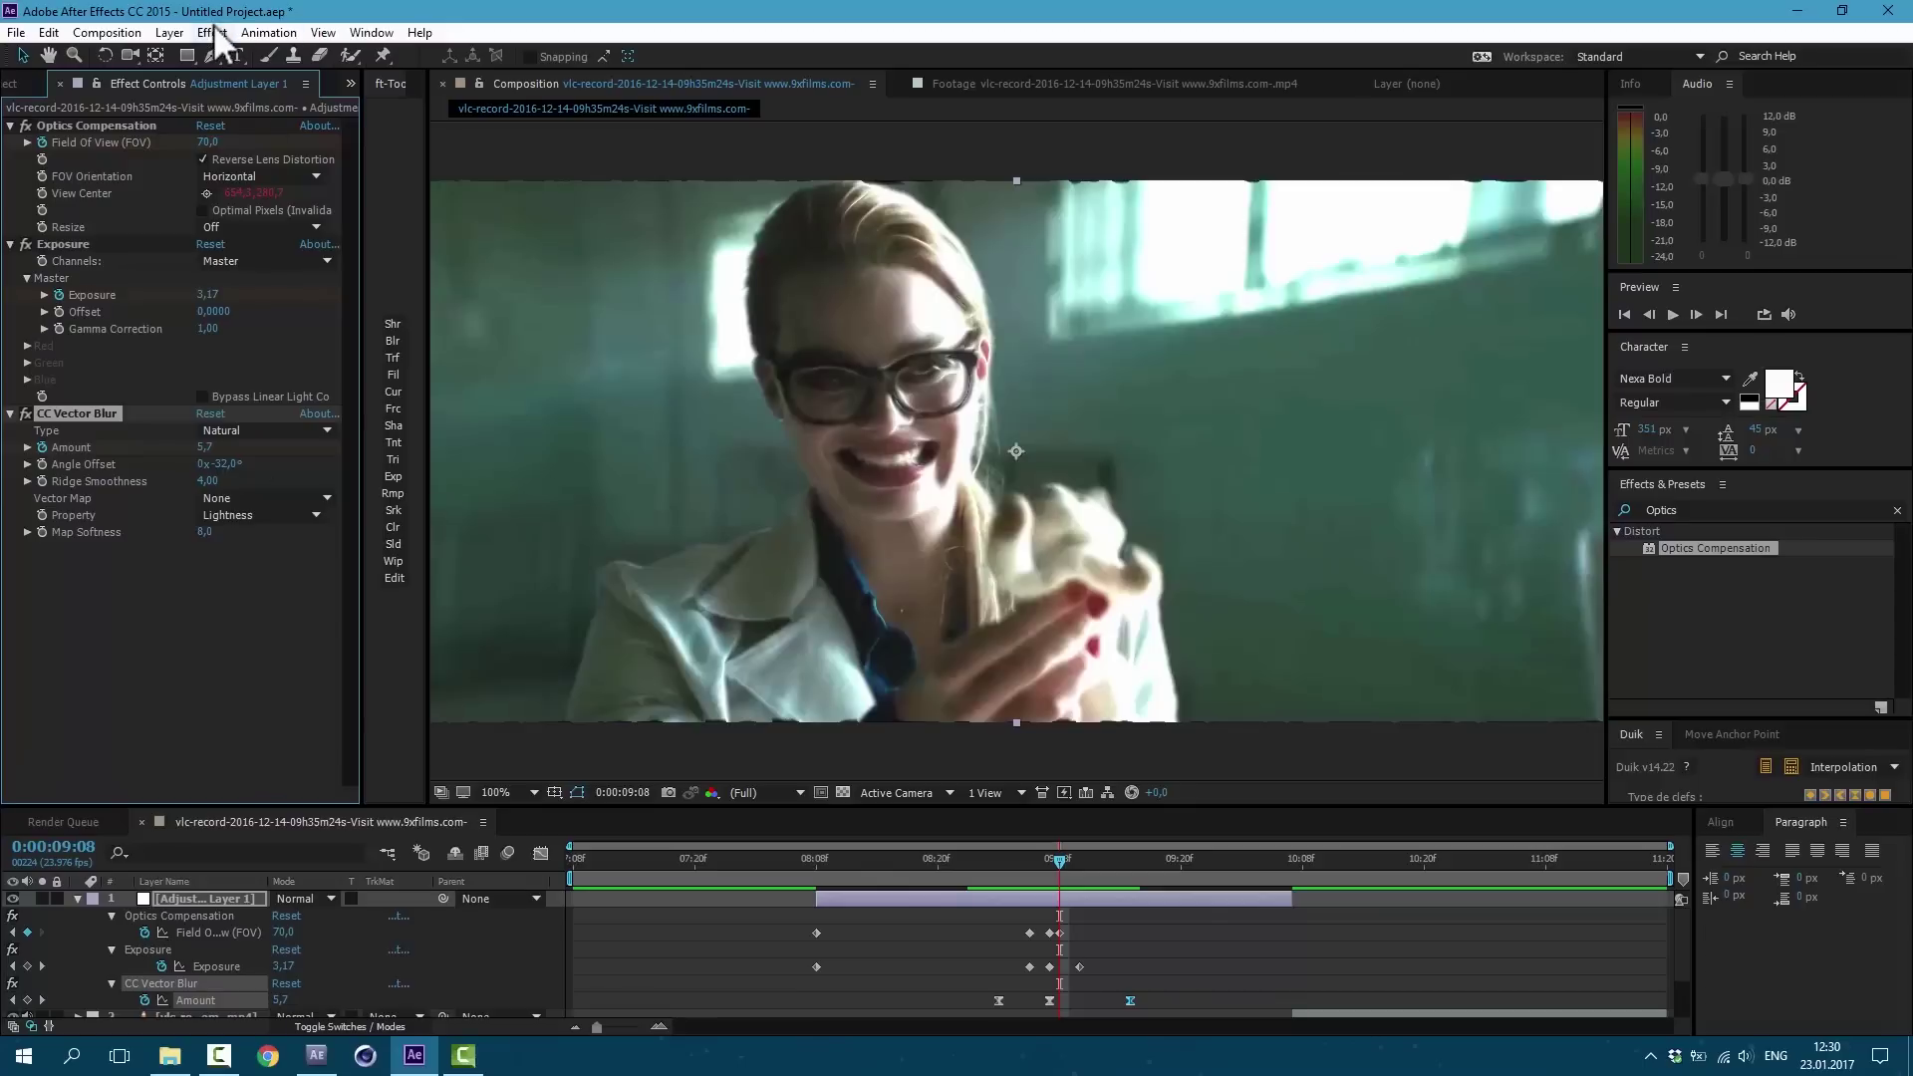
Step: Add a Transform effect to the adjustment layer
{"action": "left_click", "coordinate": [215, 28]}
{"action": "mouse_move", "coordinate": [406, 255]}
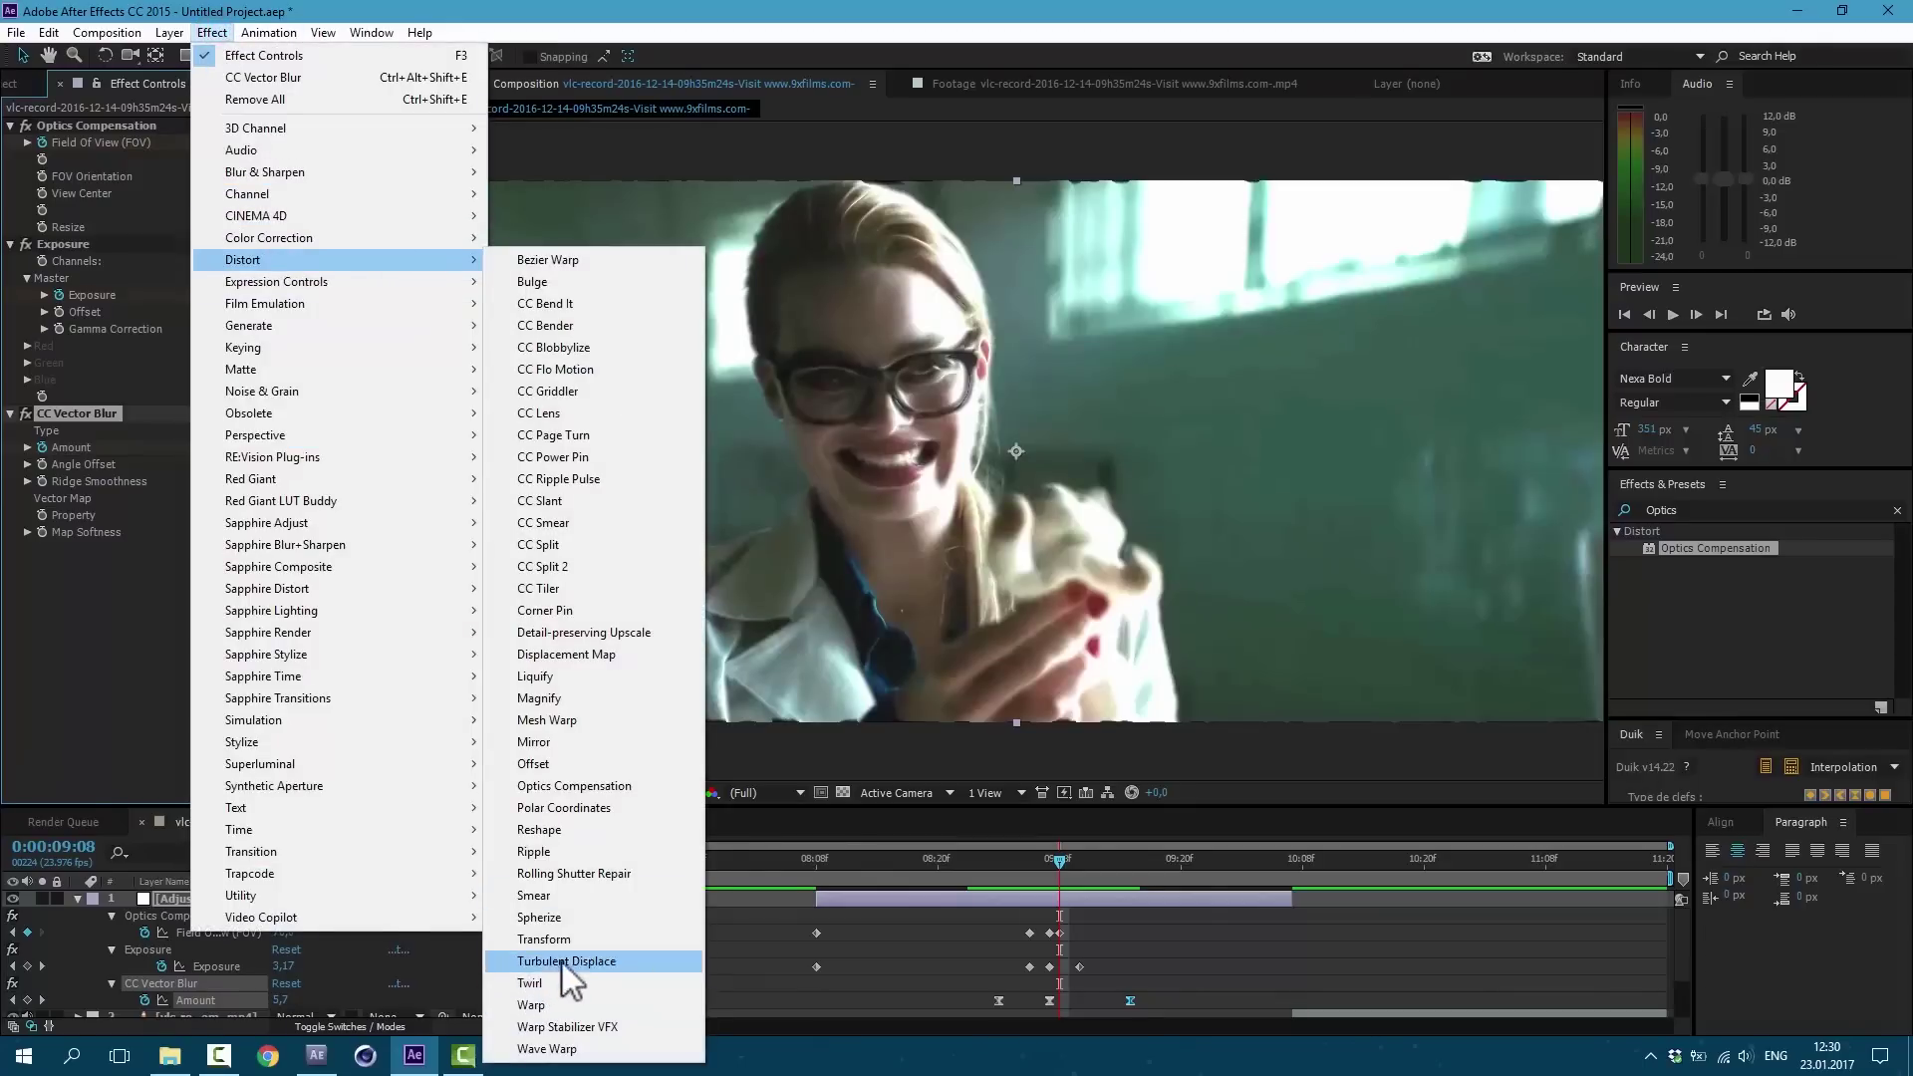
{"action": "left_click", "coordinate": [544, 938]}
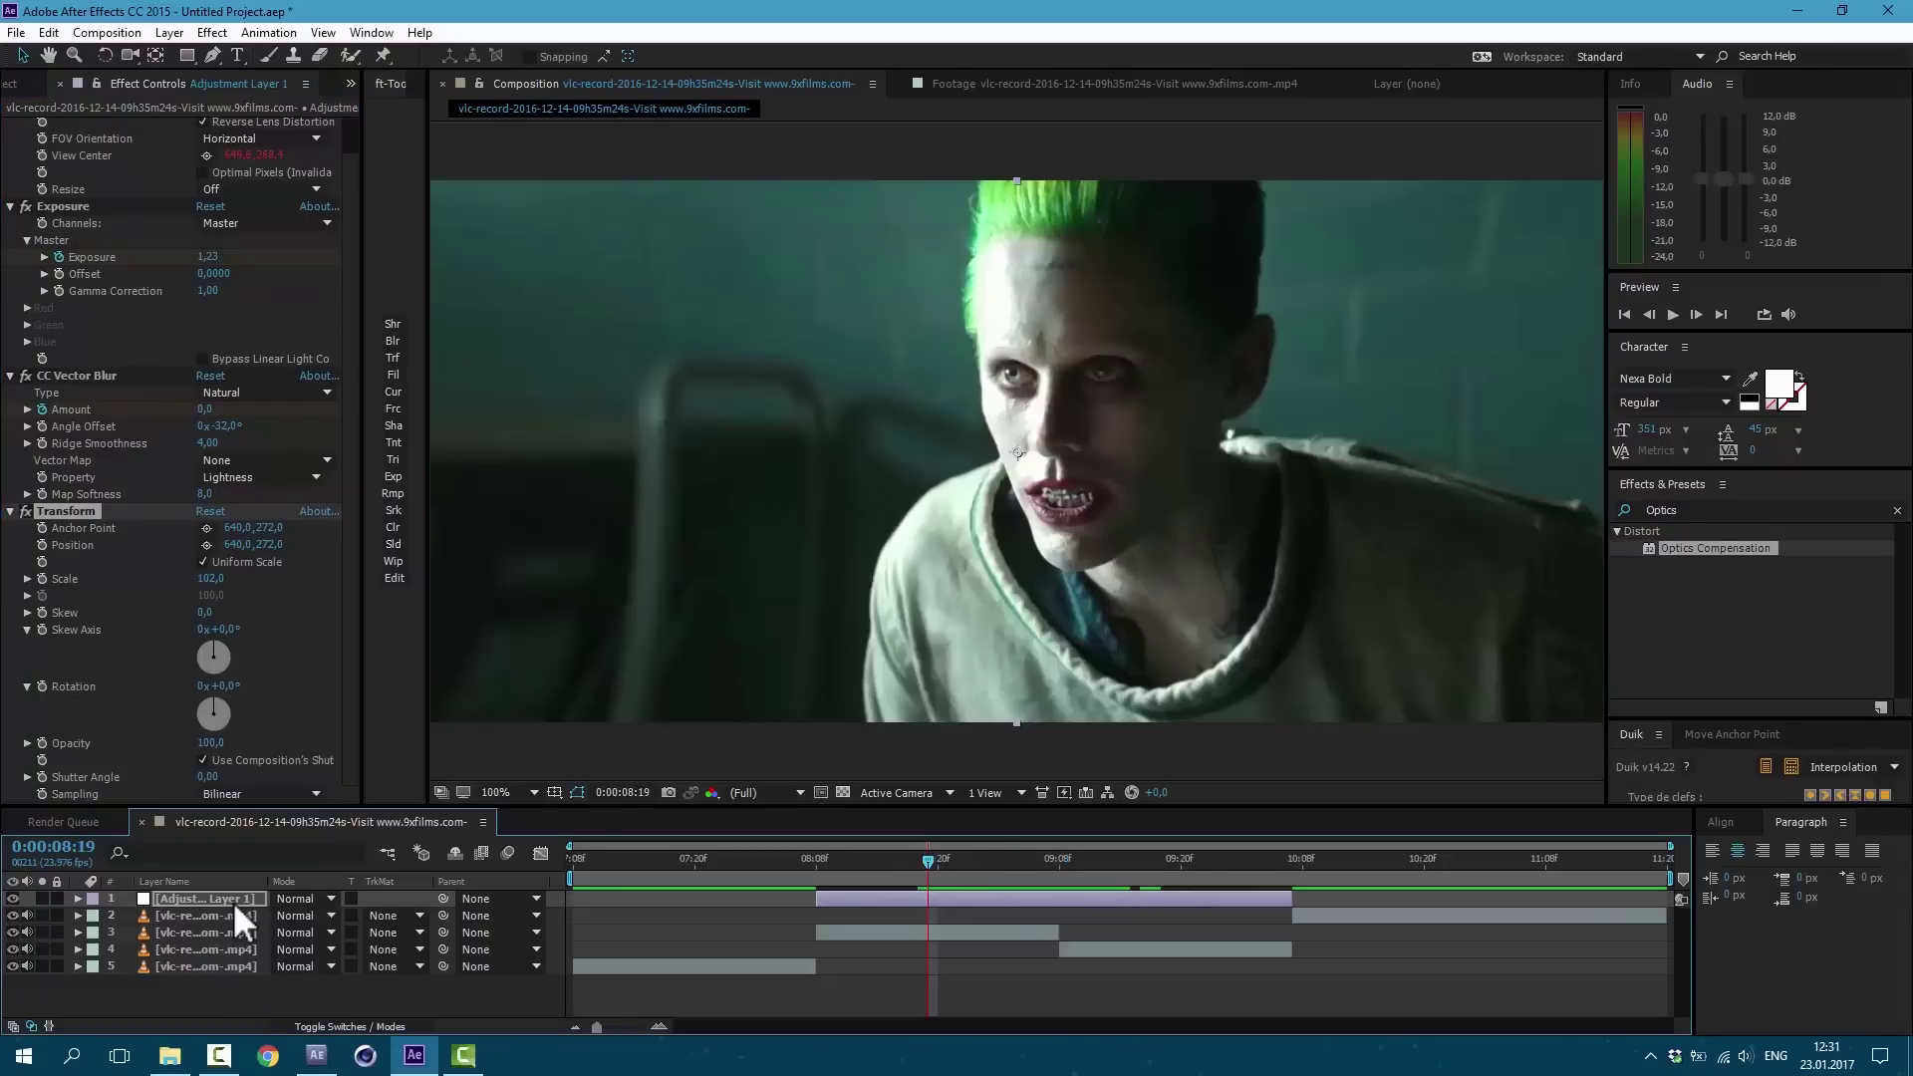
{"action": "left_click", "coordinate": [175, 33]}
Step: Create a new solid named 'green' with a green colour
{"action": "mouse_move", "coordinate": [454, 57]}
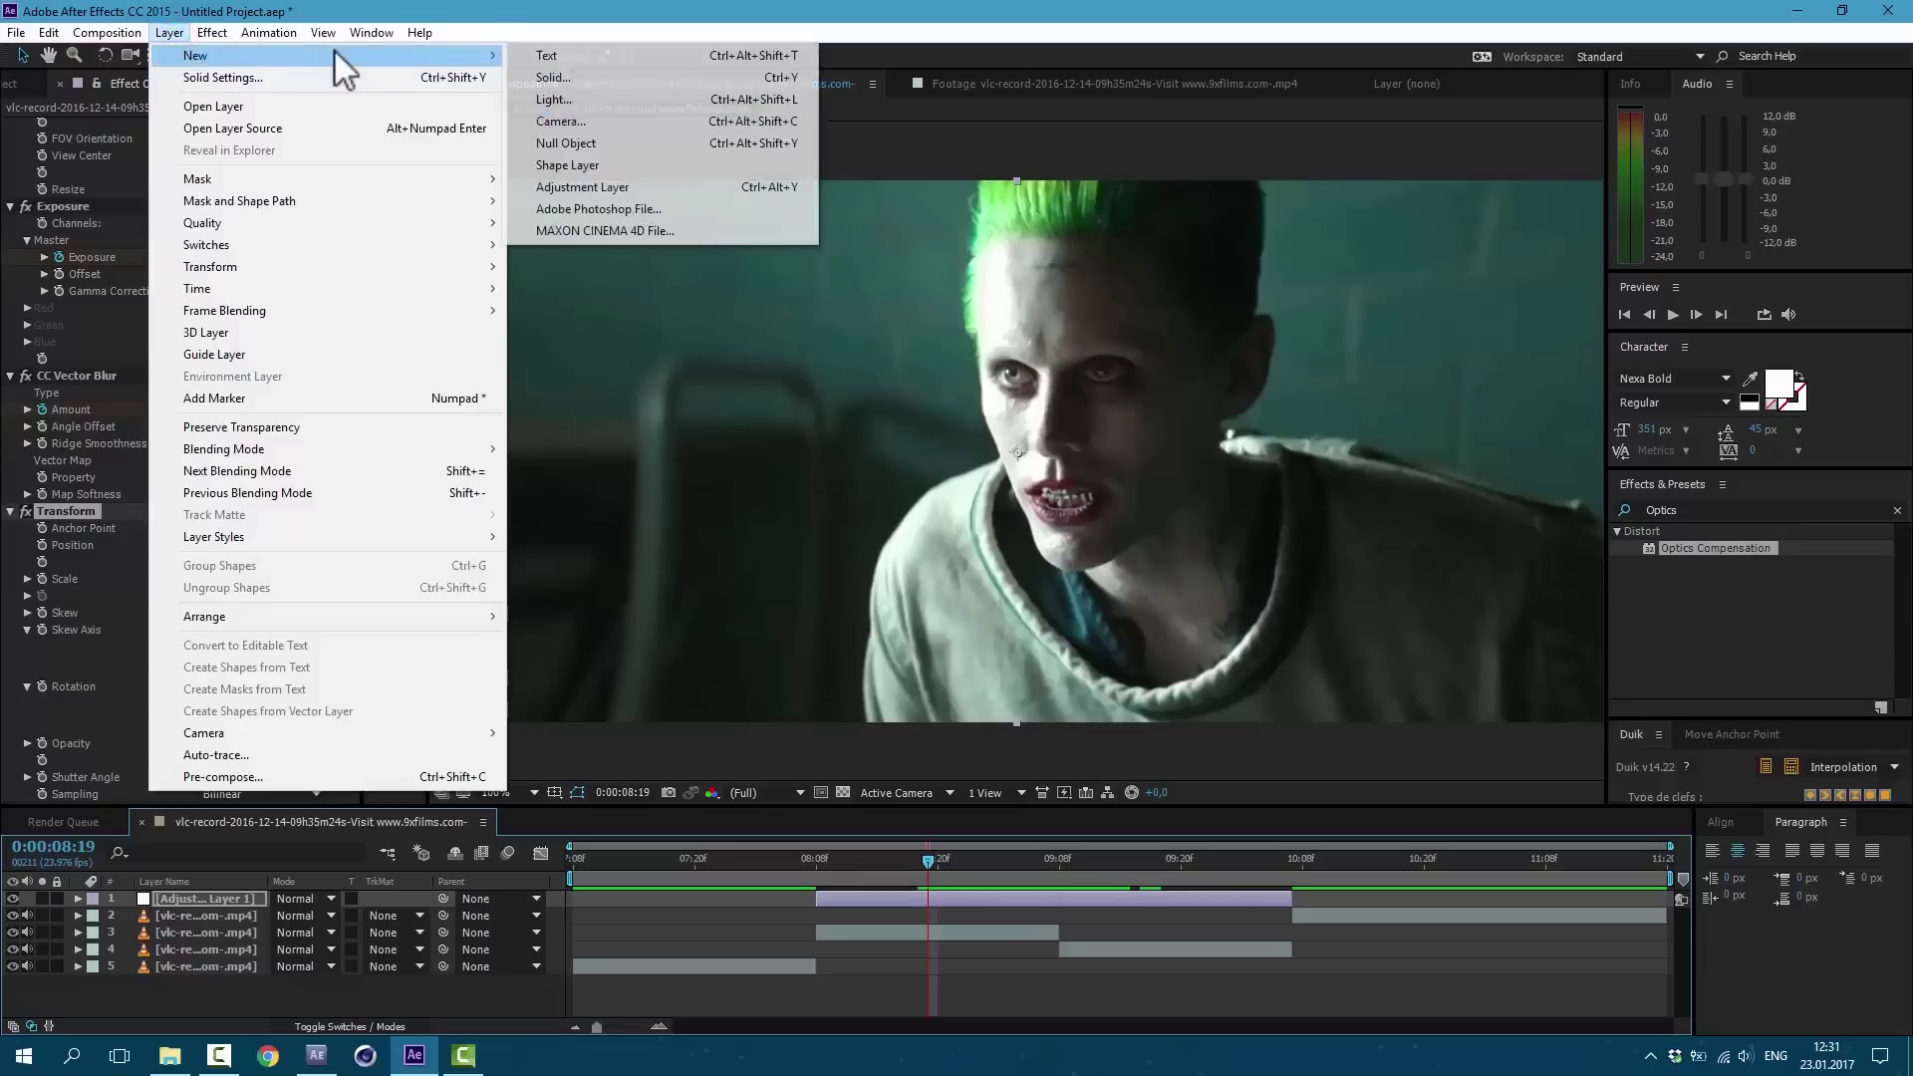
{"action": "left_click", "coordinate": [555, 78]}
{"action": "type", "text": "green"}
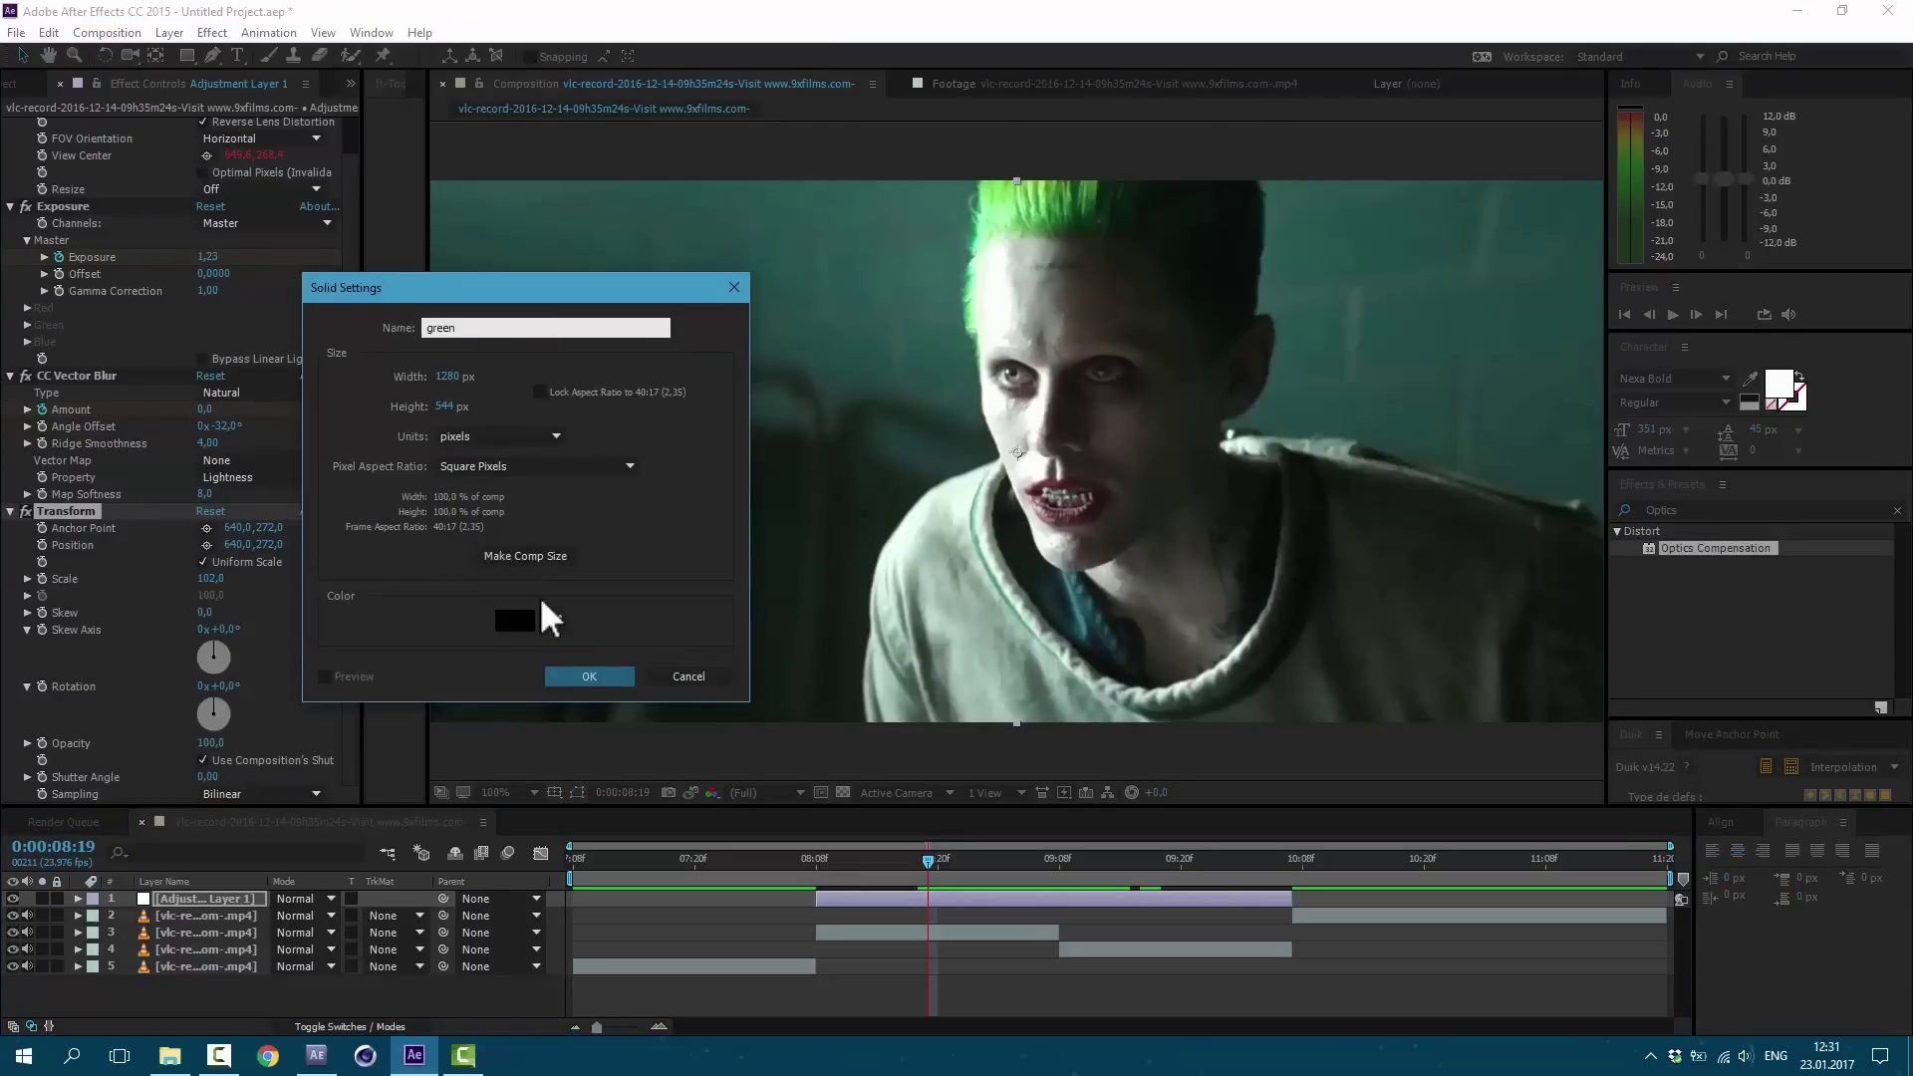
{"action": "left_click", "coordinate": [508, 624]}
{"action": "left_click", "coordinate": [403, 707]}
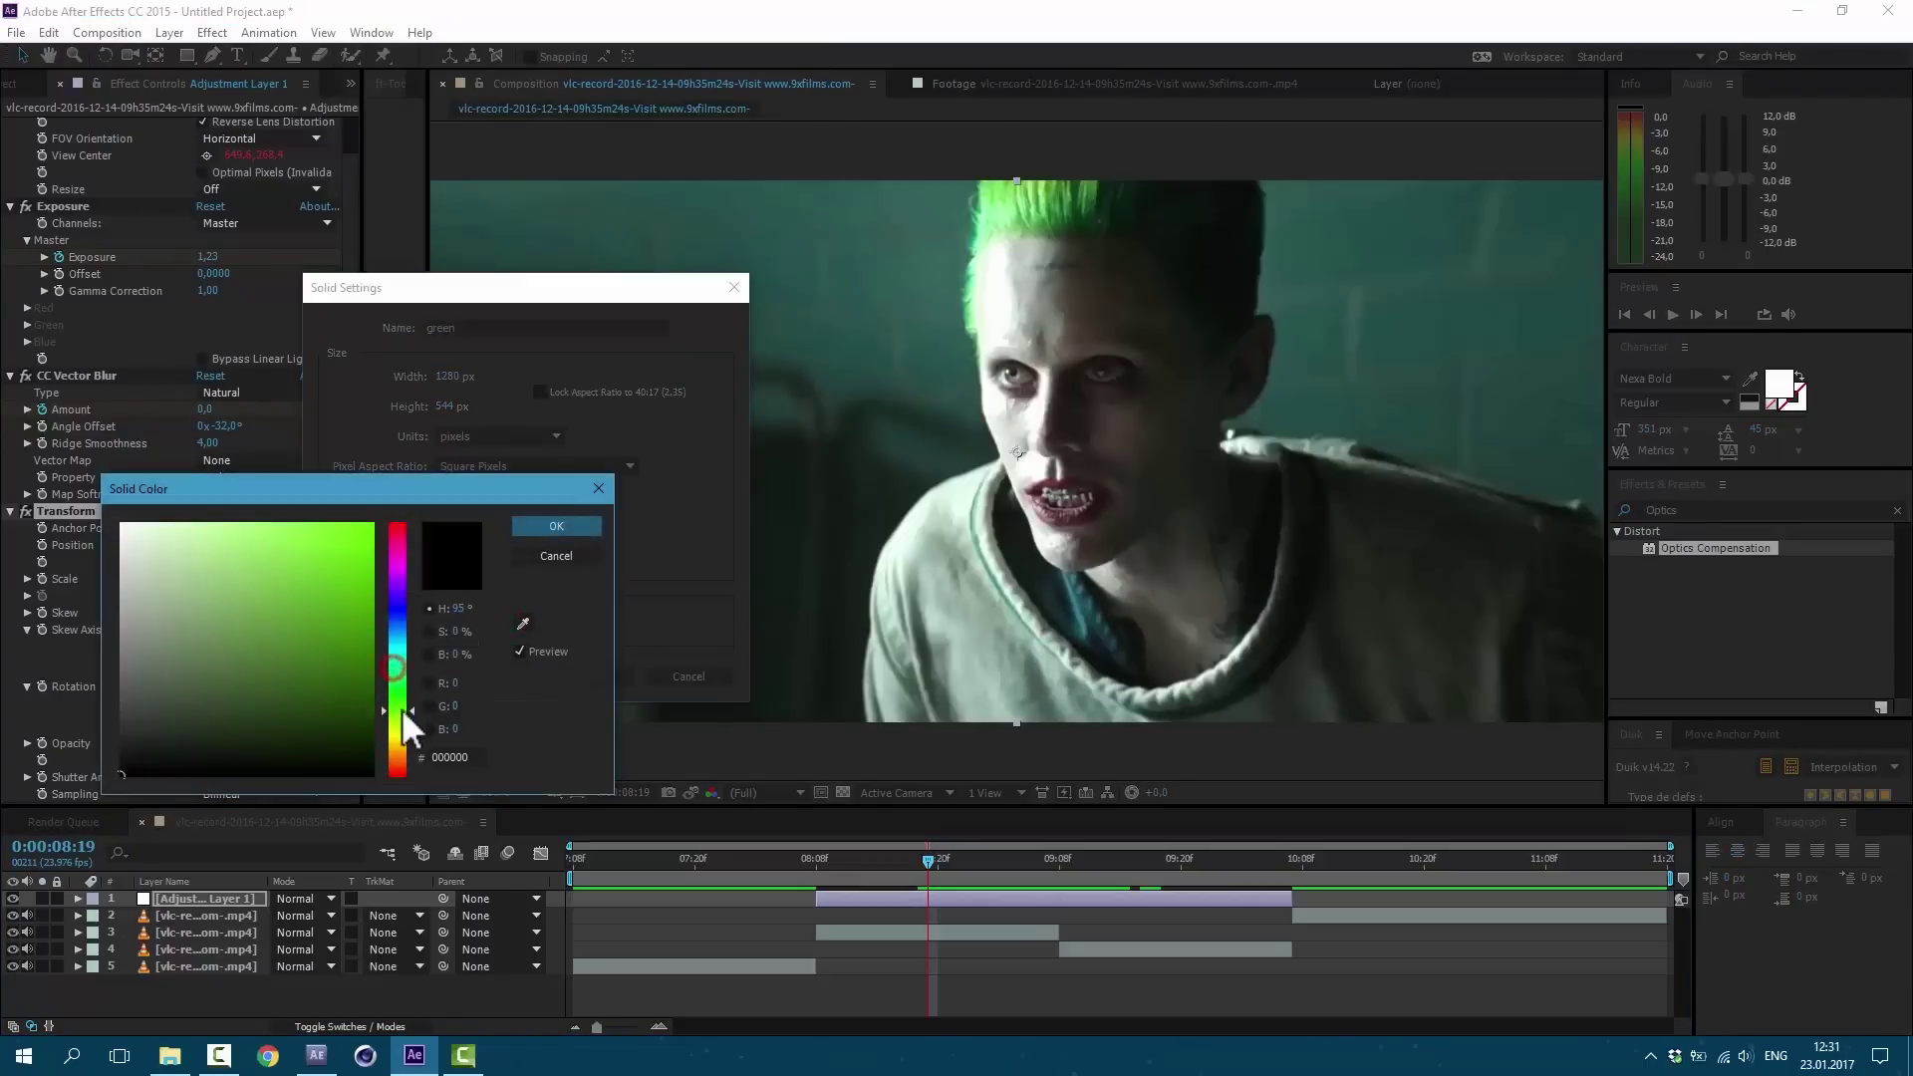
{"action": "key", "text": "Return"}
{"action": "key", "text": "Return"}
Step: Draw a mask around the face on the green solid and feather it to about 472 pixels
{"action": "left_click", "coordinate": [13, 899]}
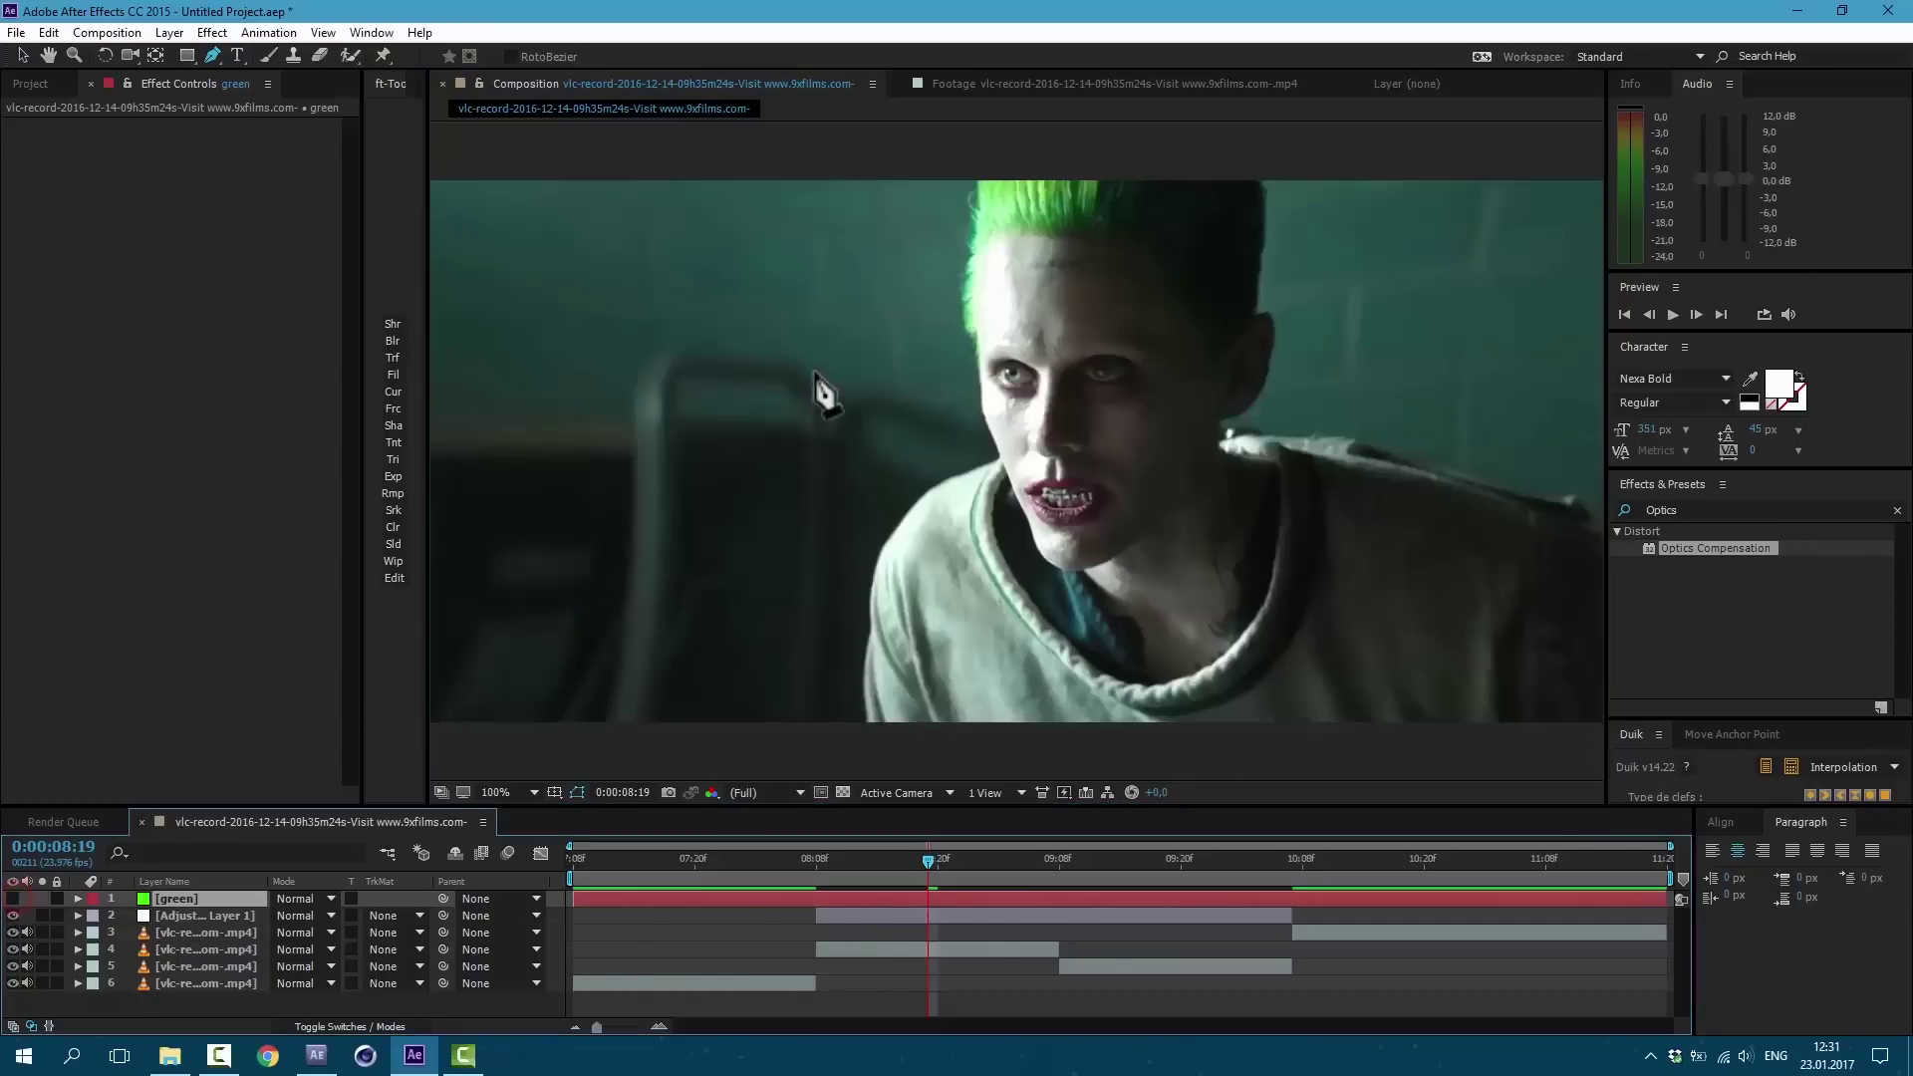
{"action": "left_click_drag", "start_coordinate": [753, 166], "coordinate": [826, 284]}
{"action": "left_click_drag", "start_coordinate": [830, 490], "coordinate": [858, 578]}
{"action": "left_click_drag", "start_coordinate": [1083, 659], "coordinate": [1196, 648]}
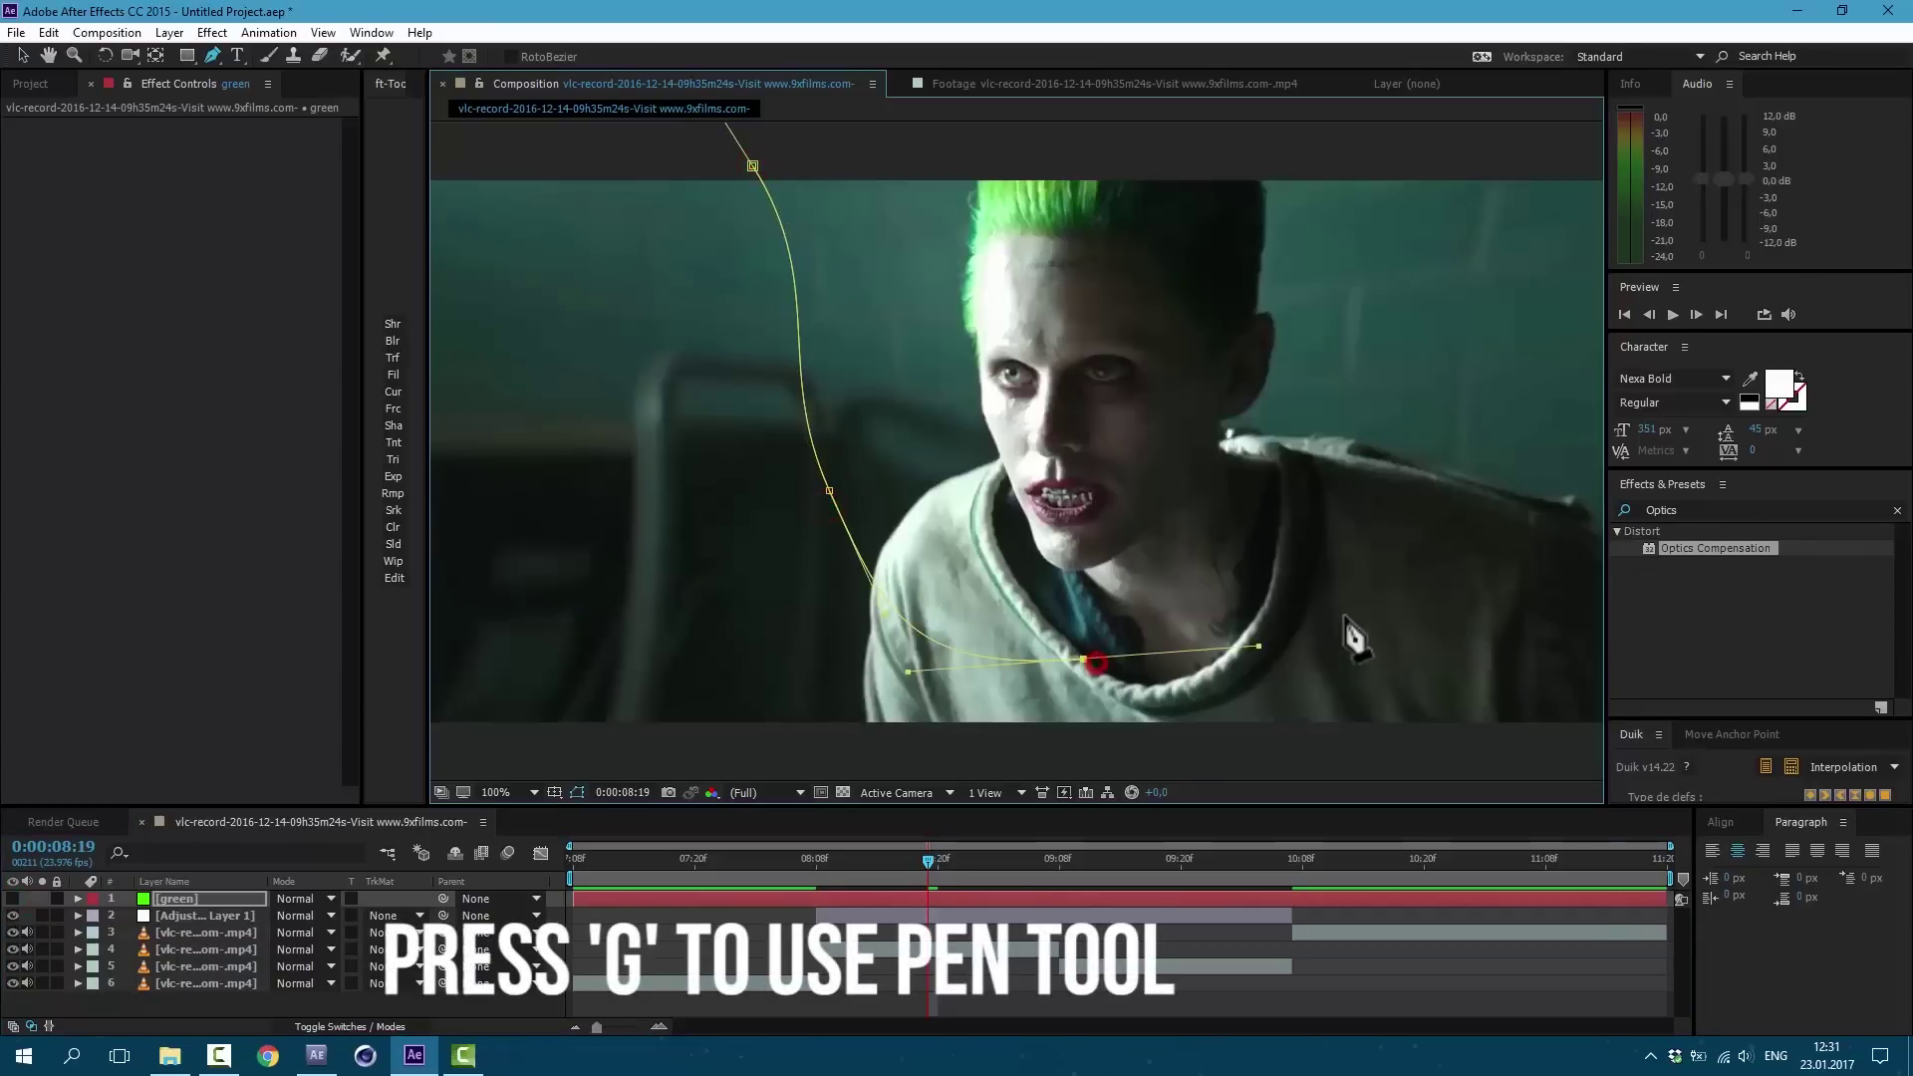
{"action": "left_click_drag", "start_coordinate": [1354, 567], "coordinate": [1367, 499]}
{"action": "left_click", "coordinate": [1383, 209]}
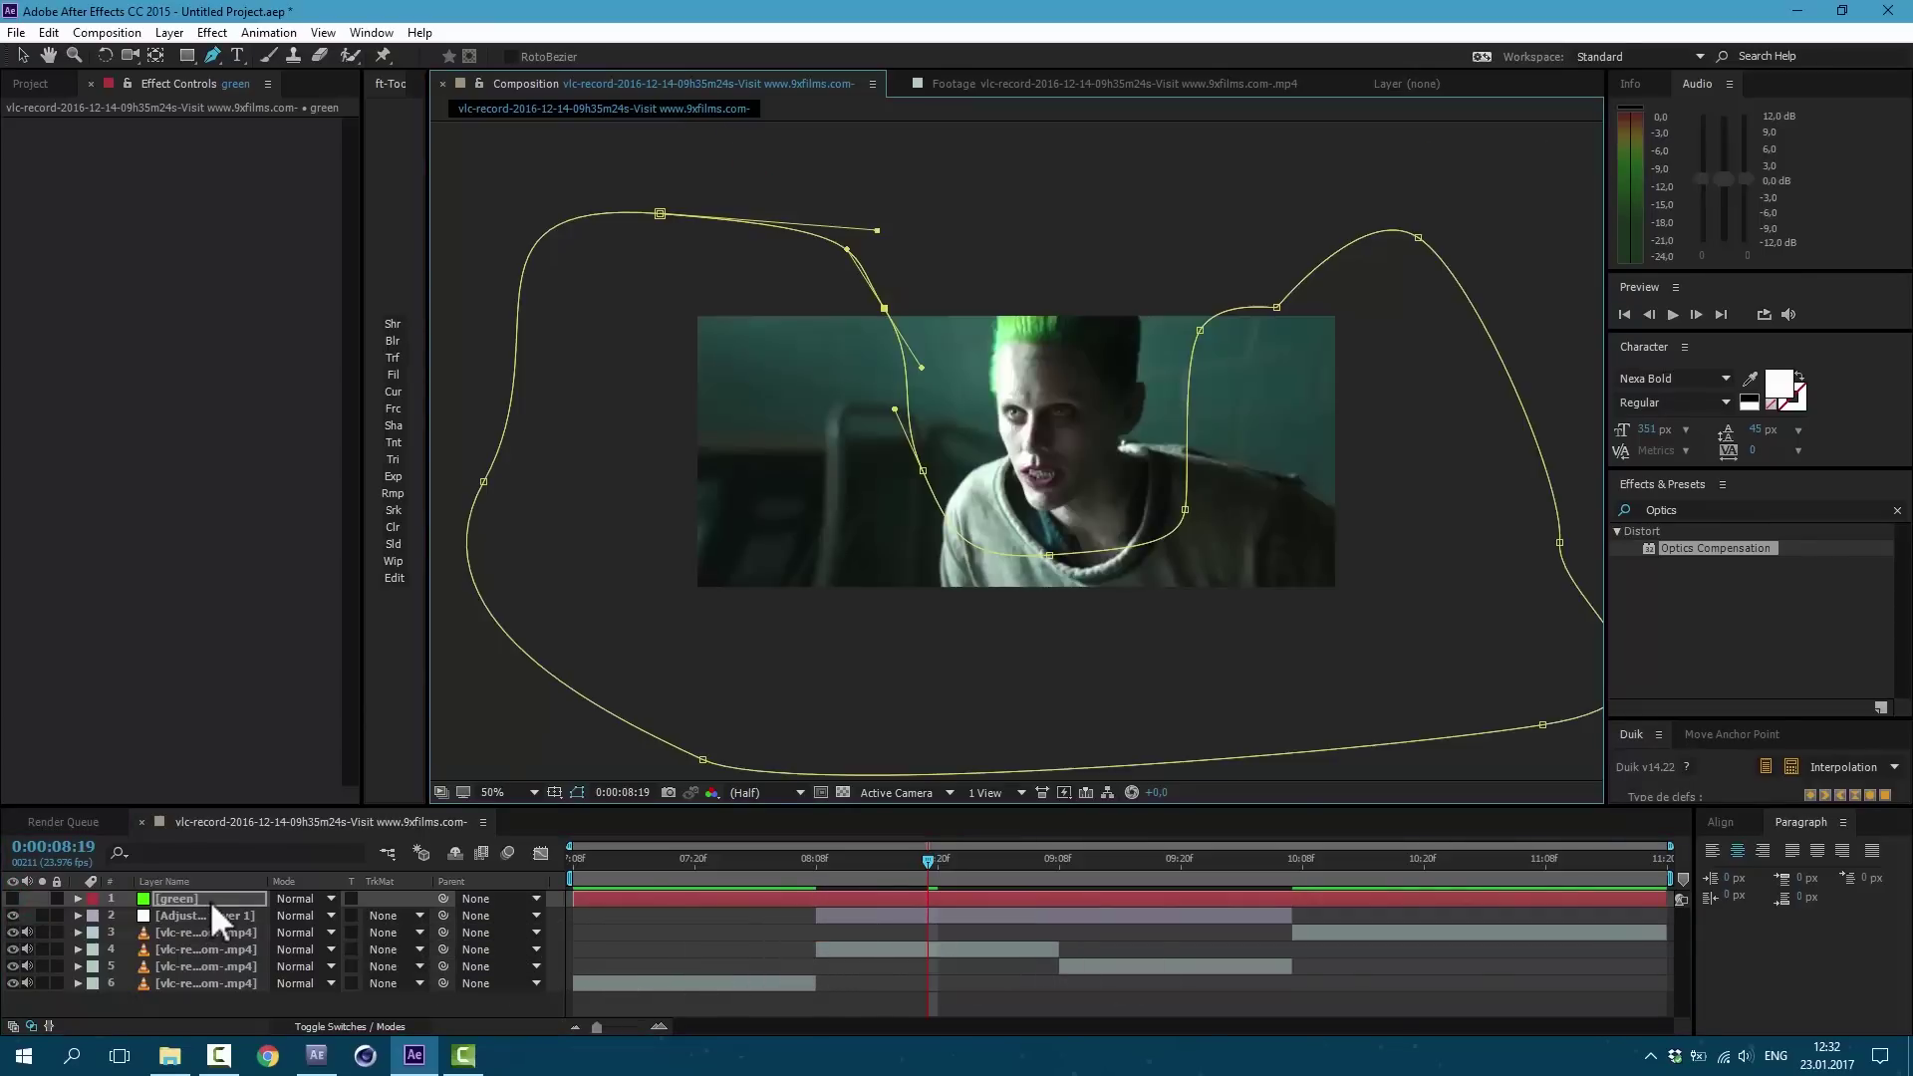
{"action": "key", "text": "f"}
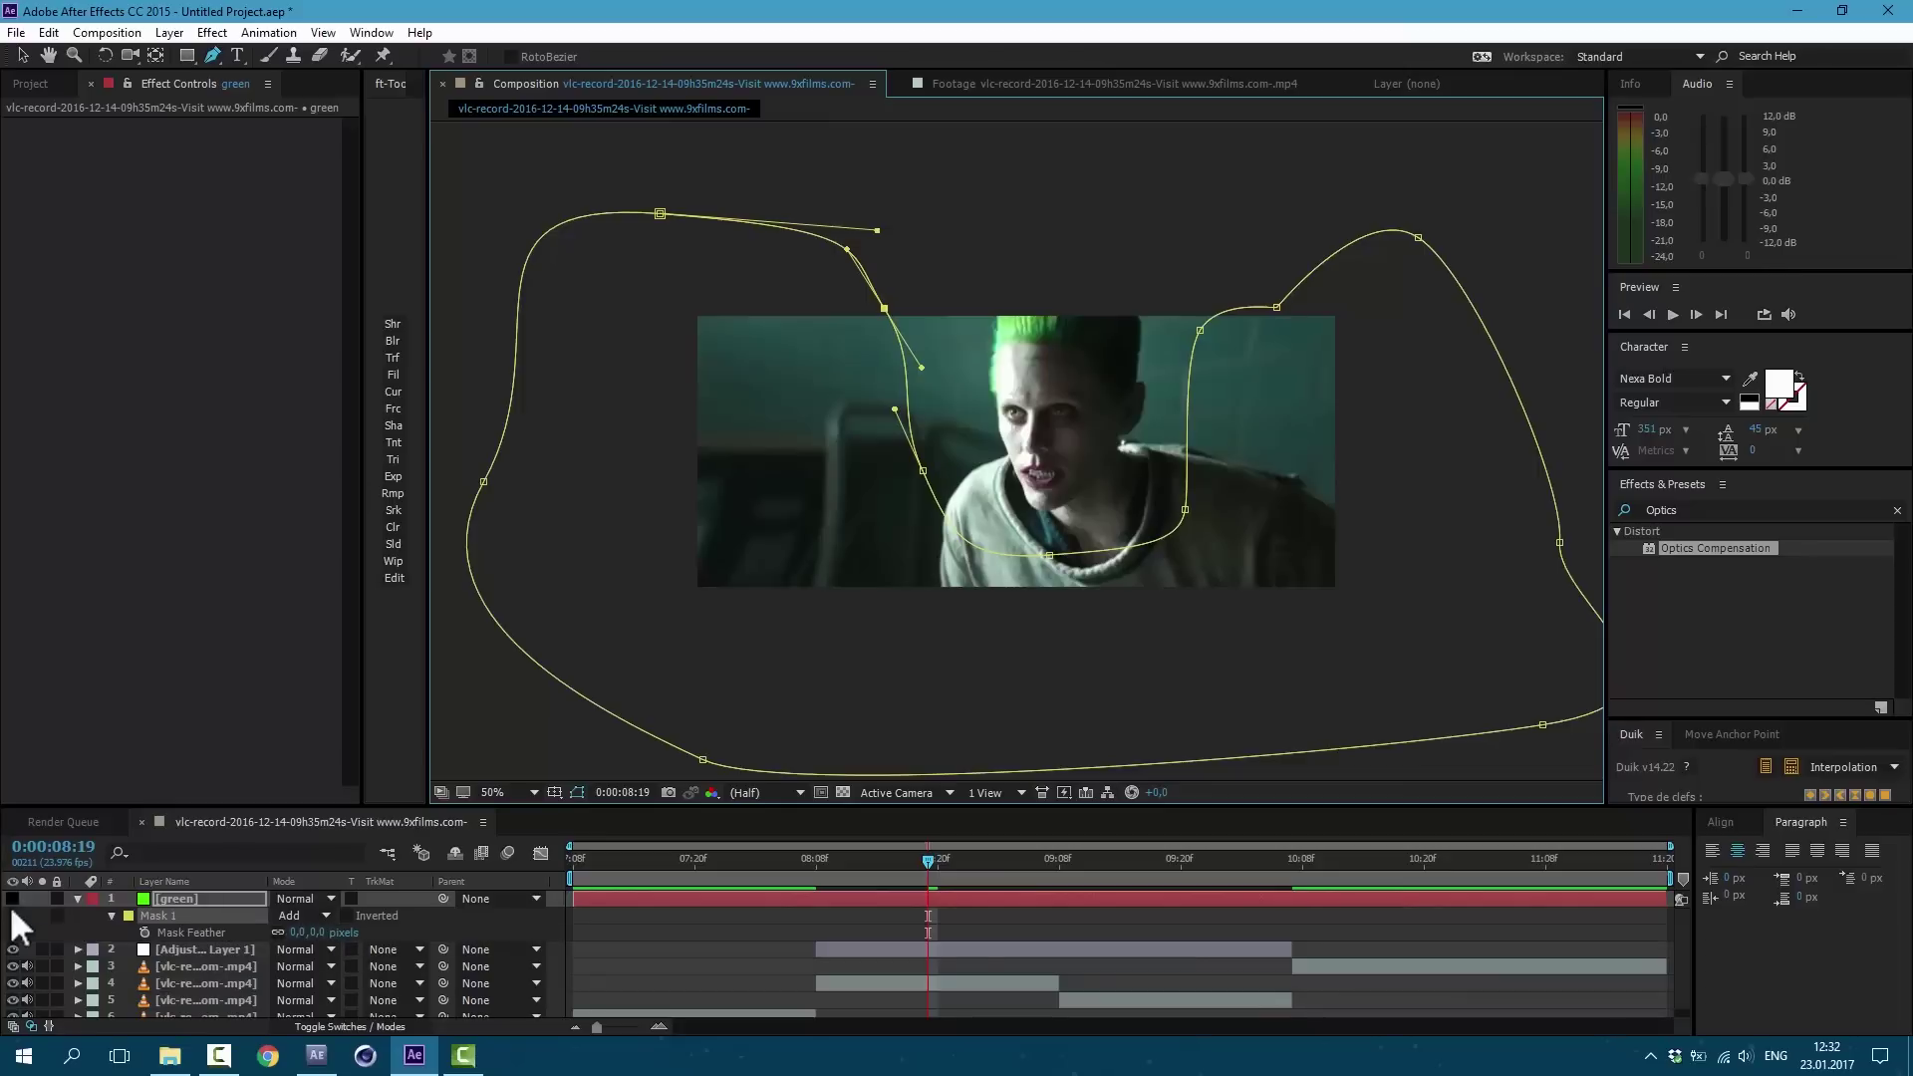
{"action": "left_click", "coordinate": [12, 898]}
{"action": "left_click_drag", "start_coordinate": [297, 932], "coordinate": [773, 940]}
Step: Set the green layer to Color mode, trim it to the clip, and move it below the adjustment layer
{"action": "left_click", "coordinate": [298, 897]}
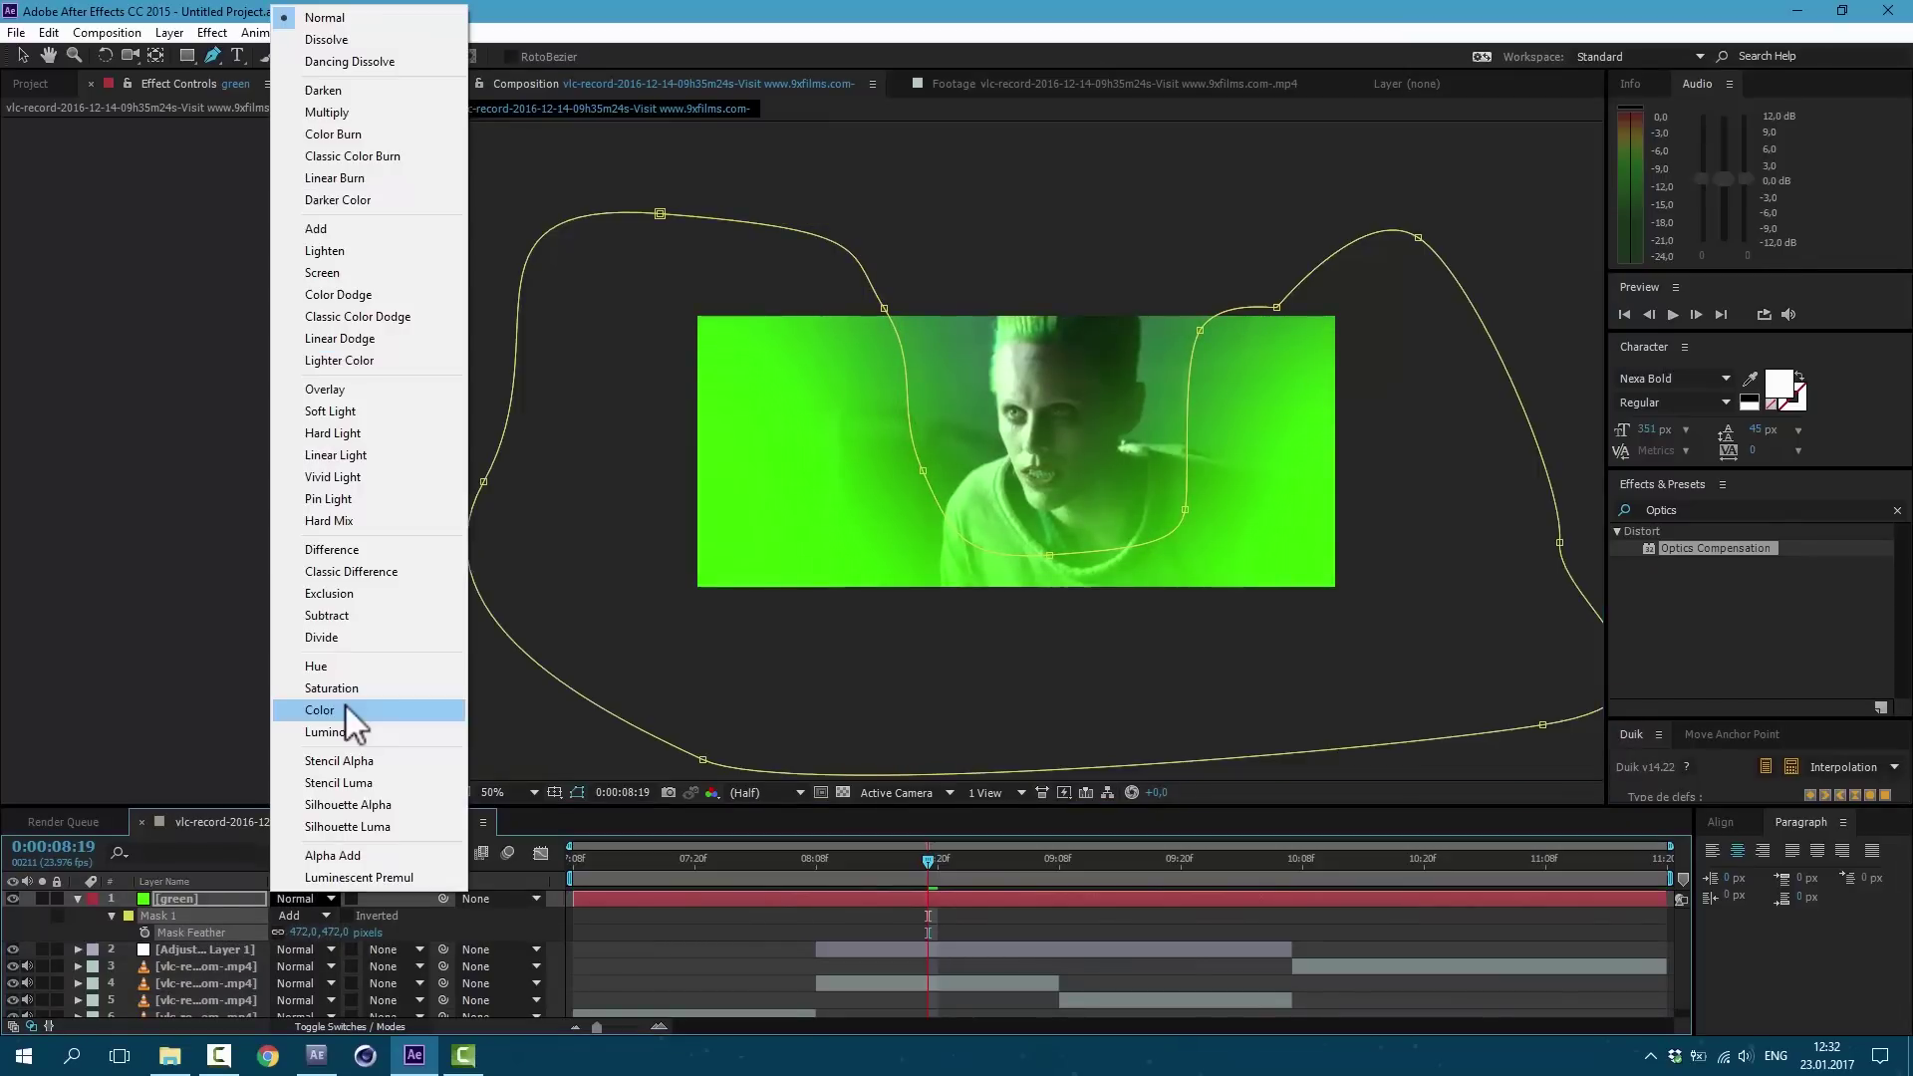
{"action": "left_click", "coordinate": [345, 703]}
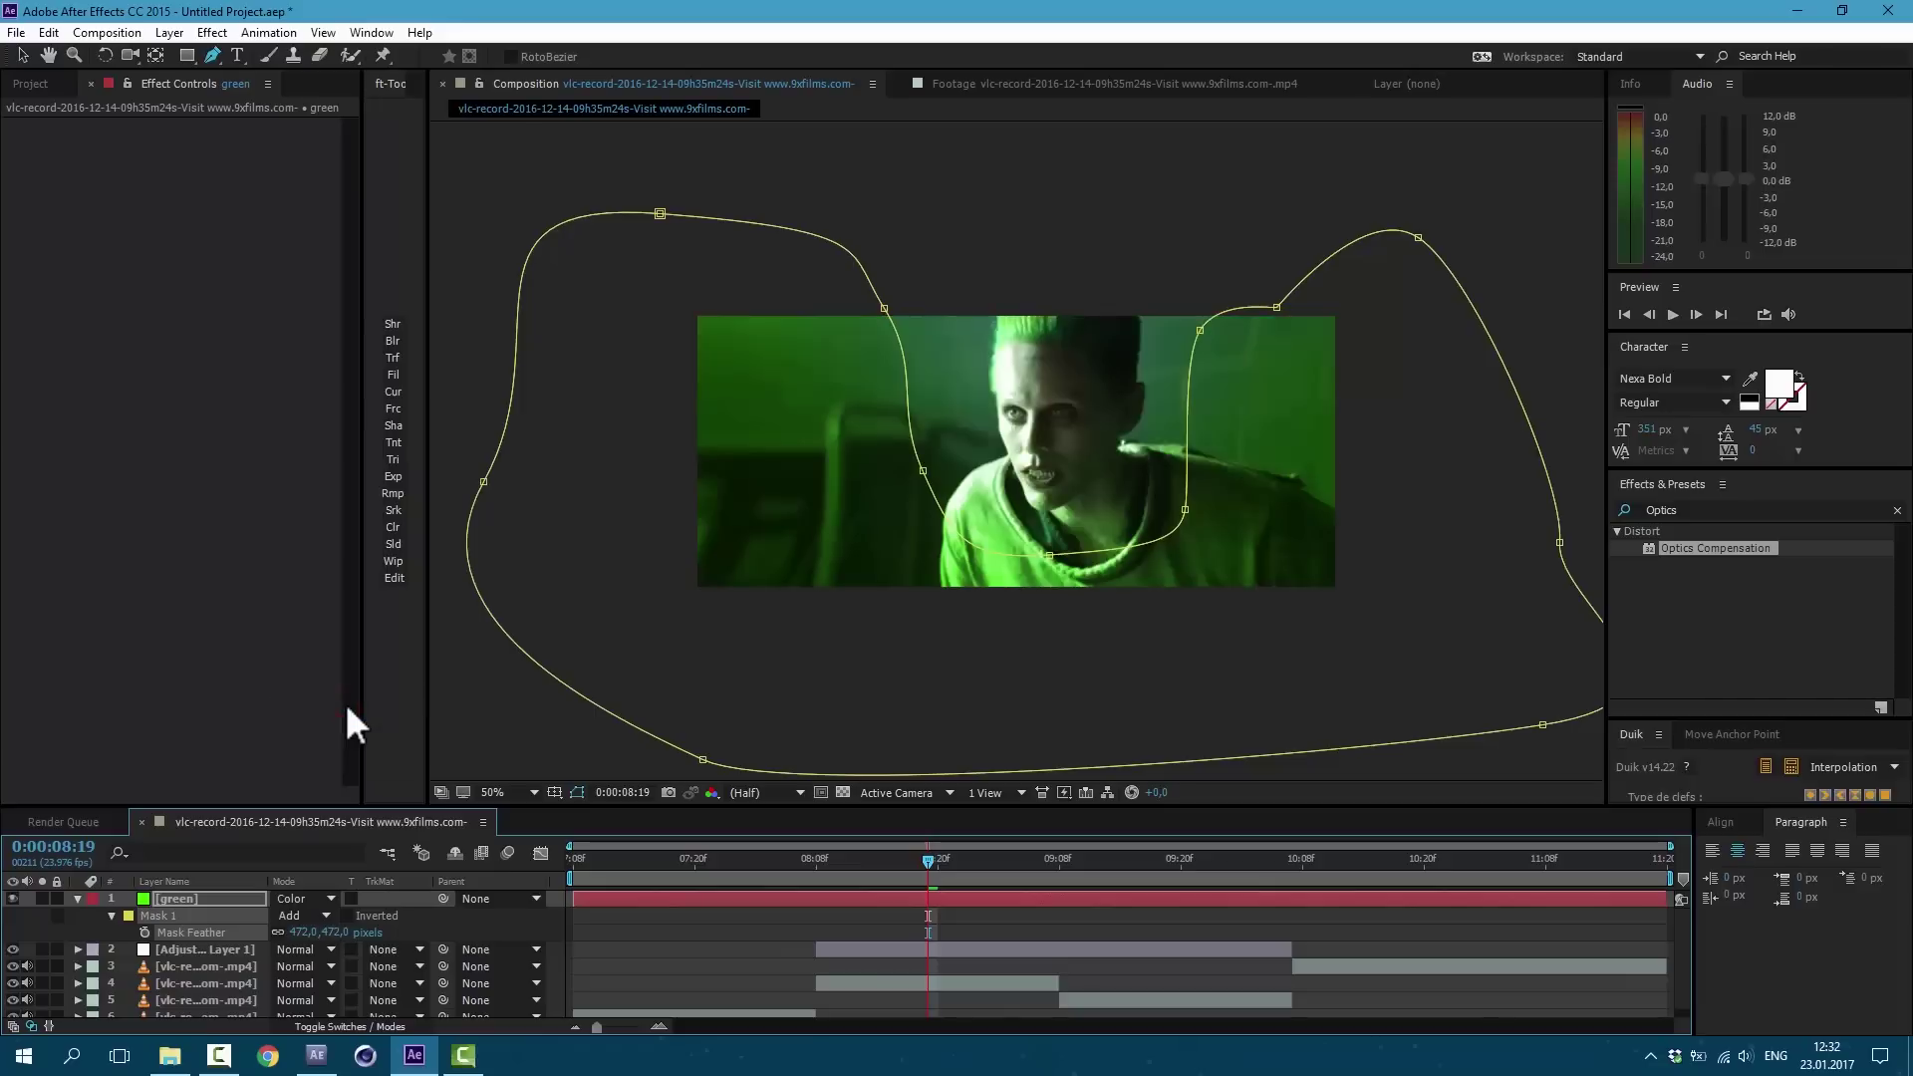
{"action": "left_click_drag", "start_coordinate": [575, 899], "coordinate": [815, 901]}
{"action": "left_click_drag", "start_coordinate": [1666, 900], "coordinate": [1054, 930]}
{"action": "left_click_drag", "start_coordinate": [203, 902], "coordinate": [203, 974]}
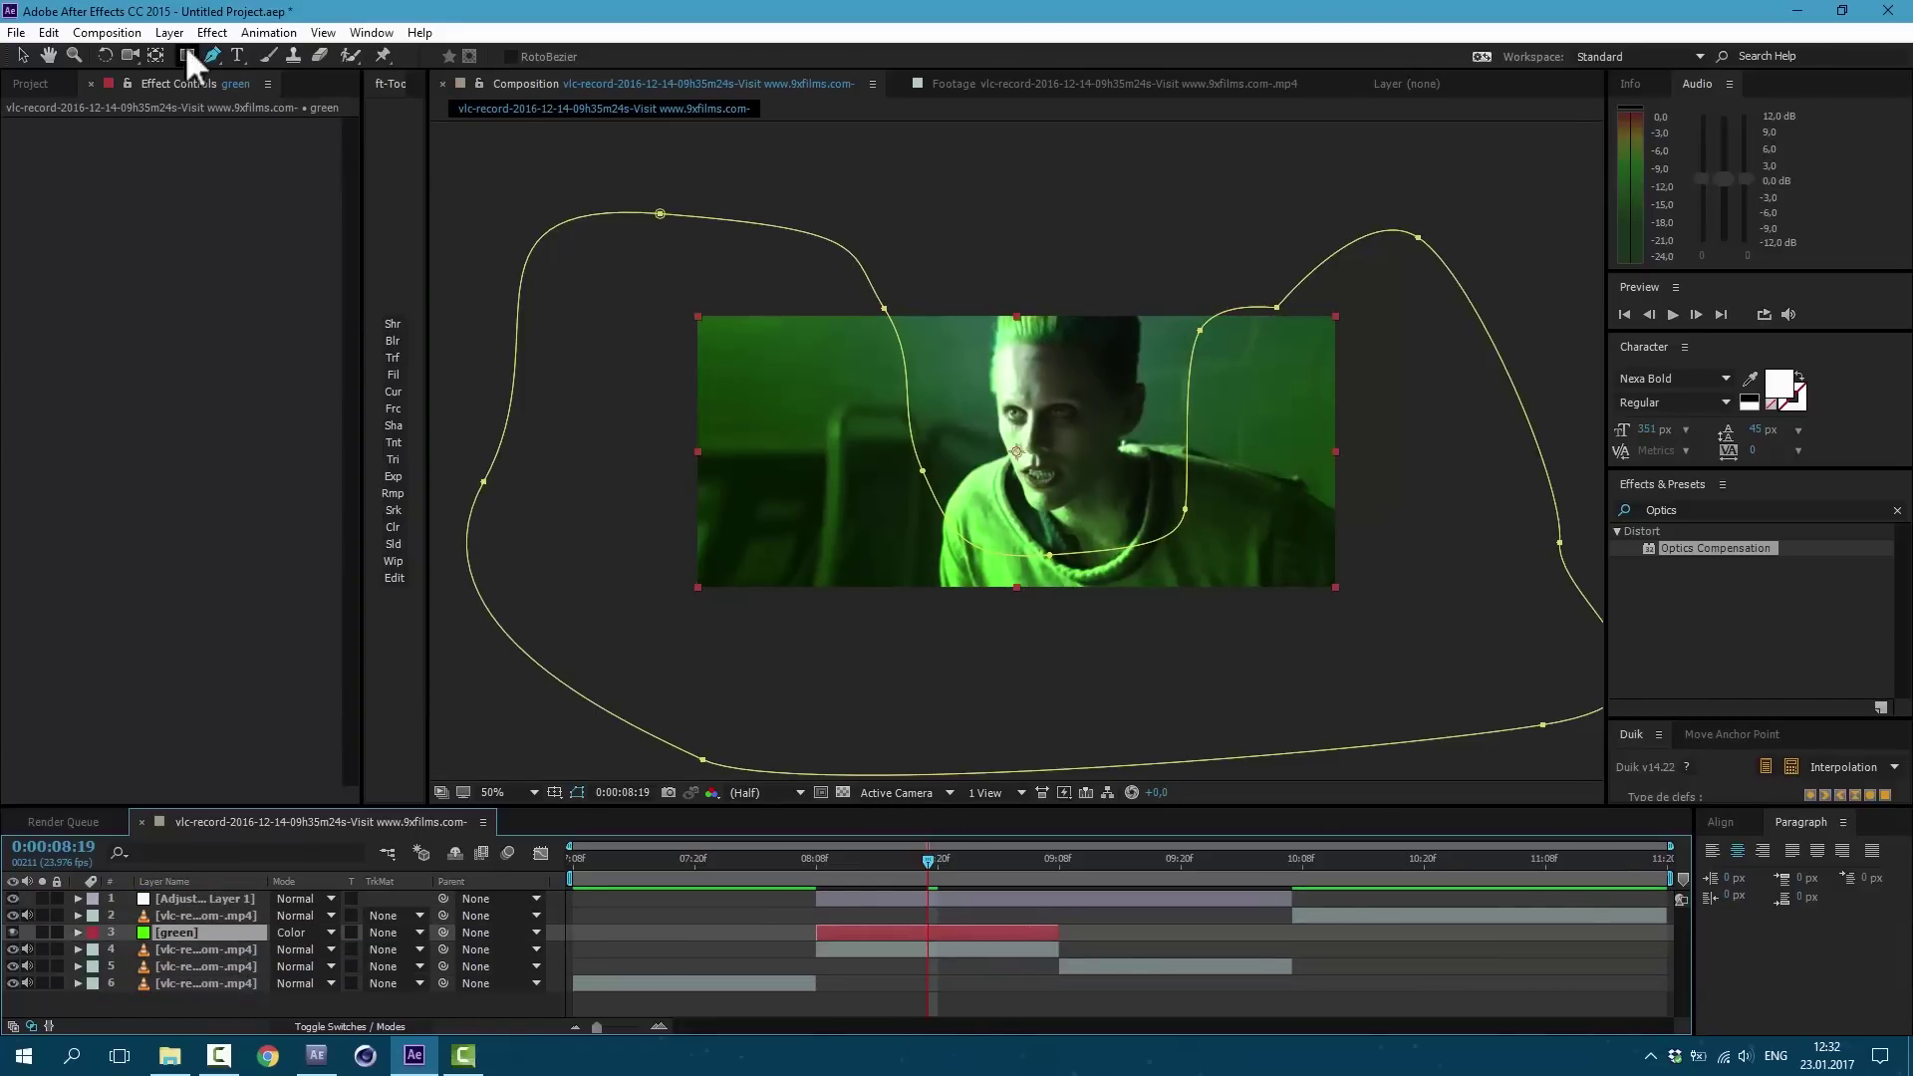
{"action": "left_click", "coordinate": [169, 32]}
Step: Create a new solid named 'purple' with colour #9C00FF
{"action": "mouse_move", "coordinate": [319, 57]}
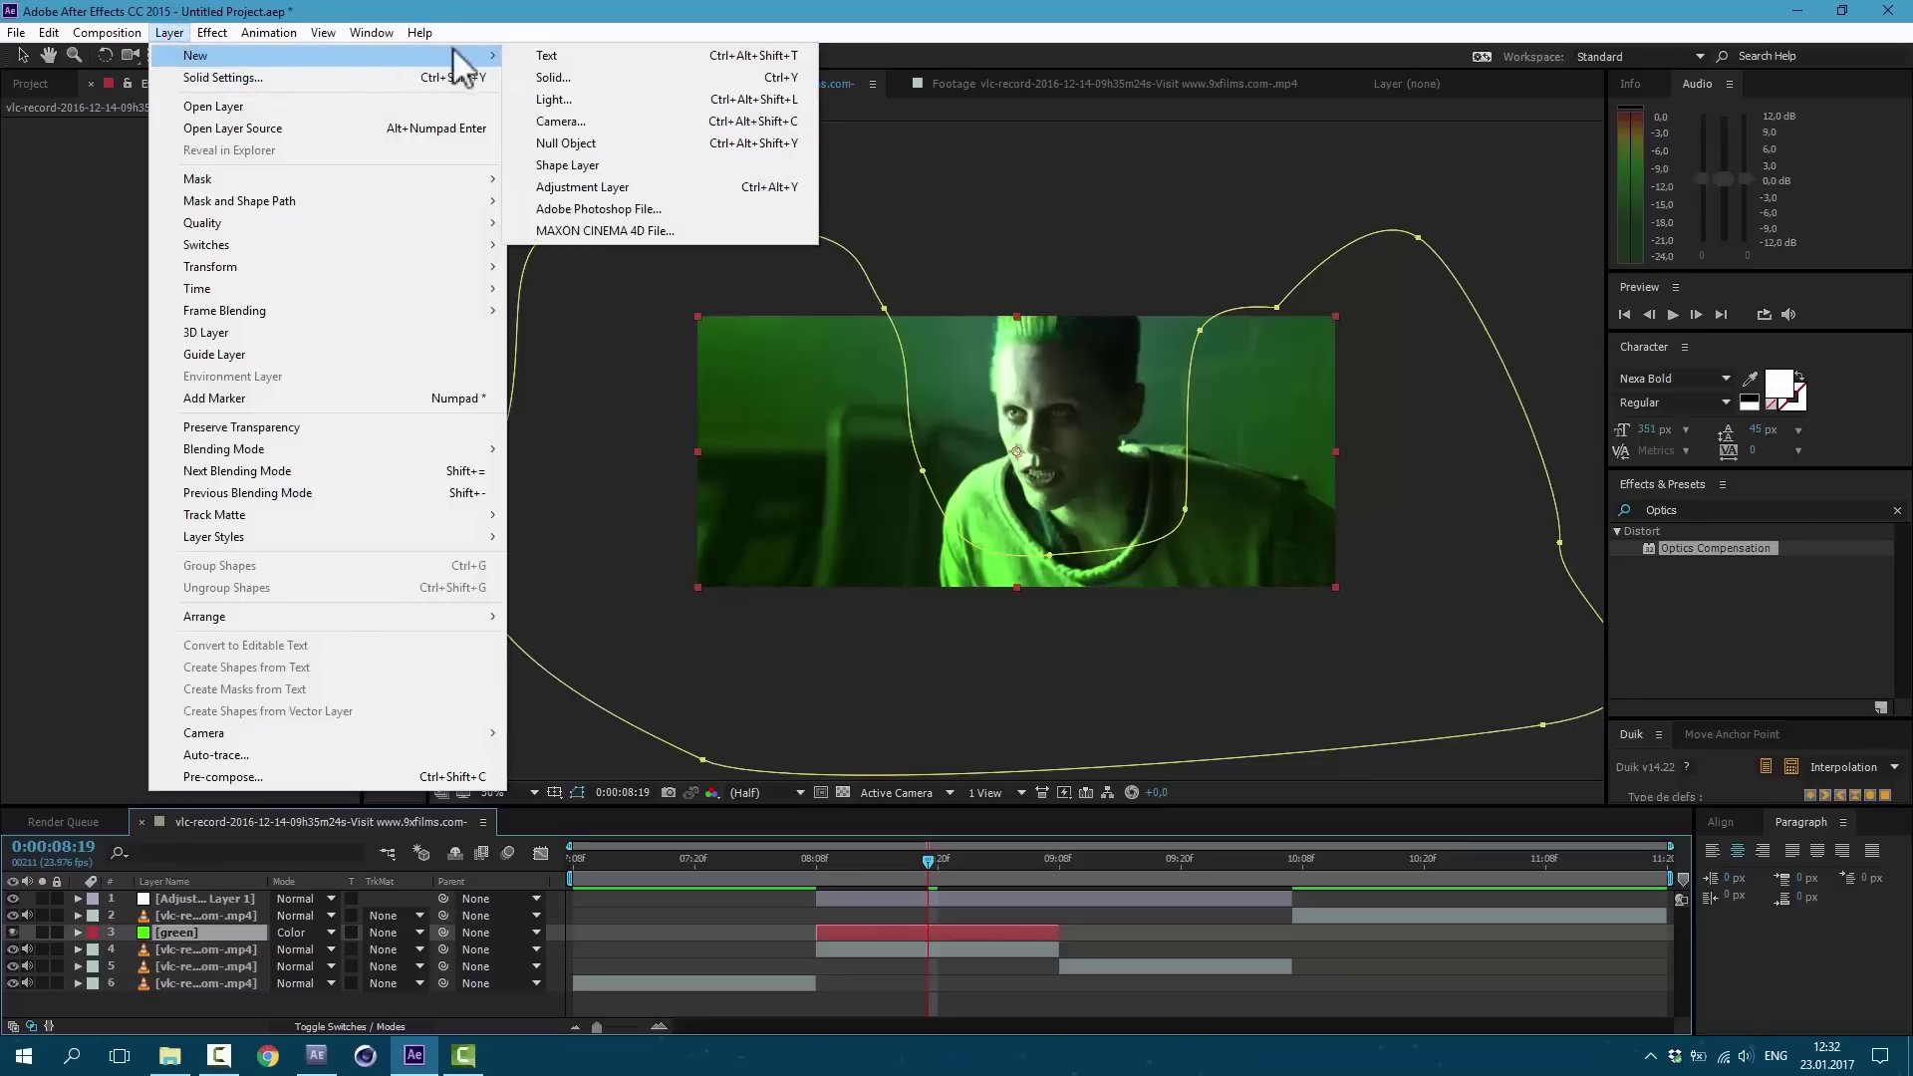
{"action": "left_click", "coordinate": [548, 76]}
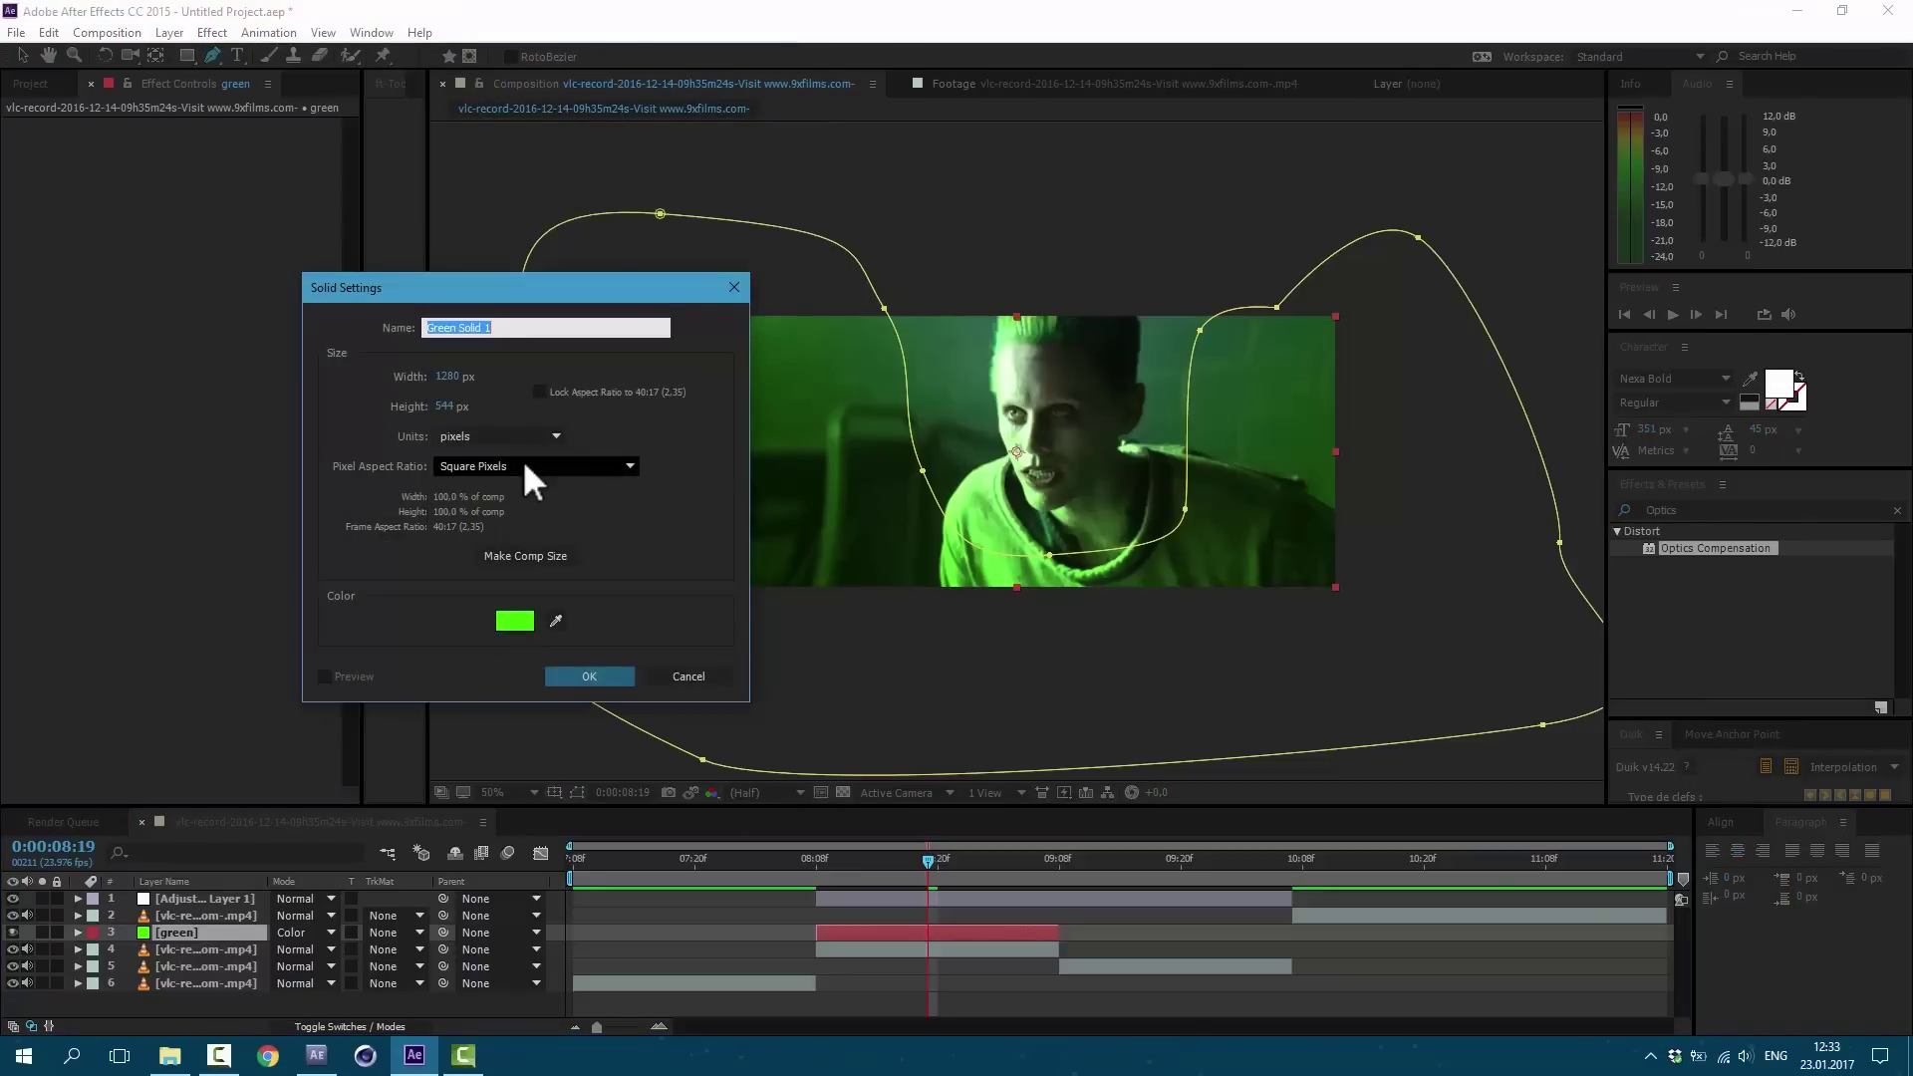
{"action": "type", "text": "purple"}
{"action": "left_click", "coordinate": [510, 620]}
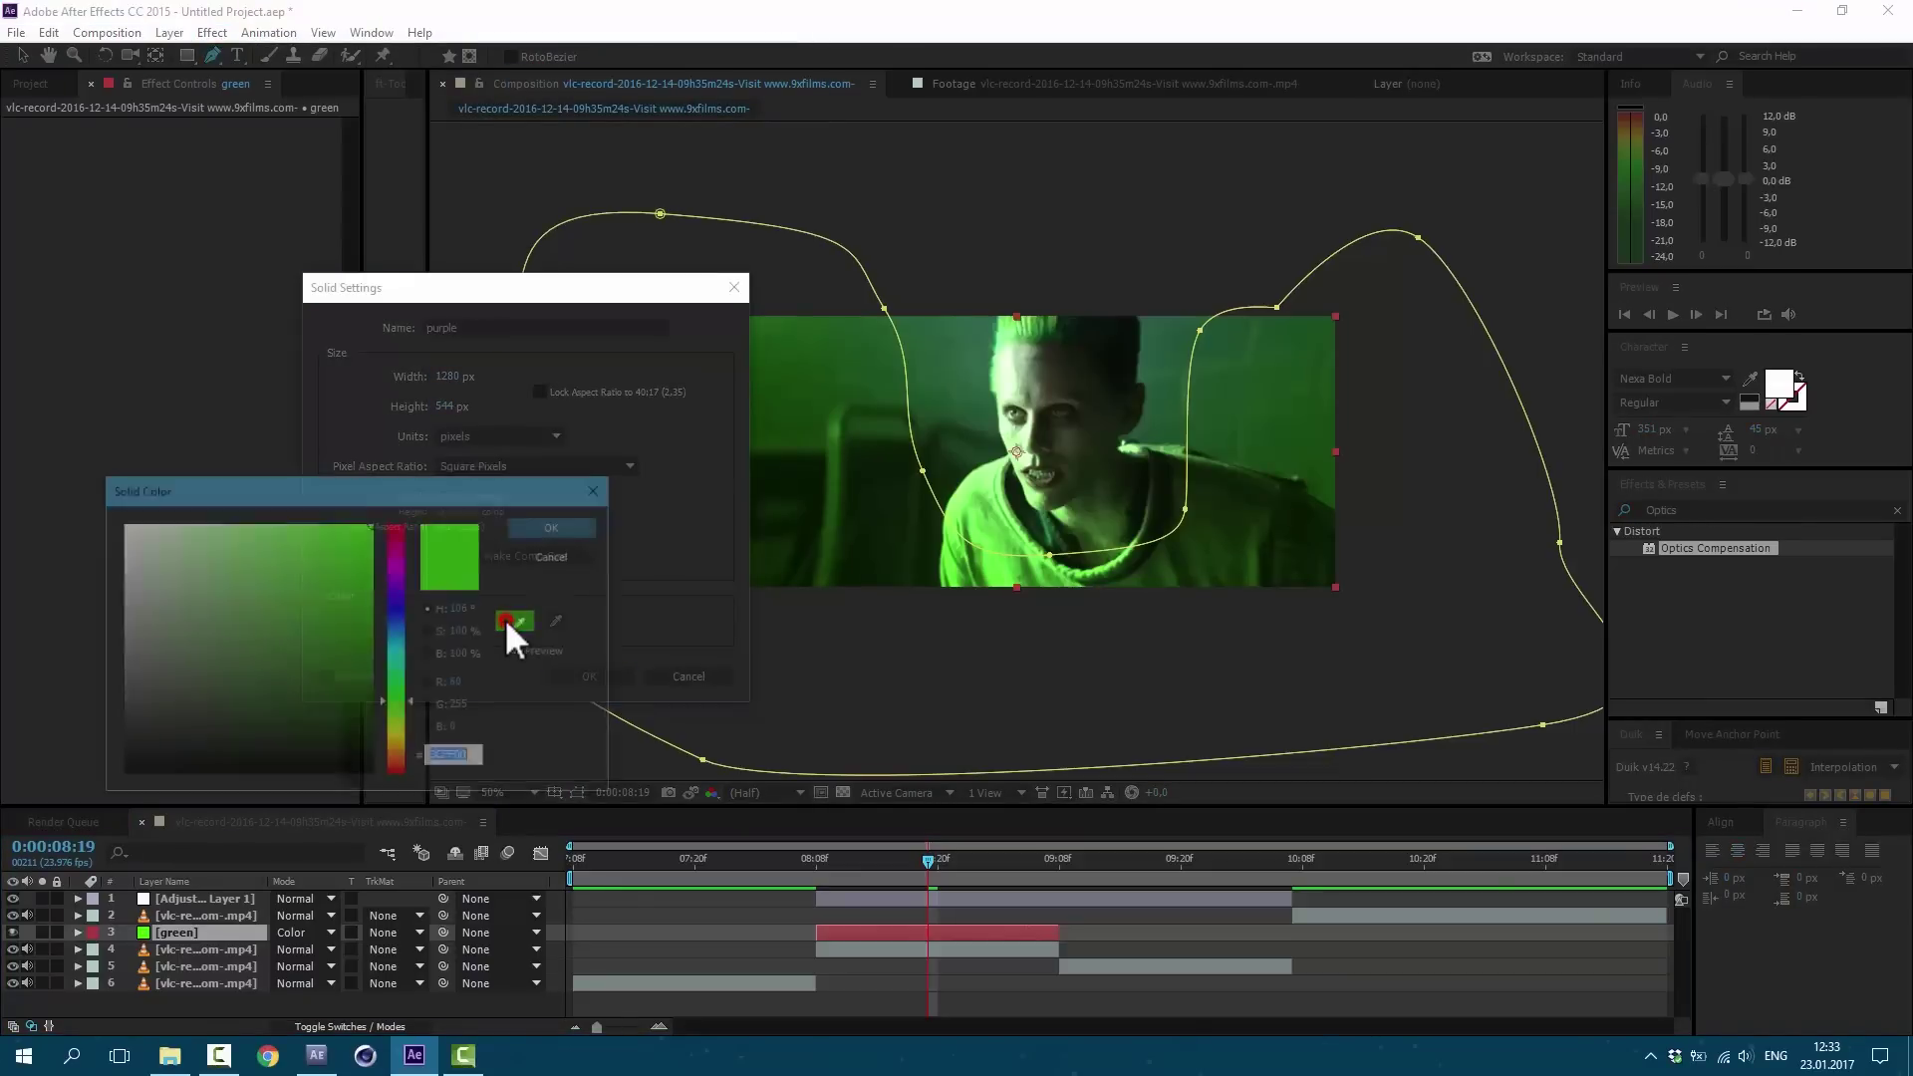
{"action": "left_click", "coordinate": [389, 579]}
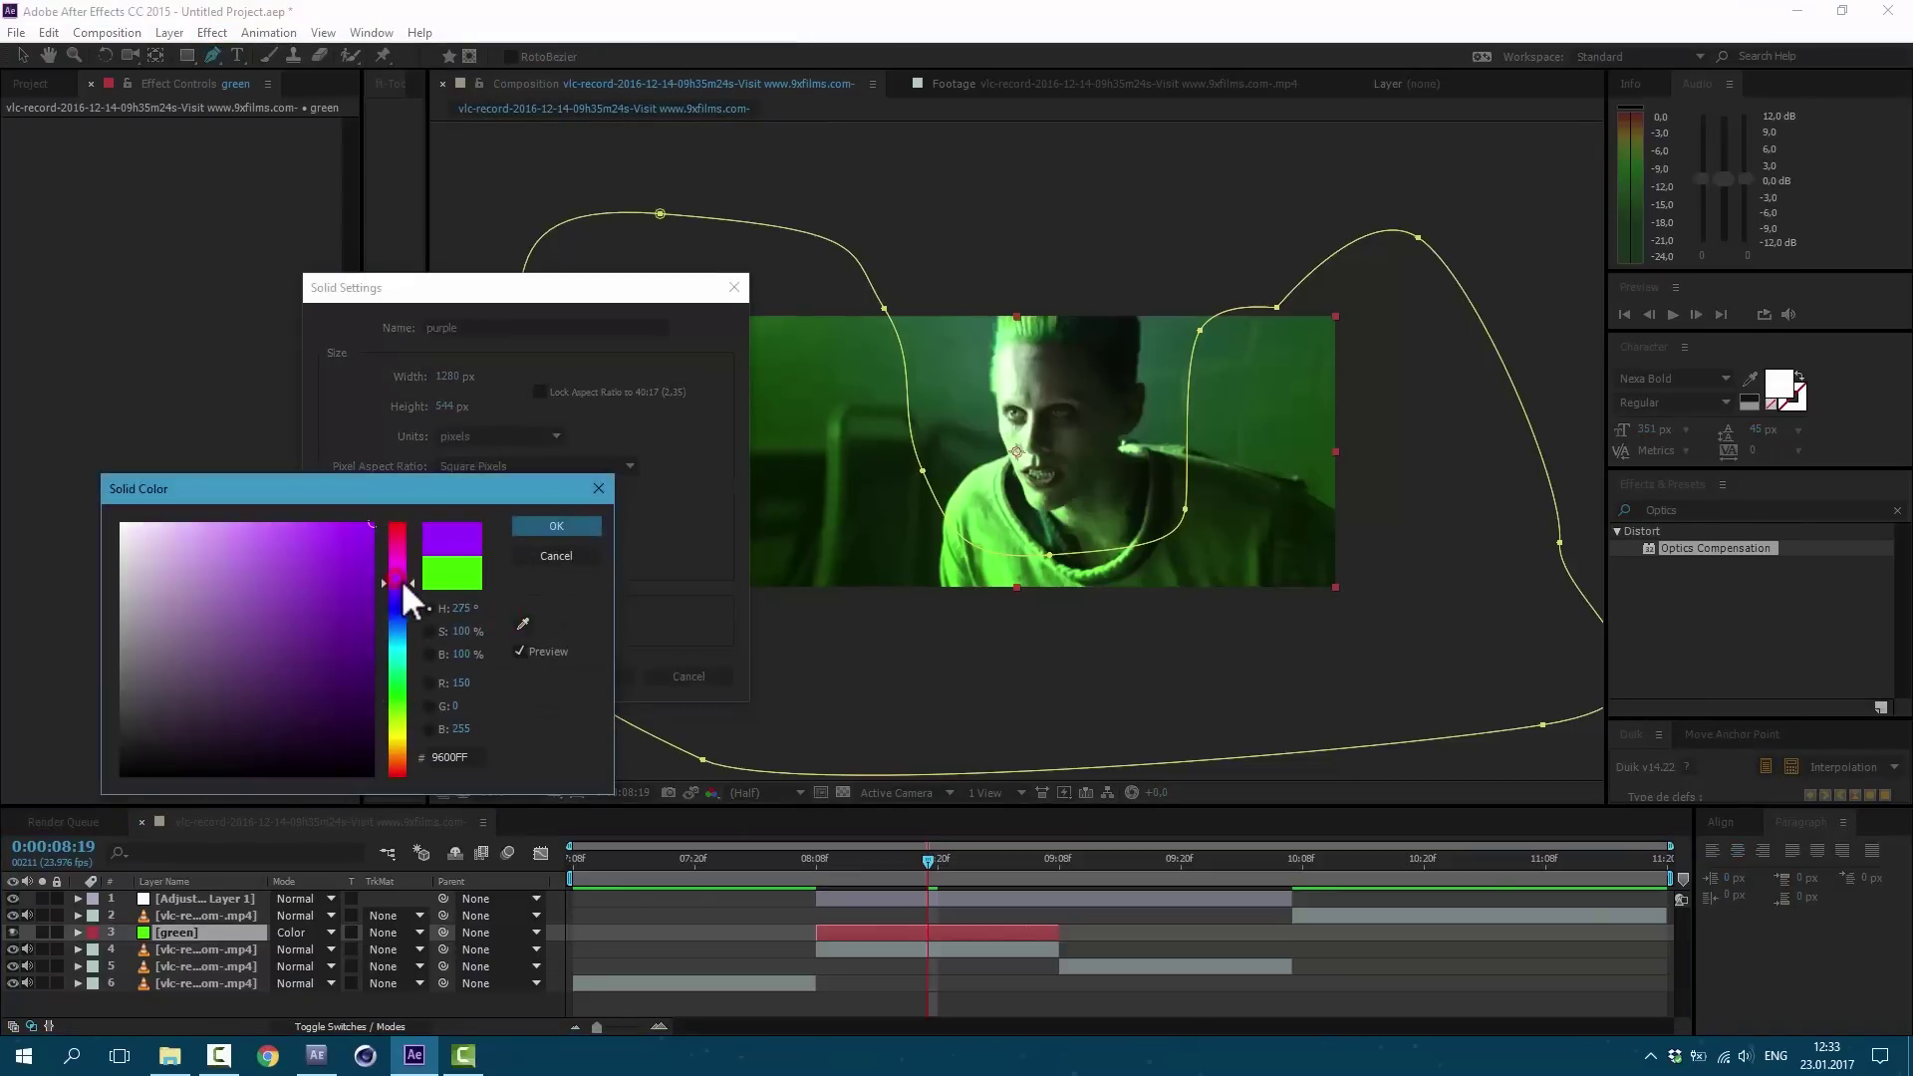
{"action": "left_click", "coordinate": [585, 525]}
{"action": "left_click", "coordinate": [589, 677]}
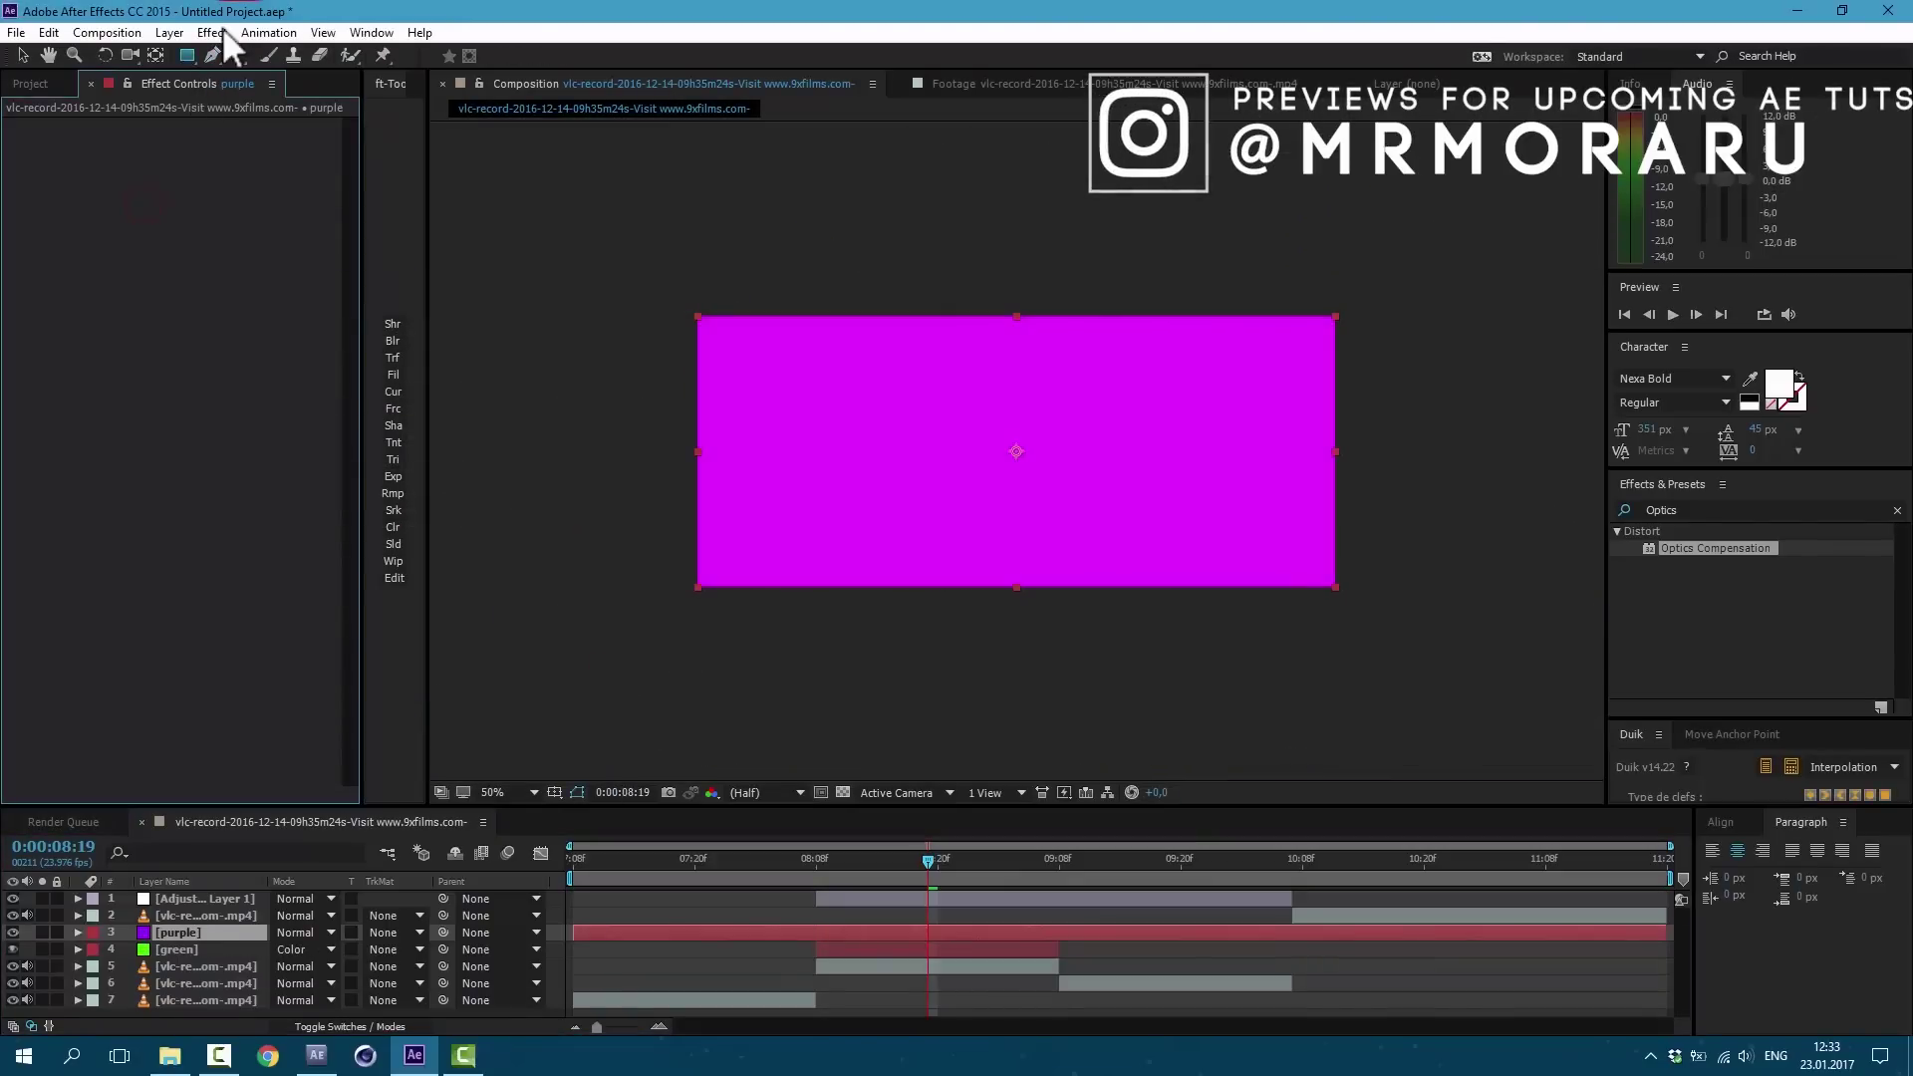
Step: Draw a Pen mask around the face on the purple solid and feather it to 412 px
{"action": "left_click", "coordinate": [211, 56]}
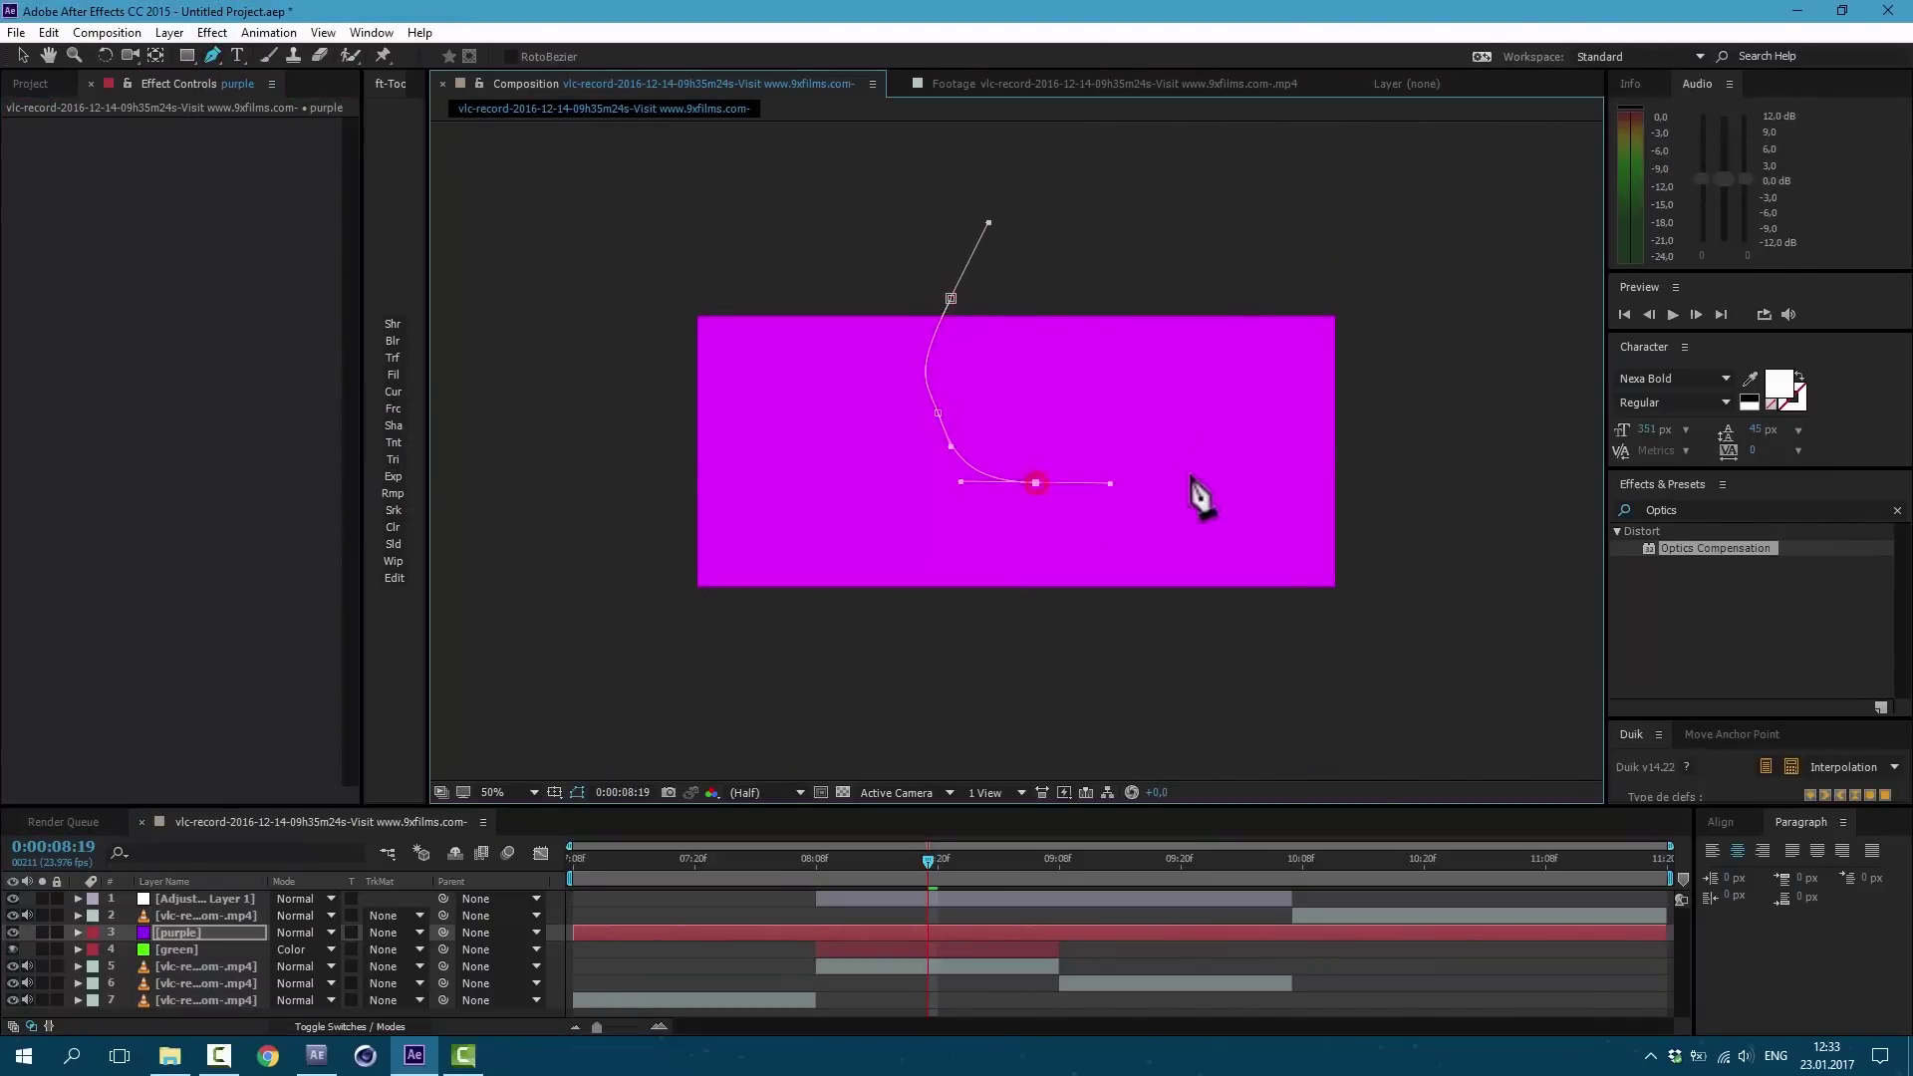
{"action": "left_click", "coordinate": [1191, 473]}
{"action": "left_click", "coordinate": [1211, 311]}
{"action": "left_click", "coordinate": [1092, 247]}
{"action": "left_click", "coordinate": [998, 262]}
{"action": "left_click", "coordinate": [951, 298]}
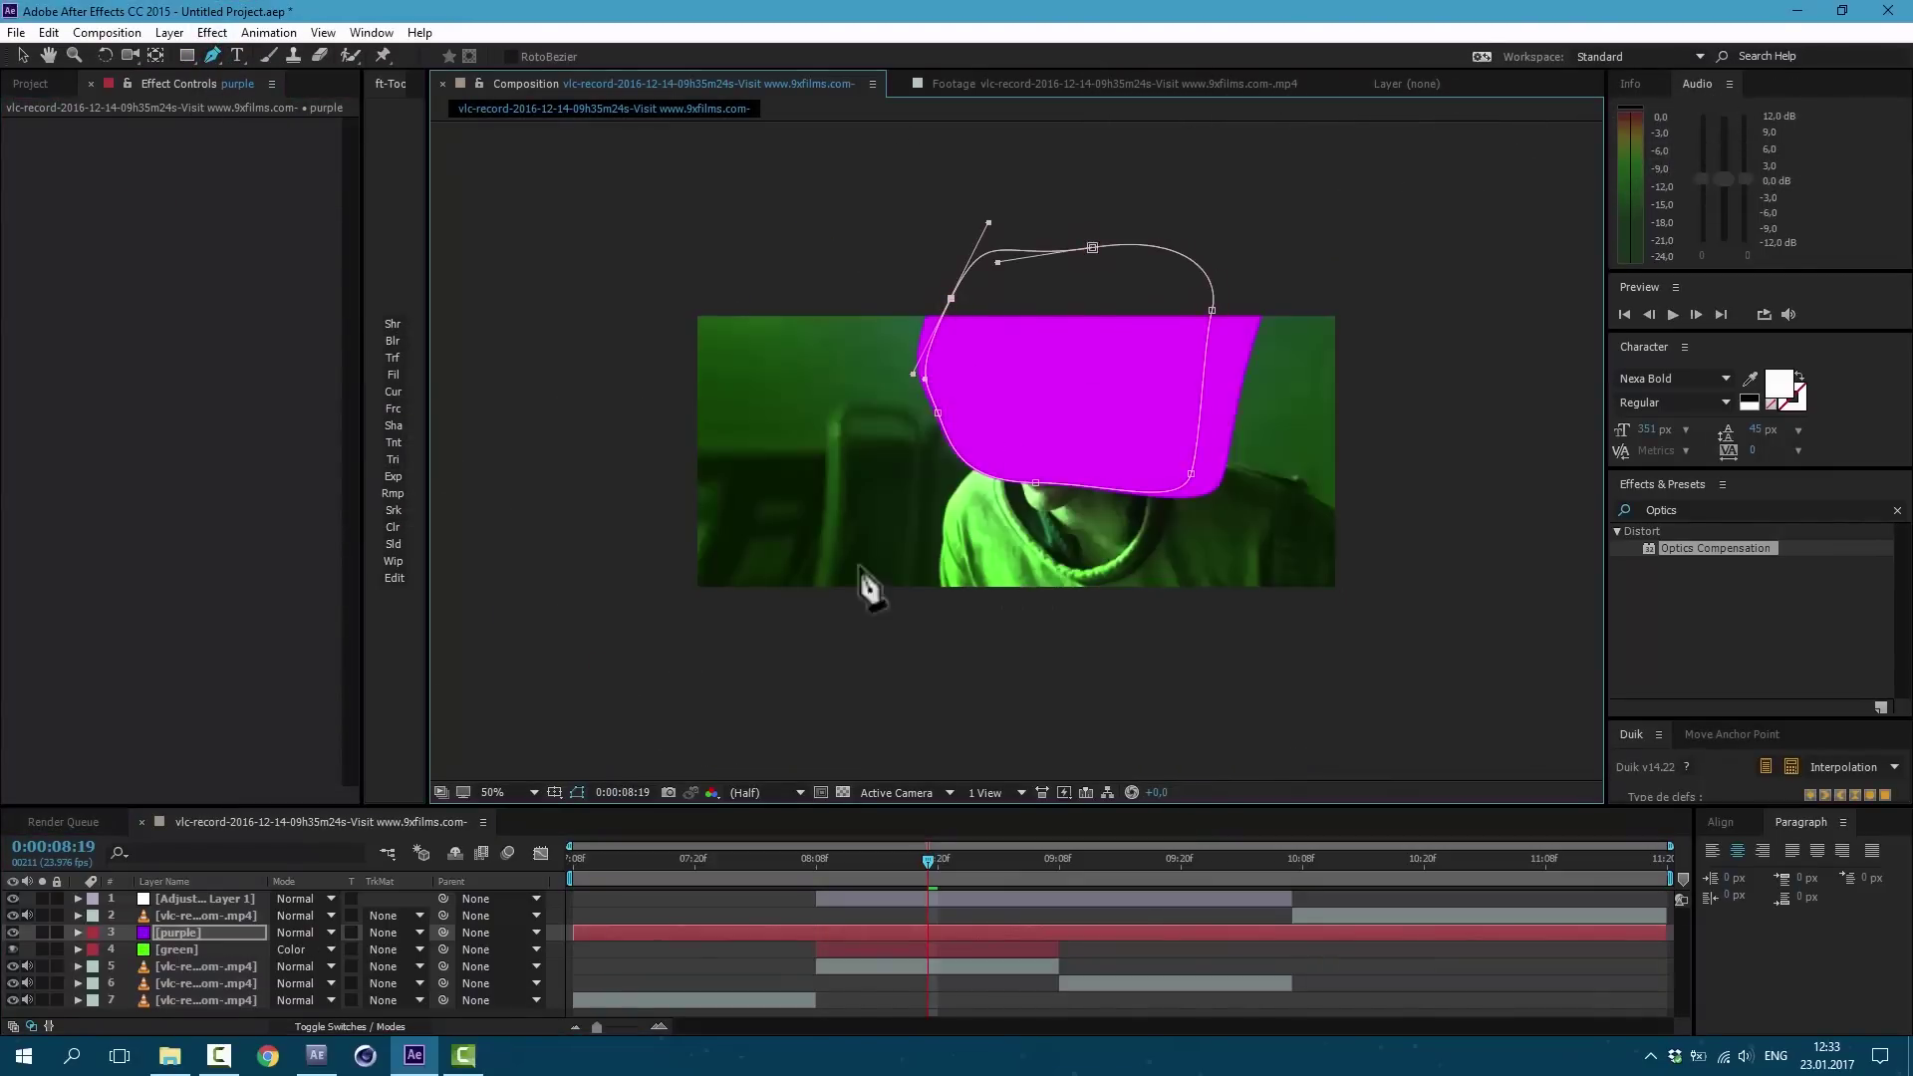
{"action": "key", "text": "f"}
{"action": "left_click_drag", "start_coordinate": [299, 966], "coordinate": [725, 970]}
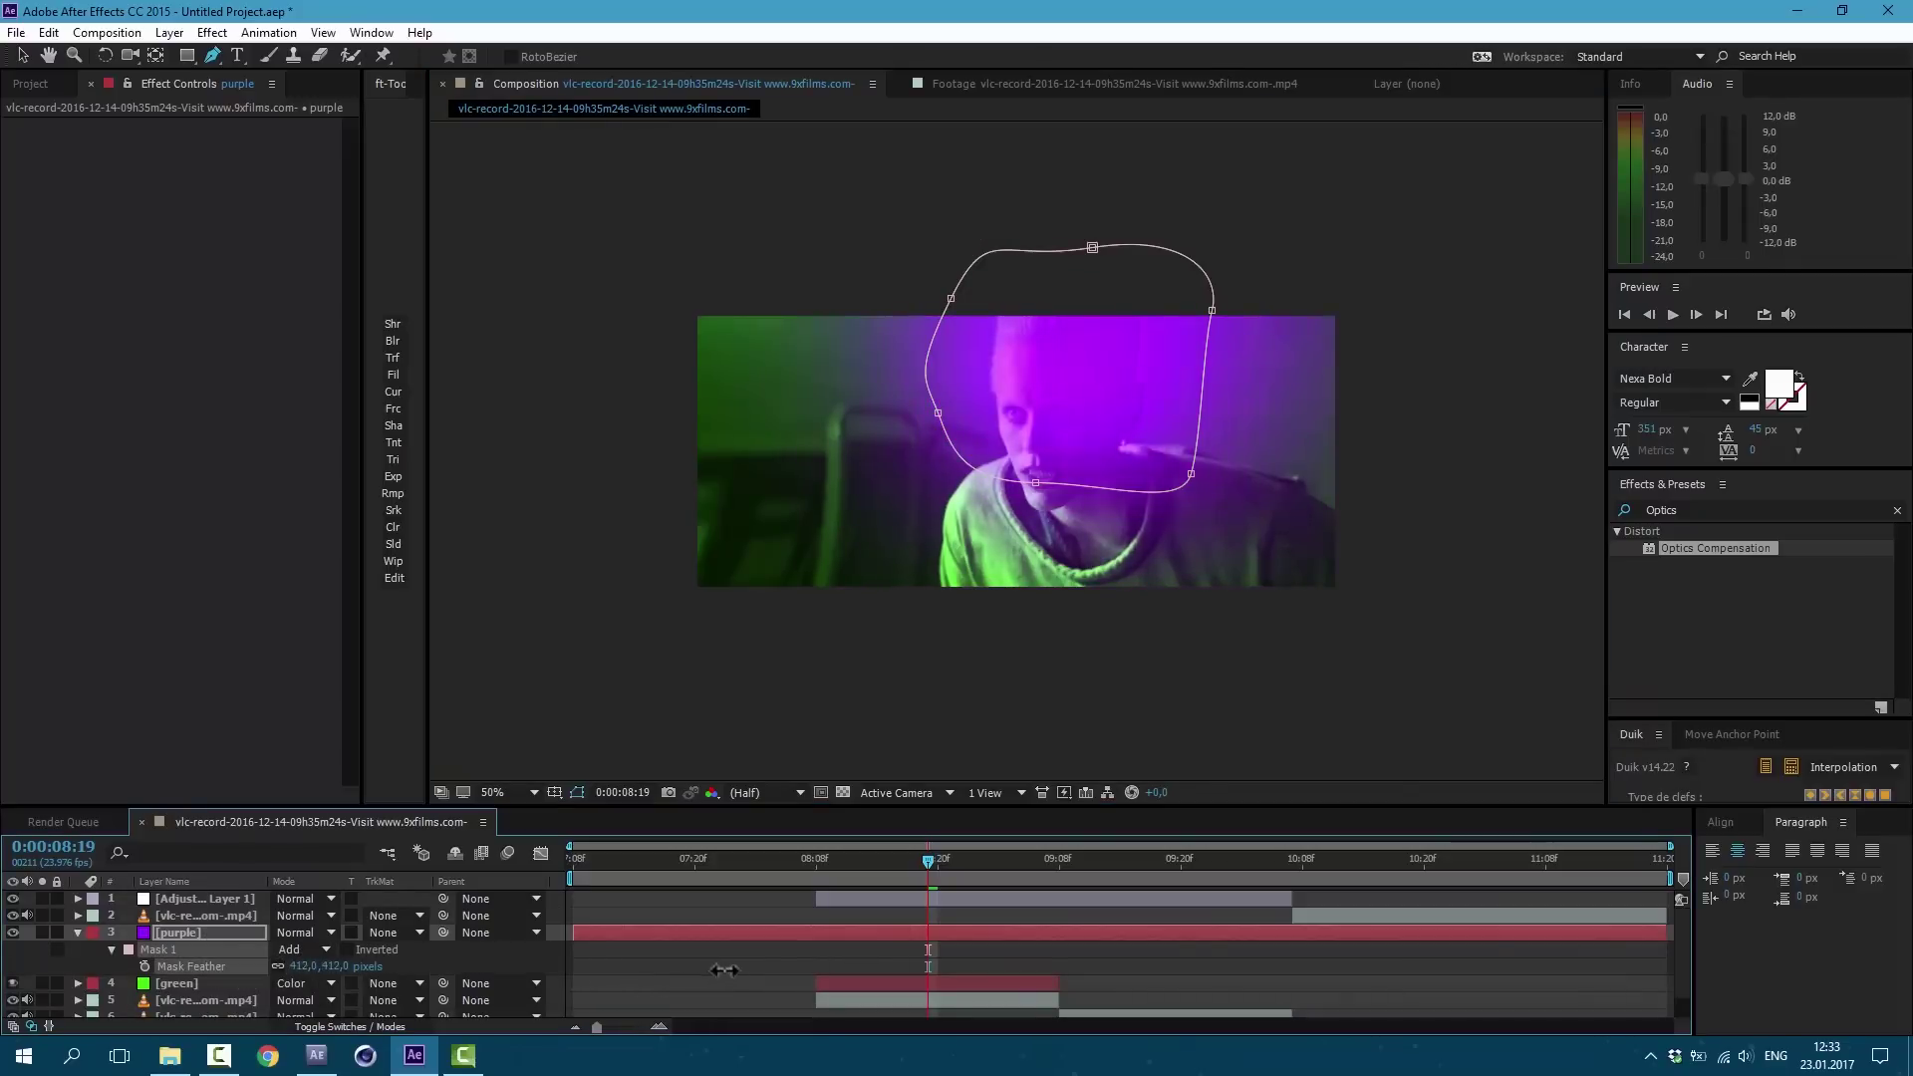
Step: Set the purple layer to Color mode and trim it to match the green layer, ending near 09:08
{"action": "left_click", "coordinate": [301, 931]}
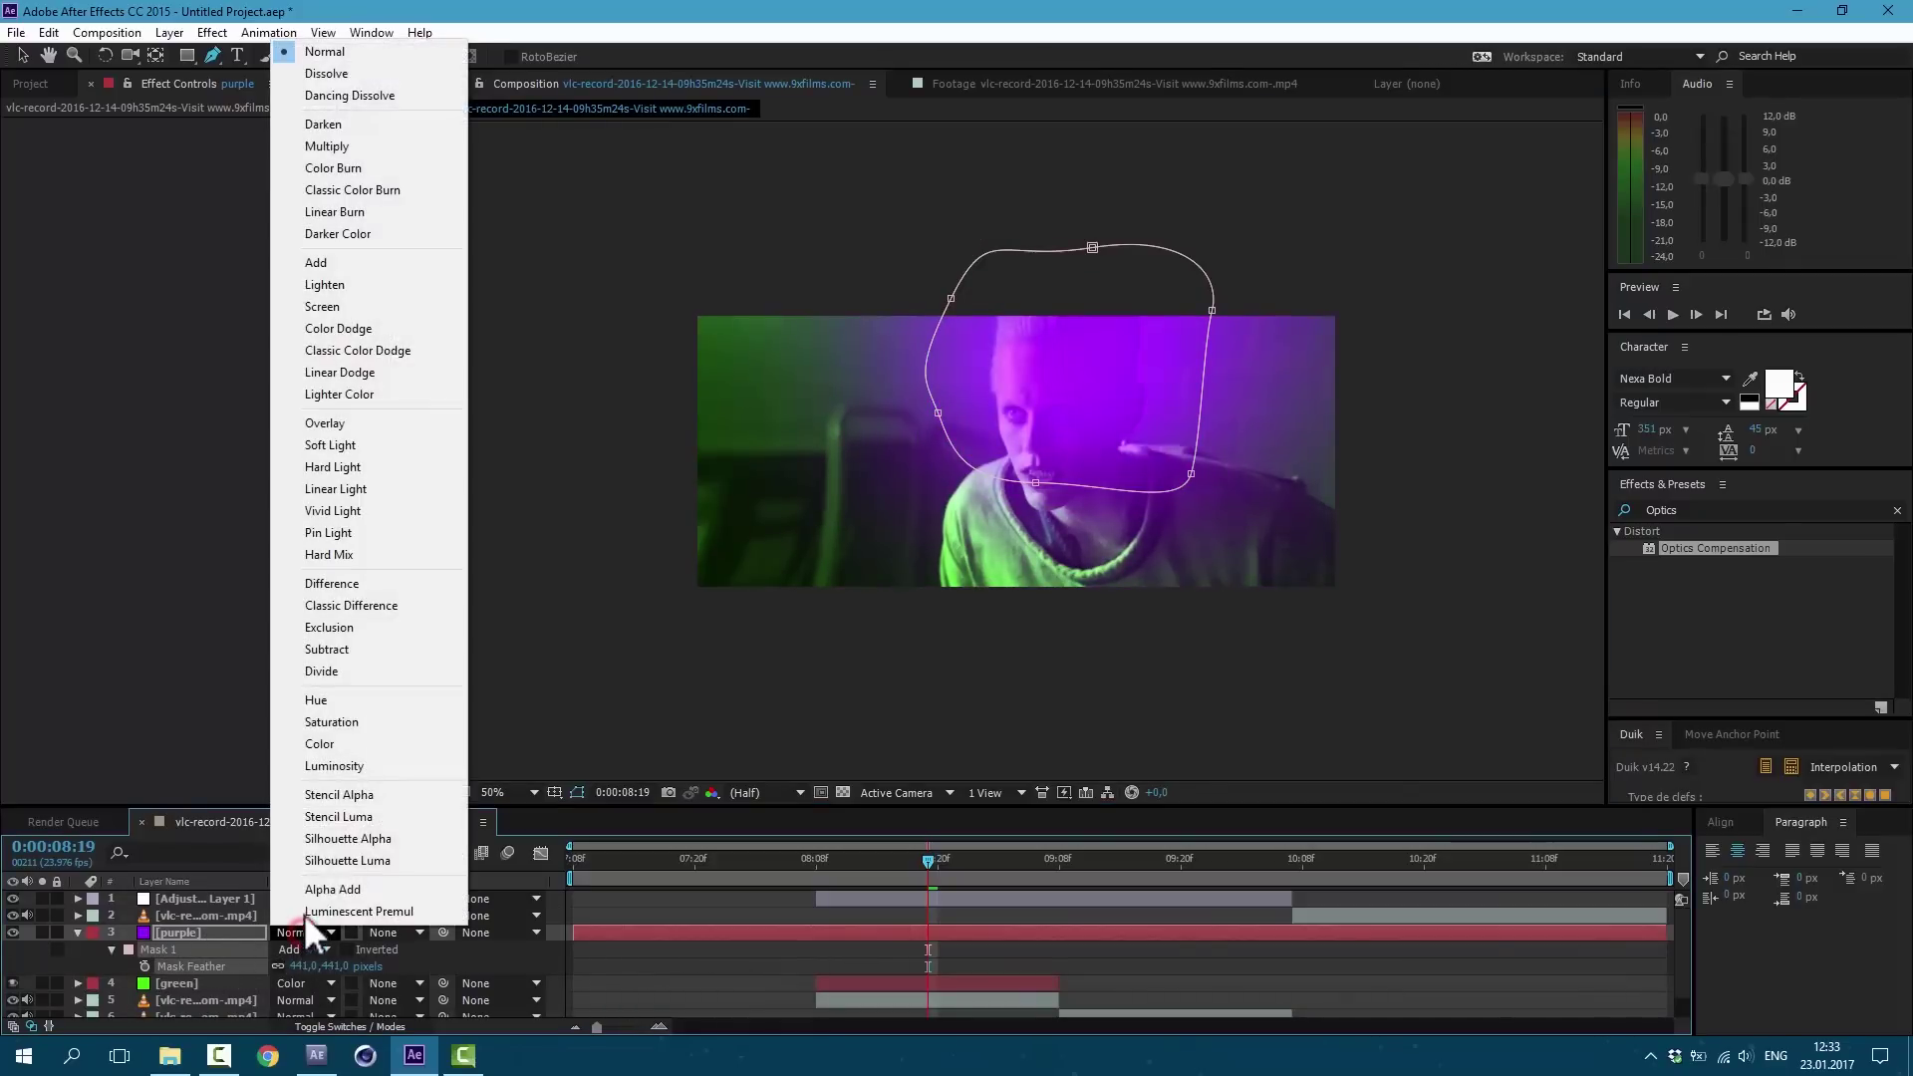
{"action": "left_click", "coordinate": [367, 745]}
{"action": "left_click_drag", "start_coordinate": [573, 932], "coordinate": [847, 933]}
{"action": "left_click_drag", "start_coordinate": [1666, 933], "coordinate": [1058, 933]}
{"action": "left_click", "coordinate": [923, 953]}
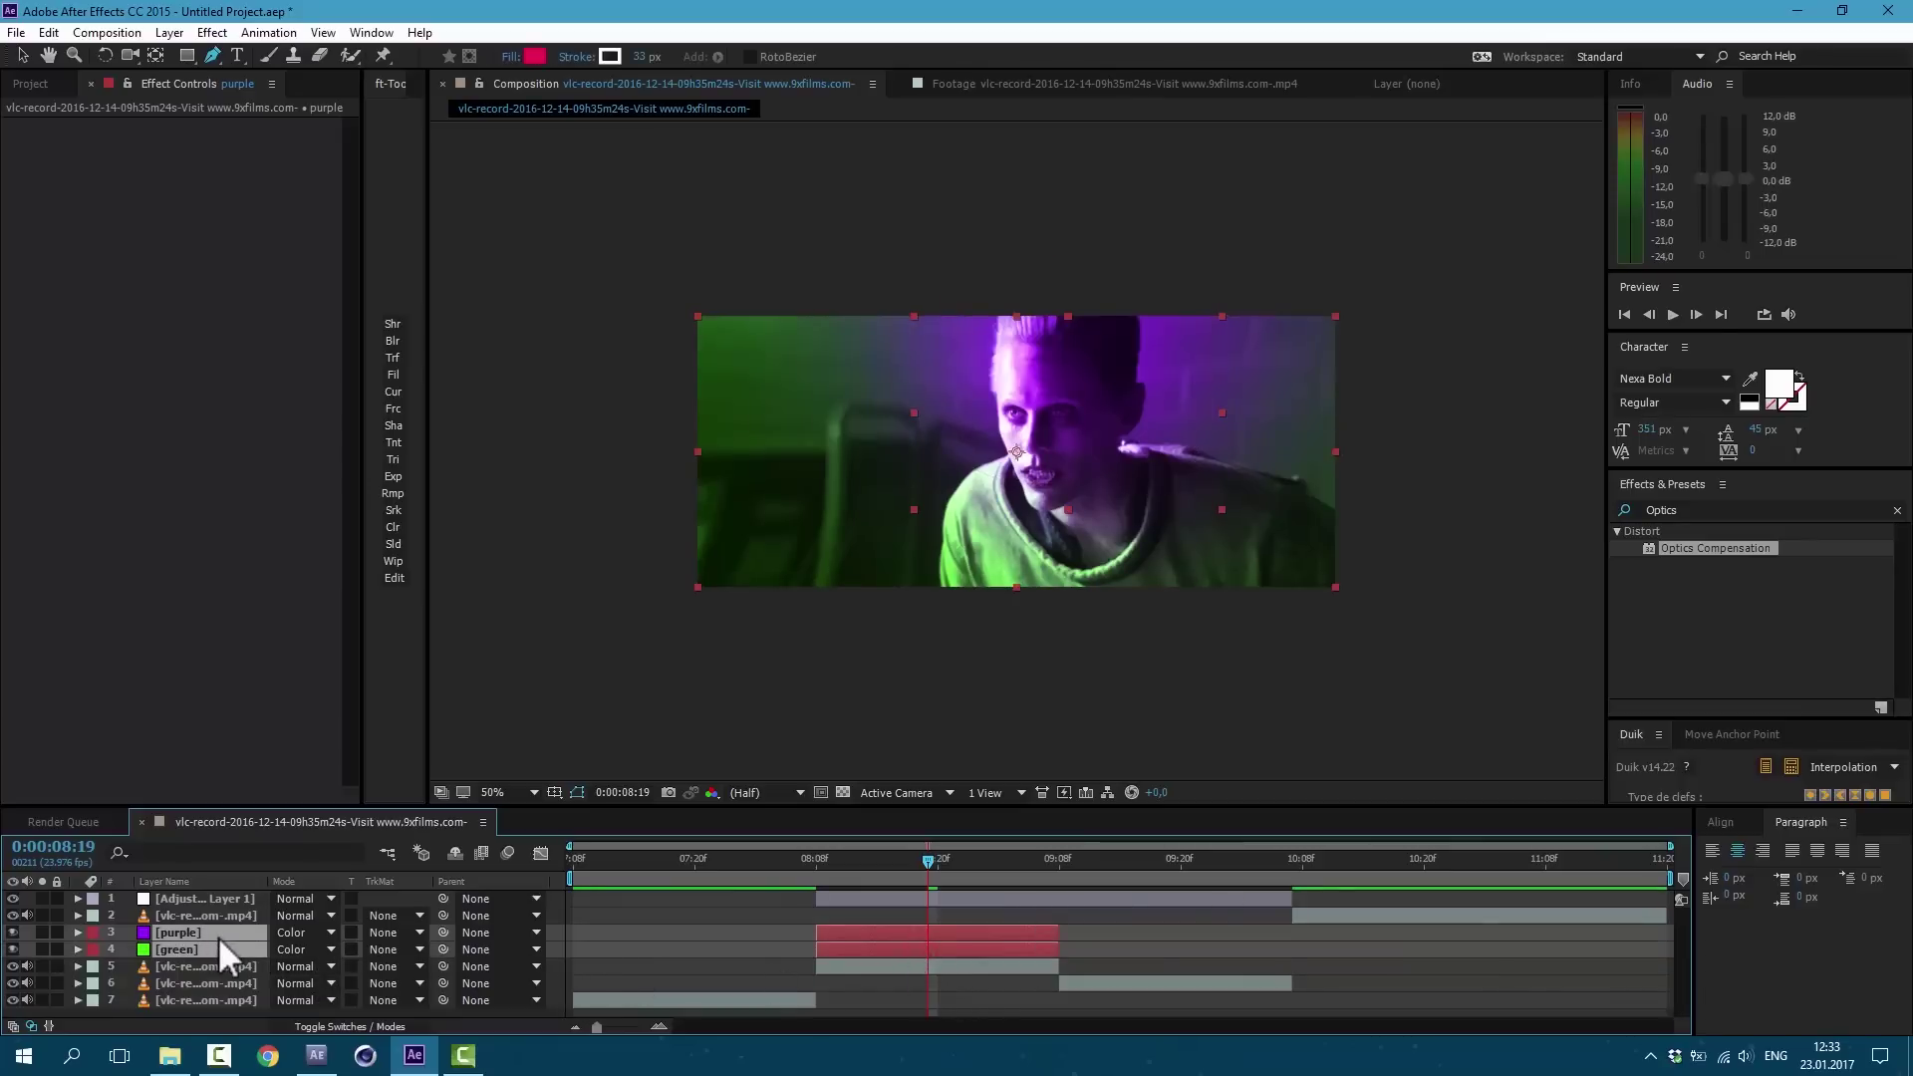
Step: Lower the purple and green tint opacities to about 41% and 39%
{"action": "key", "text": "t"}
{"action": "left_click_drag", "start_coordinate": [285, 948], "coordinate": [247, 980]}
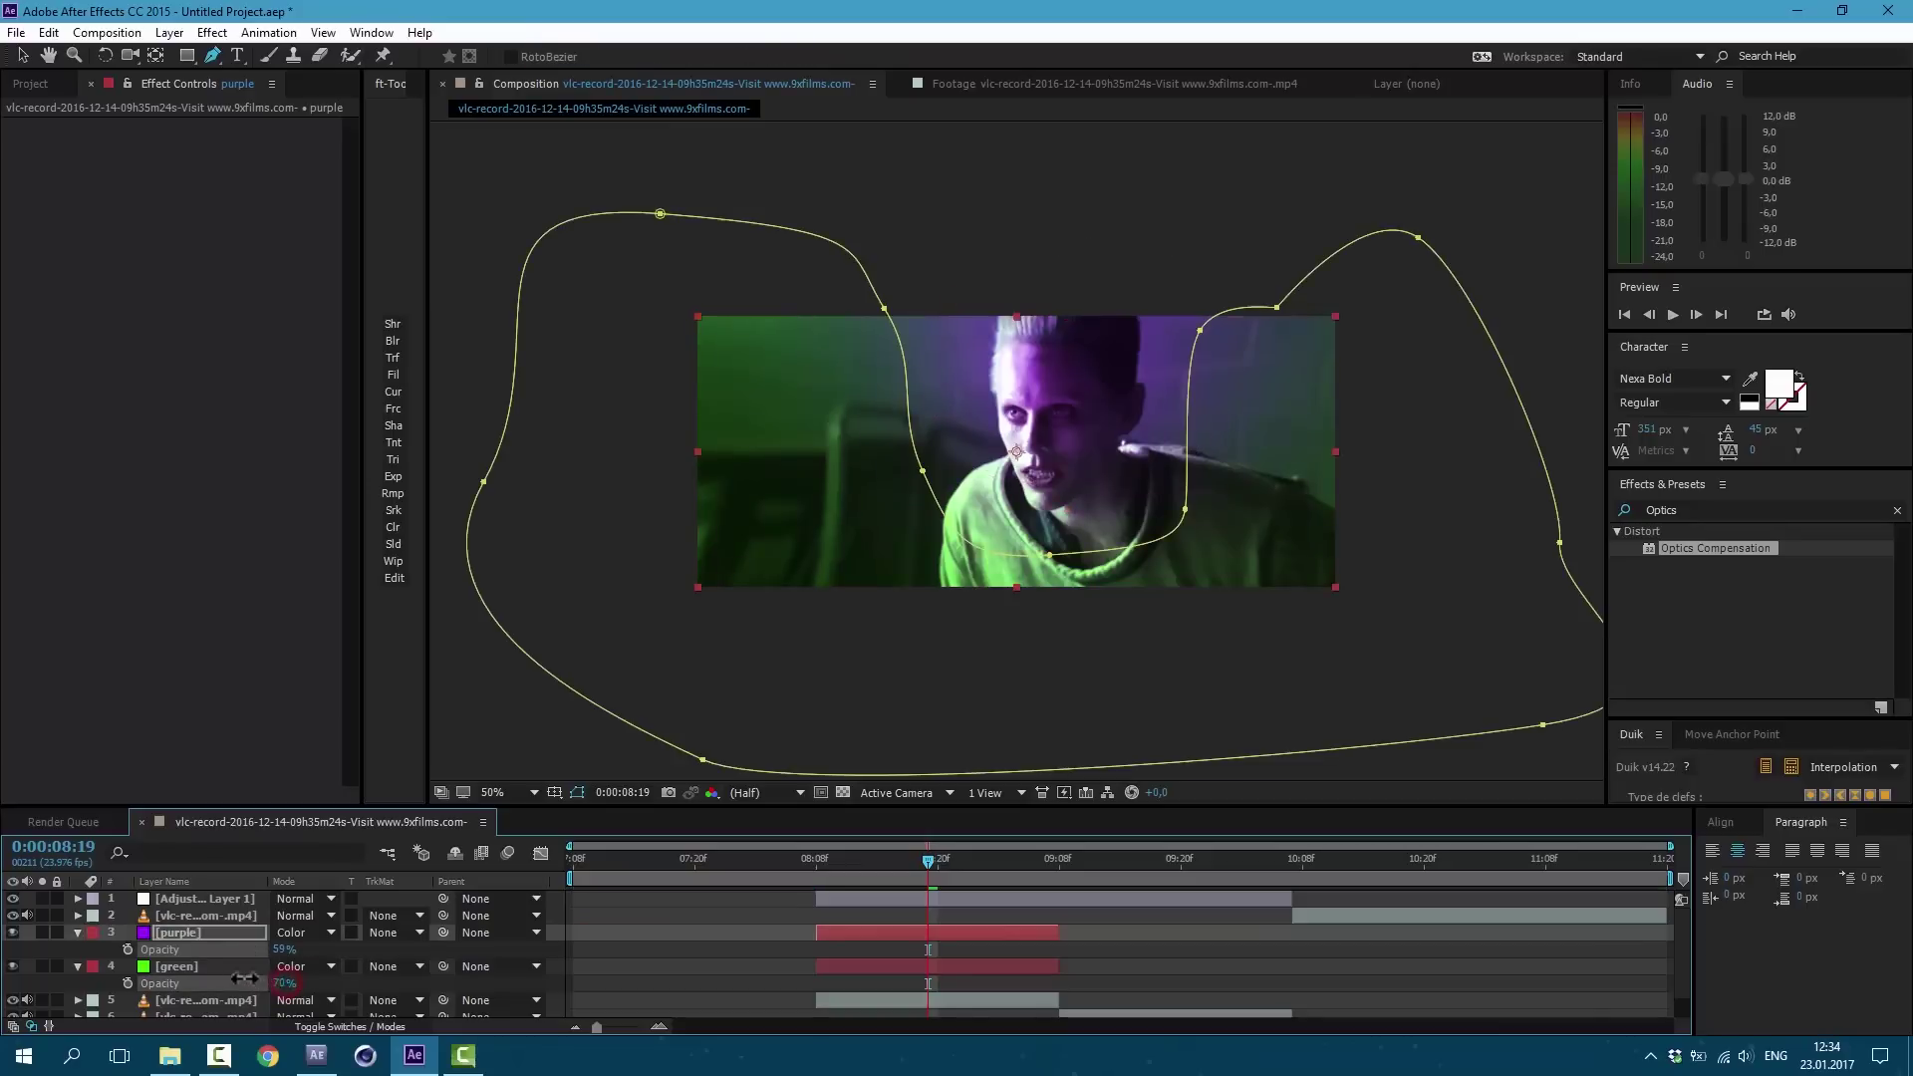
{"action": "left_click", "coordinate": [207, 965], "text": "ctrl"}
{"action": "key", "text": "t"}
Step: Duplicate the purple and green pair and move the copies onto the next clip
{"action": "key", "text": "ctrl+d"}
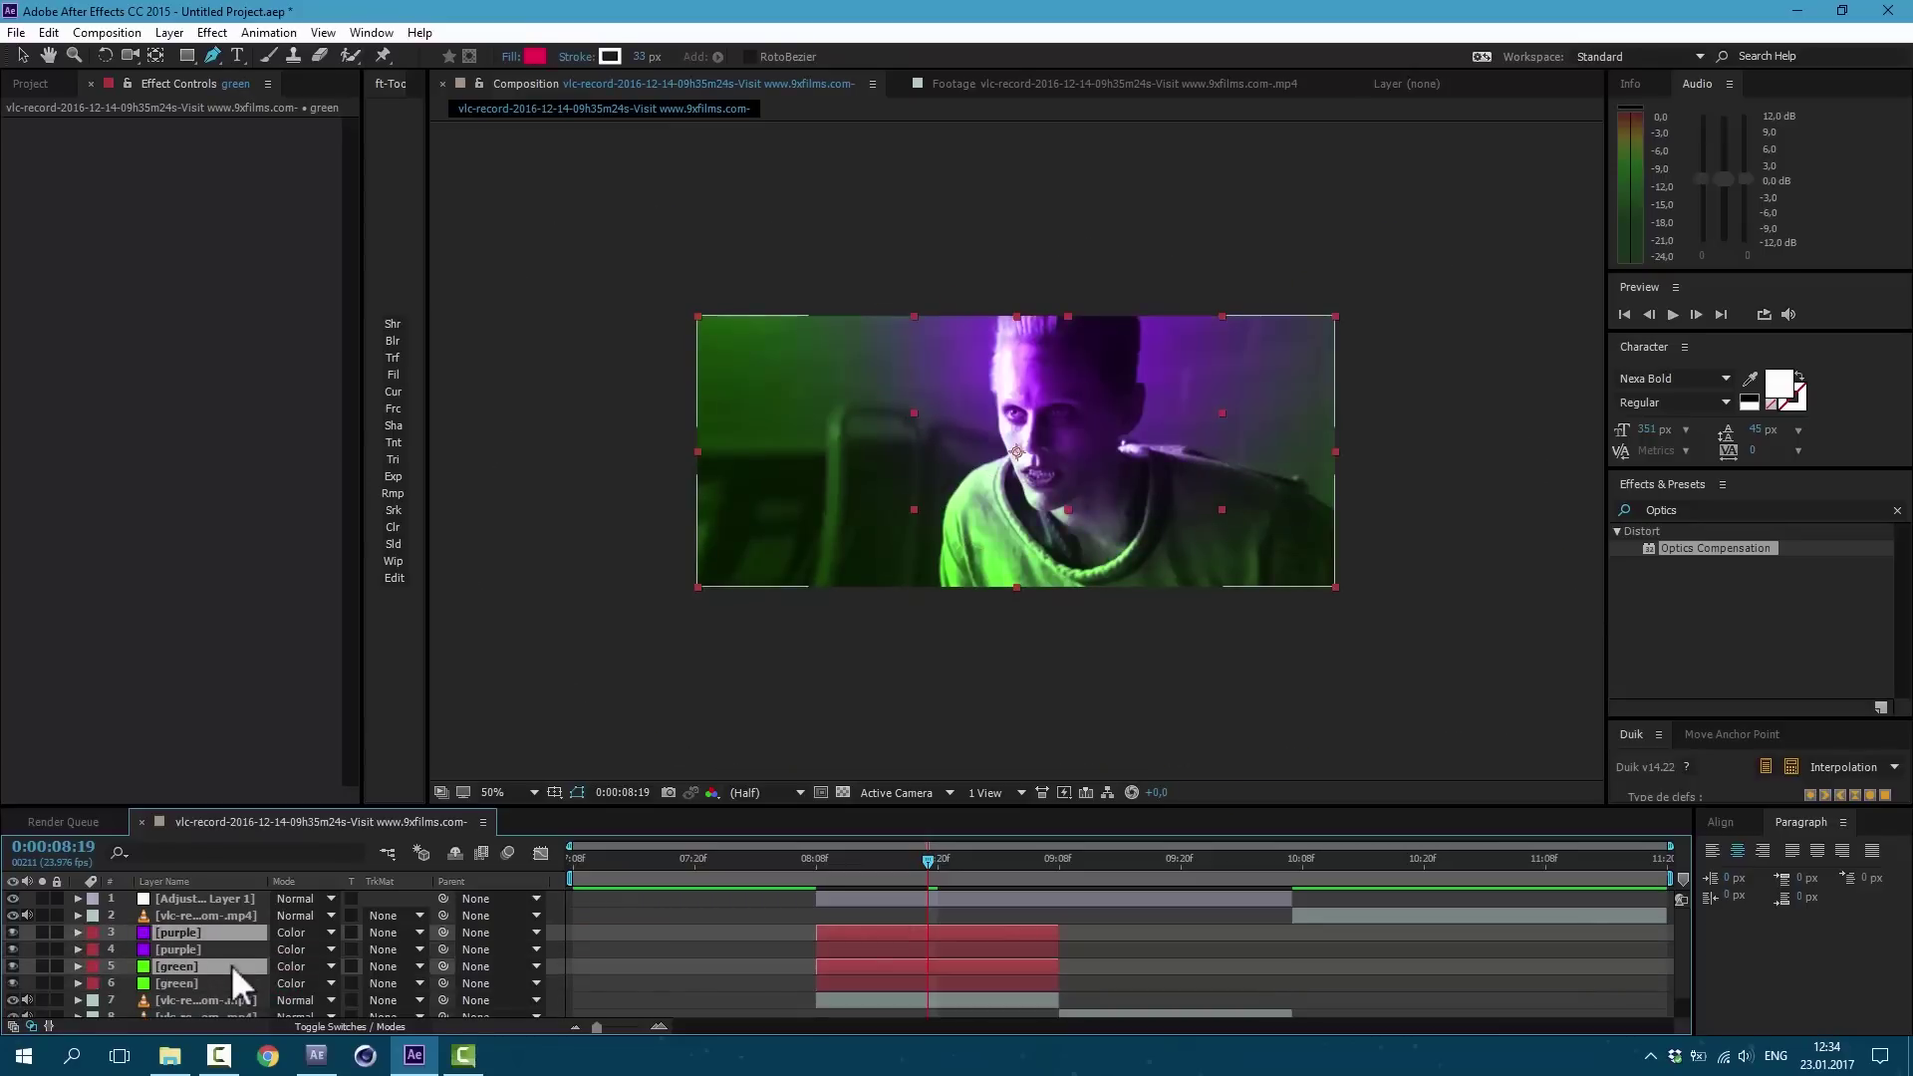
{"action": "left_click_drag", "start_coordinate": [213, 960], "coordinate": [221, 946]}
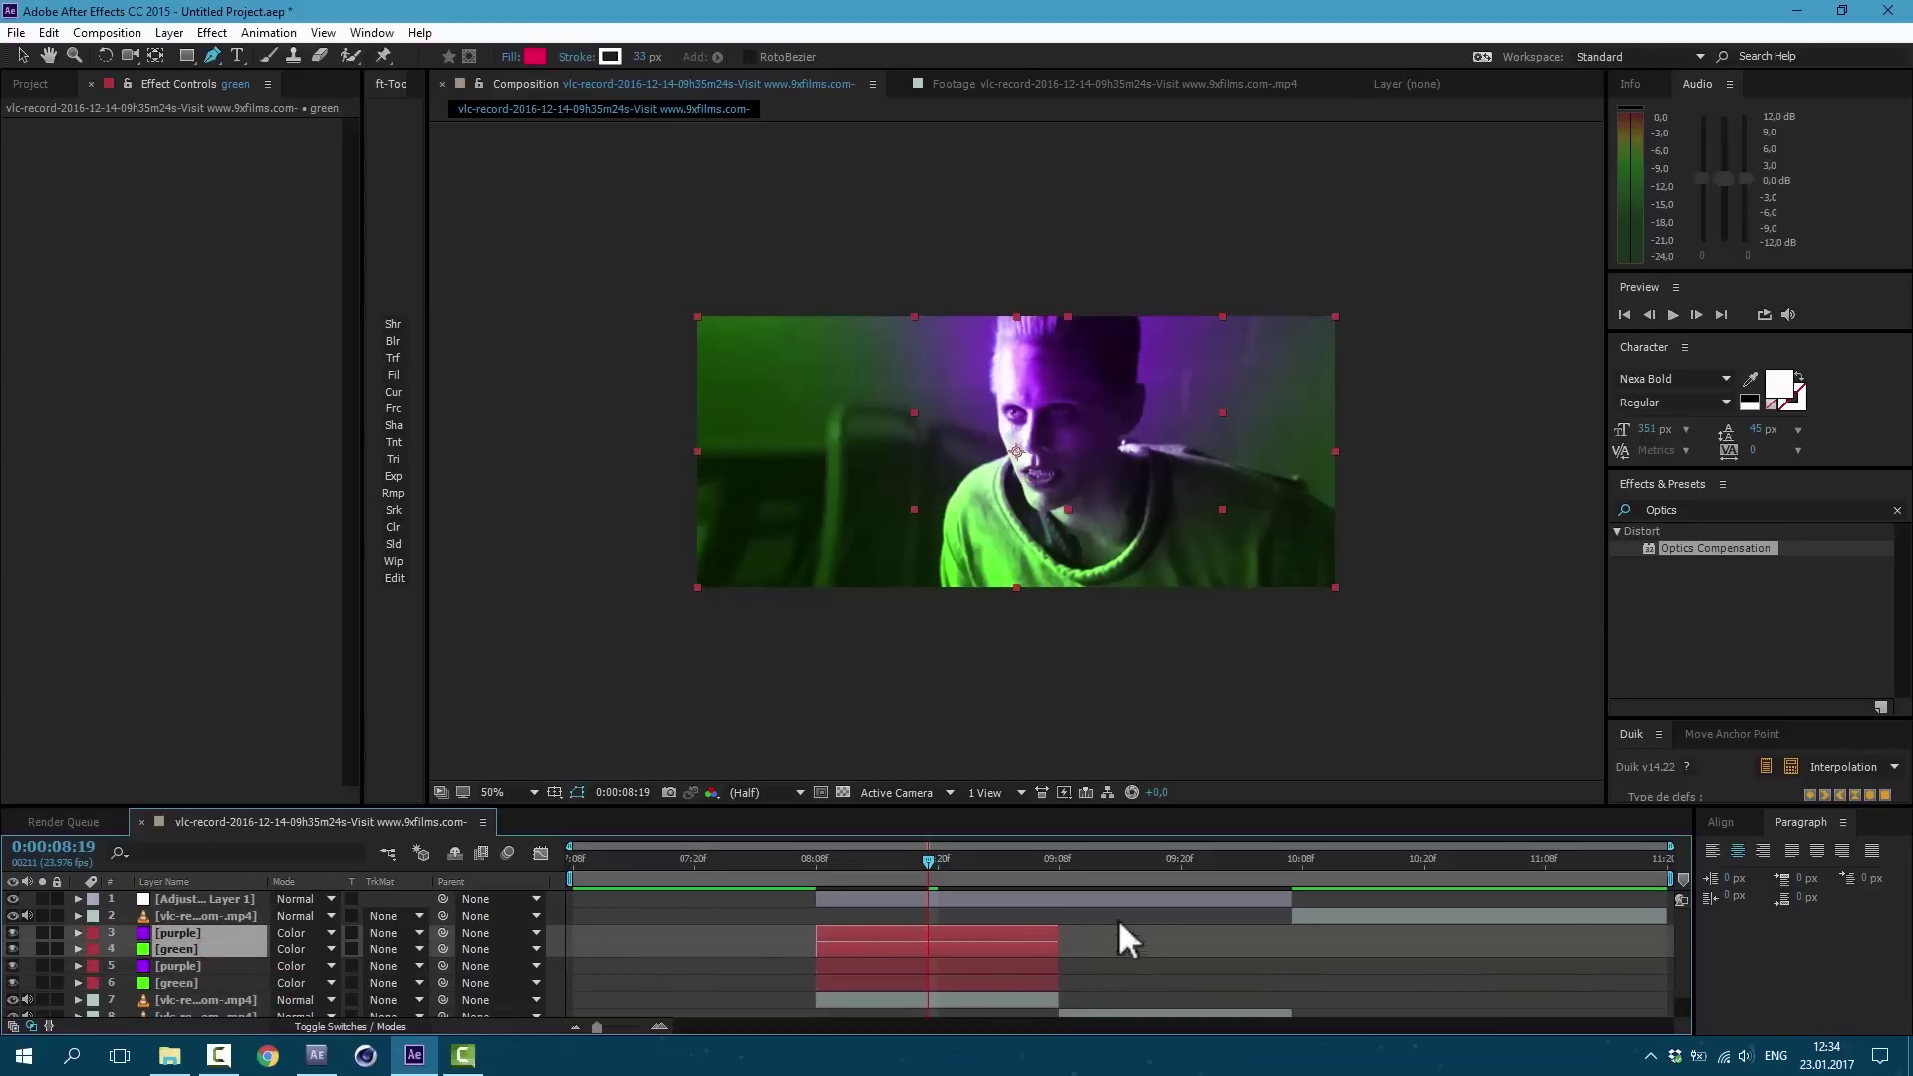
{"action": "left_click_drag", "start_coordinate": [973, 943], "coordinate": [1216, 926]}
{"action": "left_click", "coordinate": [1122, 951]}
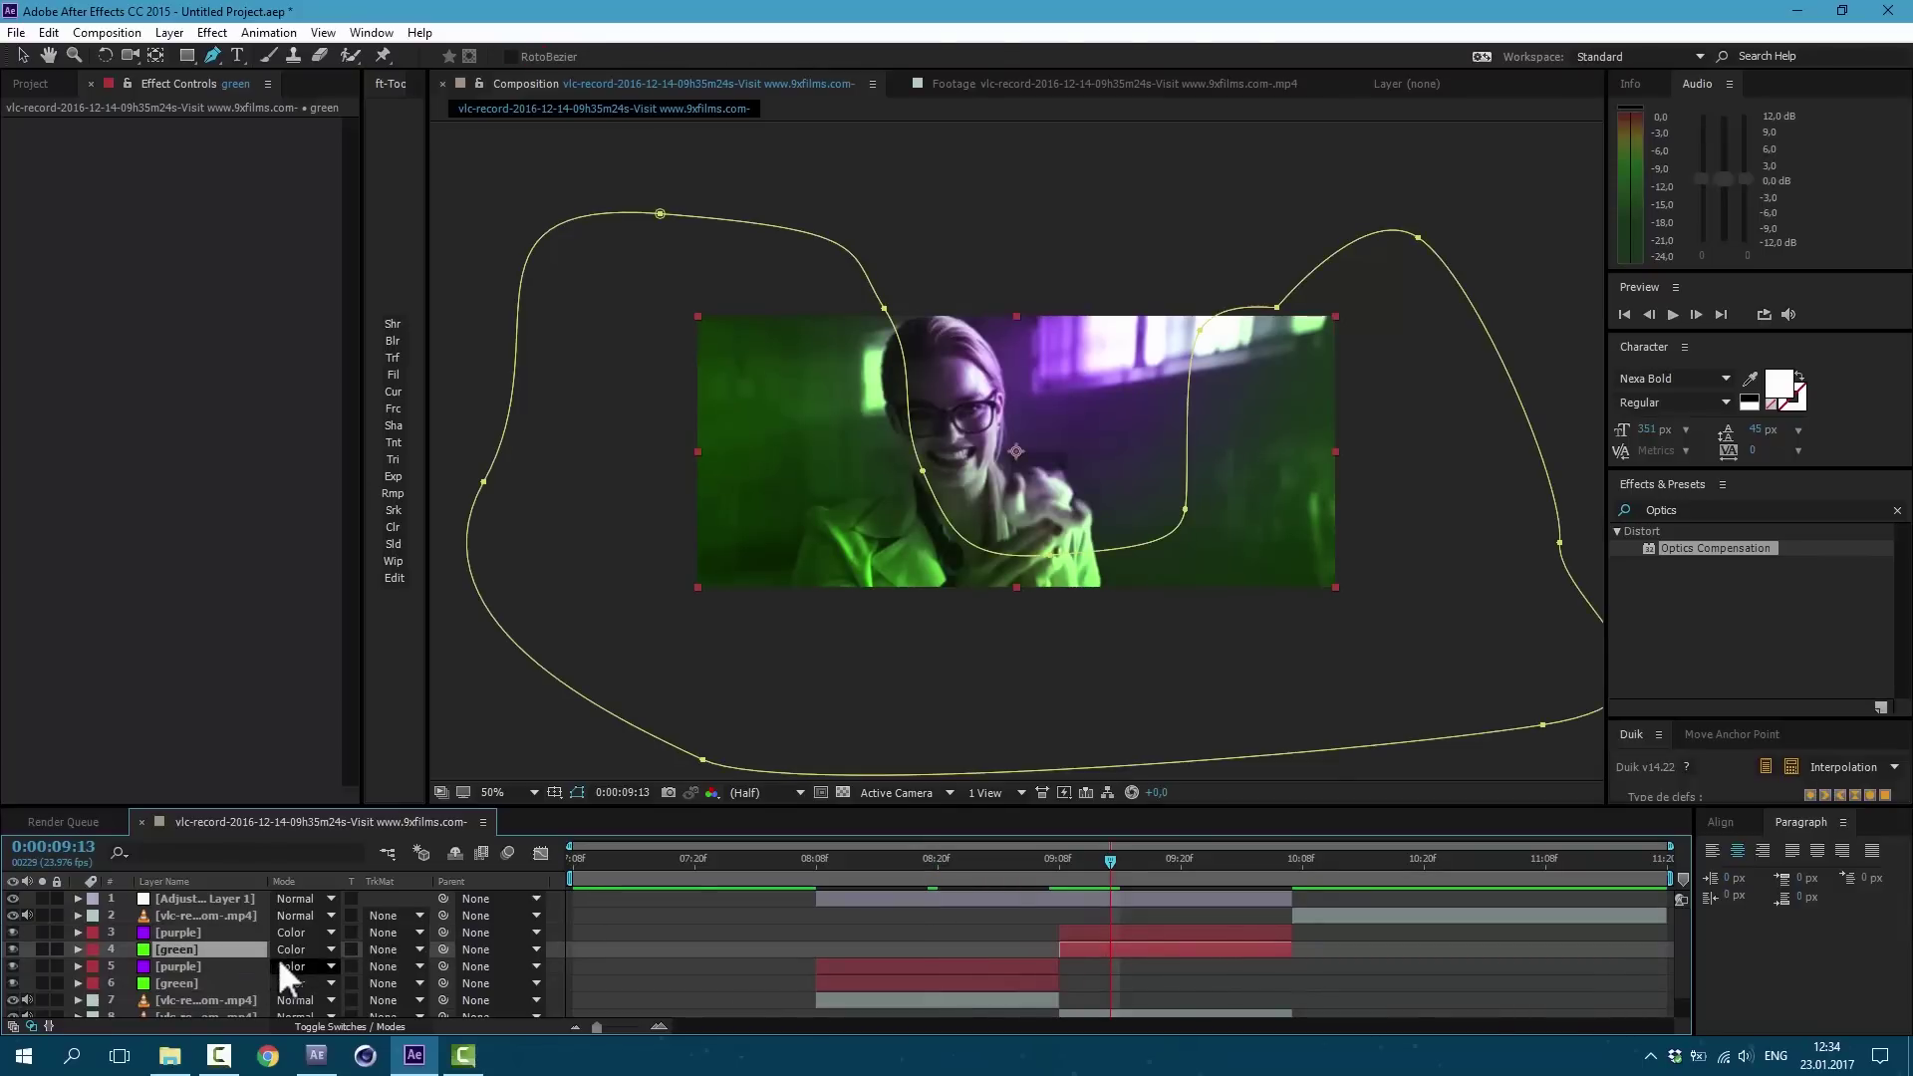
{"action": "key", "text": "t"}
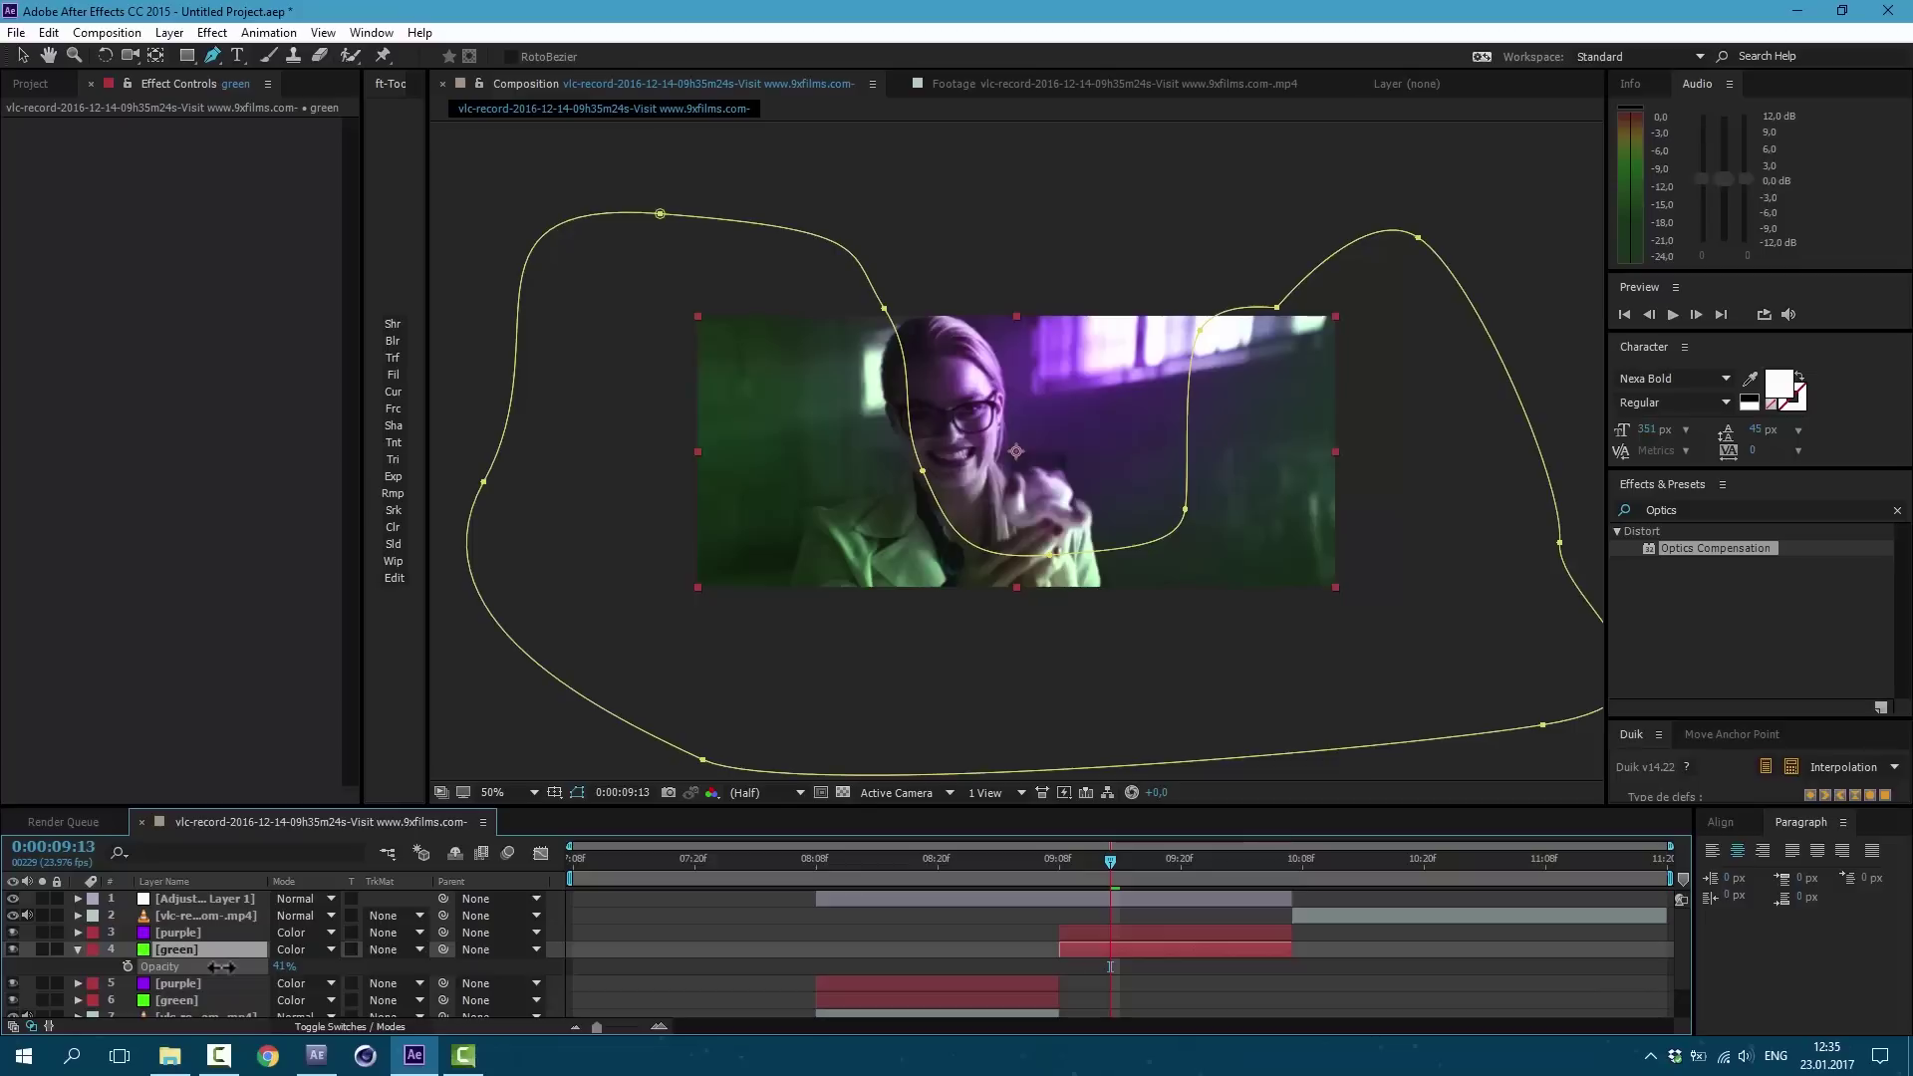
Step: Try enlarging the copied purple mask, undo it, and check the purple layer's opacity
{"action": "left_click", "coordinate": [177, 932]}
{"action": "key", "text": "v"}
{"action": "double_click", "coordinate": [1041, 493]}
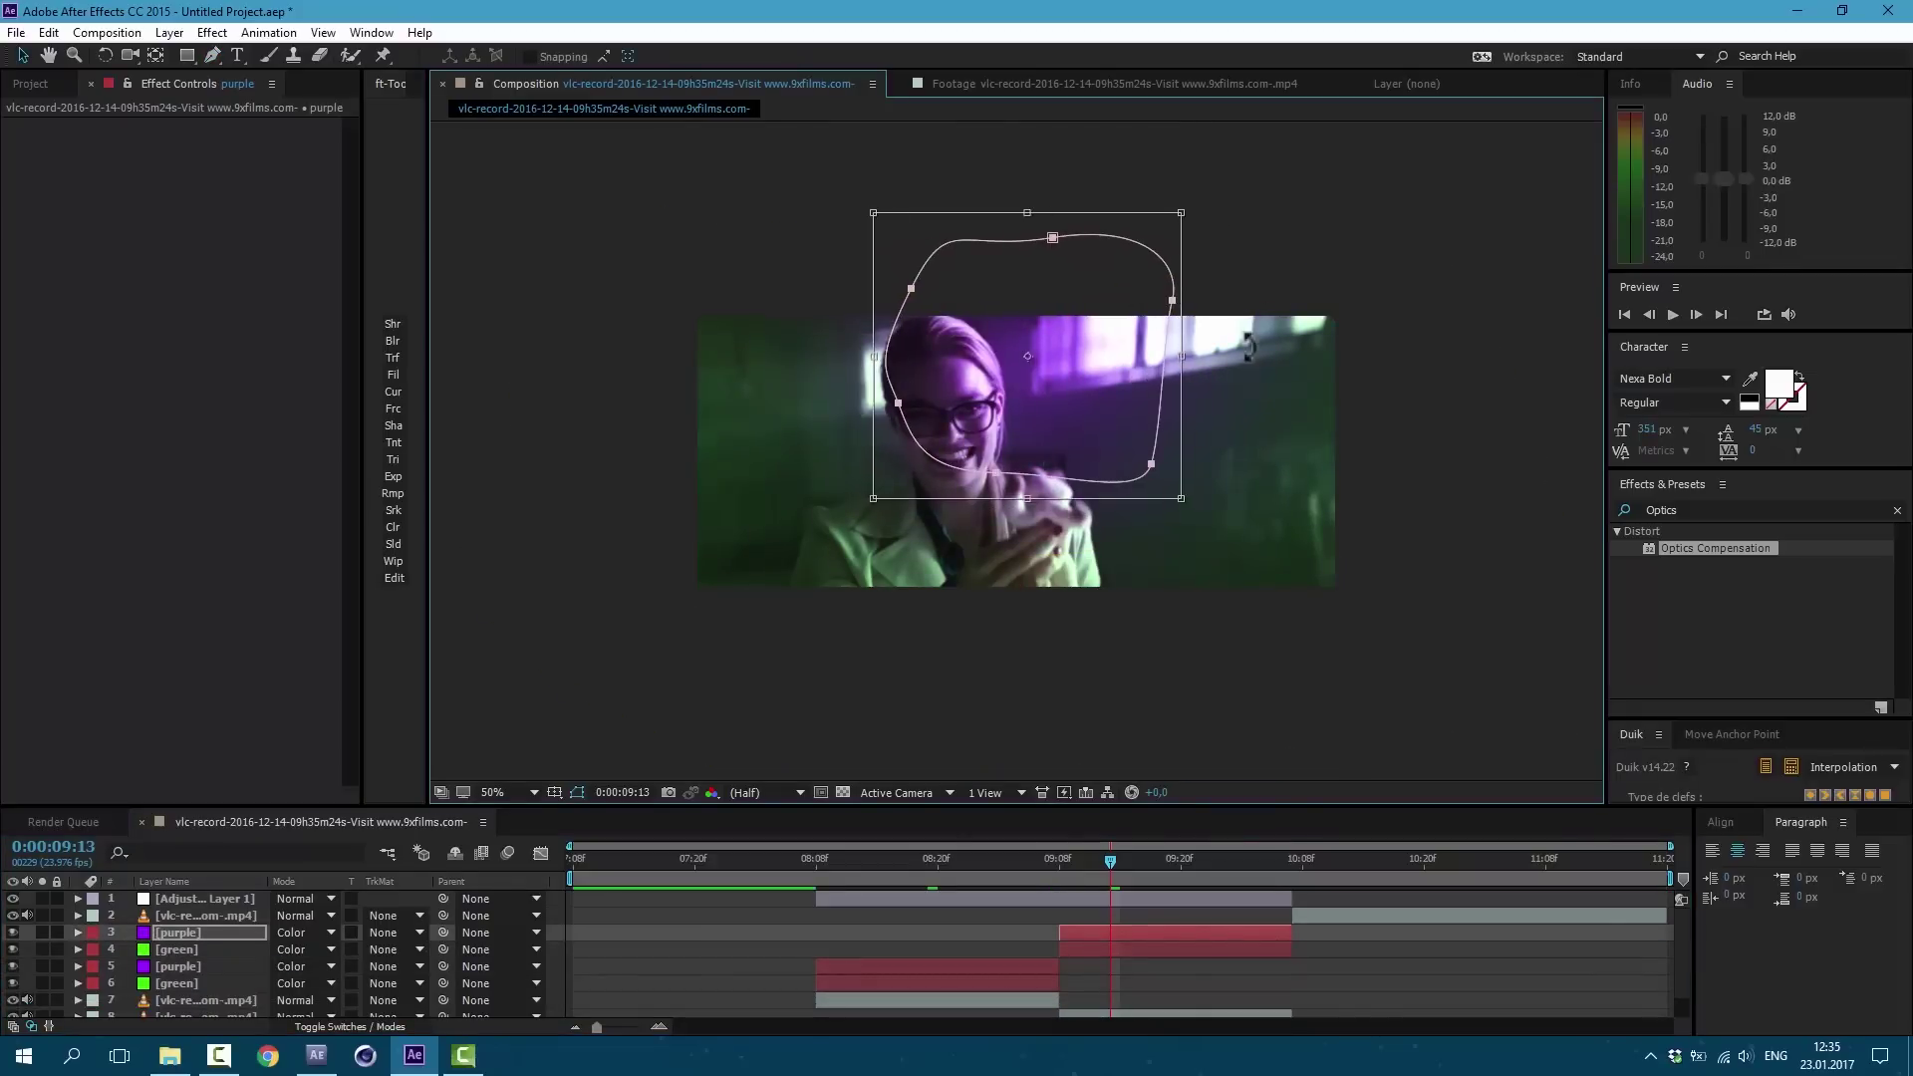
{"action": "left_click_drag", "start_coordinate": [1187, 222], "coordinate": [1349, 136]}
{"action": "key", "text": "ctrl+z"}
{"action": "key", "text": "t"}
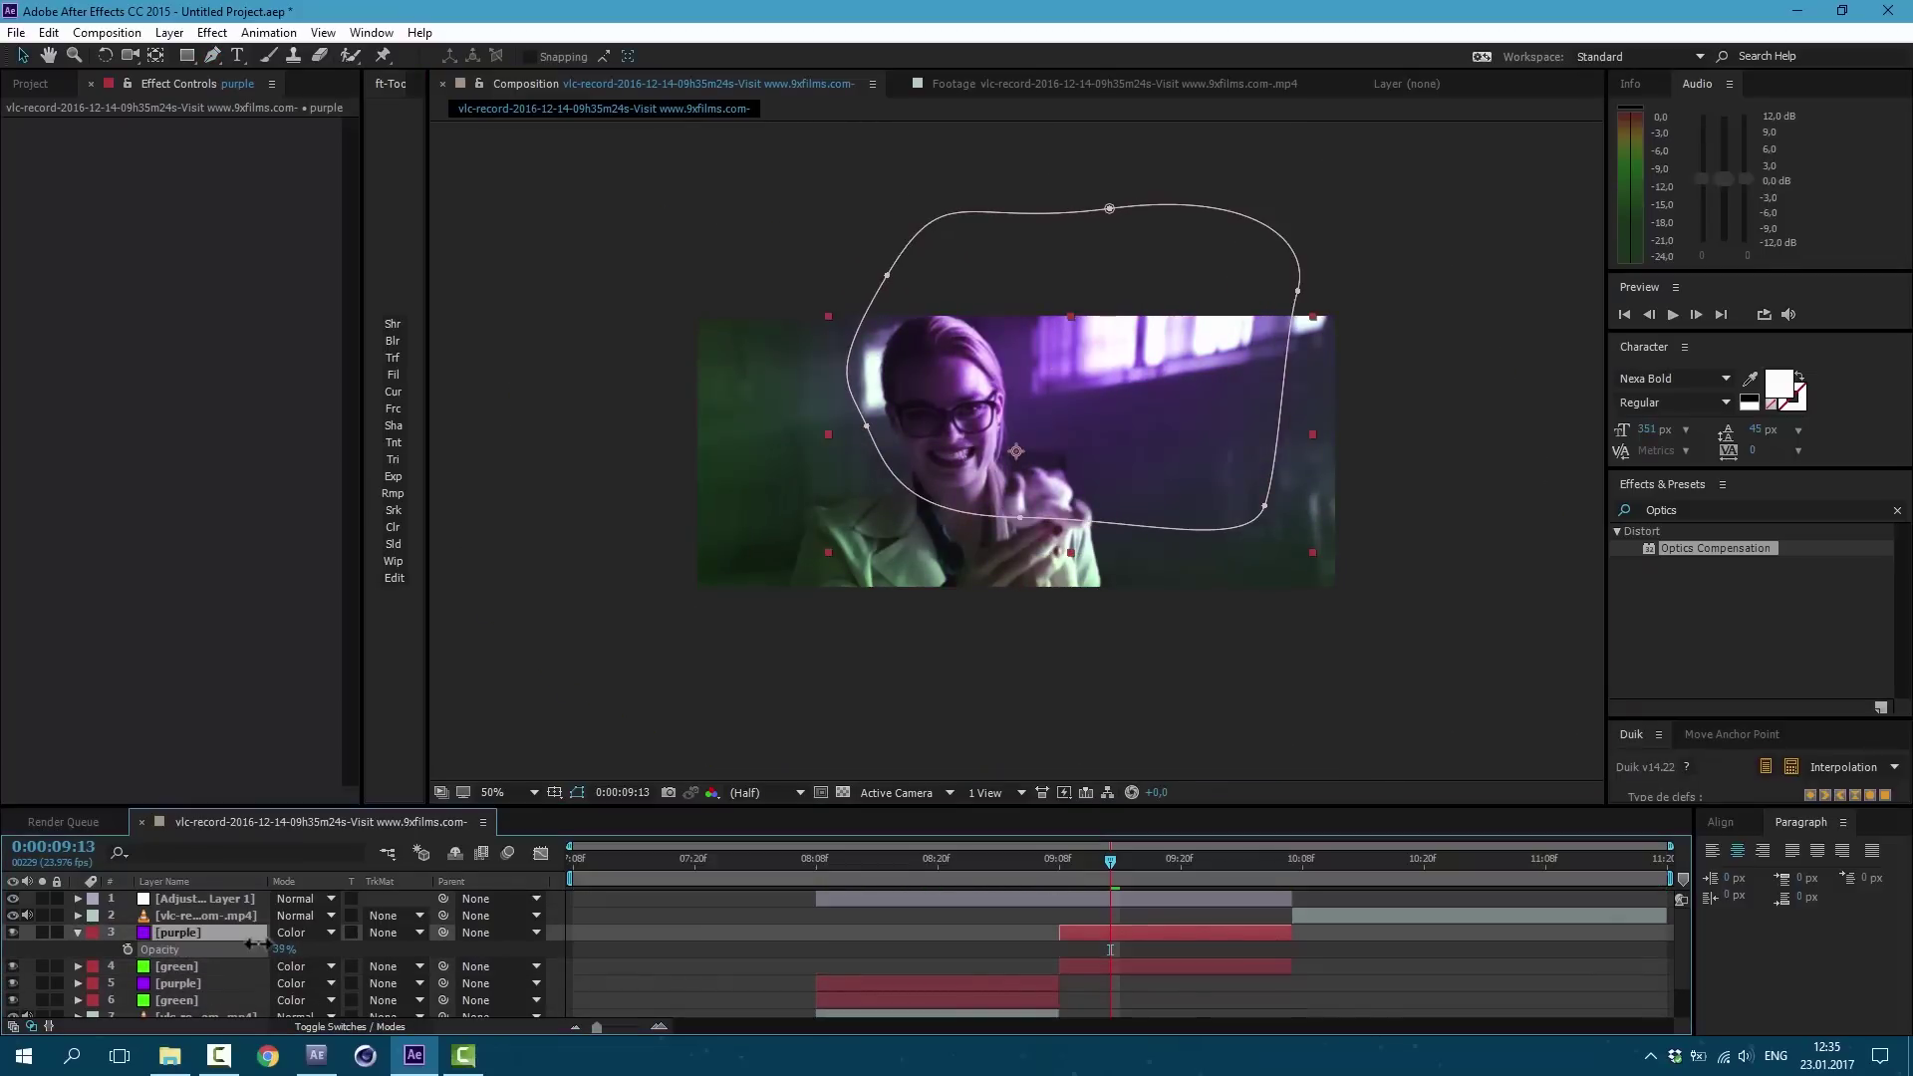
{"action": "left_click", "coordinate": [757, 649]}
Step: Keyframe the earlier purple/green pair's Opacity at 08:09 and shift the purple keyframe later
{"action": "left_click", "coordinate": [825, 858]}
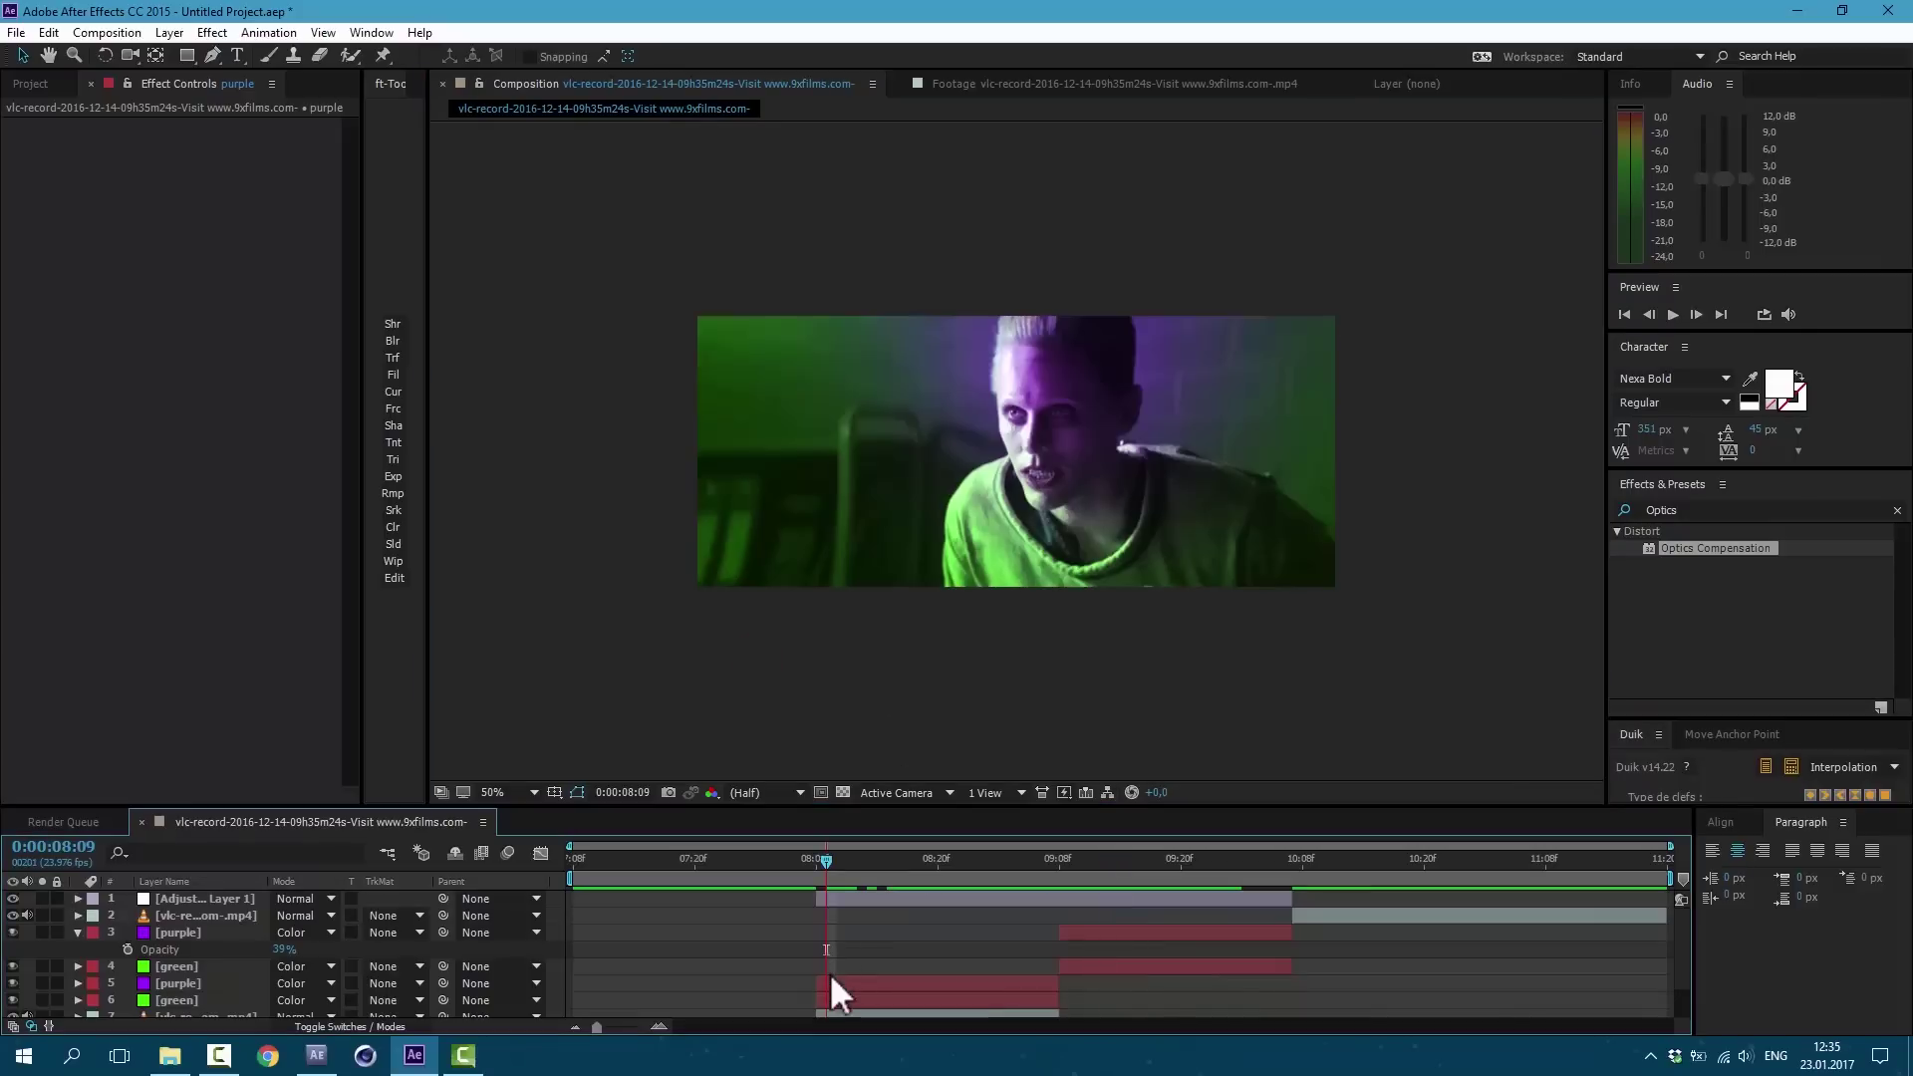
{"action": "left_click", "coordinate": [840, 983]}
{"action": "left_click", "coordinate": [841, 998], "text": "shift"}
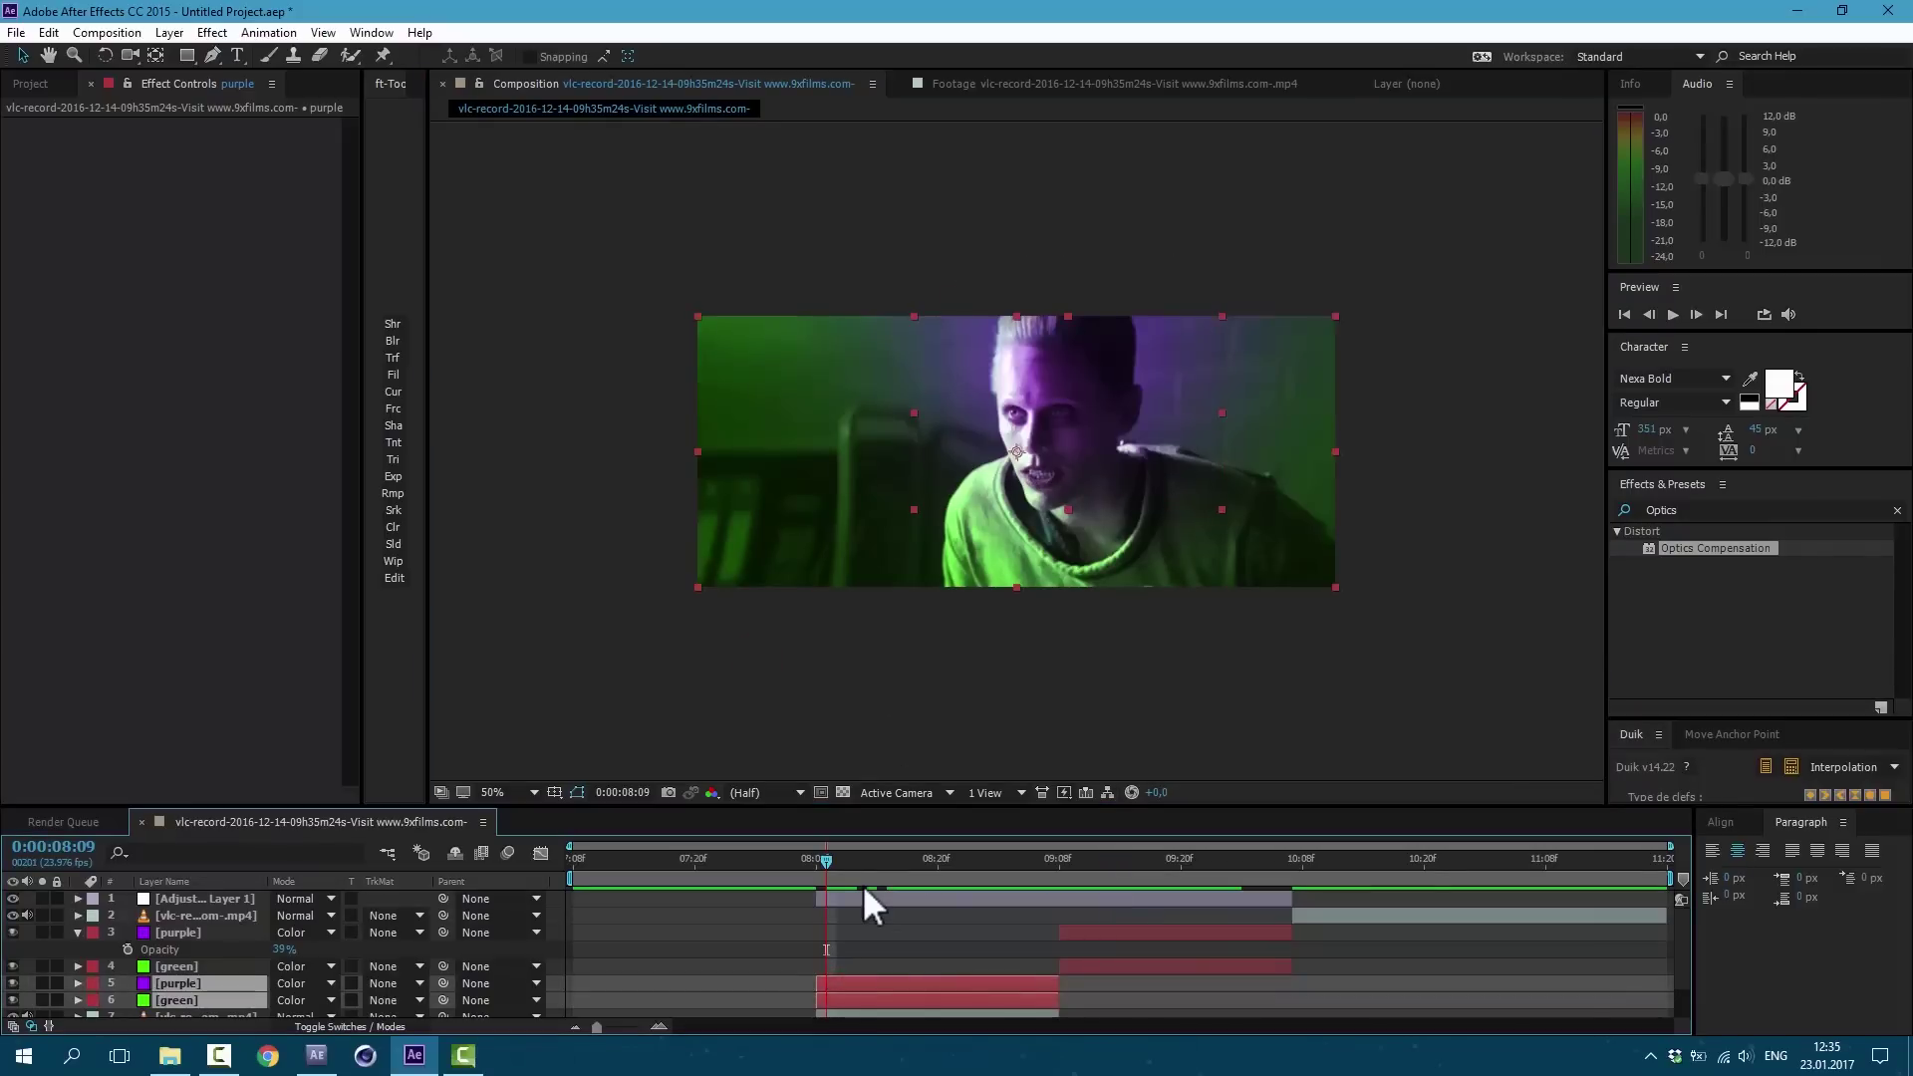
{"action": "key", "text": "t"}
{"action": "scroll", "coordinate": [837, 911], "scroll_direction": "down", "scroll_amount": 1}
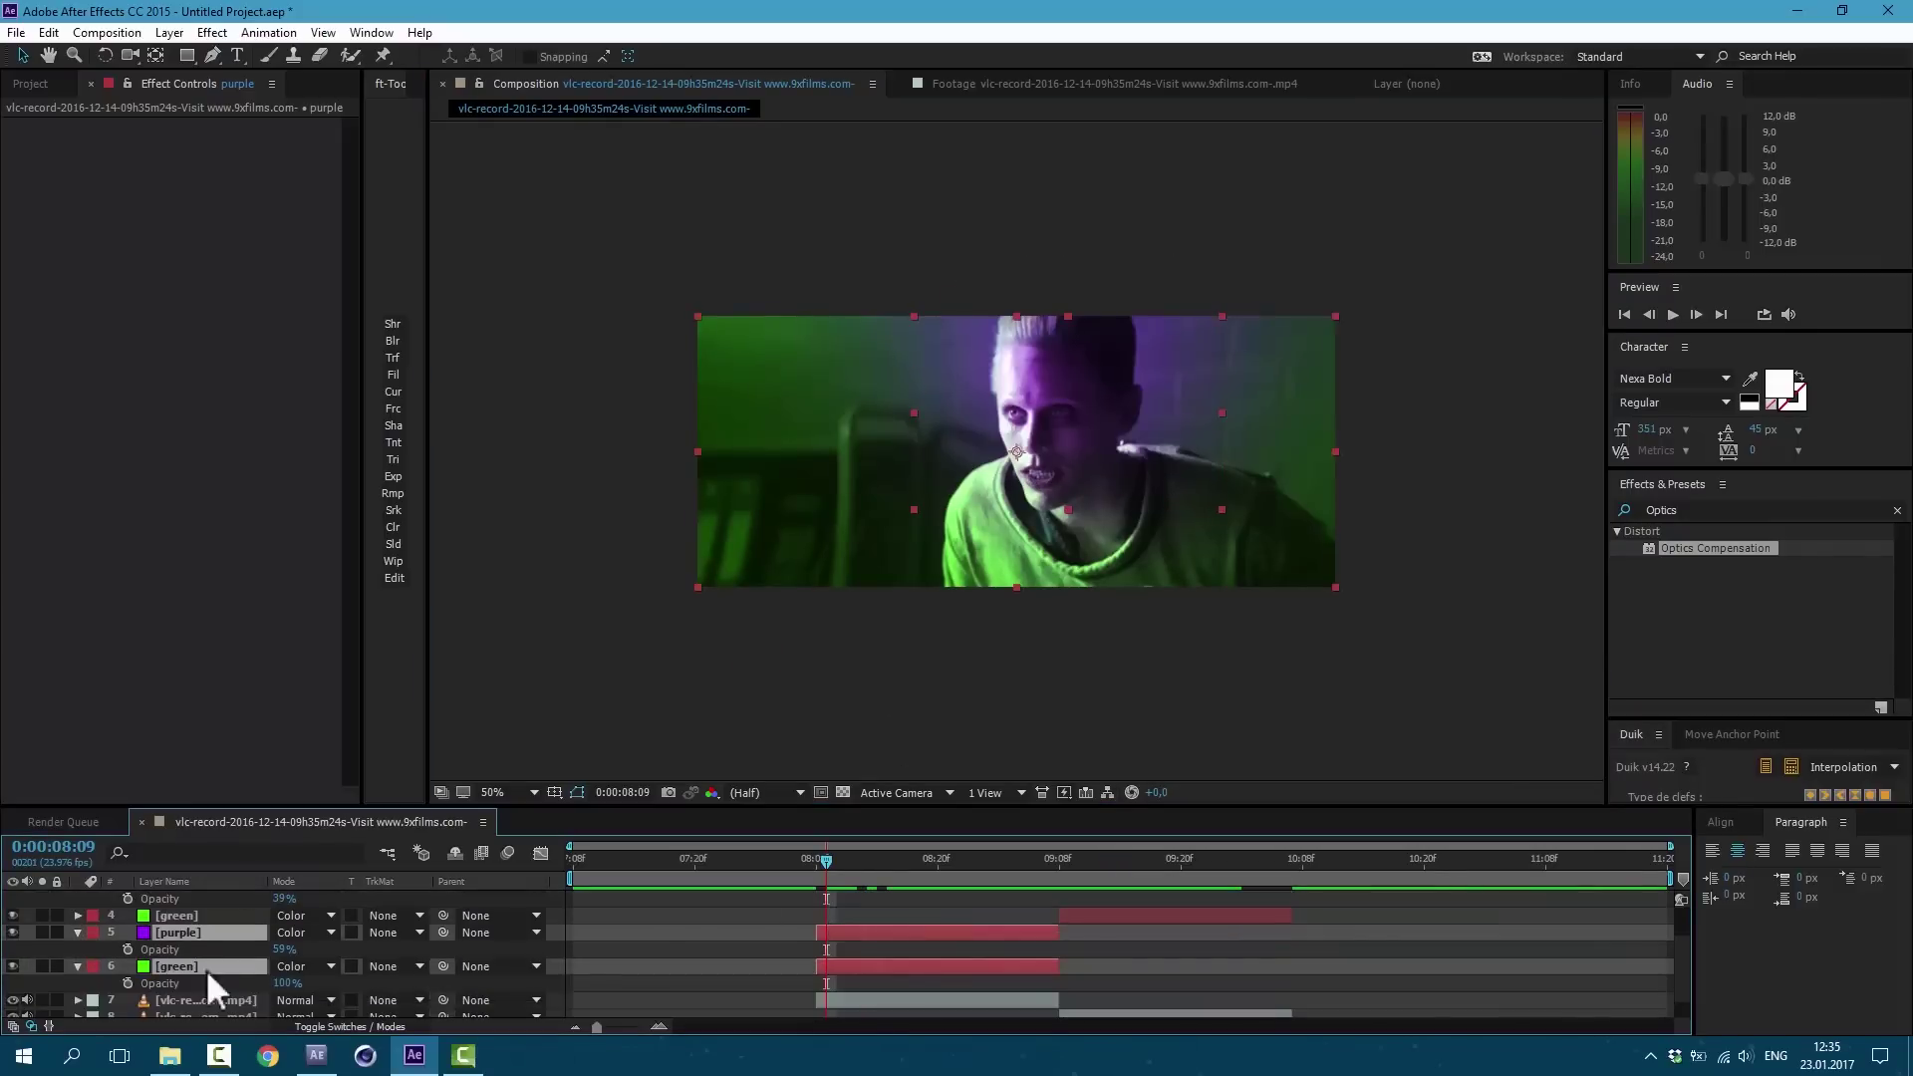
{"action": "left_click", "coordinate": [128, 949]}
{"action": "left_click_drag", "start_coordinate": [827, 950], "coordinate": [1054, 979]}
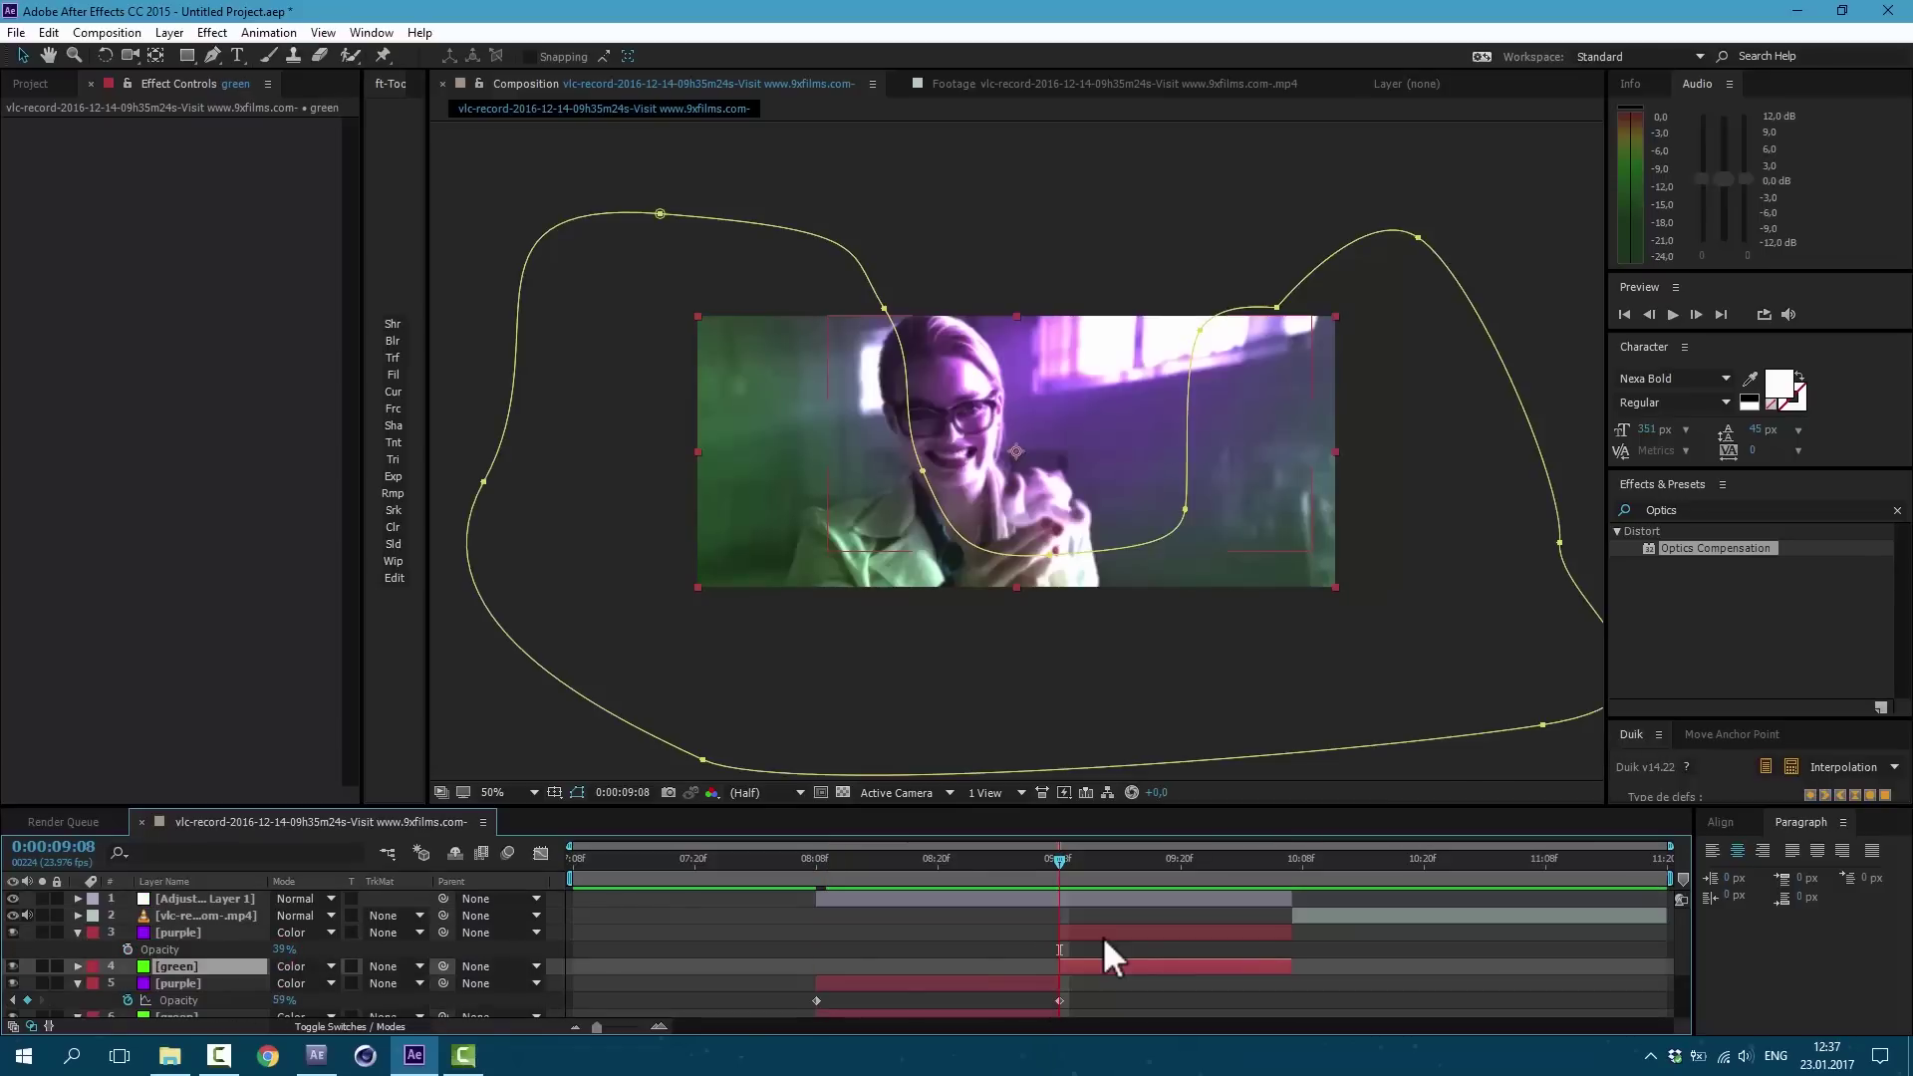
Step: Keyframe the later purple and green layers' Opacity and edit the purple value at 10:06
{"action": "left_click", "coordinate": [1104, 935]}
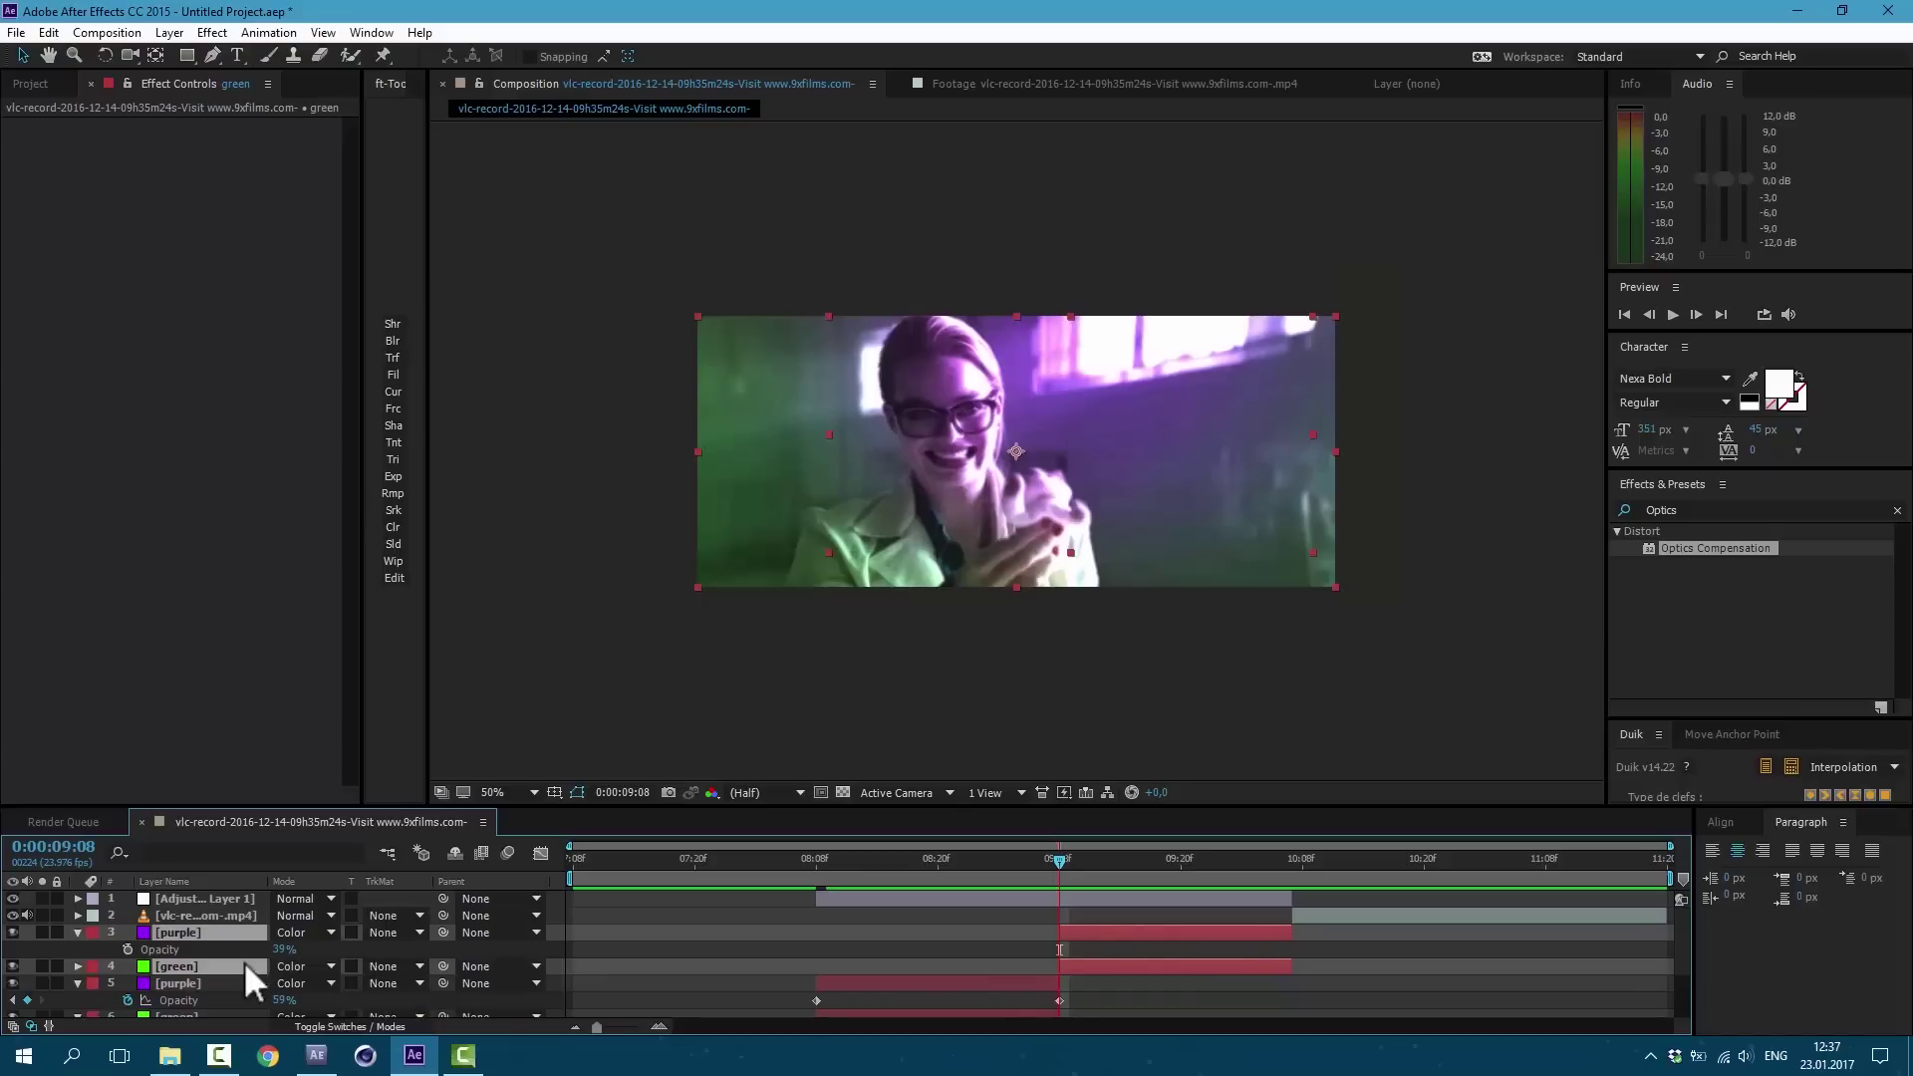
{"action": "key", "text": "t"}
{"action": "left_click", "coordinate": [127, 950]}
{"action": "left_click", "coordinate": [128, 983]}
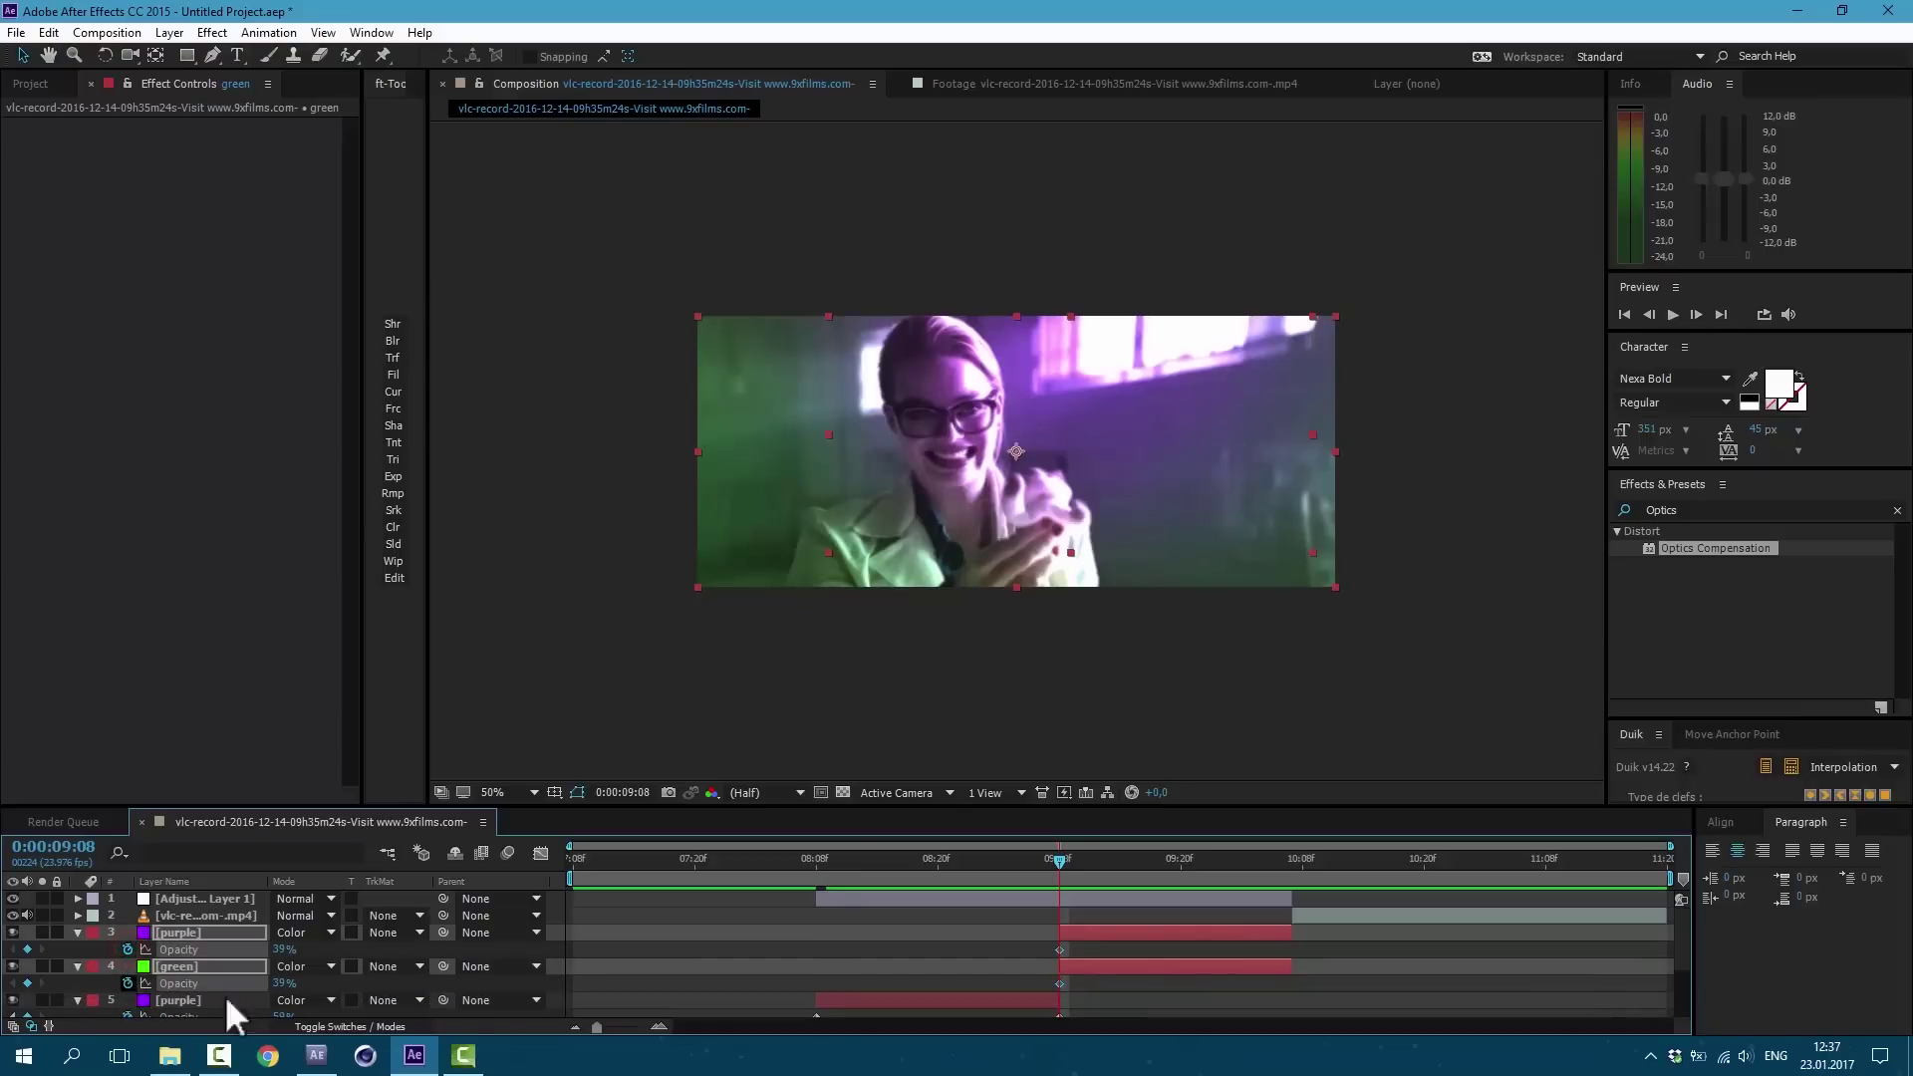
{"action": "left_click", "coordinate": [1281, 857]}
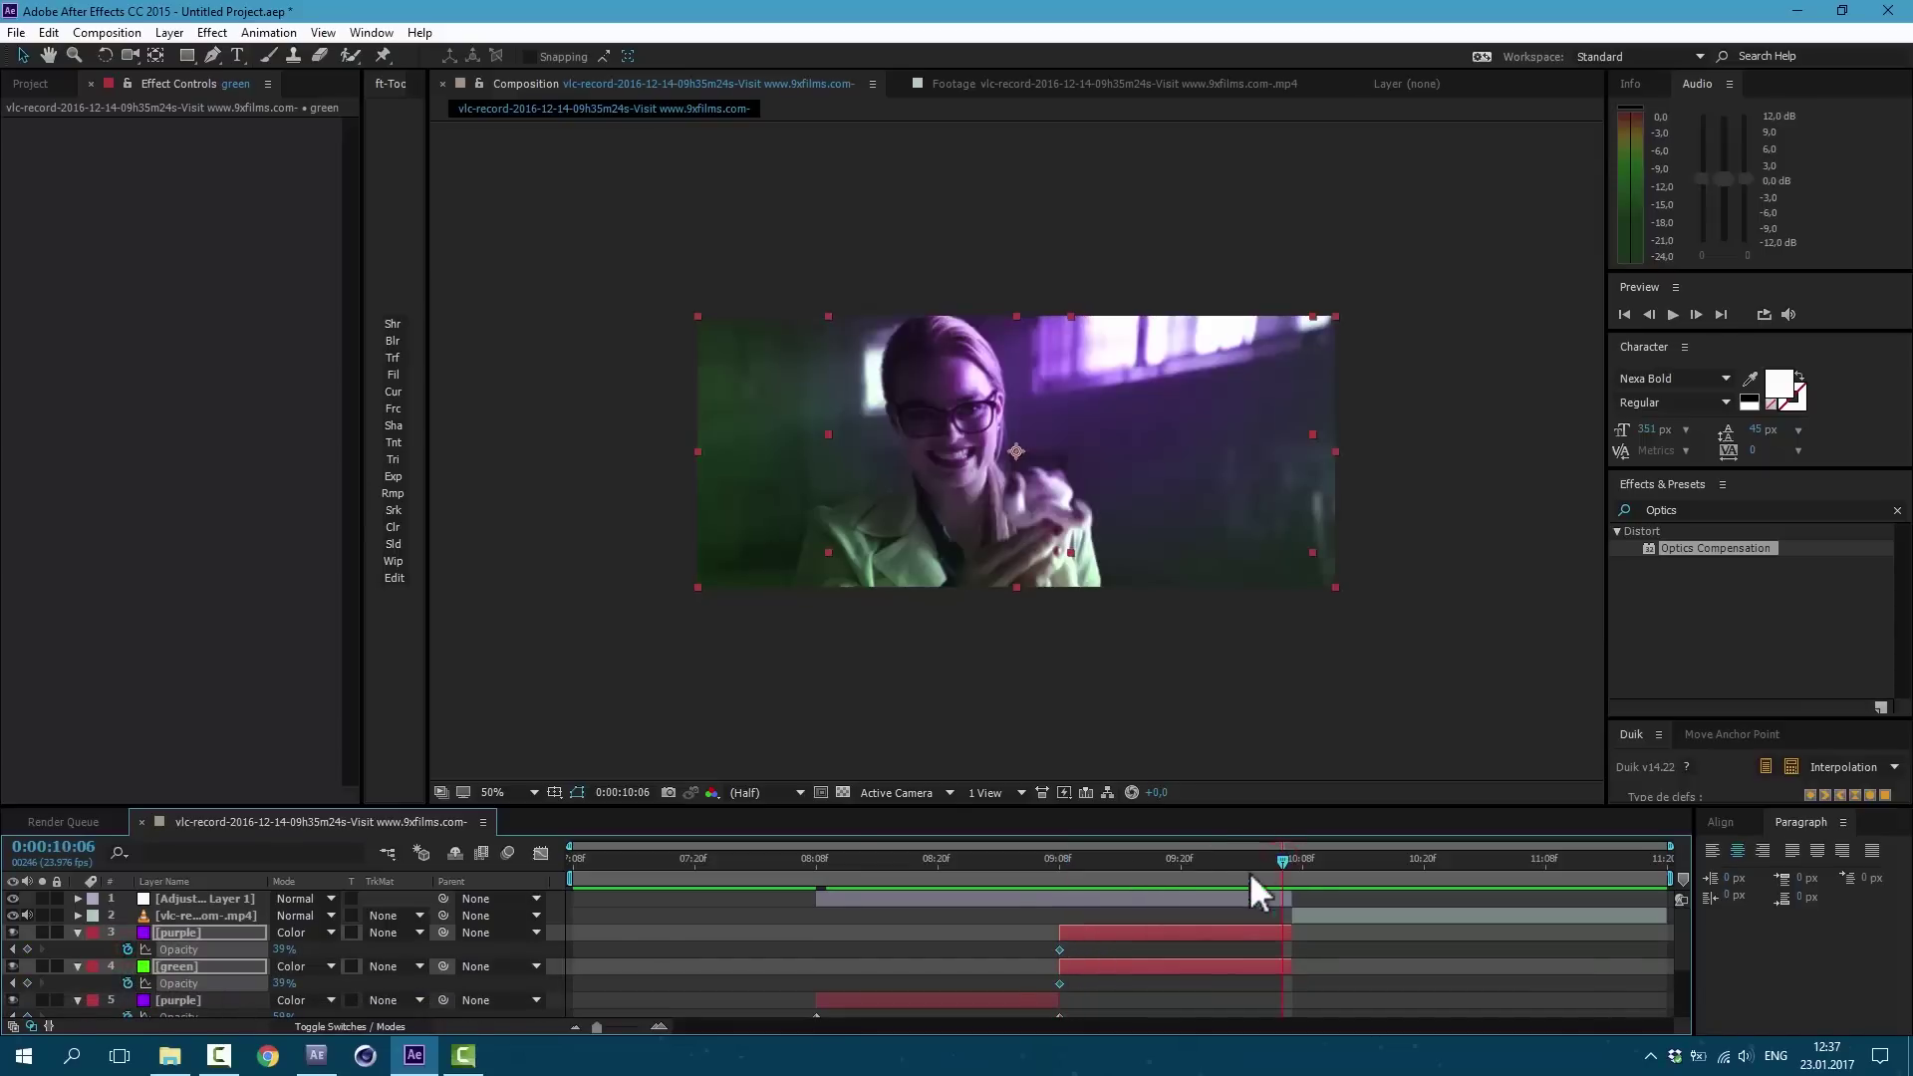
{"action": "left_click", "coordinate": [283, 950]}
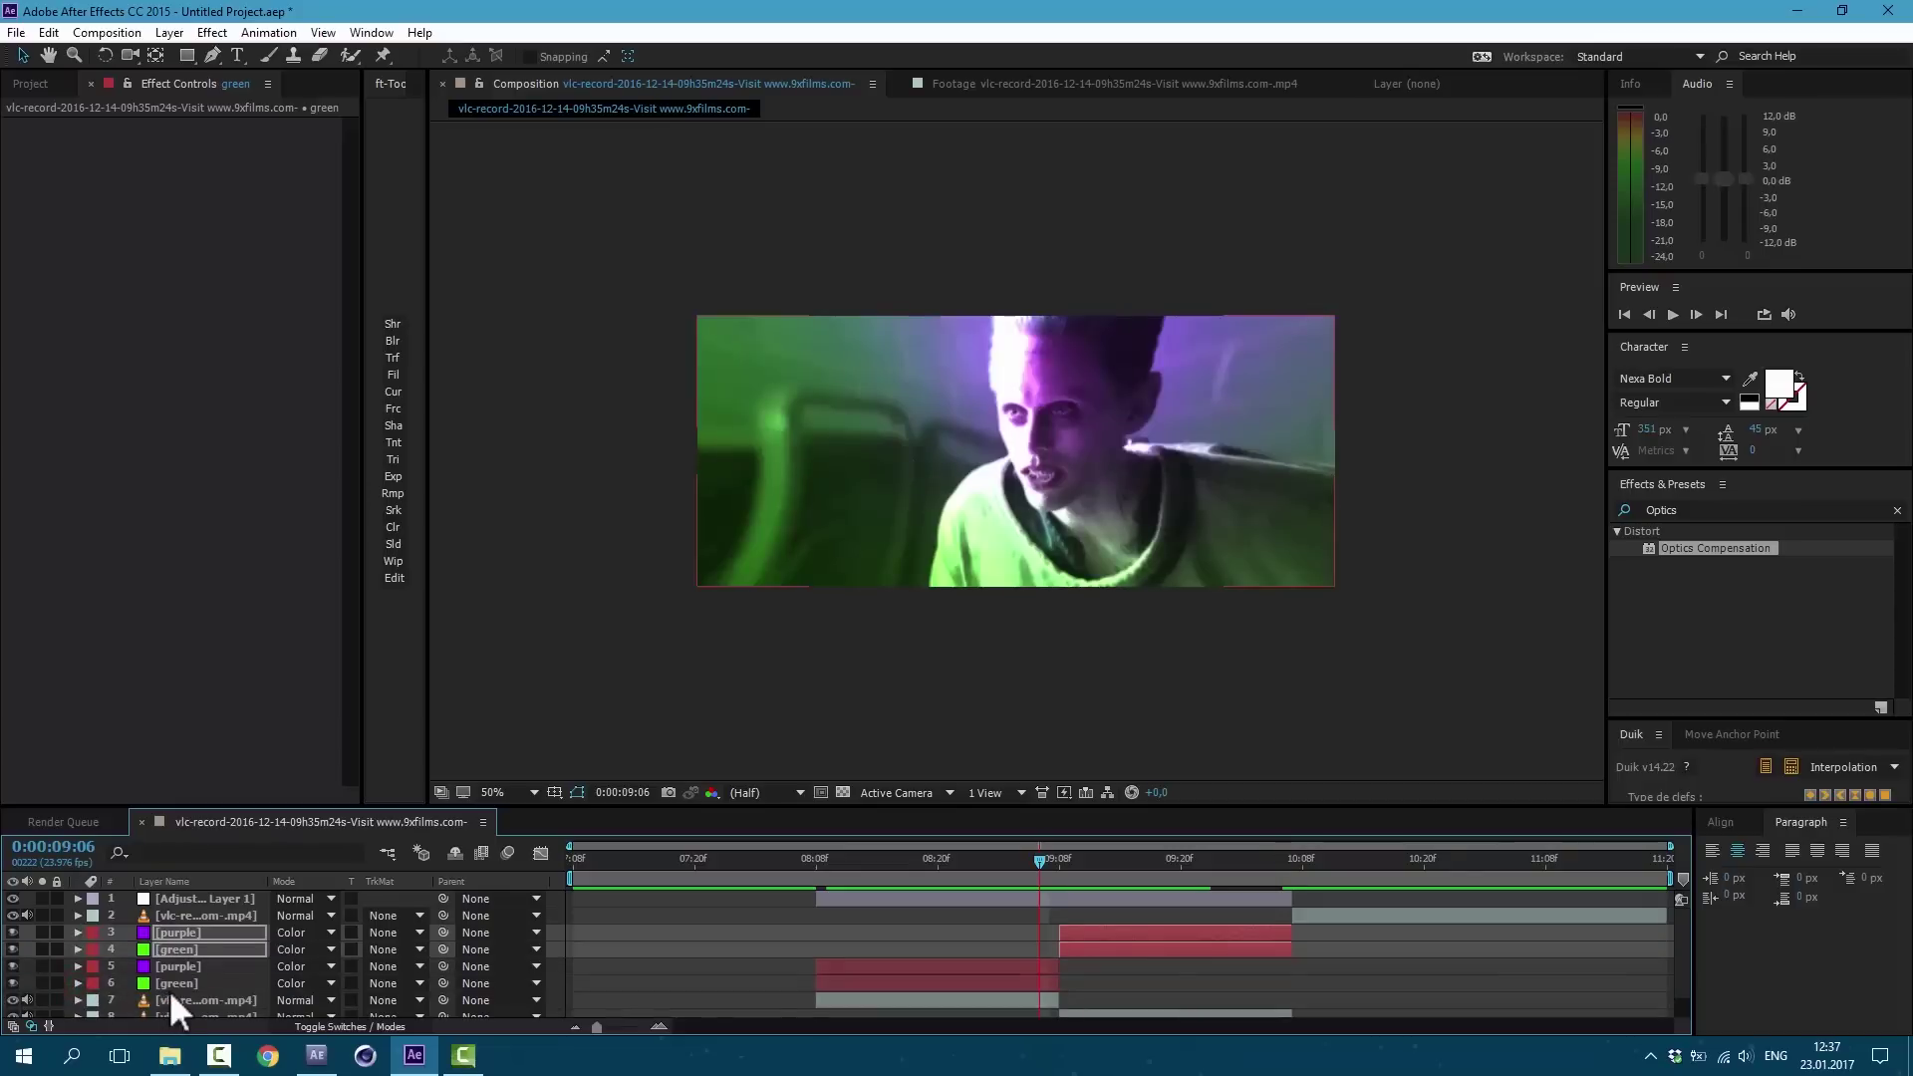
Step: Duplicate the earlier green layer, raise it in the stack, and reshape its mask over the head
{"action": "left_click", "coordinate": [177, 984]}
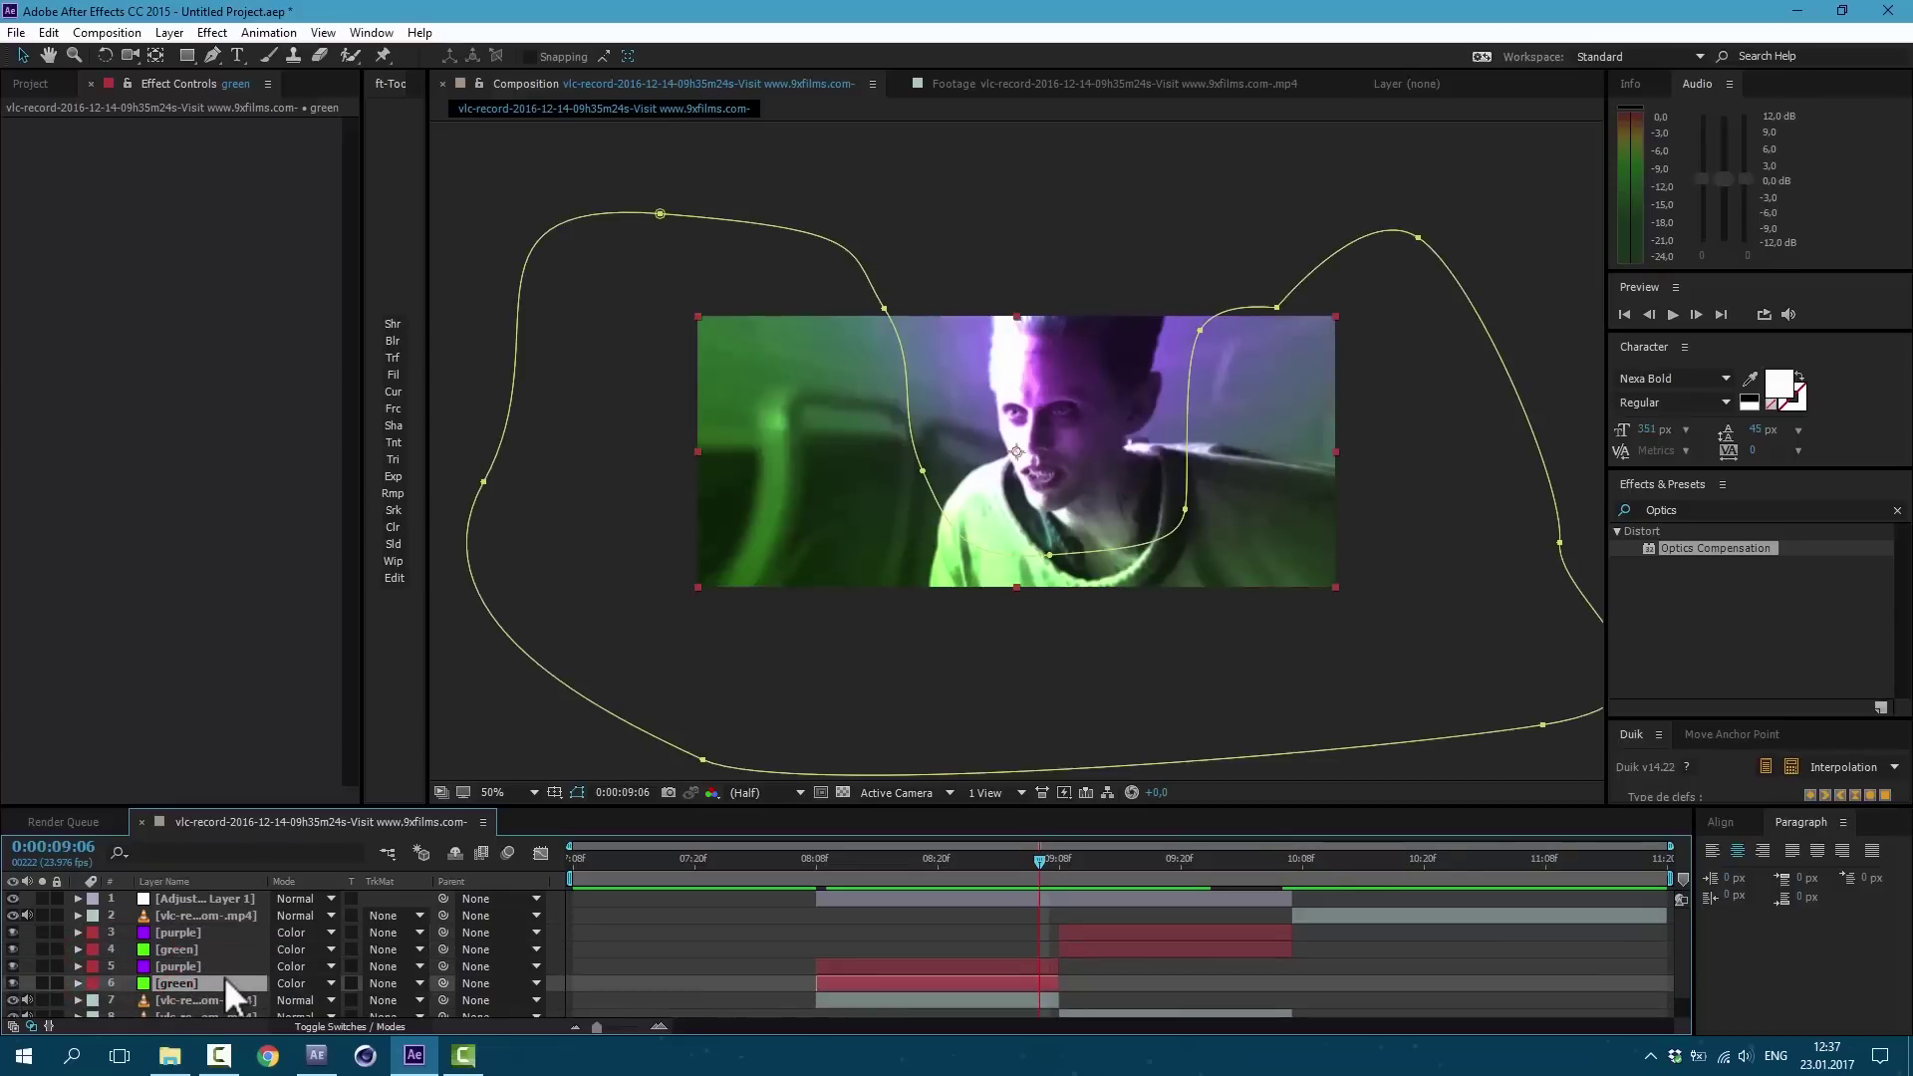
{"action": "key", "text": "ctrl+d"}
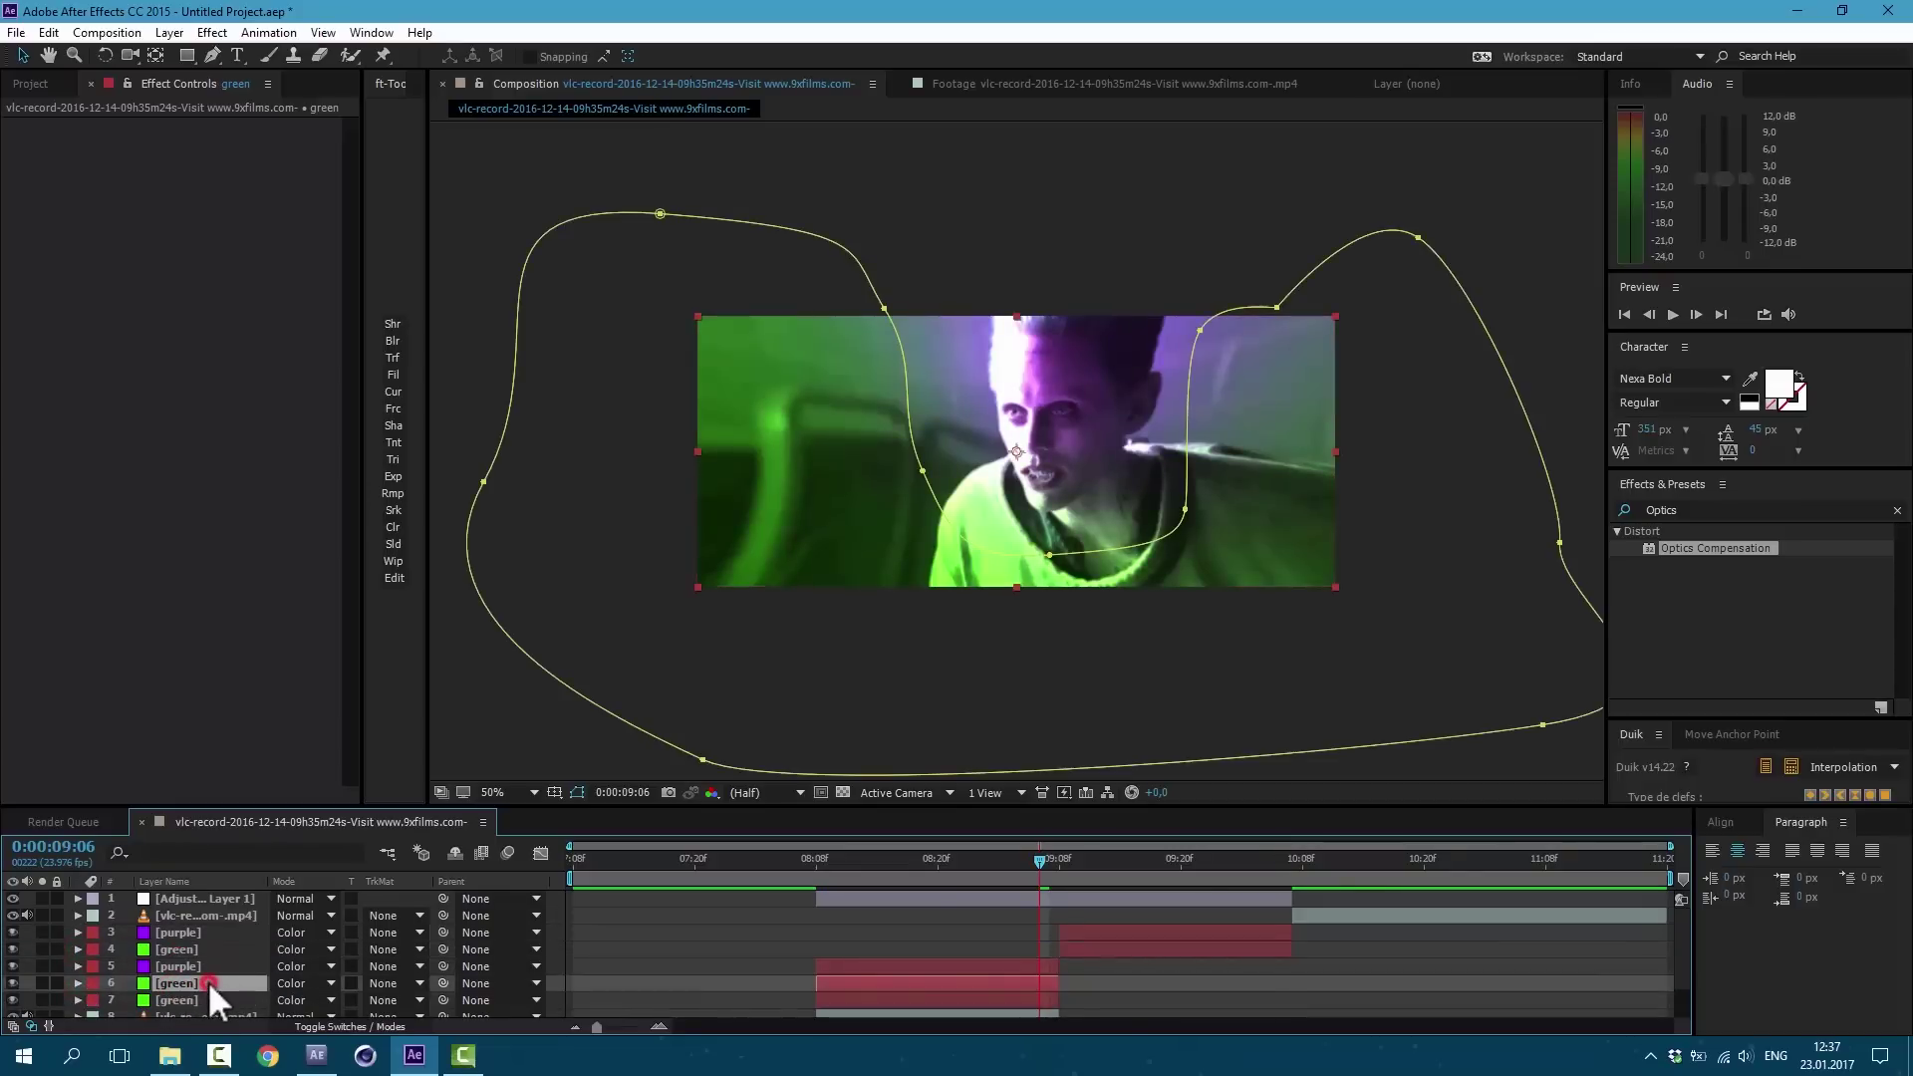
{"action": "left_click_drag", "start_coordinate": [207, 980], "coordinate": [217, 962]}
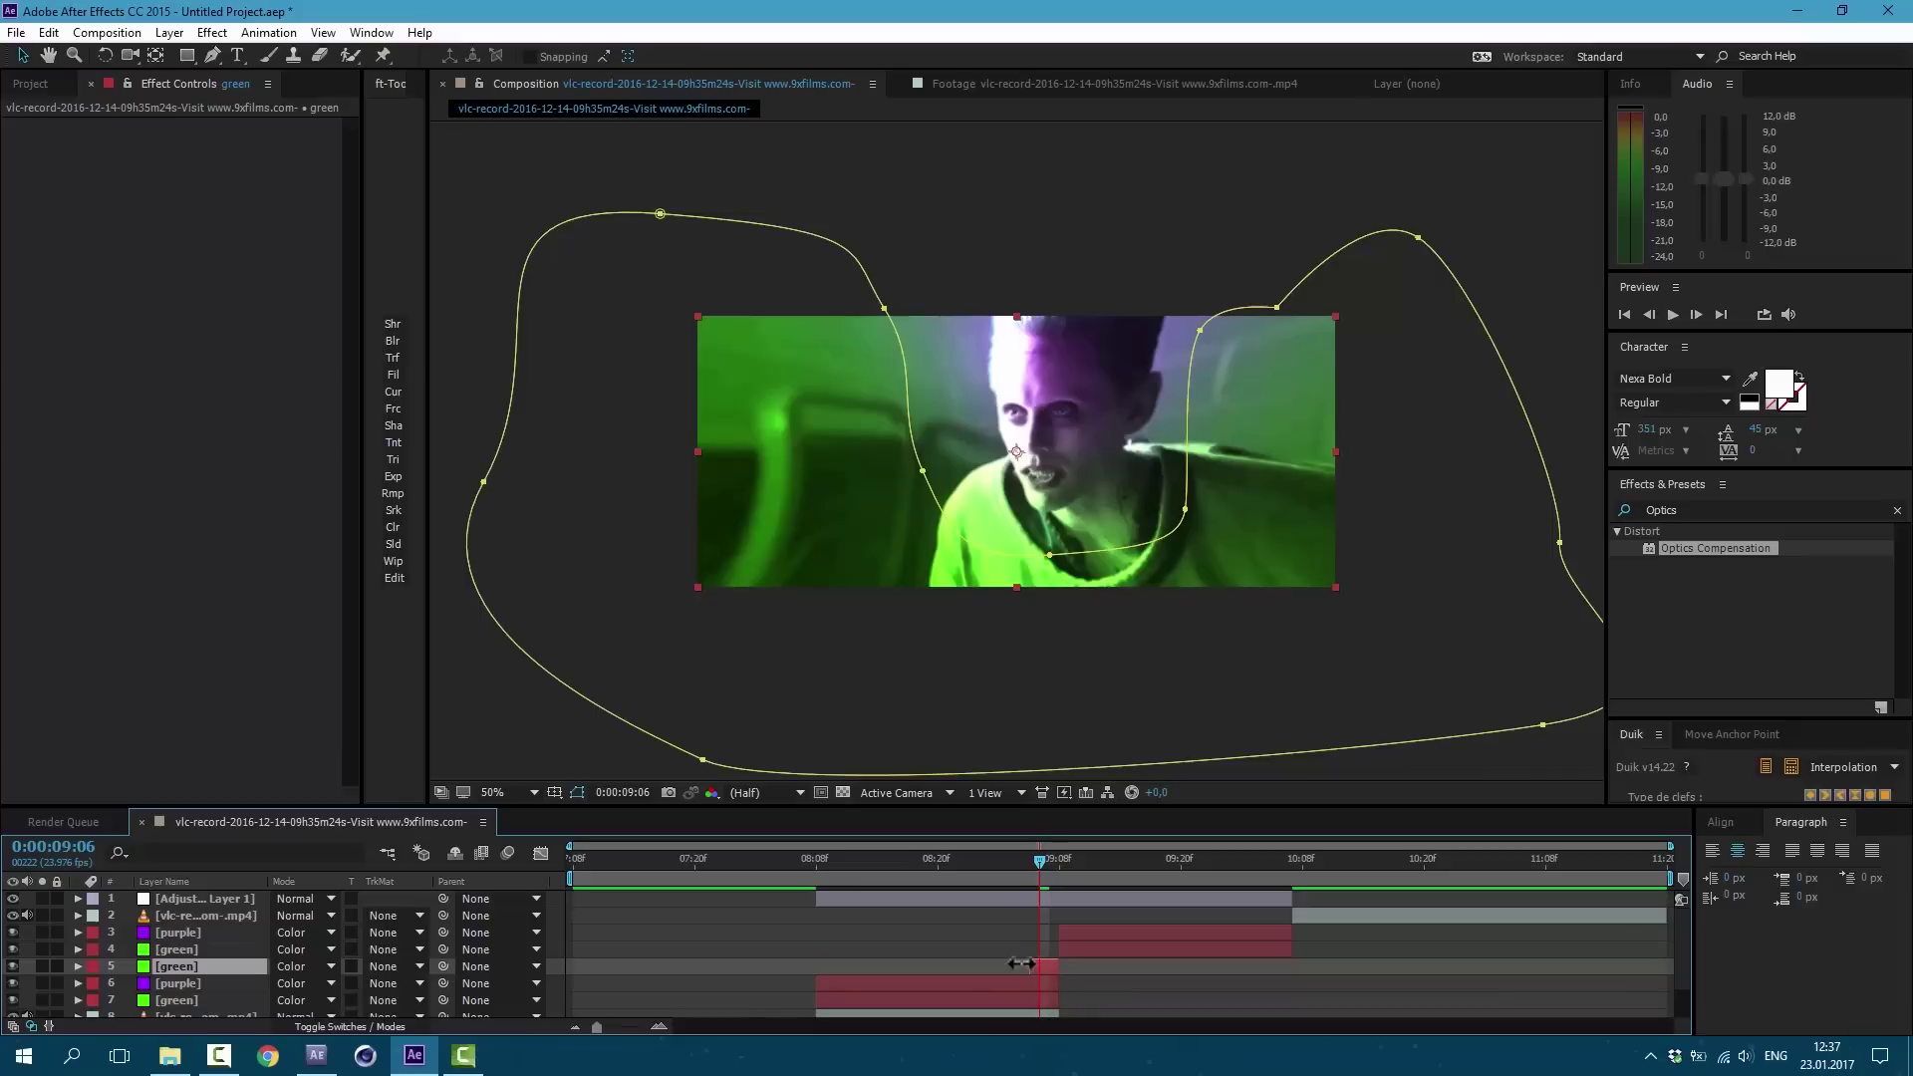
{"action": "left_click_drag", "start_coordinate": [922, 471], "coordinate": [1002, 260]}
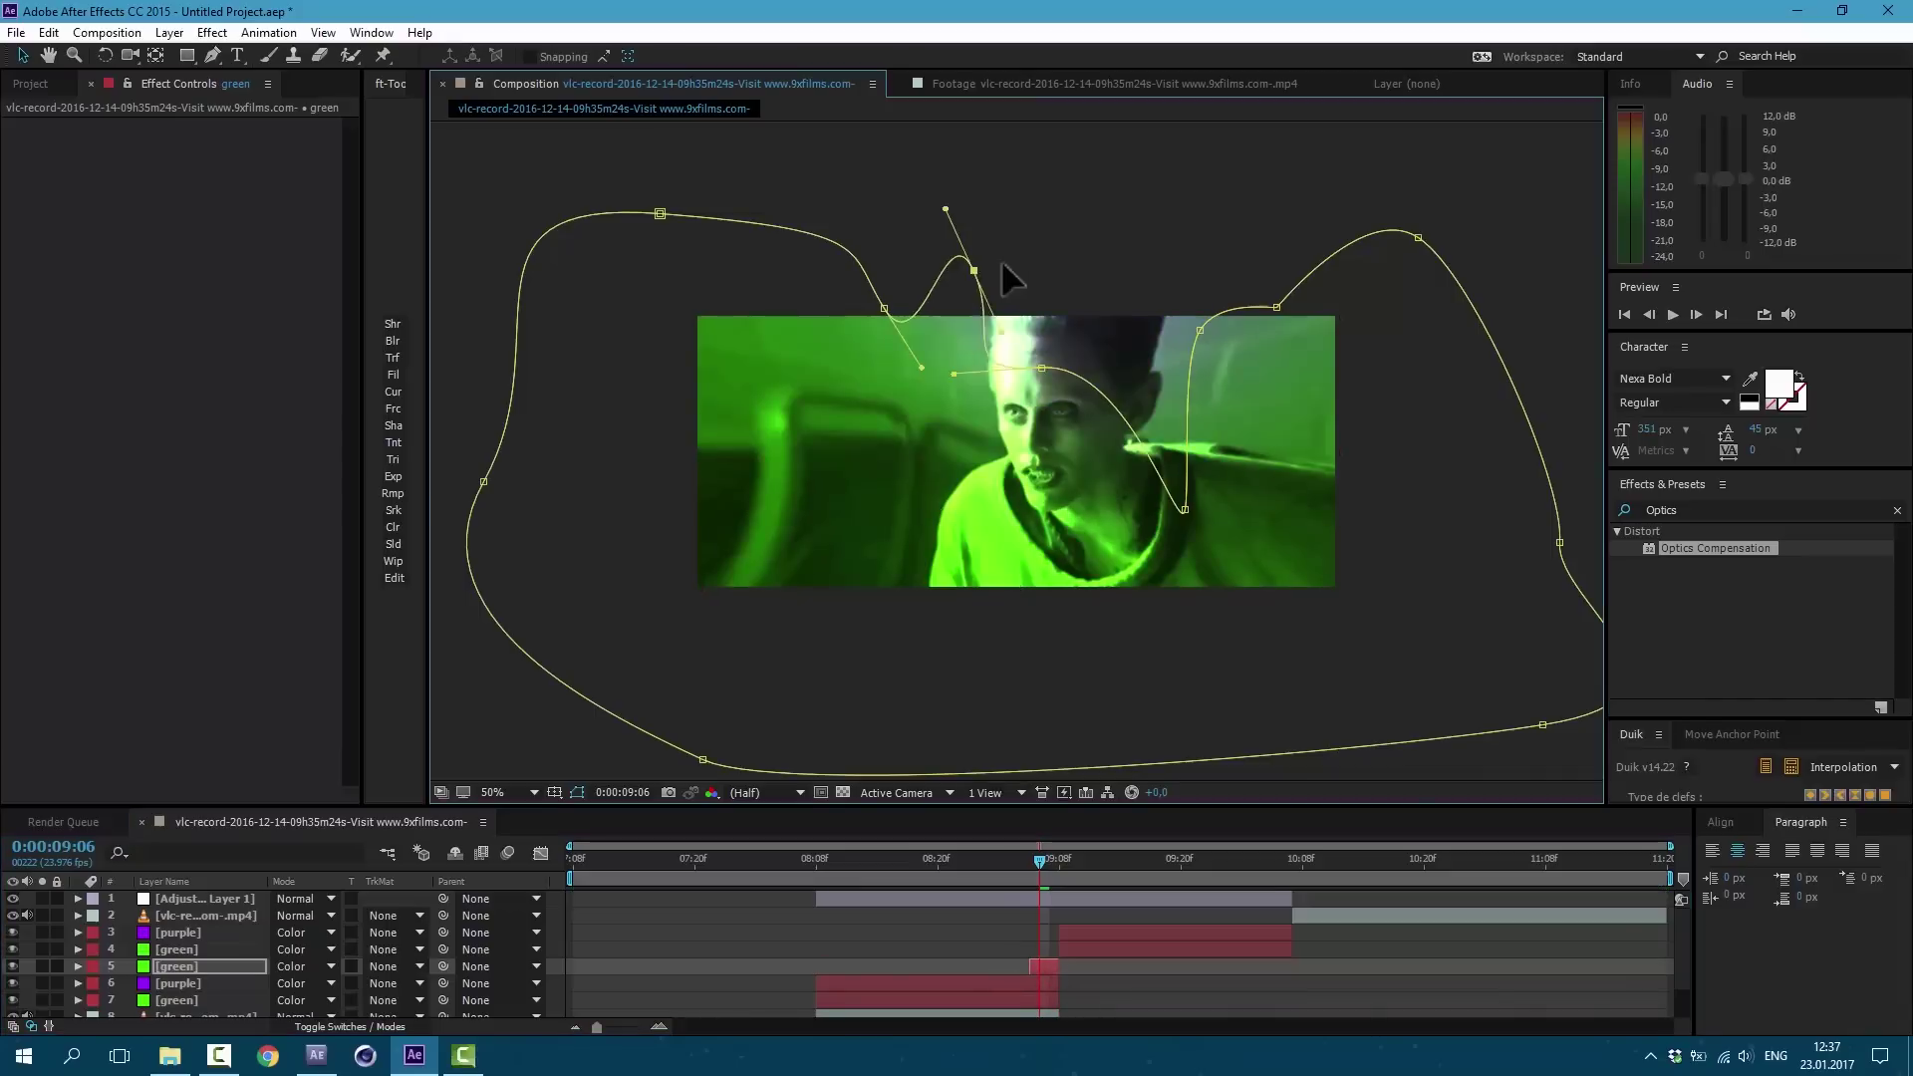
{"action": "left_click_drag", "start_coordinate": [1050, 554], "coordinate": [1101, 295]}
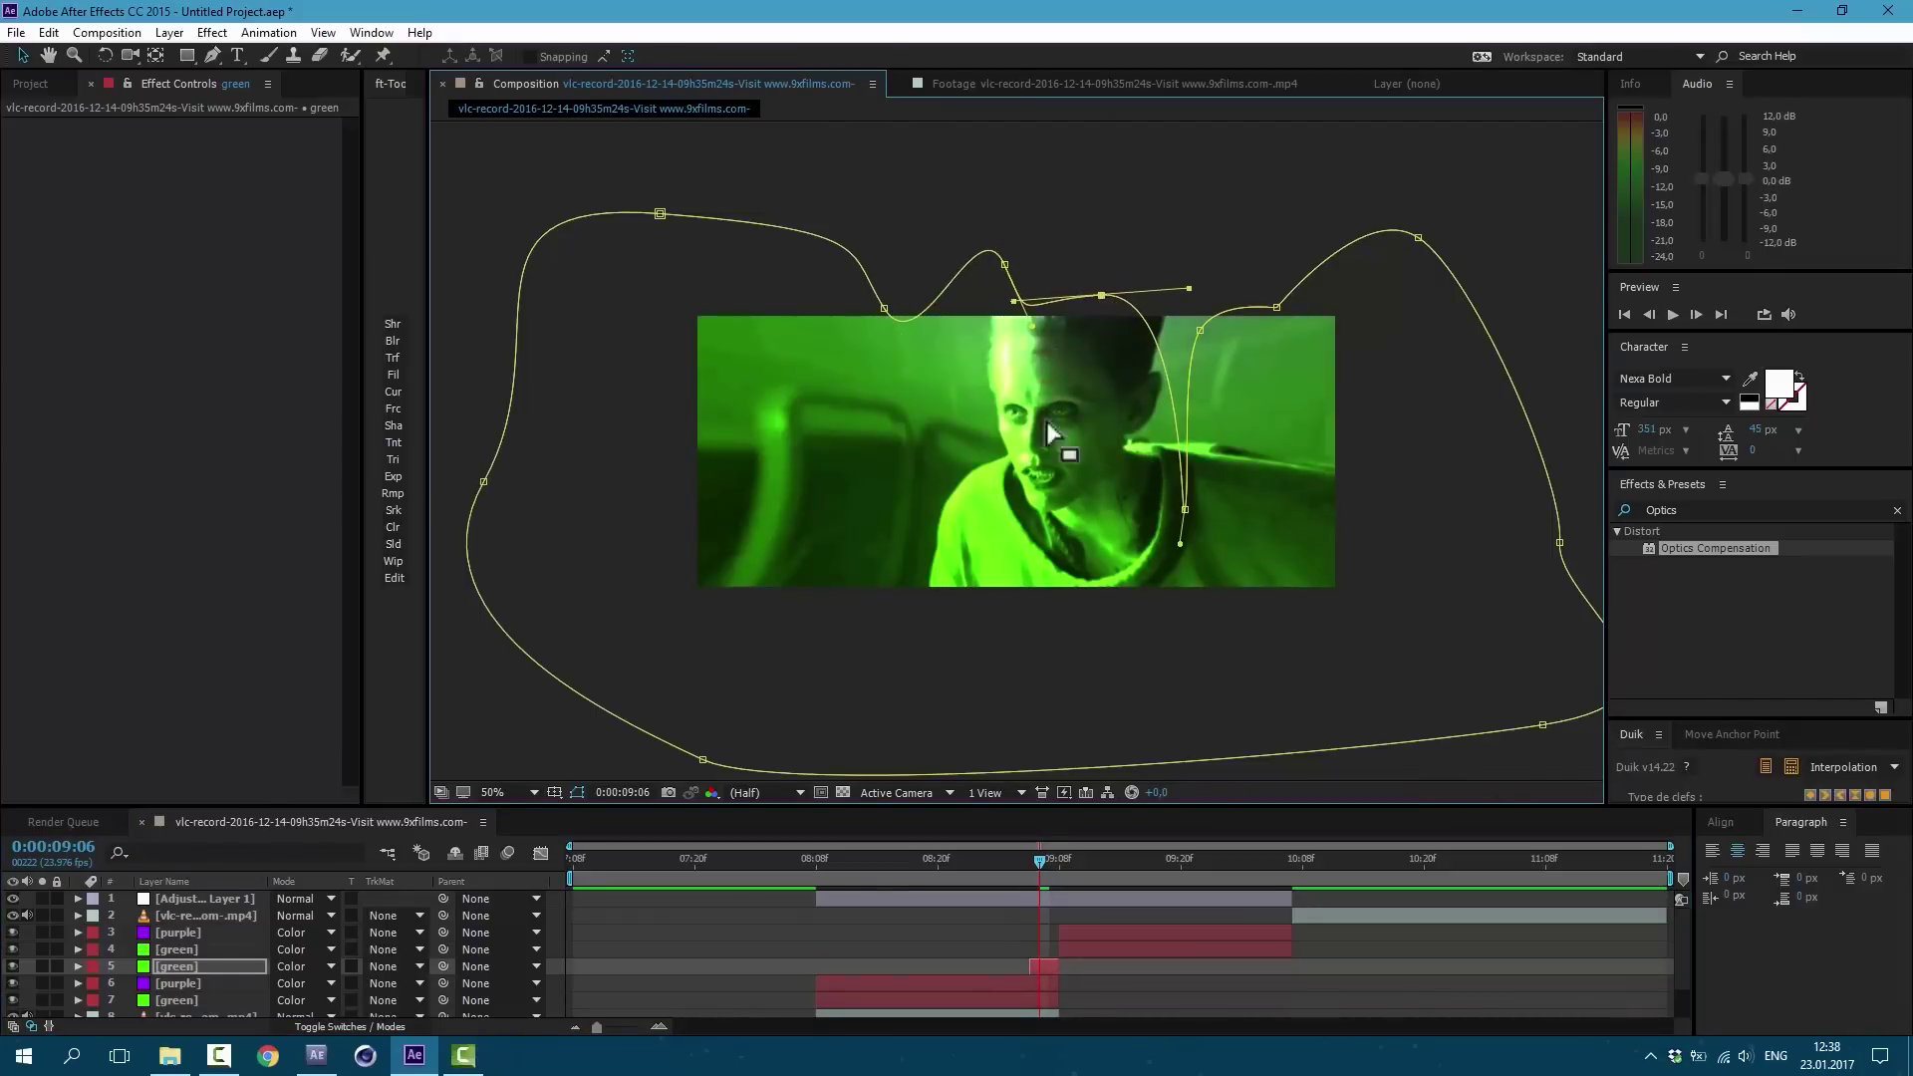
Step: Remove the copy's Opacity keyframes to keep it at 100% and scrub through the transition
{"action": "key", "text": "t"}
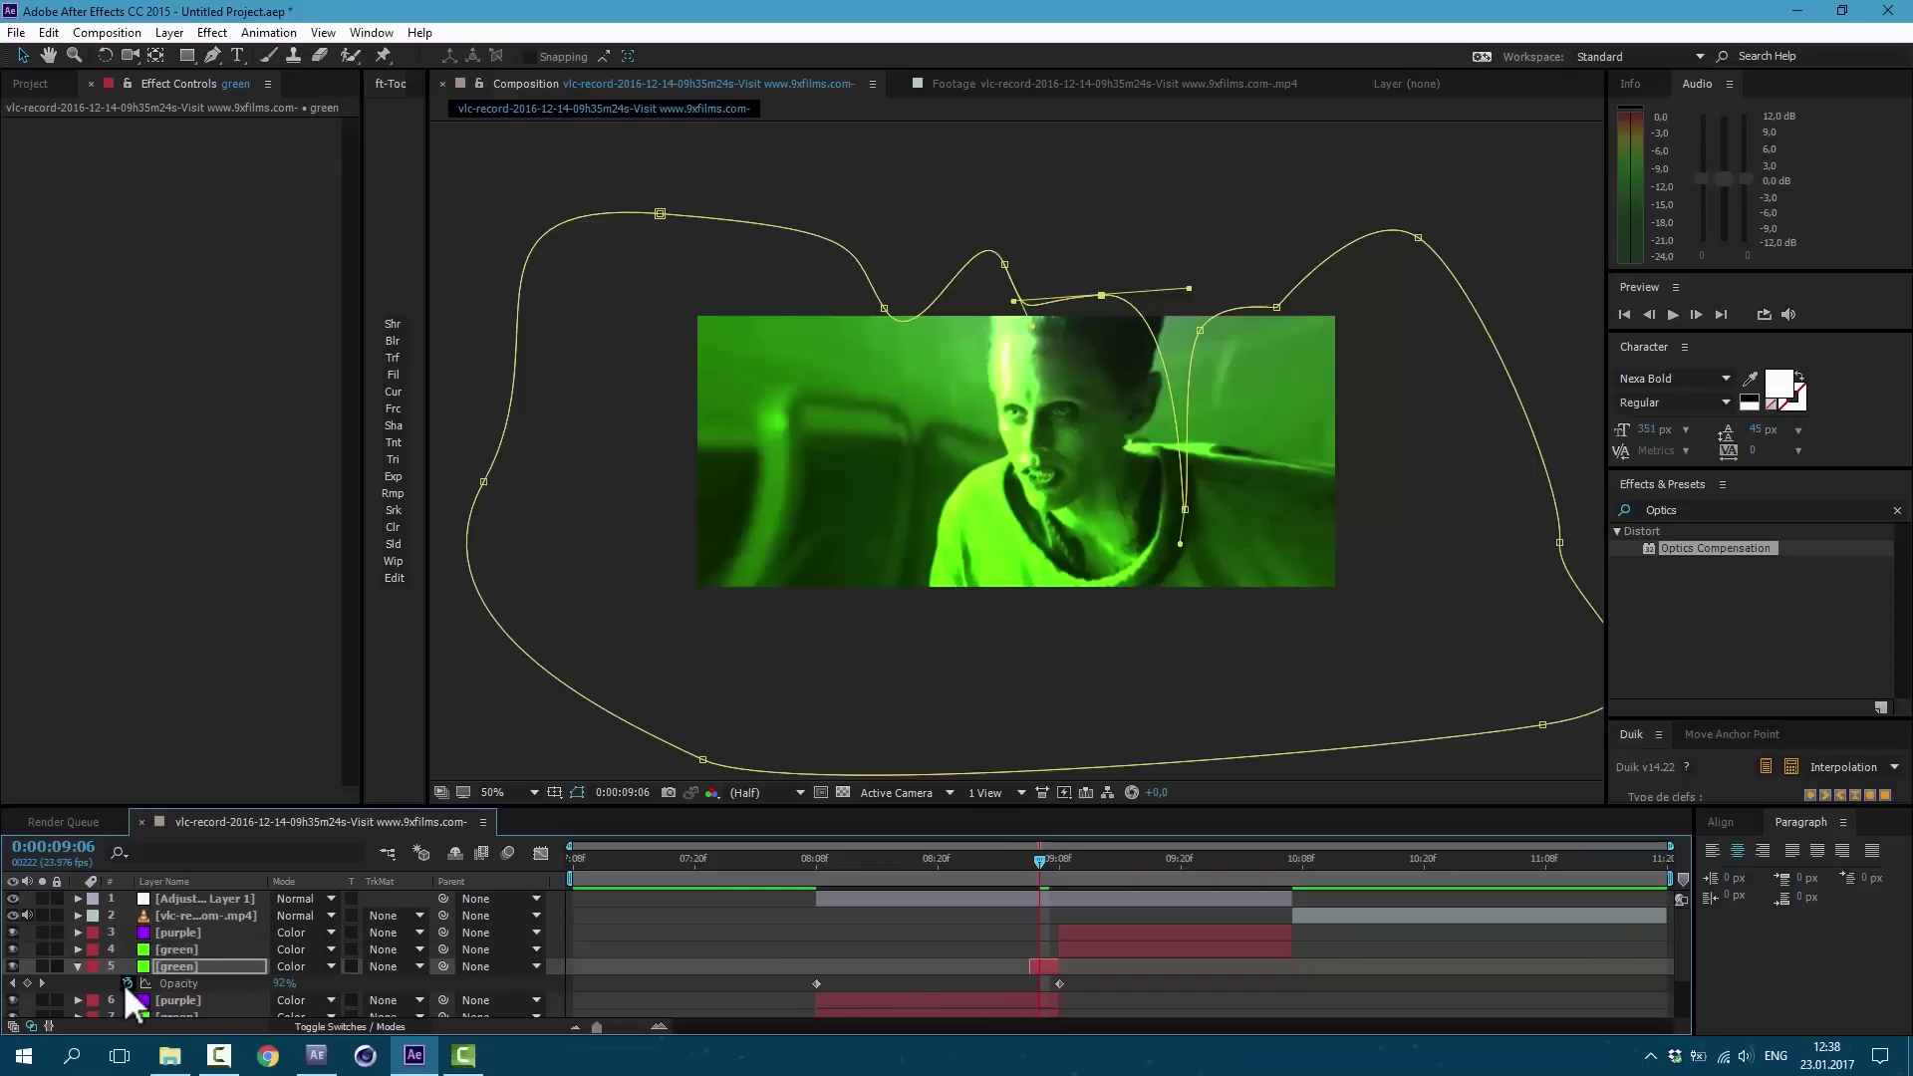
{"action": "left_click", "coordinate": [127, 982]}
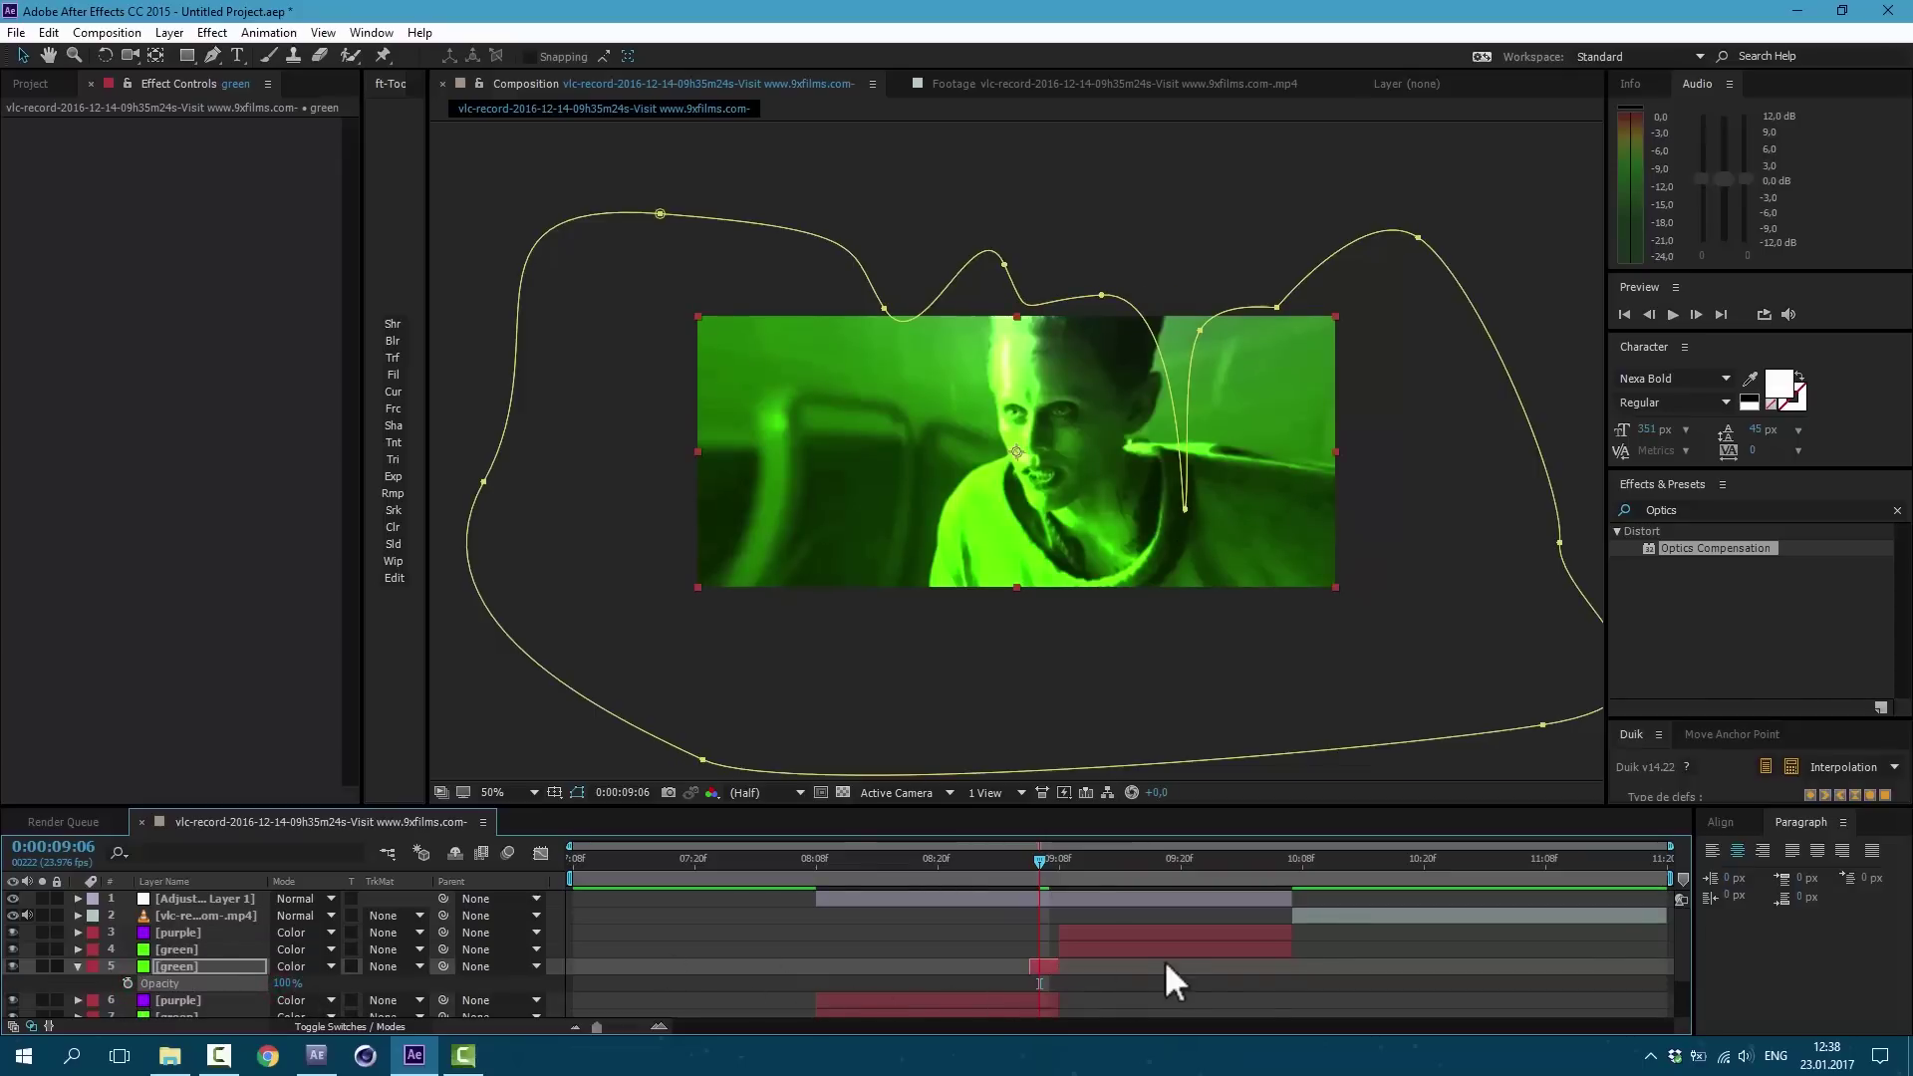
{"action": "left_click_drag", "start_coordinate": [1086, 876], "coordinate": [1040, 878]}
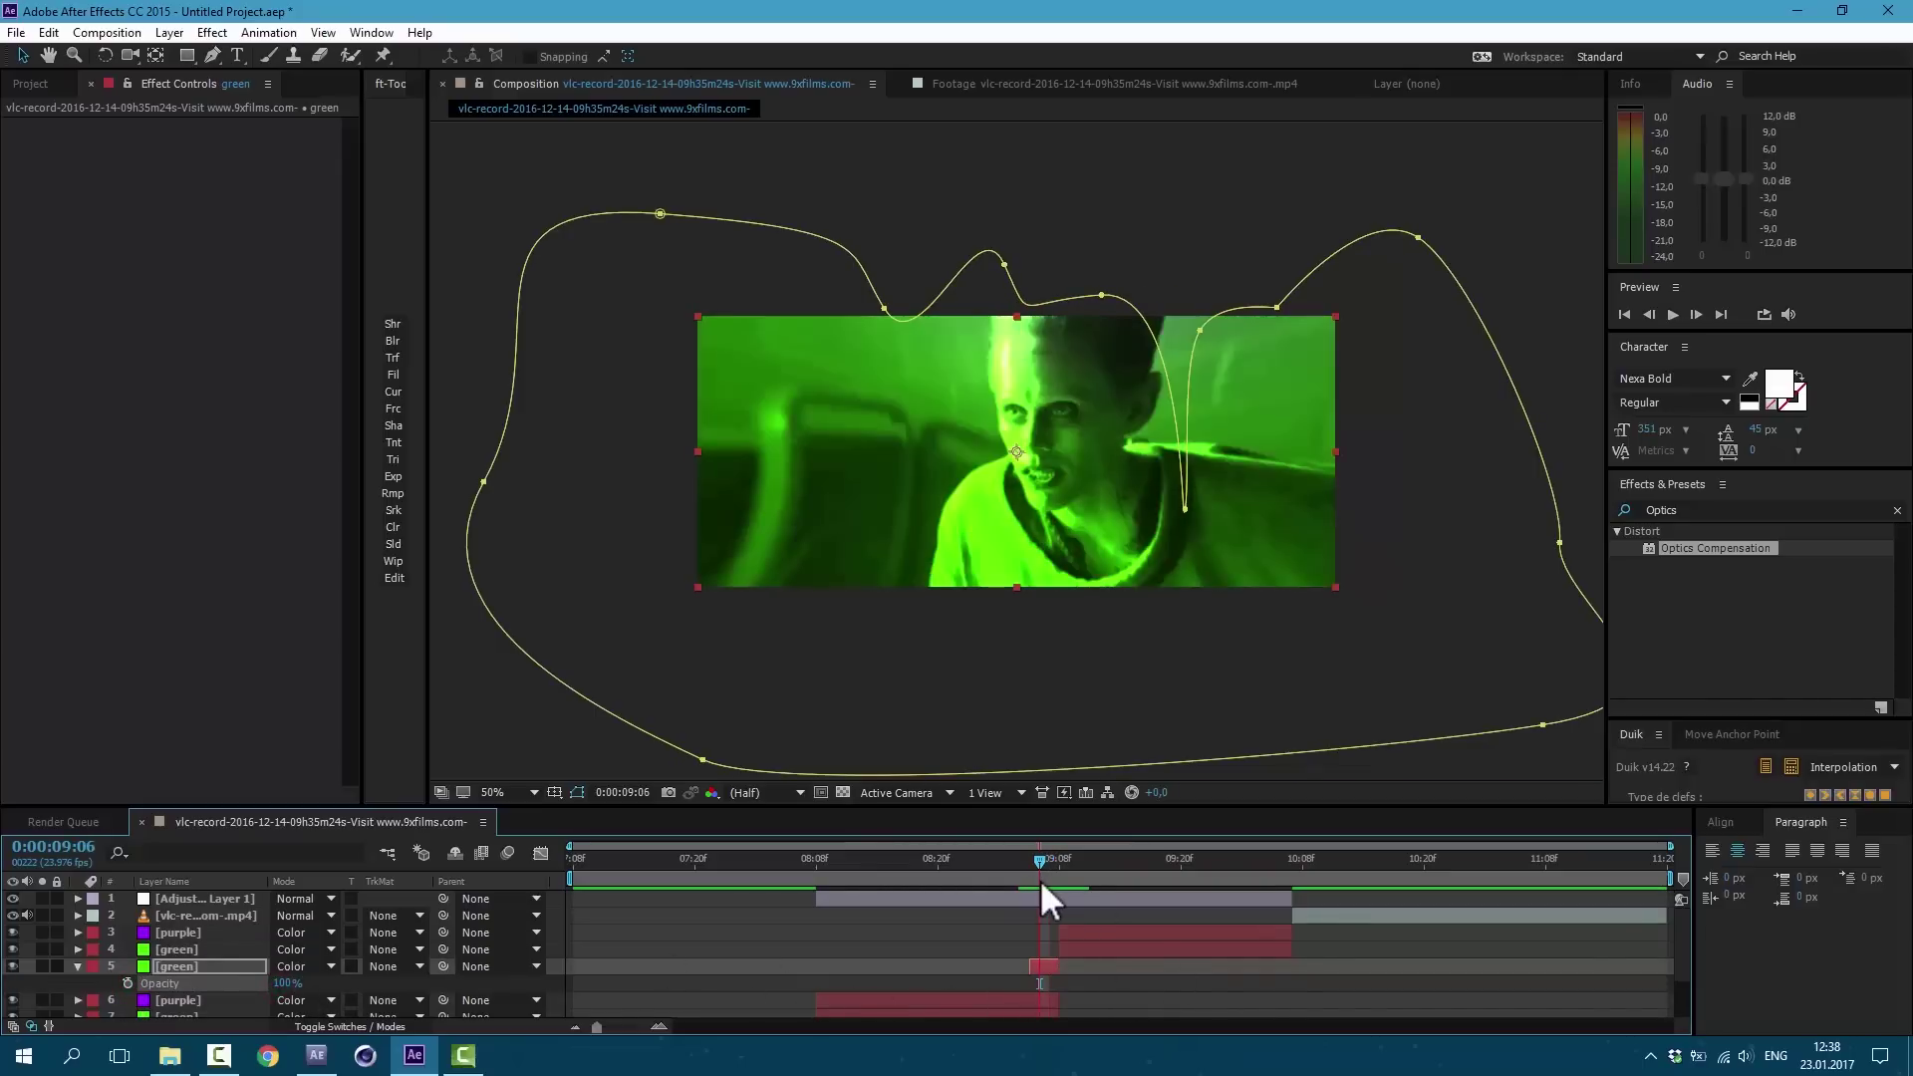
{"action": "left_click", "coordinate": [1039, 971]}
{"action": "left_click", "coordinate": [1014, 935]}
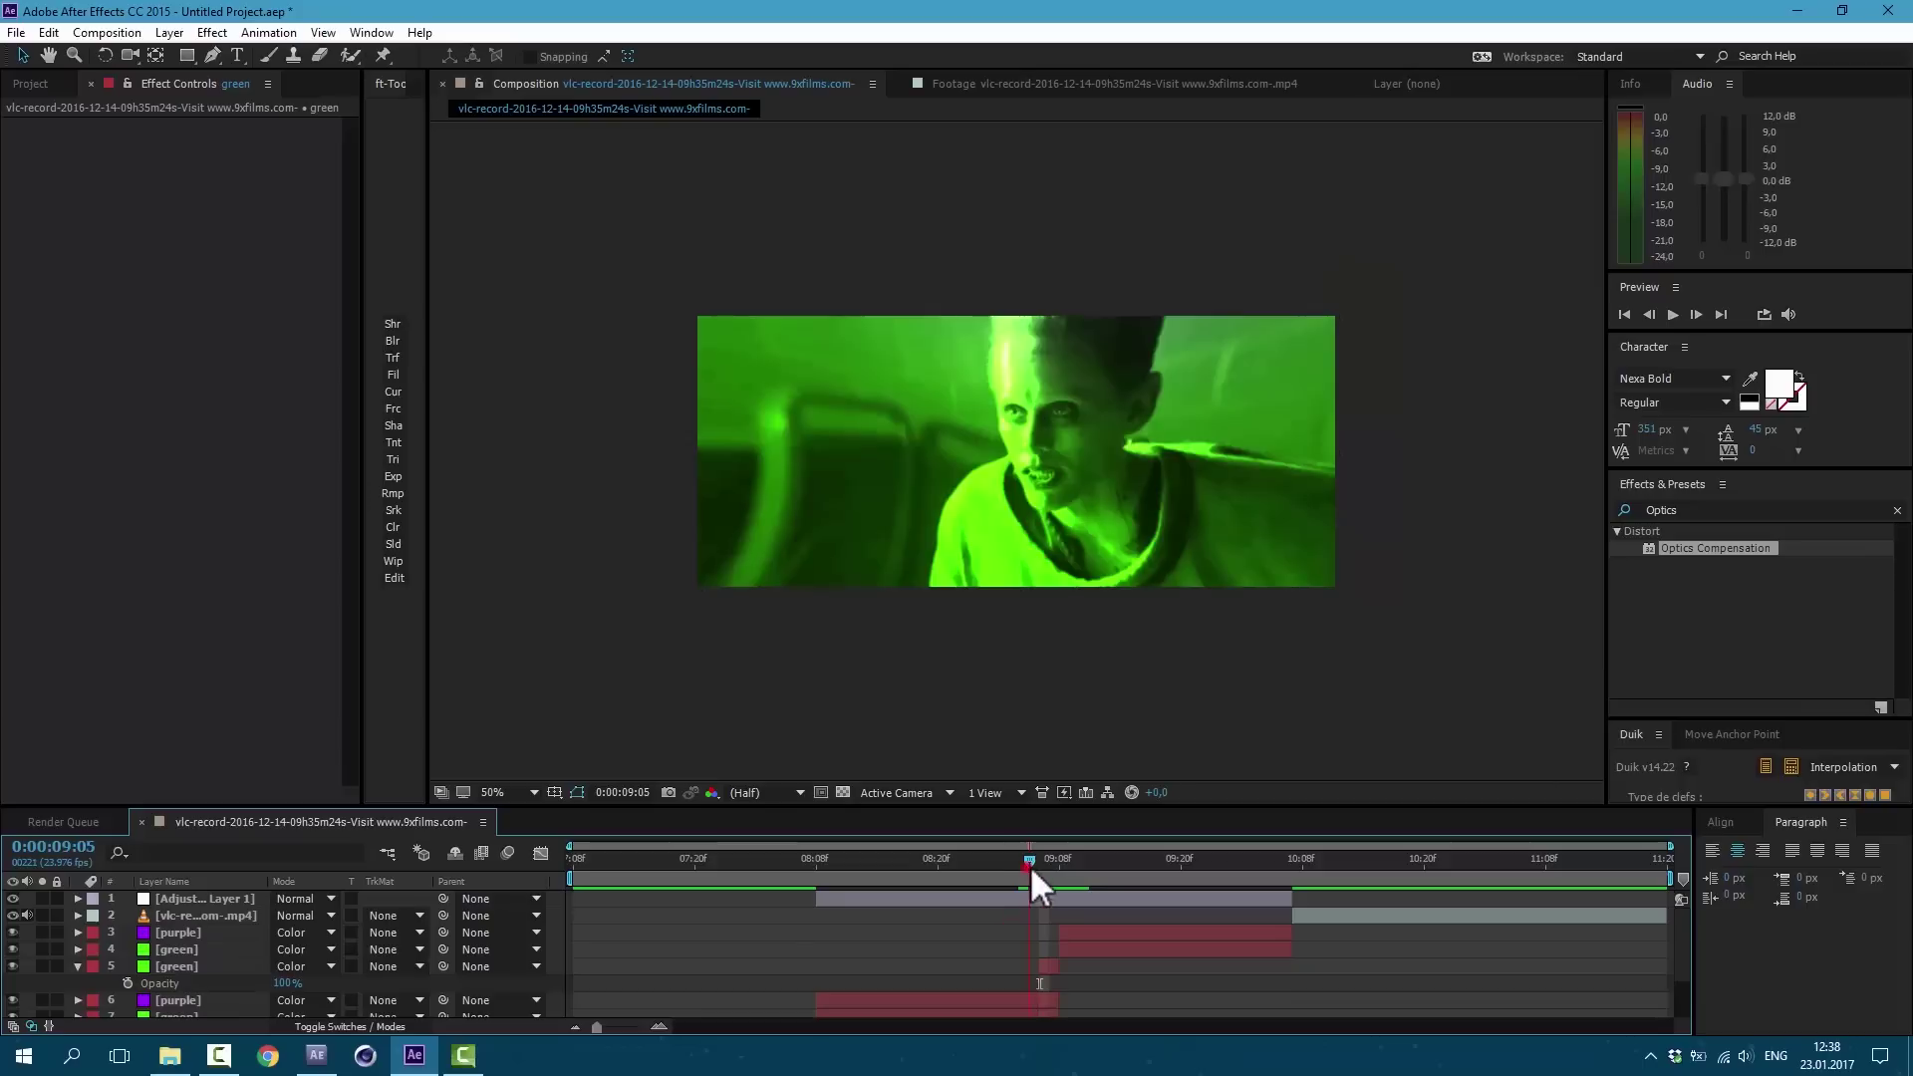
{"action": "left_click_drag", "start_coordinate": [1031, 867], "coordinate": [911, 870]}
{"action": "left_click", "coordinate": [1067, 899]}
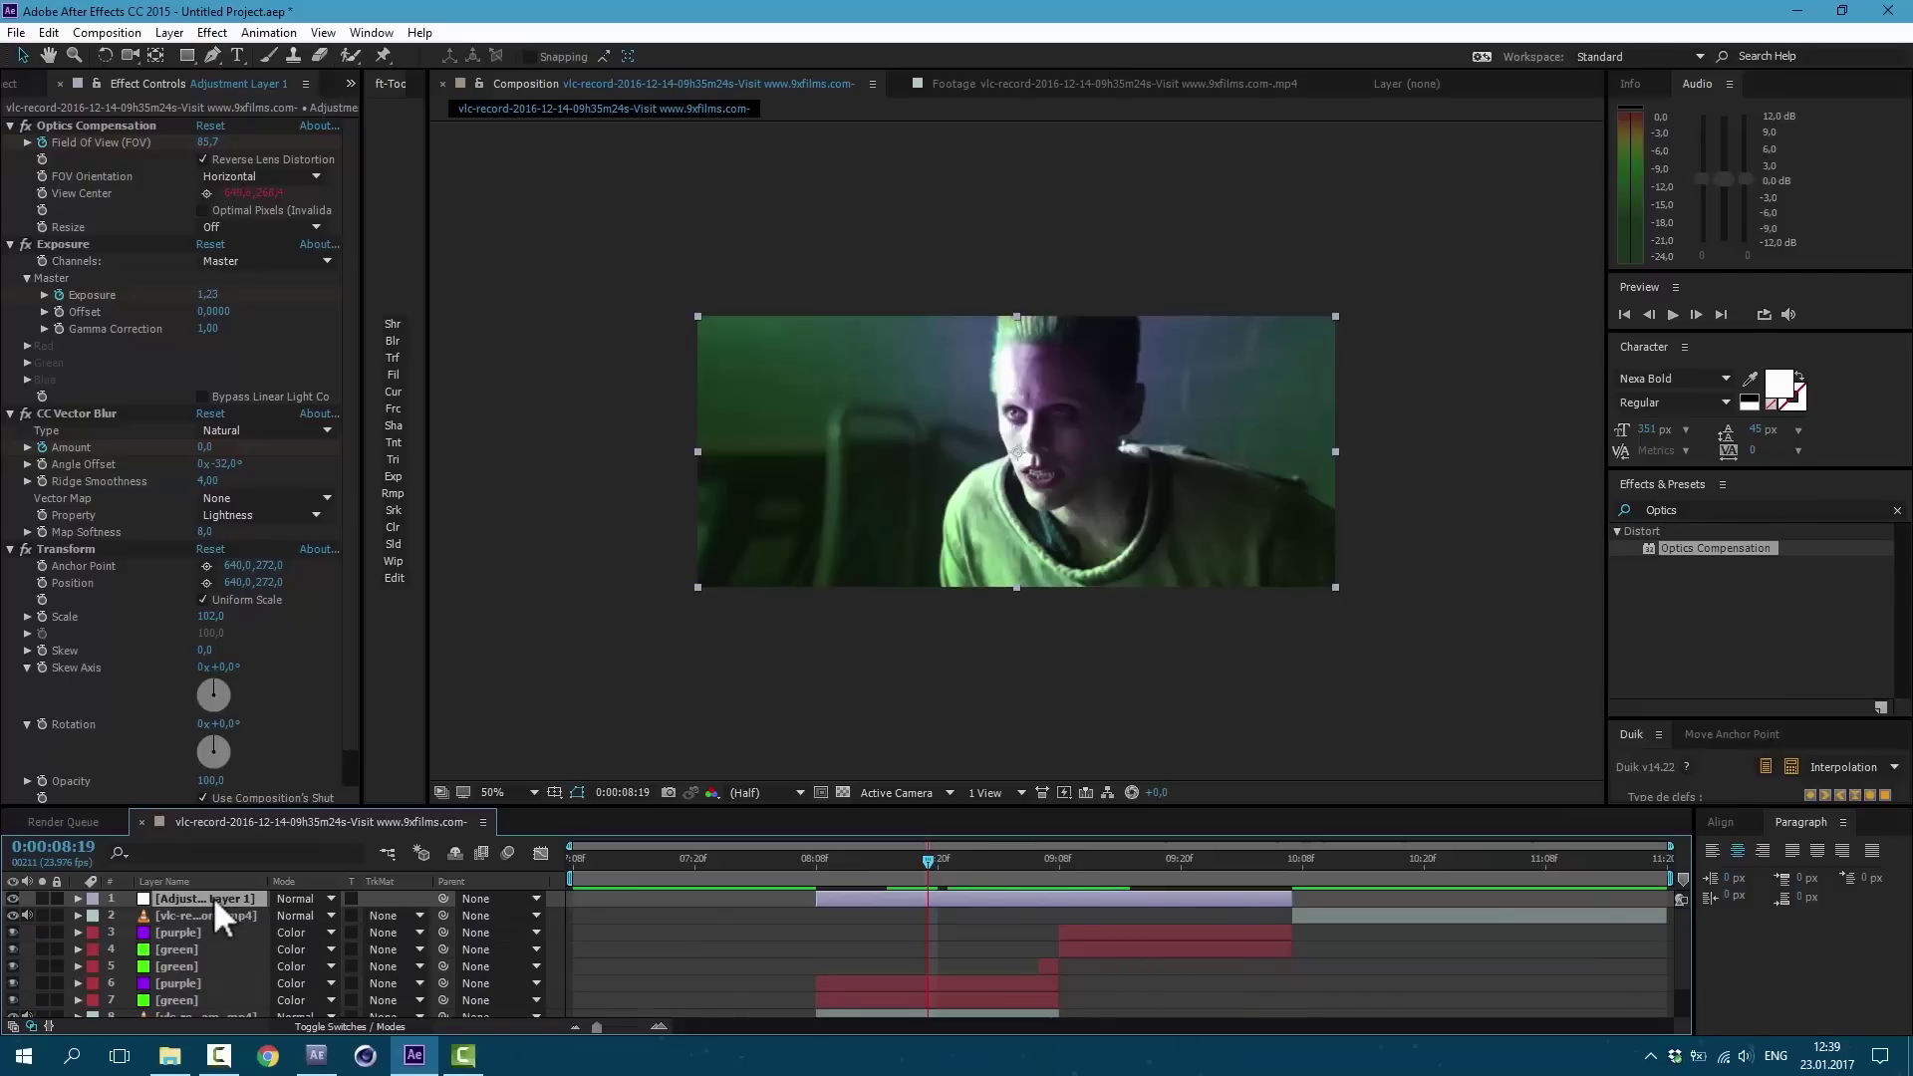
Step: Change Adjustment Layer 1's View Center expression from wiggle(15,25) to wiggle(15,125) and scrub to check
{"action": "key", "text": "u"}
{"action": "key", "text": "u"}
{"action": "left_click", "coordinate": [618, 997]}
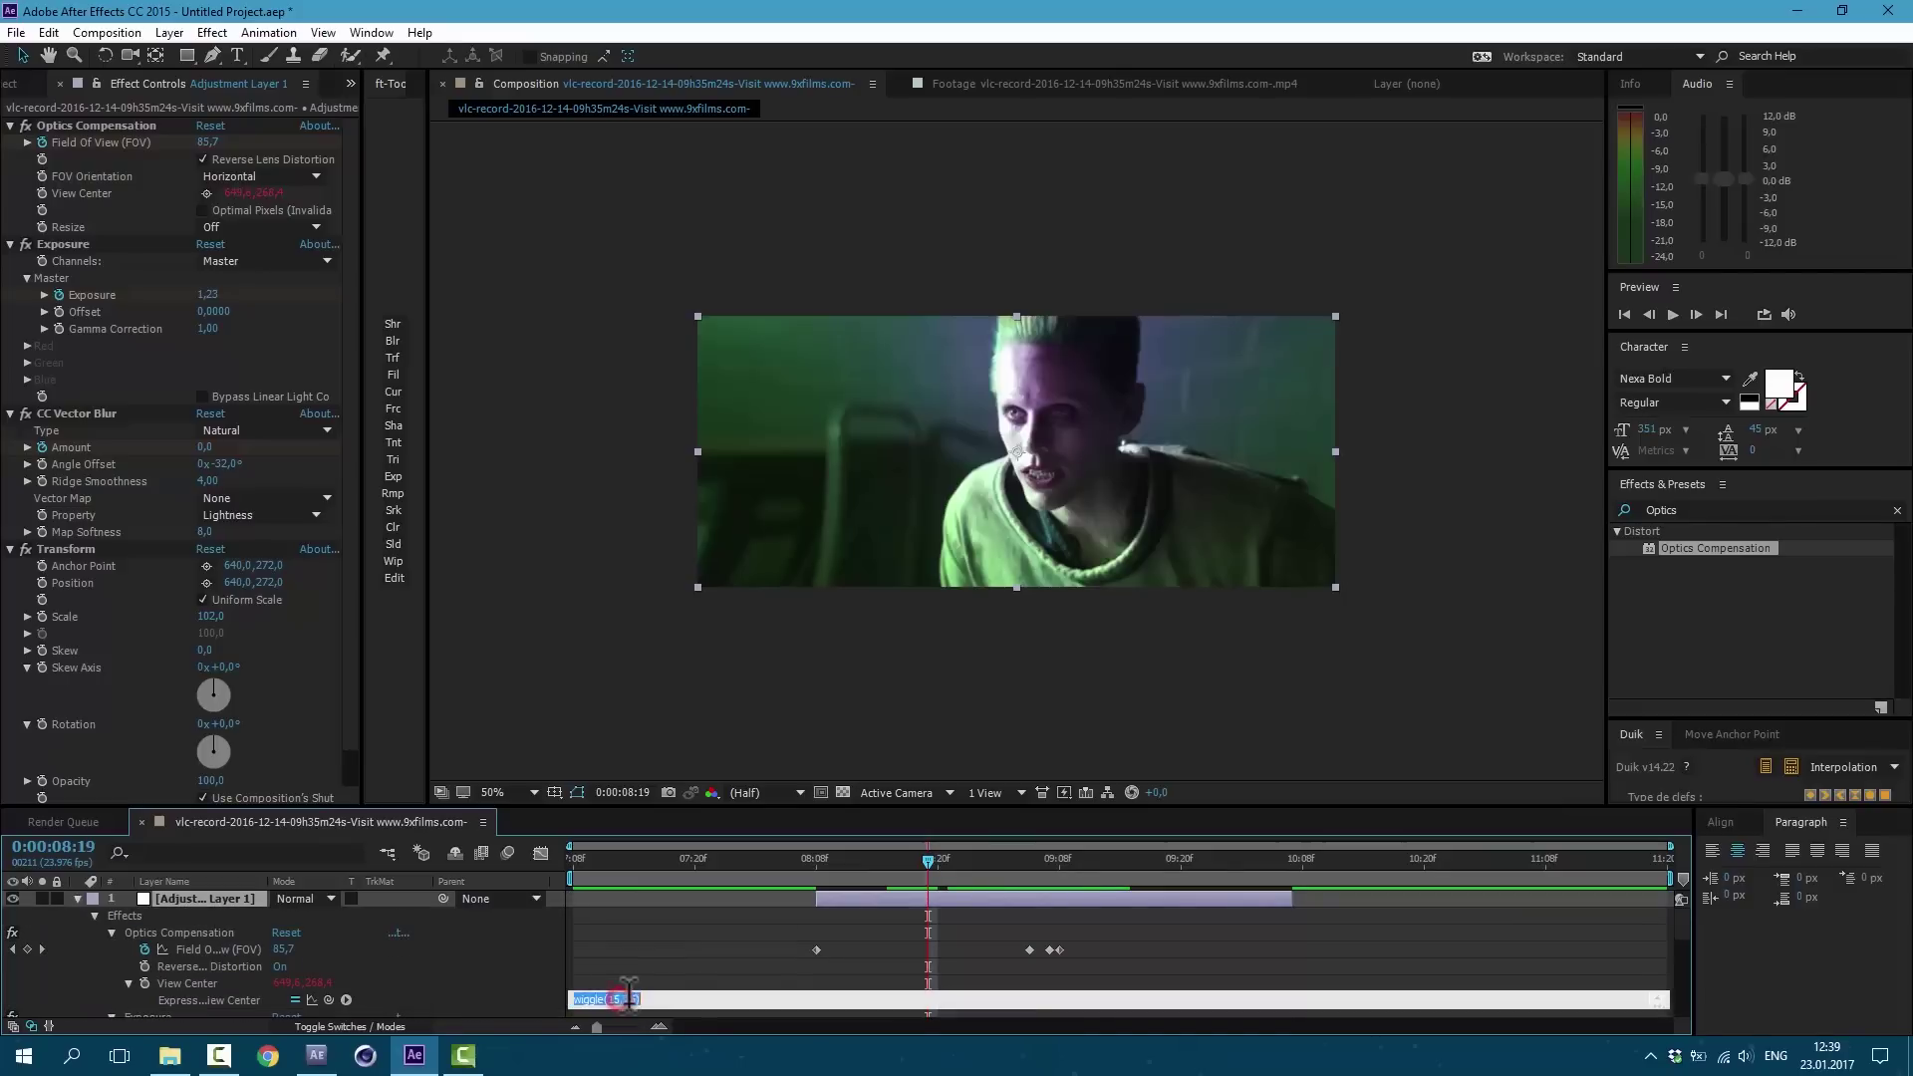
{"action": "left_click_drag", "start_coordinate": [624, 999], "coordinate": [632, 1000]}
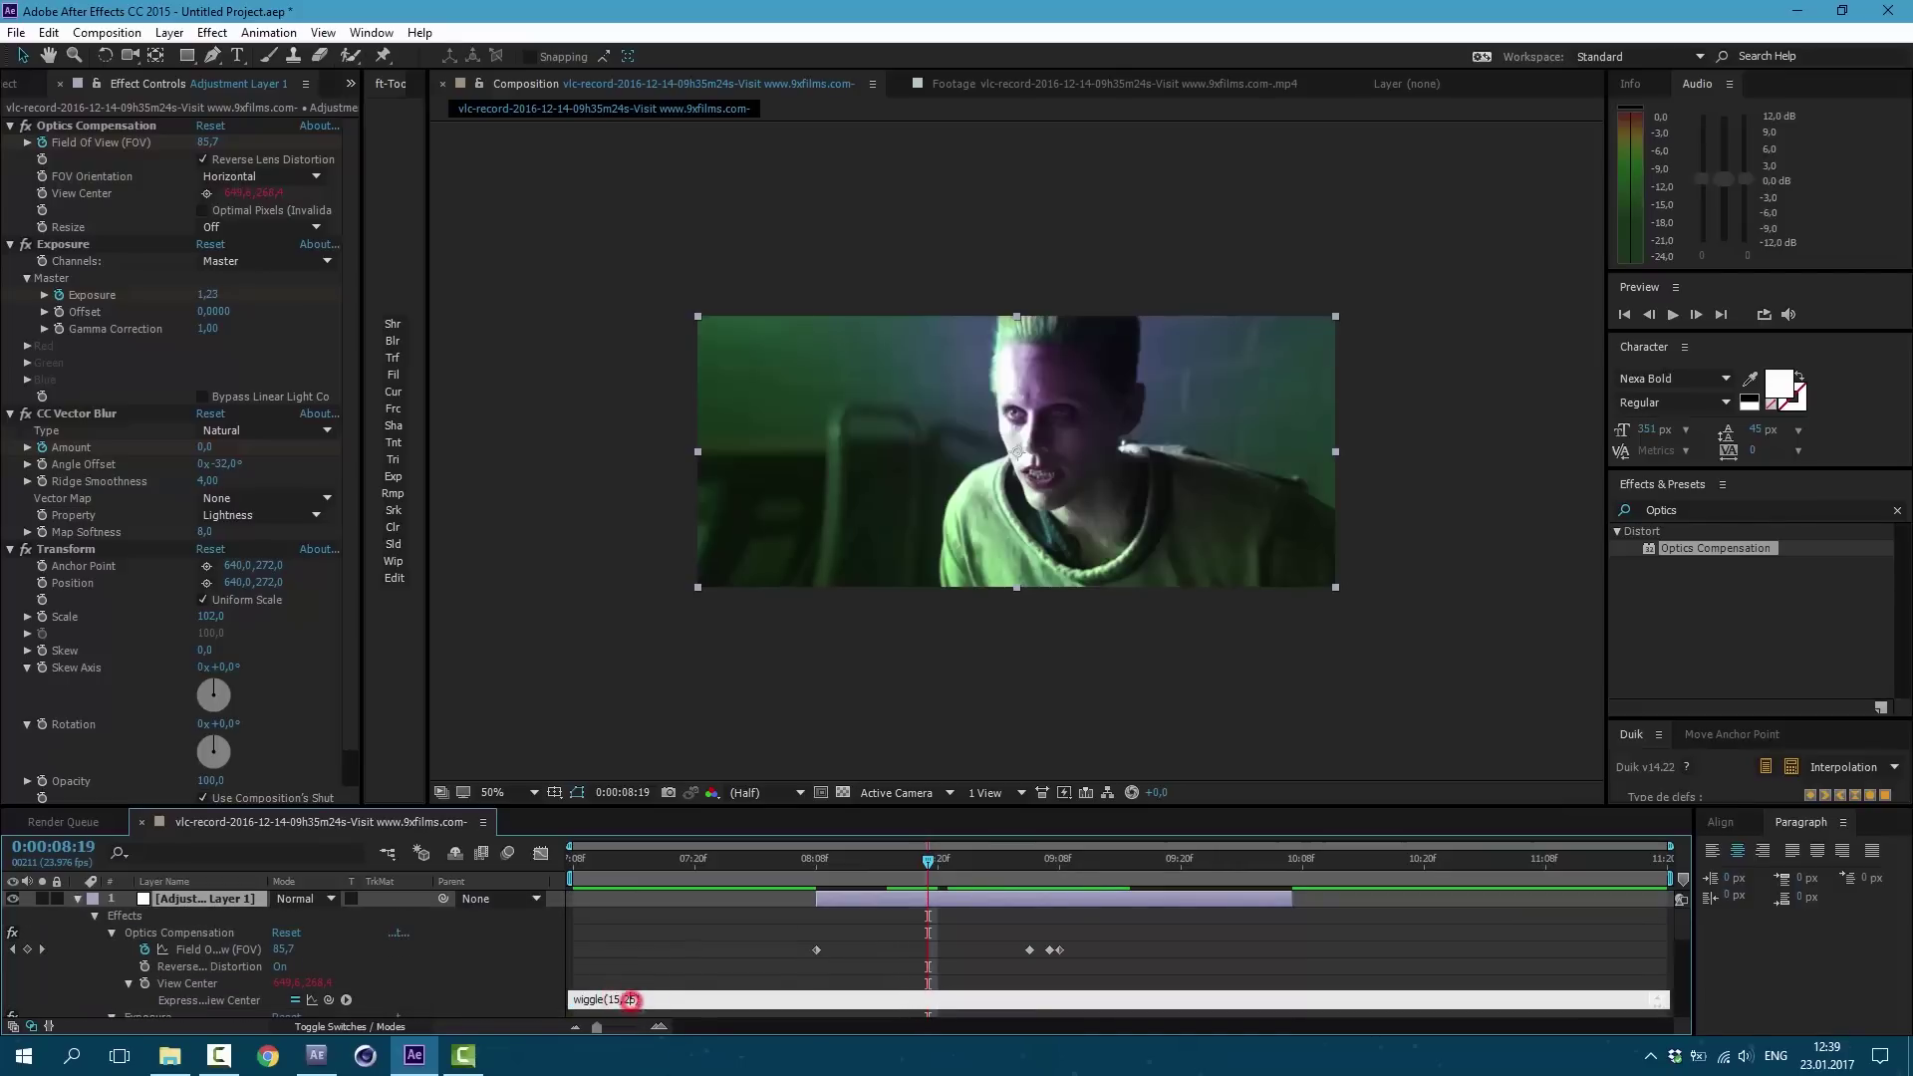
{"action": "left_click", "coordinate": [674, 946]}
{"action": "key", "text": "space"}
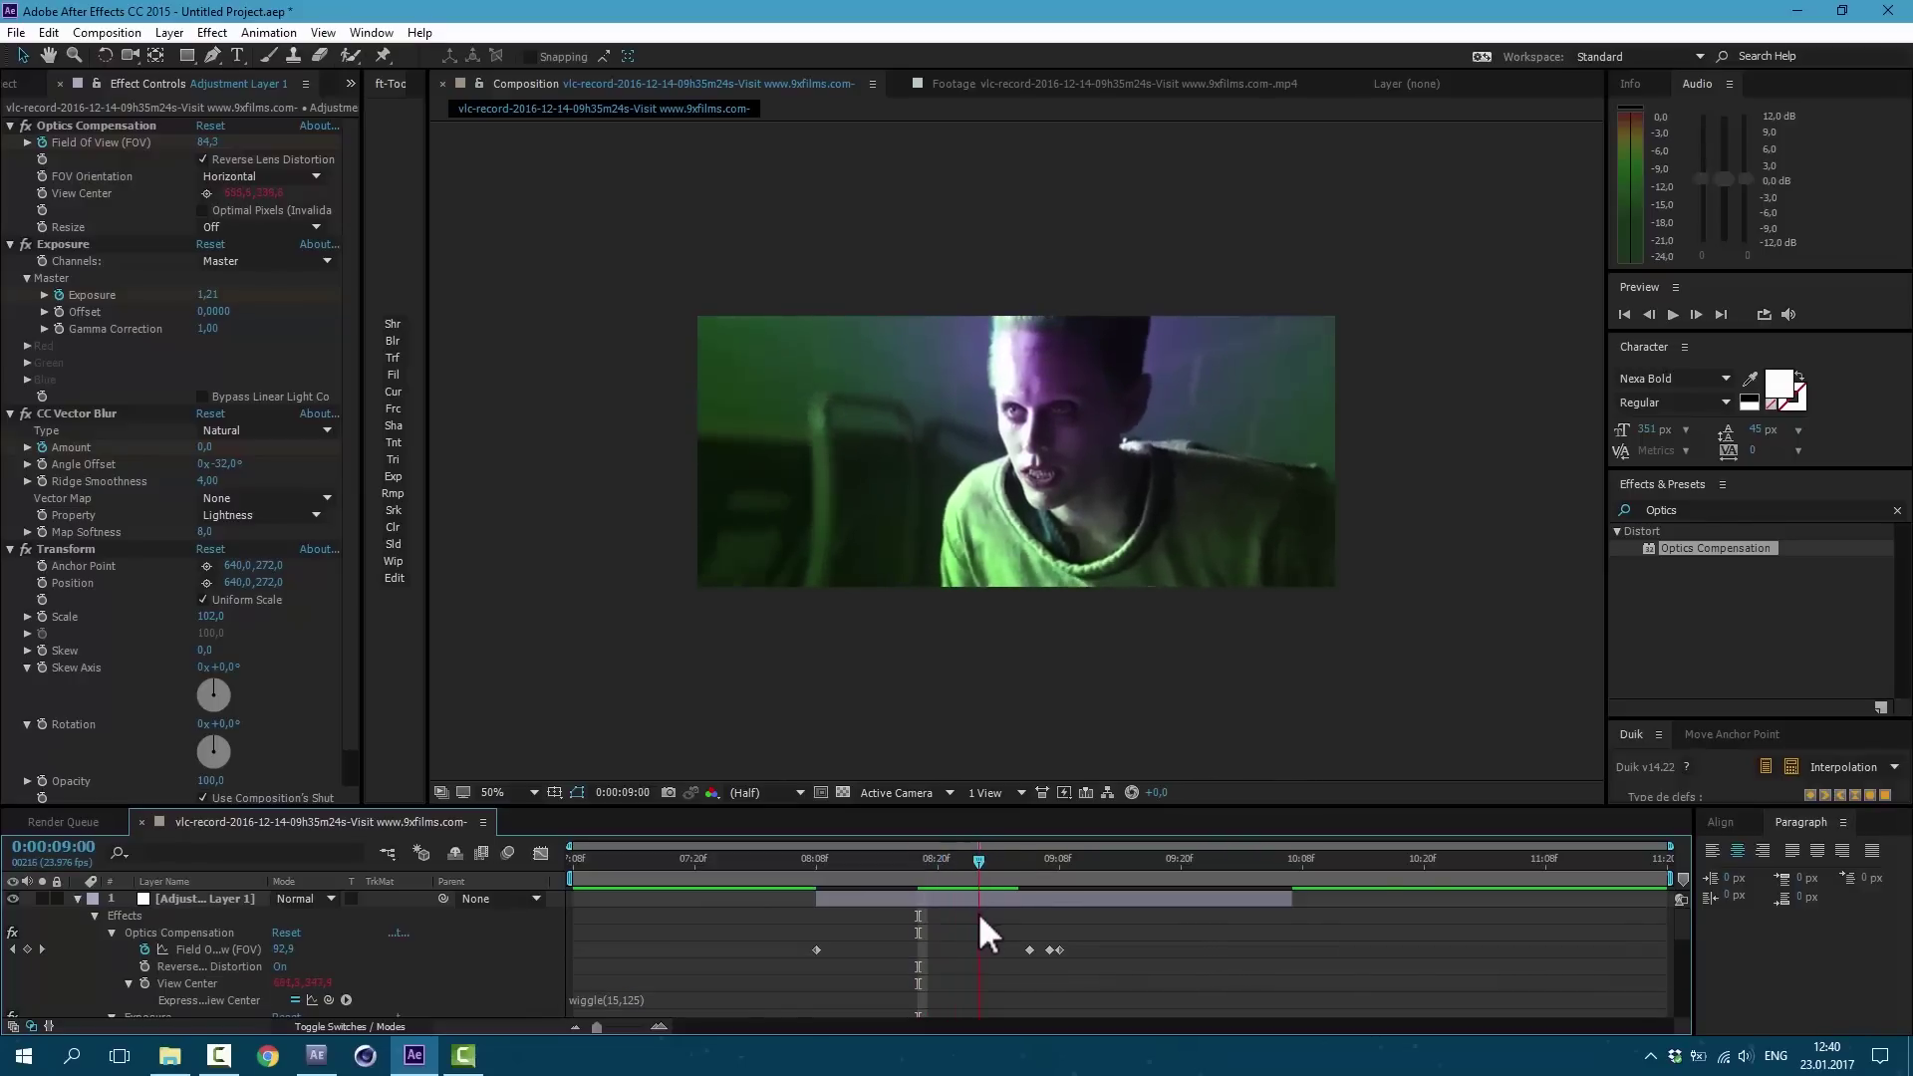
{"action": "left_click_drag", "start_coordinate": [978, 911], "coordinate": [989, 910]}
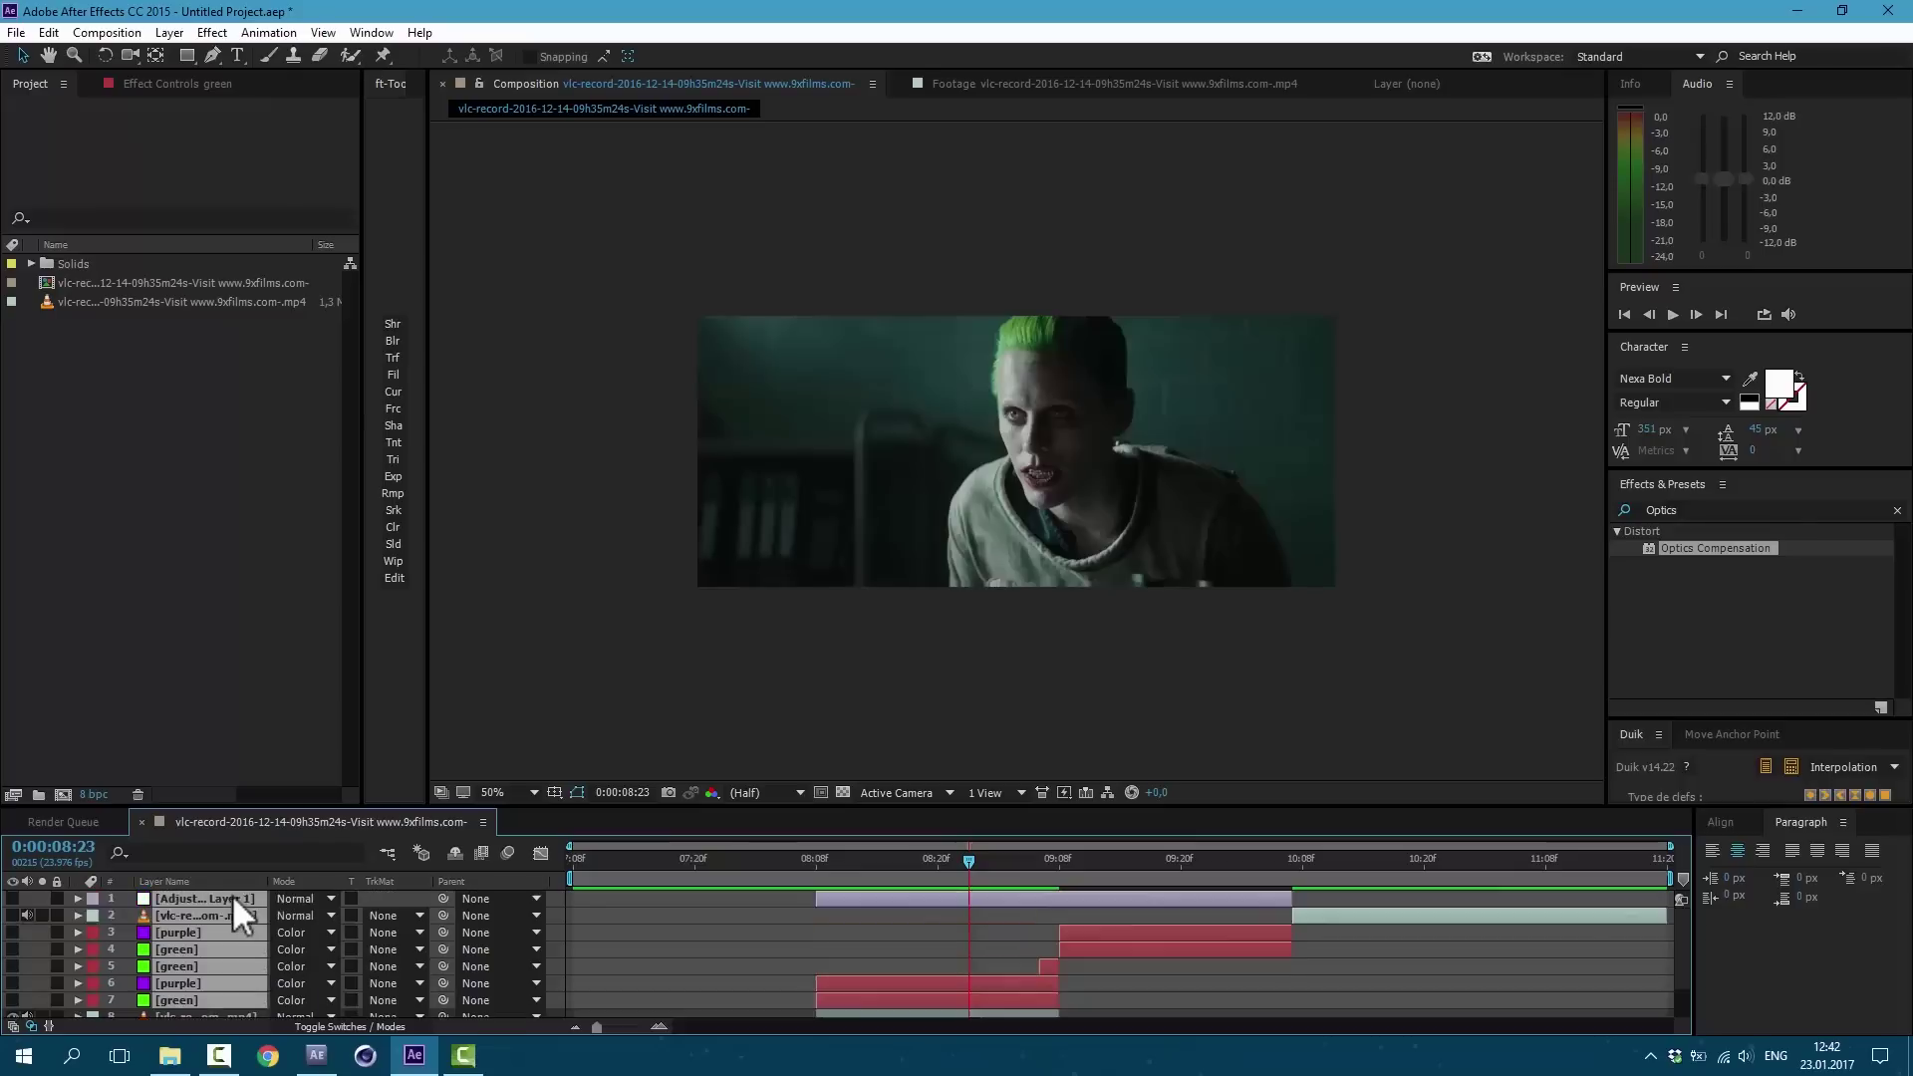
Step: Preview the comp, then import Suicide Squad Transition Template.aep and select its Transition composition
{"action": "key", "text": "space"}
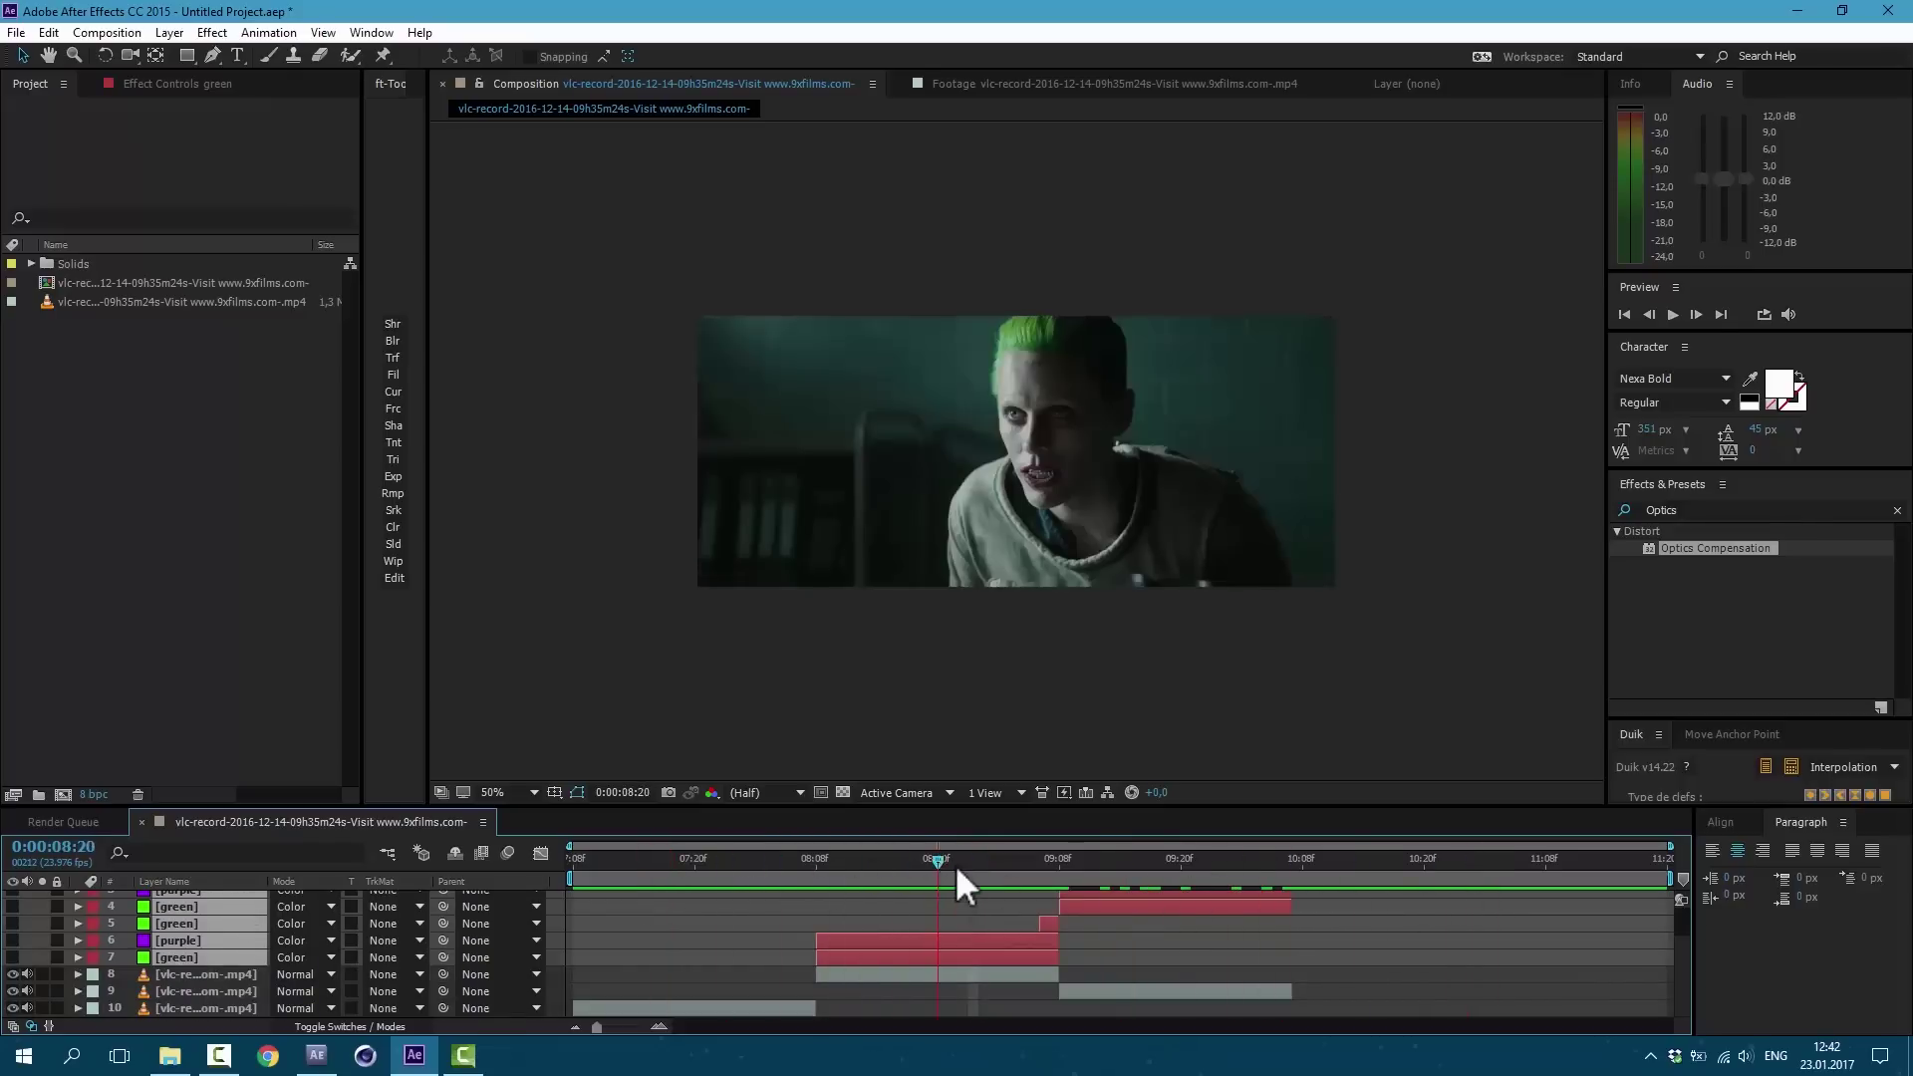
{"action": "scroll", "coordinate": [1046, 917], "scroll_direction": "up", "scroll_amount": 3}
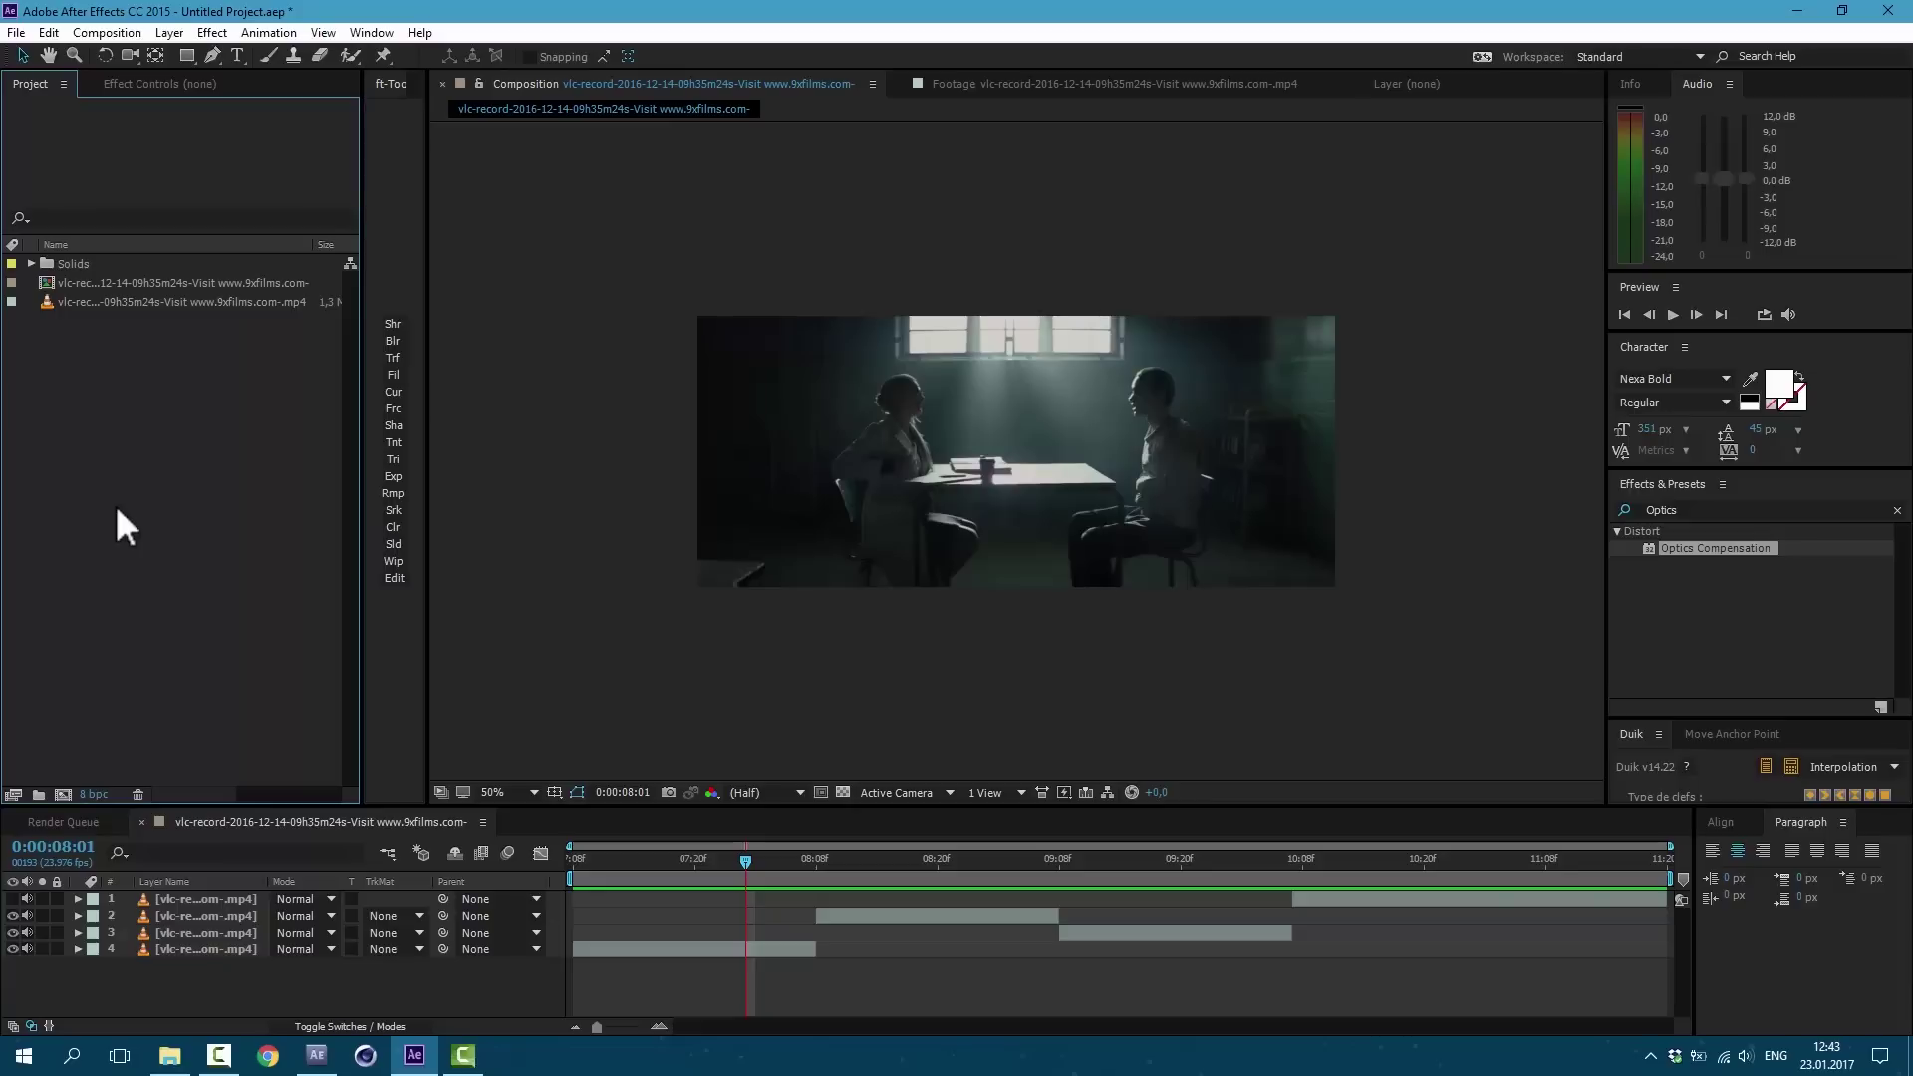
{"action": "left_click", "coordinate": [17, 33]}
{"action": "mouse_move", "coordinate": [339, 310]}
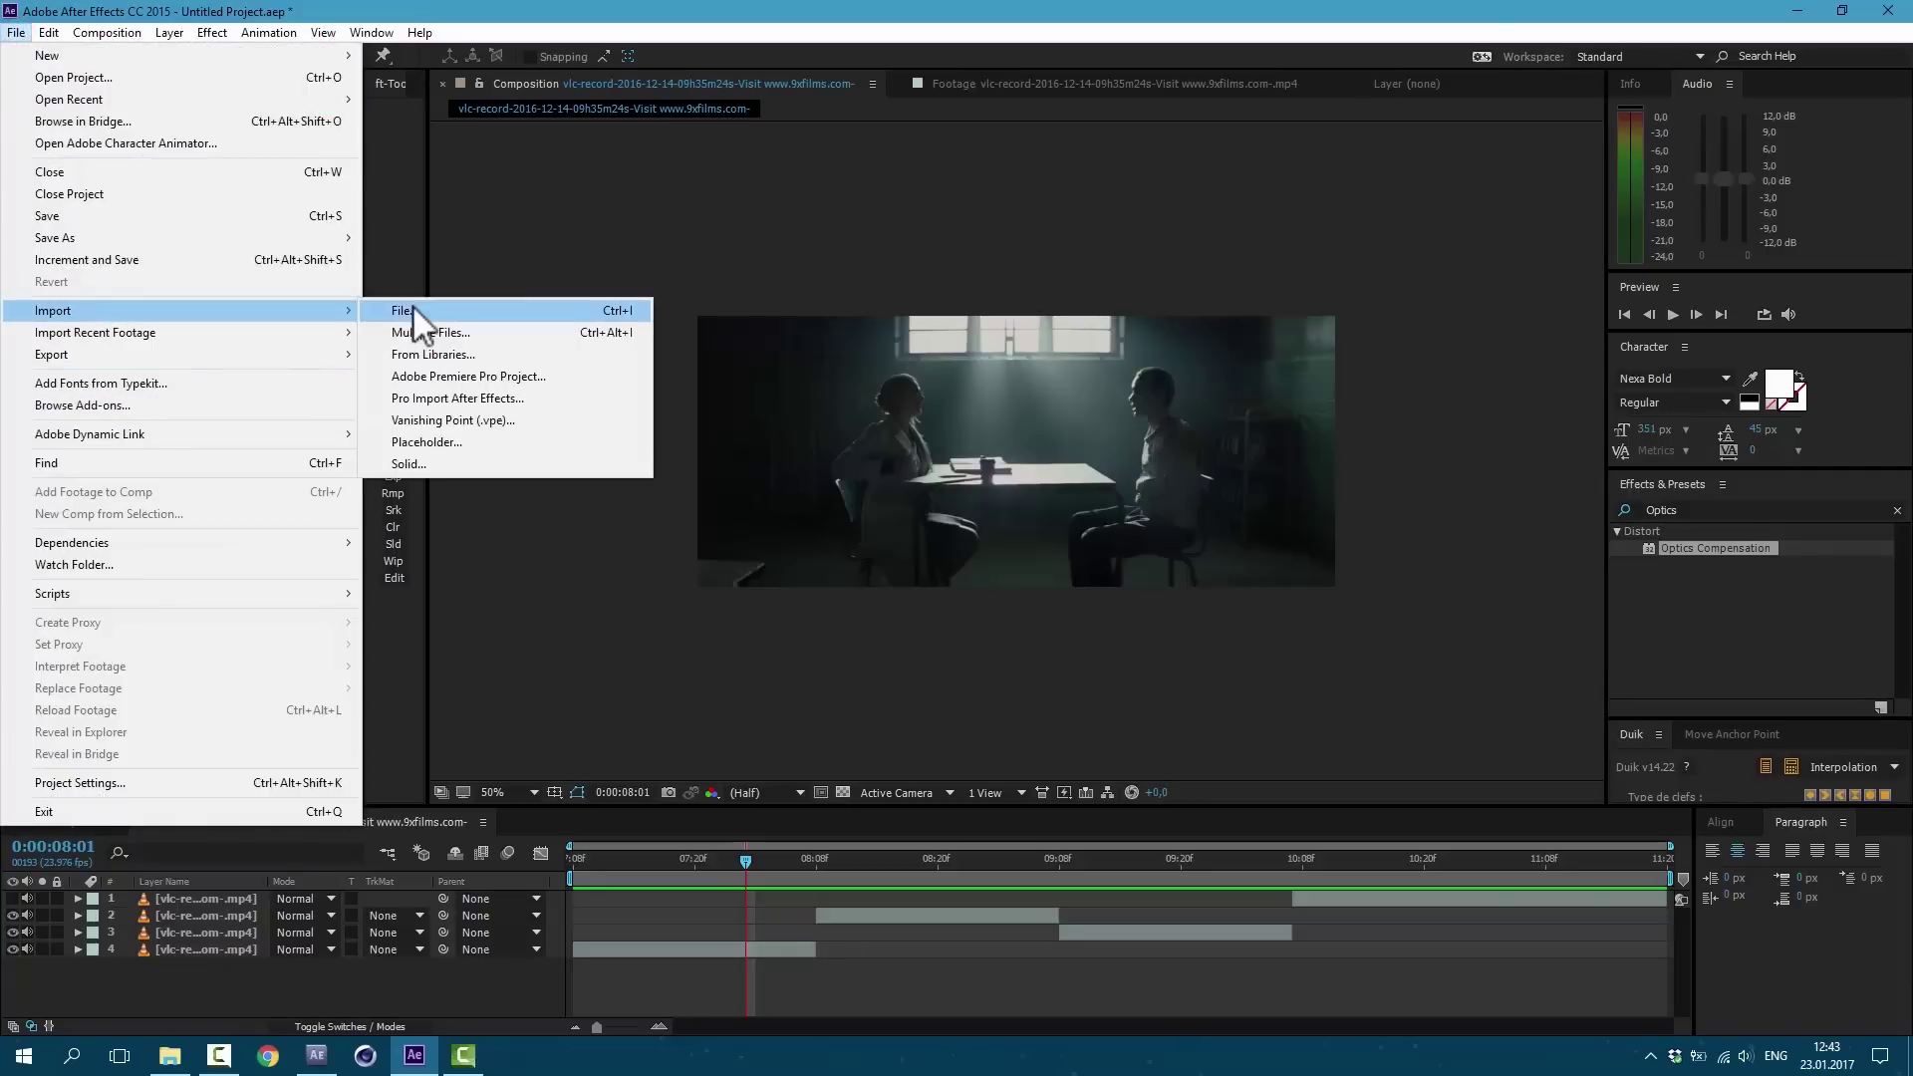
{"action": "left_click", "coordinate": [413, 307]}
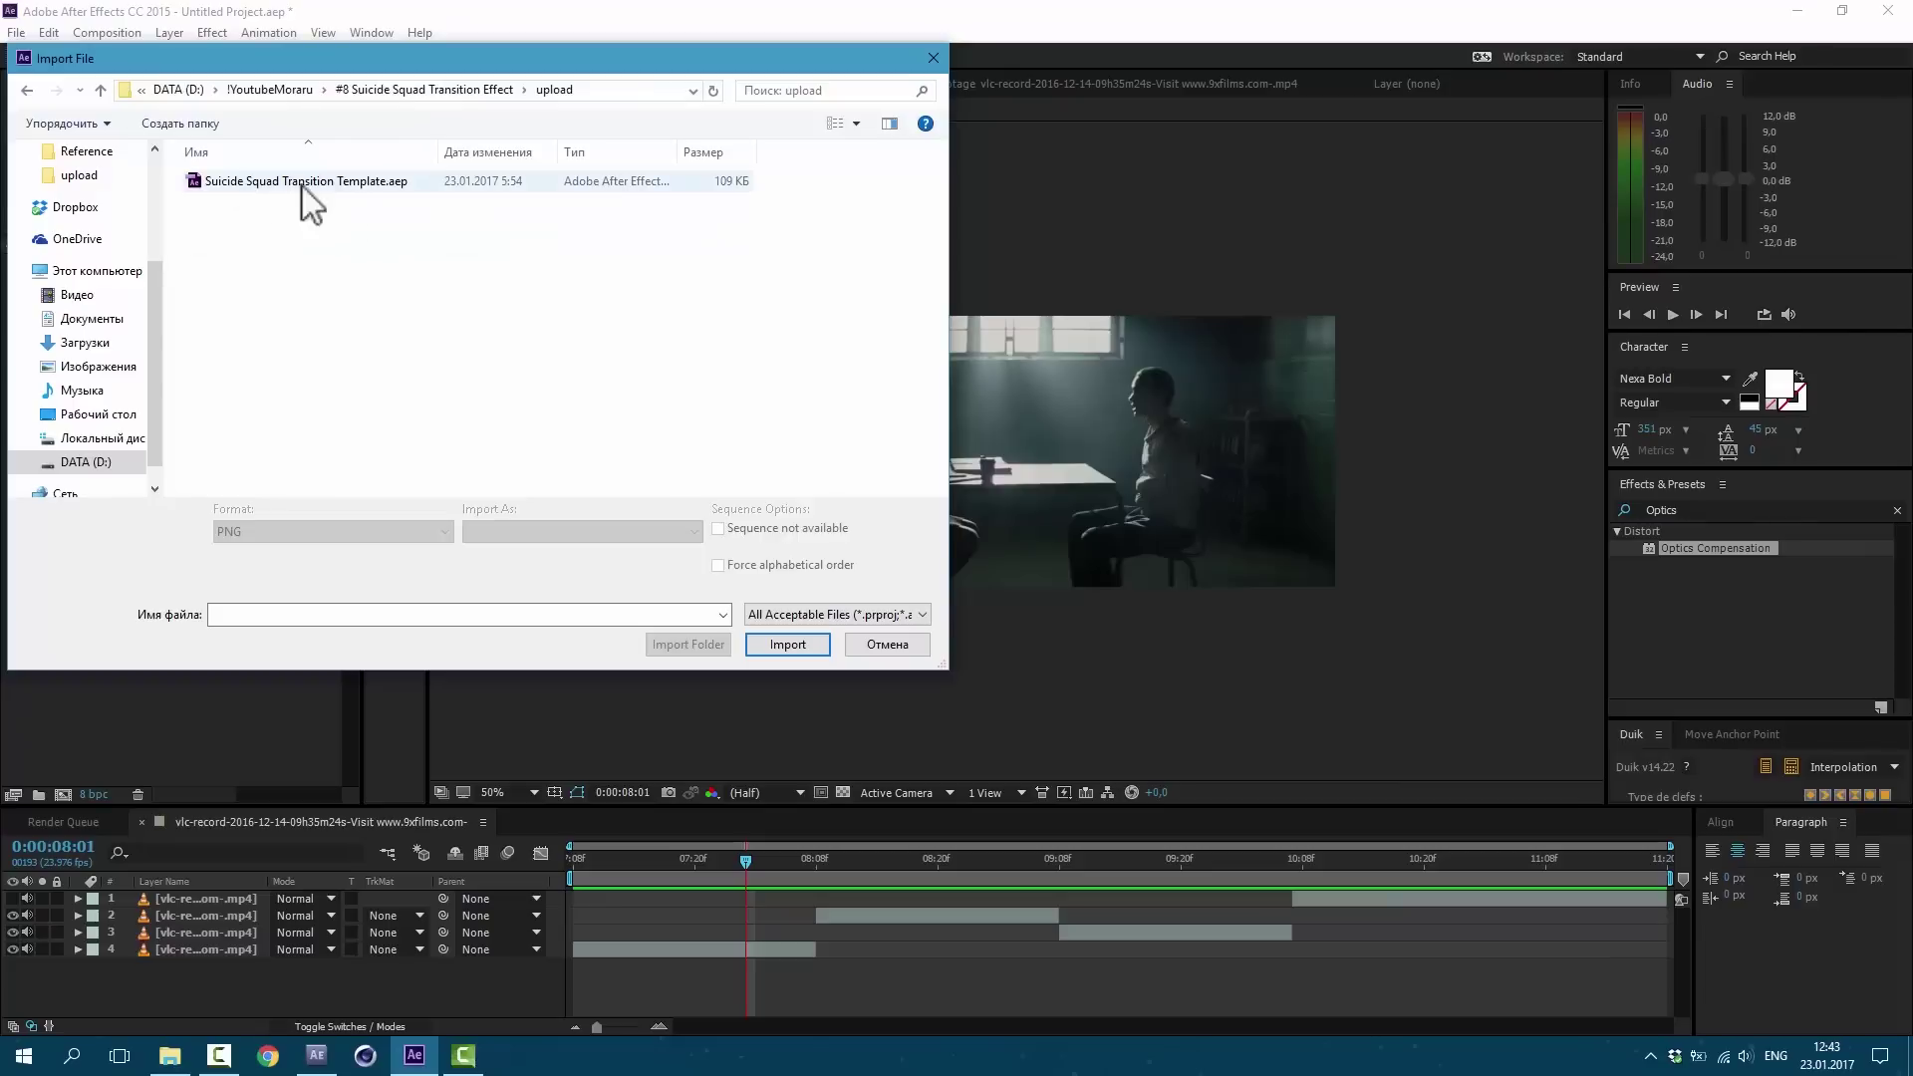
{"action": "left_click", "coordinate": [295, 181]}
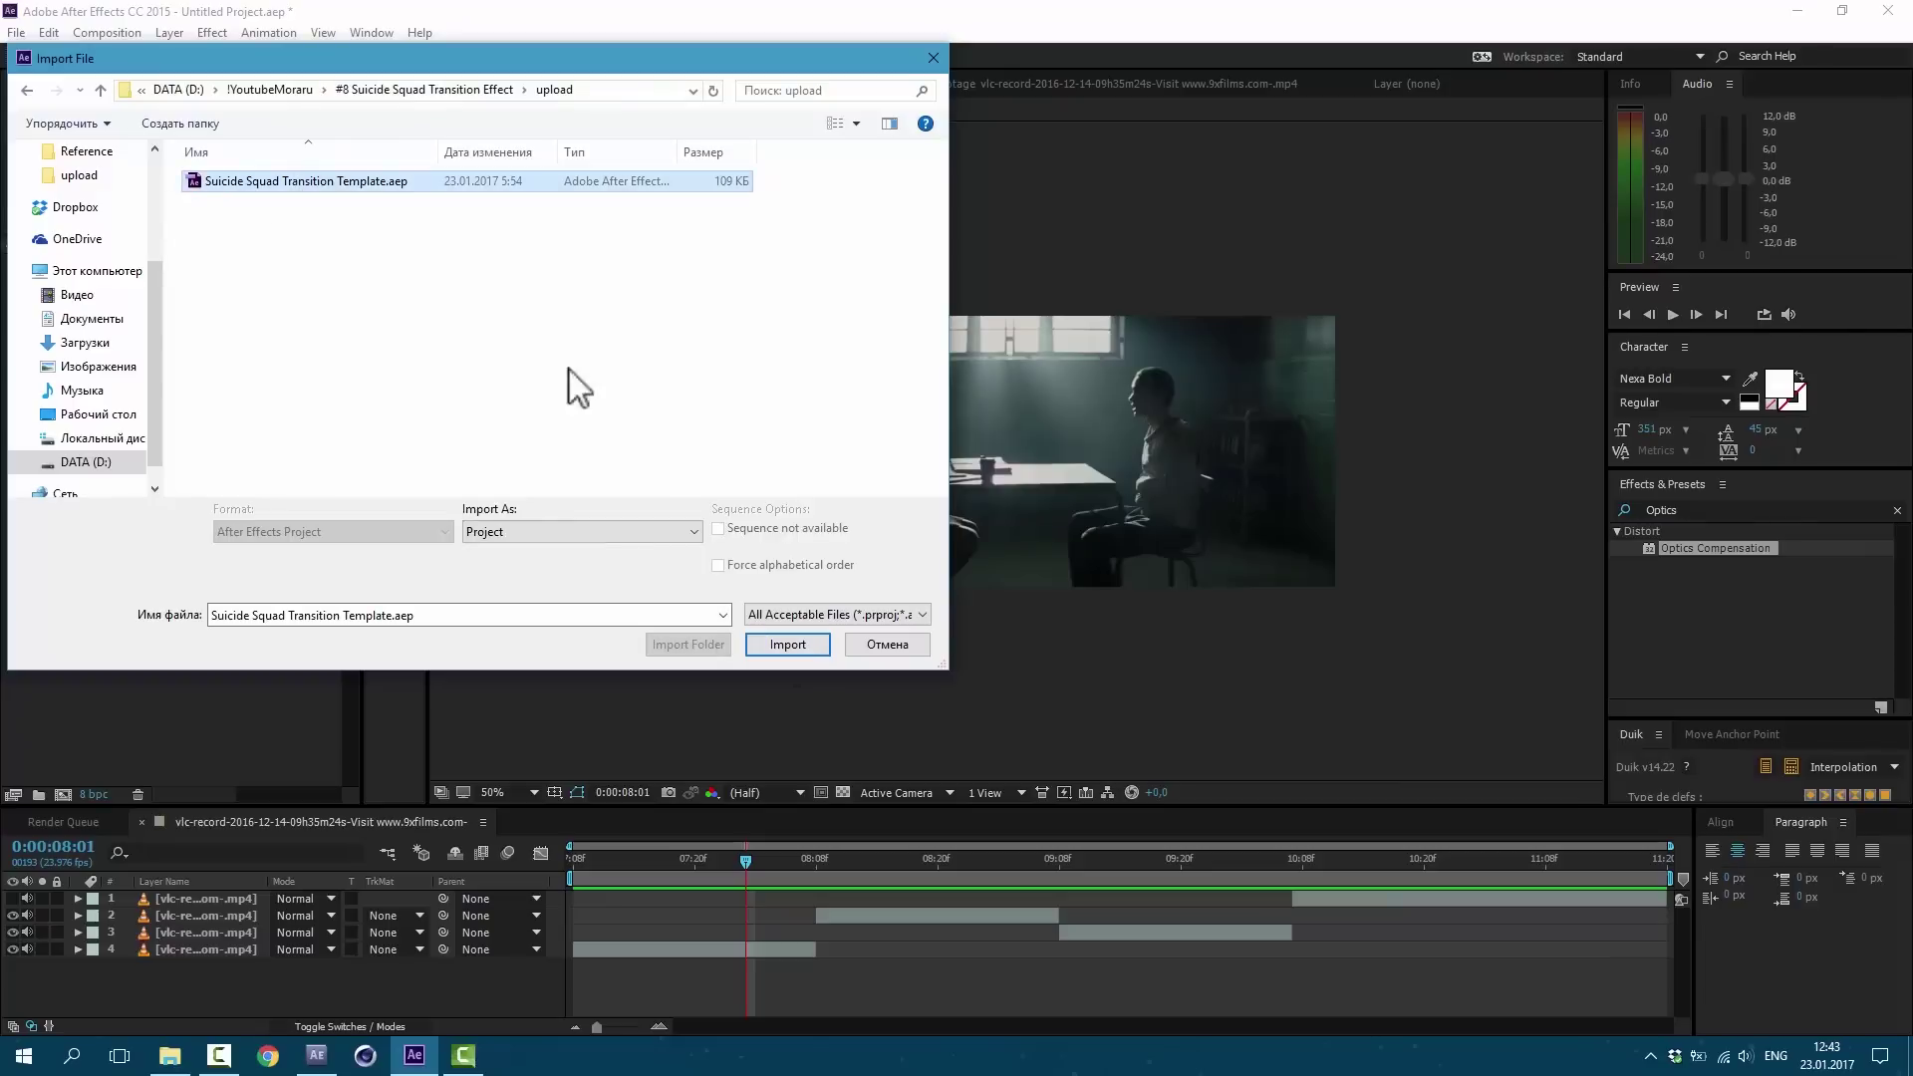
{"action": "left_click", "coordinate": [787, 643]}
{"action": "left_click", "coordinate": [146, 327]}
Step: Place the Transition comp as the top layer over the cut, enable Collapse Transformations, and review it
{"action": "left_click_drag", "start_coordinate": [145, 325], "coordinate": [799, 897]}
{"action": "left_click_drag", "start_coordinate": [1042, 899], "coordinate": [1062, 900]}
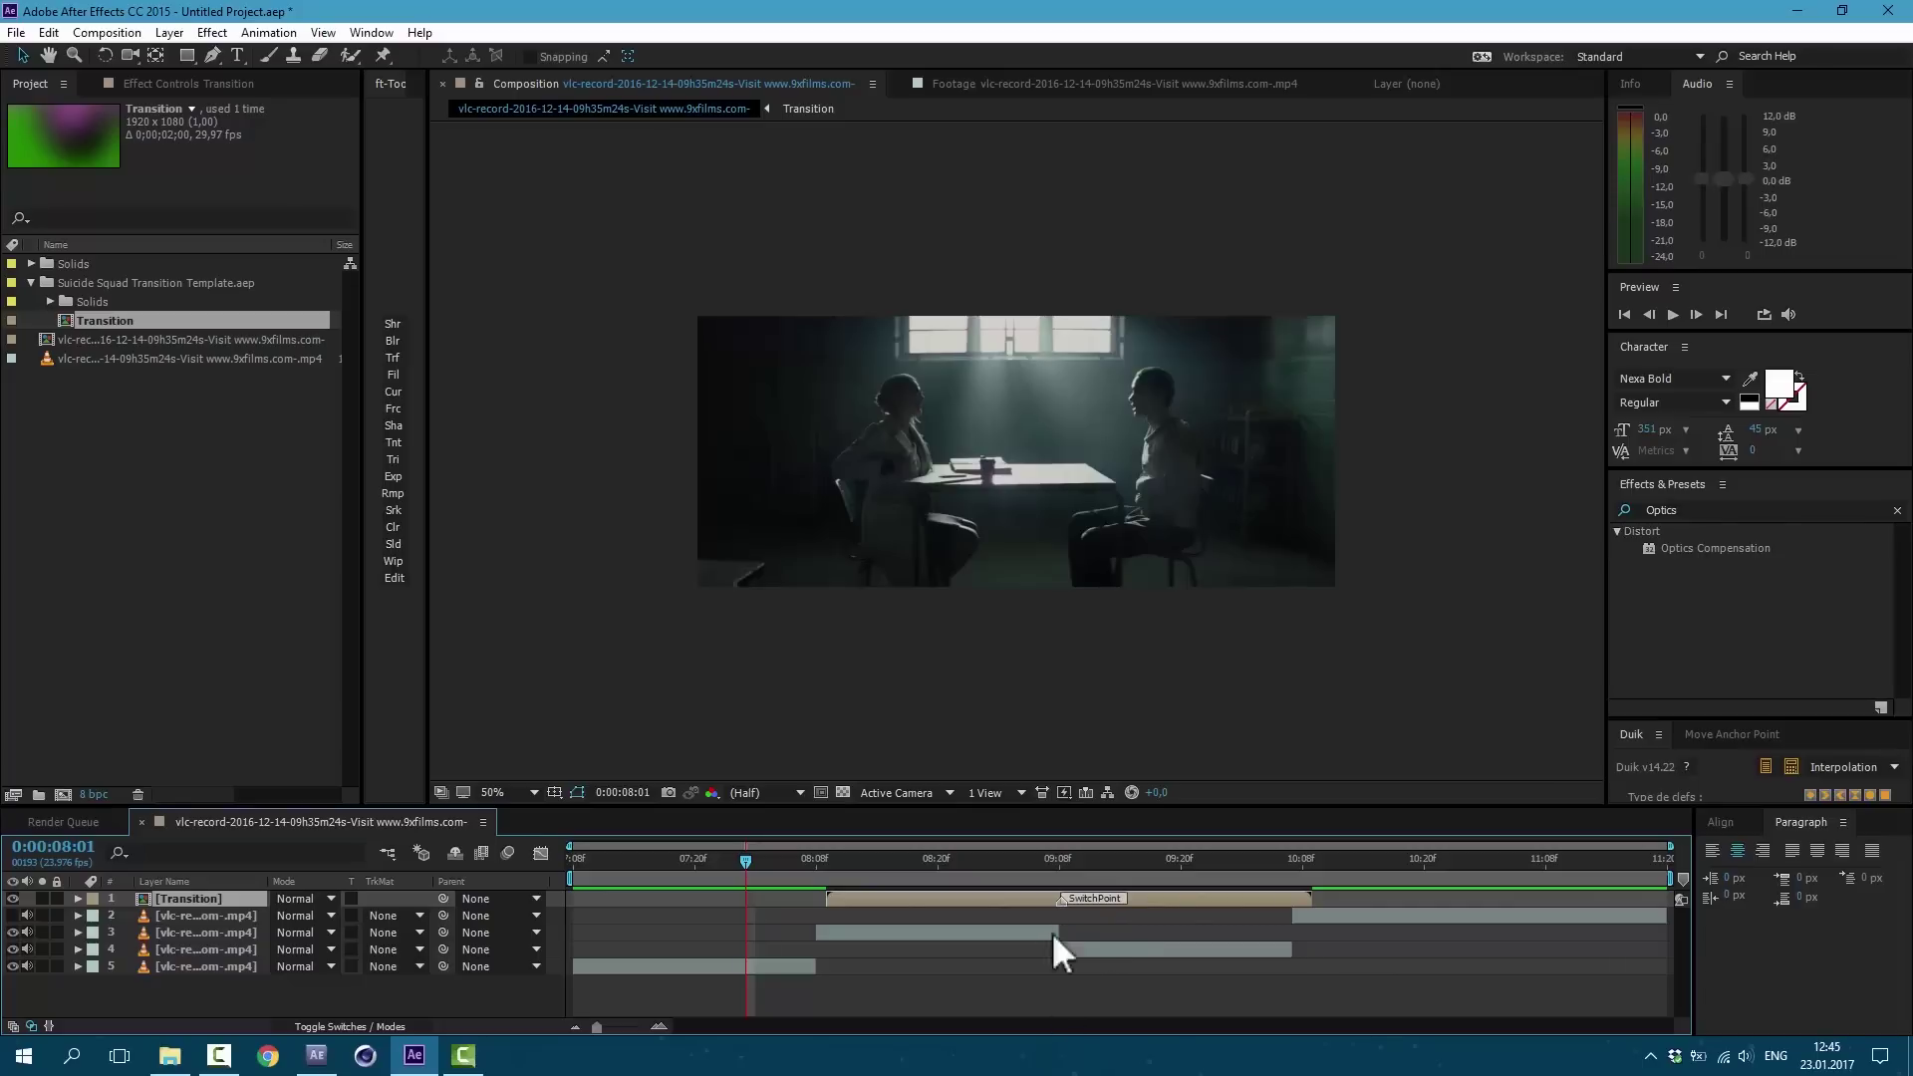
{"action": "key", "text": "k"}
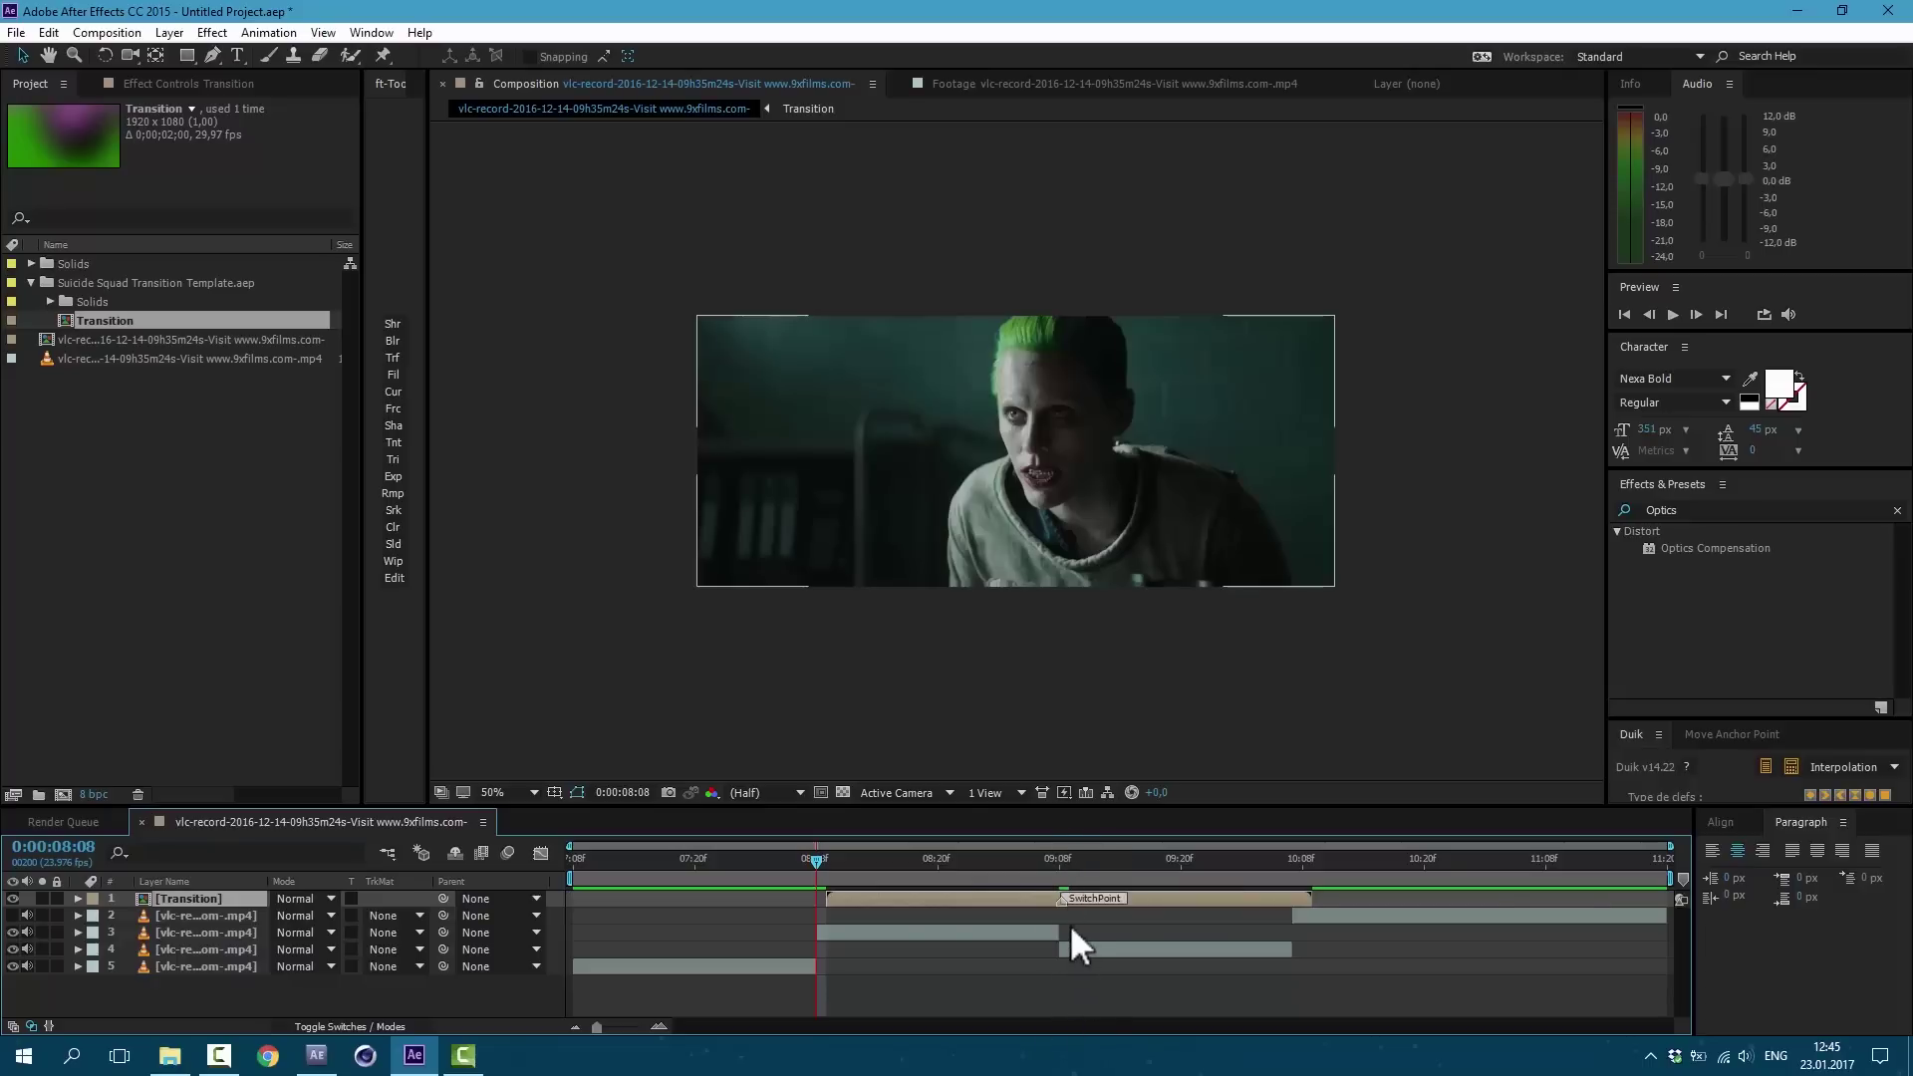
{"action": "left_click", "coordinate": [355, 1026]}
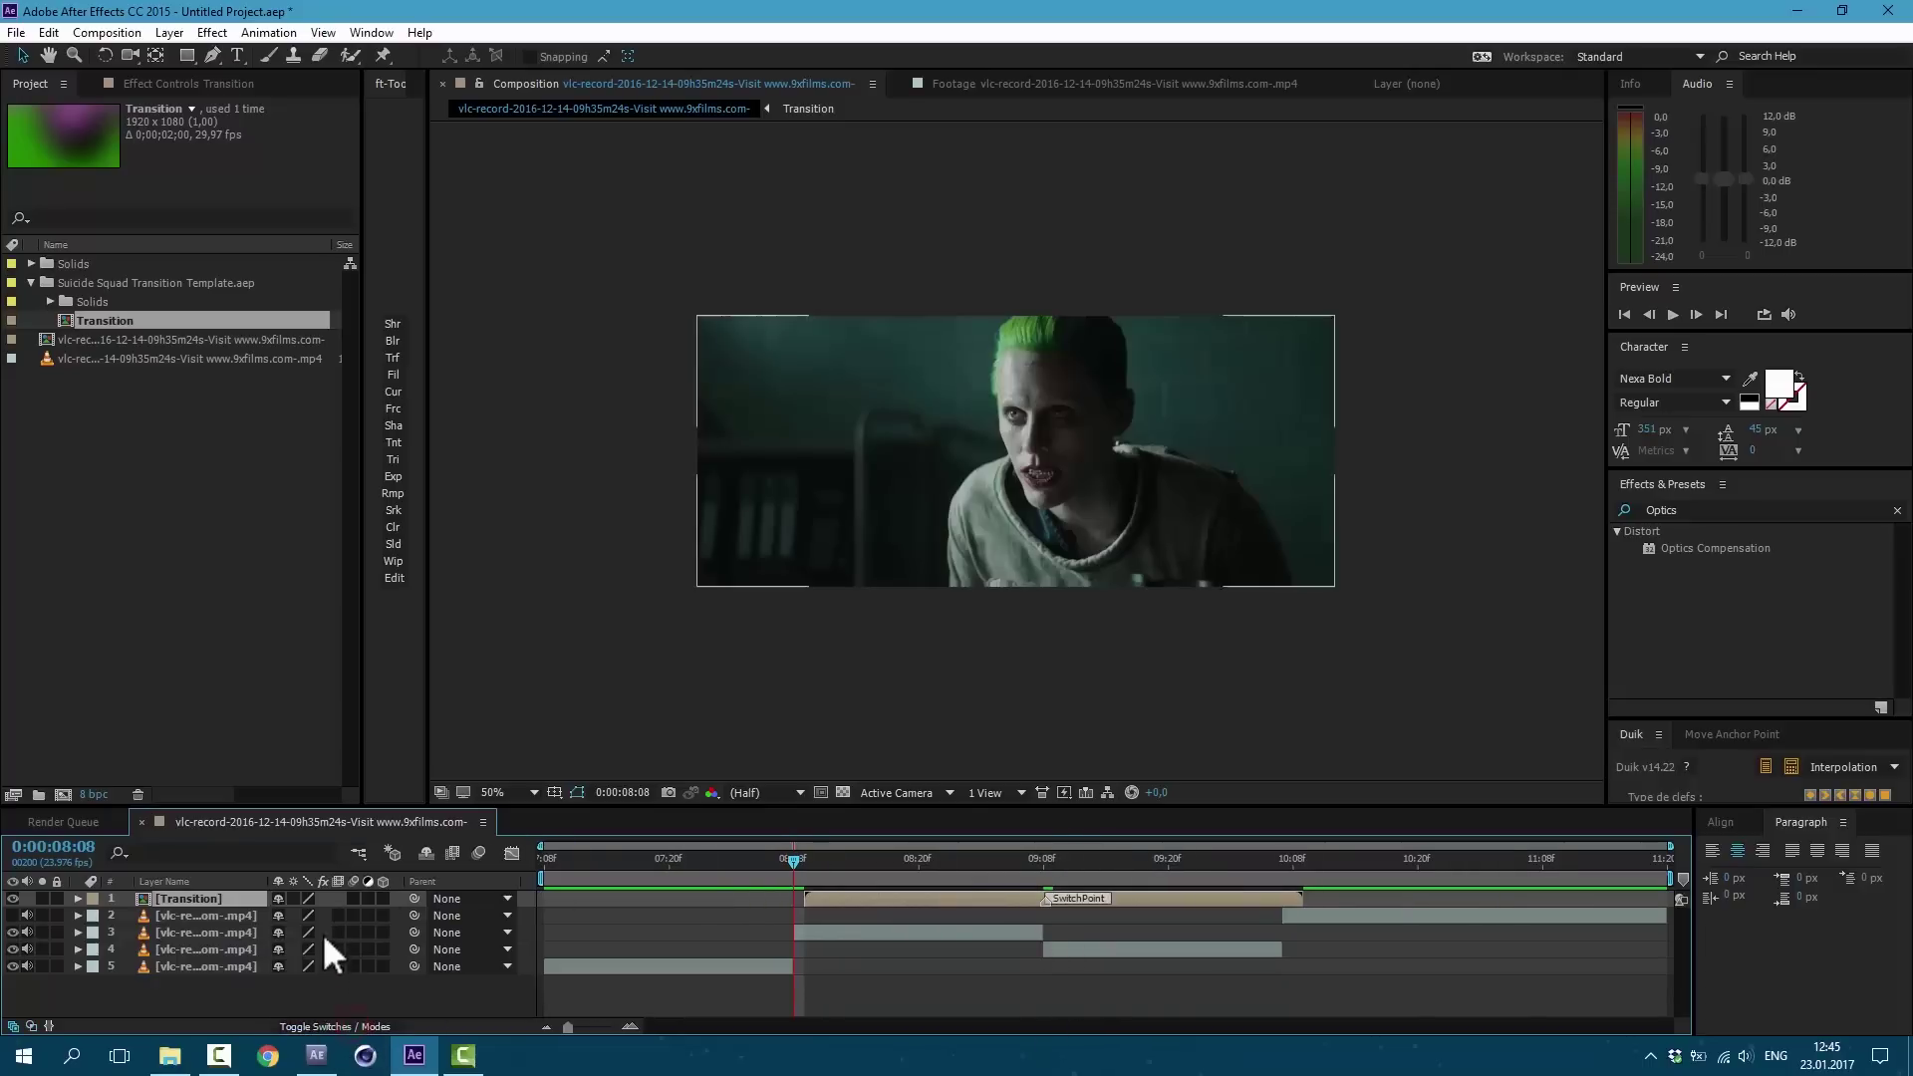
{"action": "left_click", "coordinate": [293, 897]}
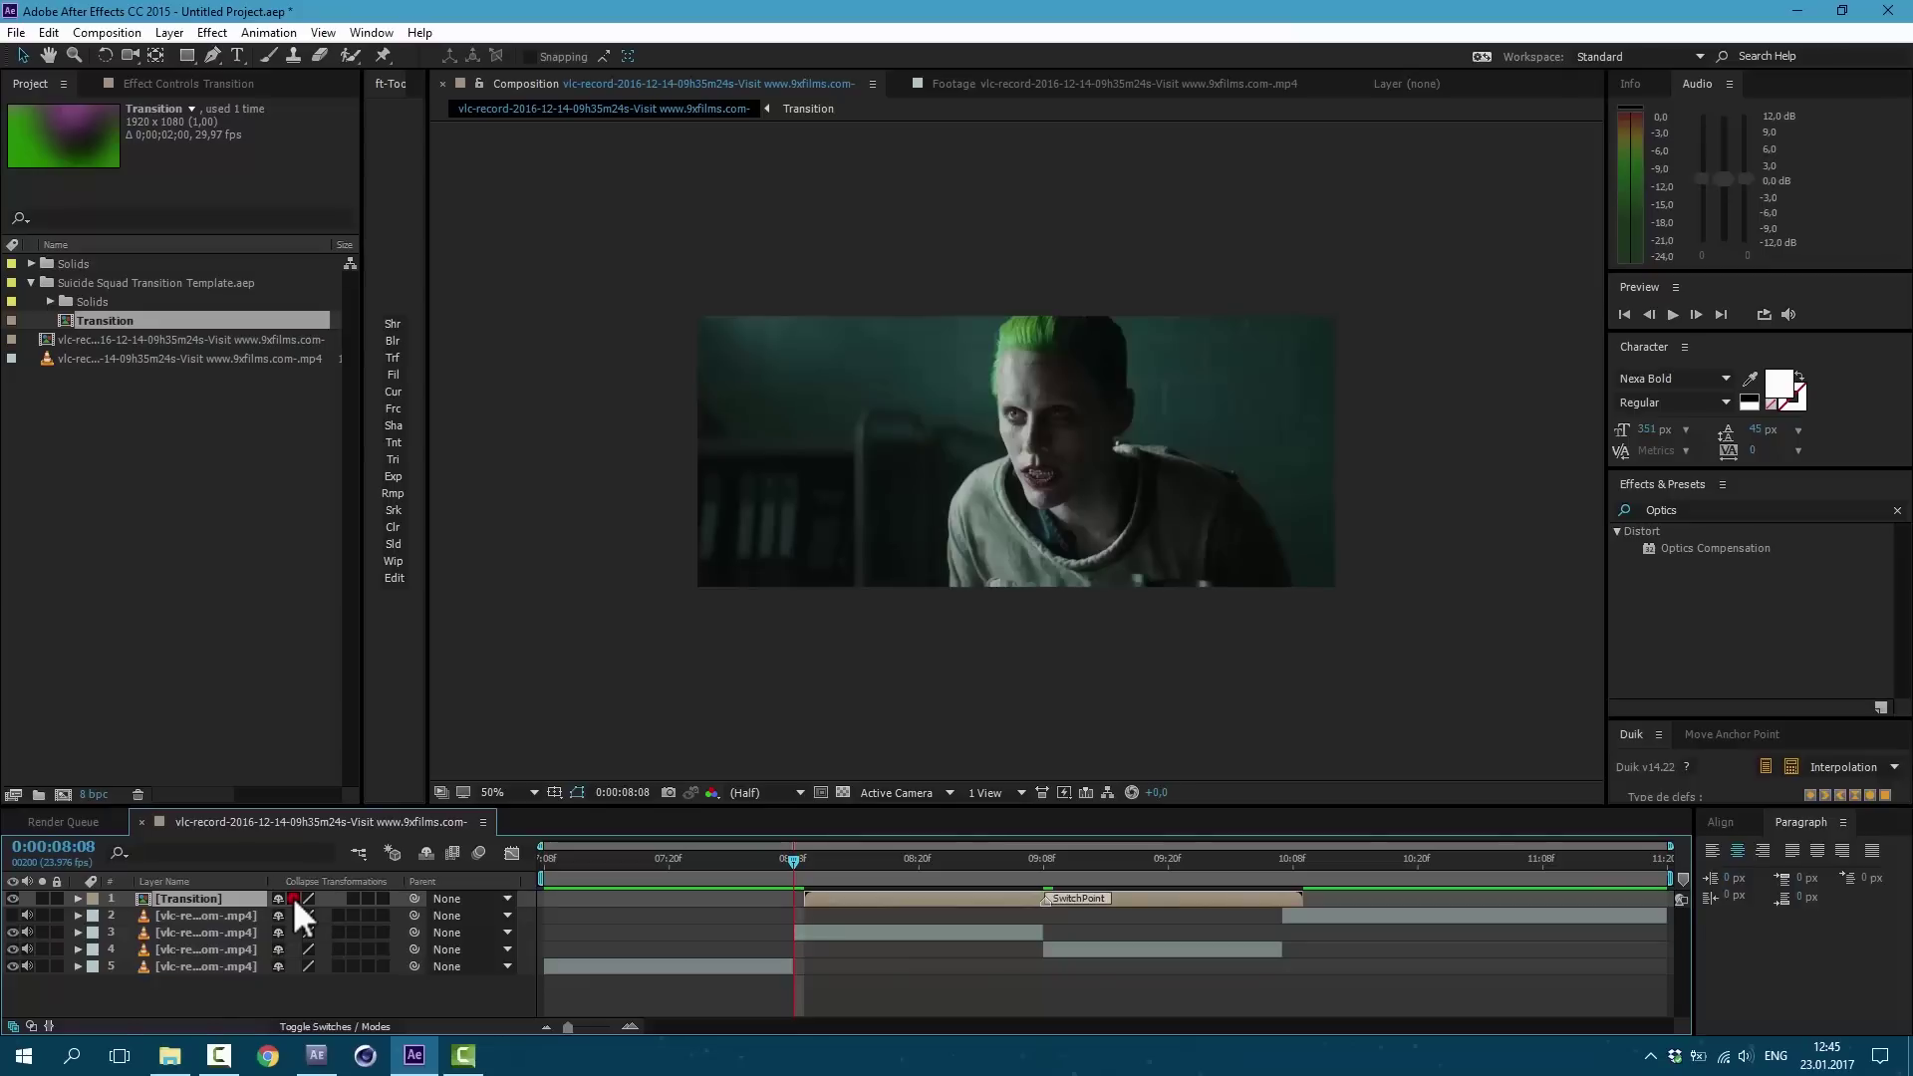
{"action": "left_click", "coordinate": [845, 859]}
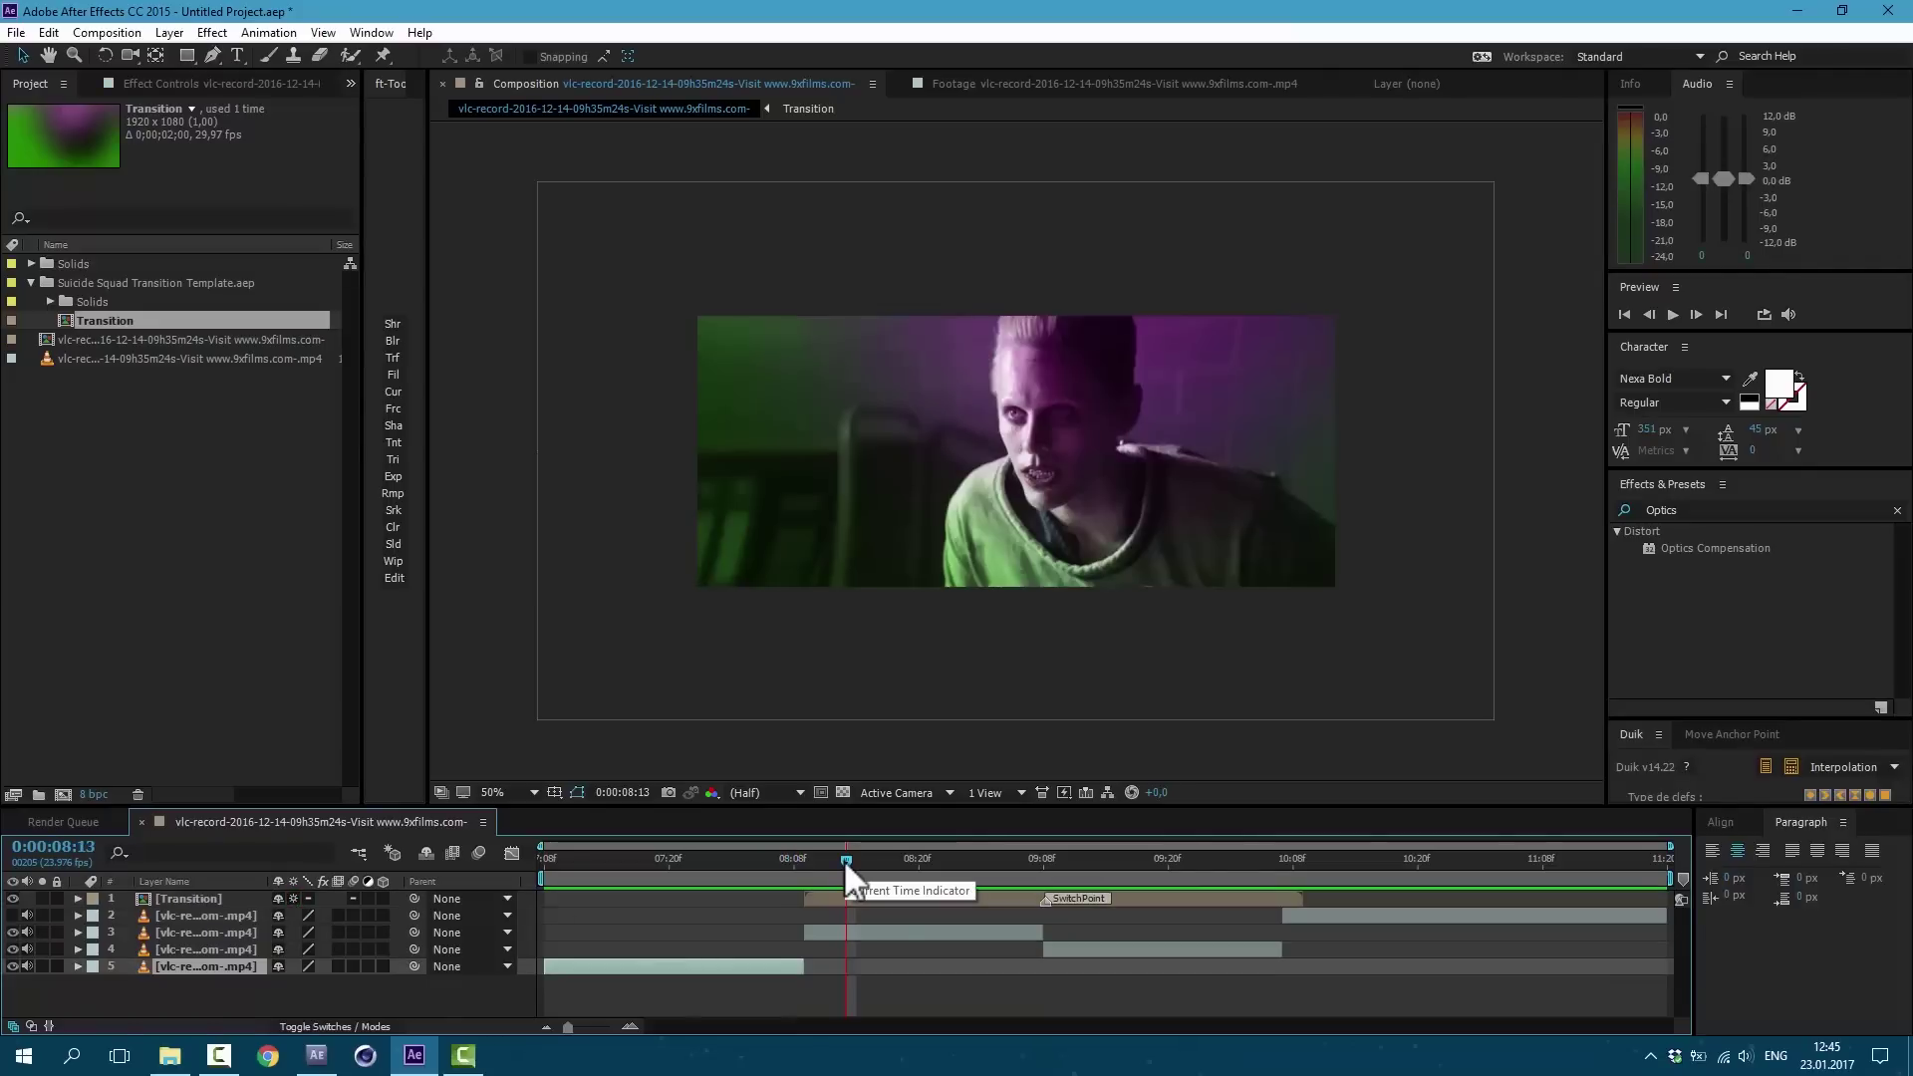
{"action": "left_click_drag", "start_coordinate": [852, 861], "coordinate": [1096, 917]}
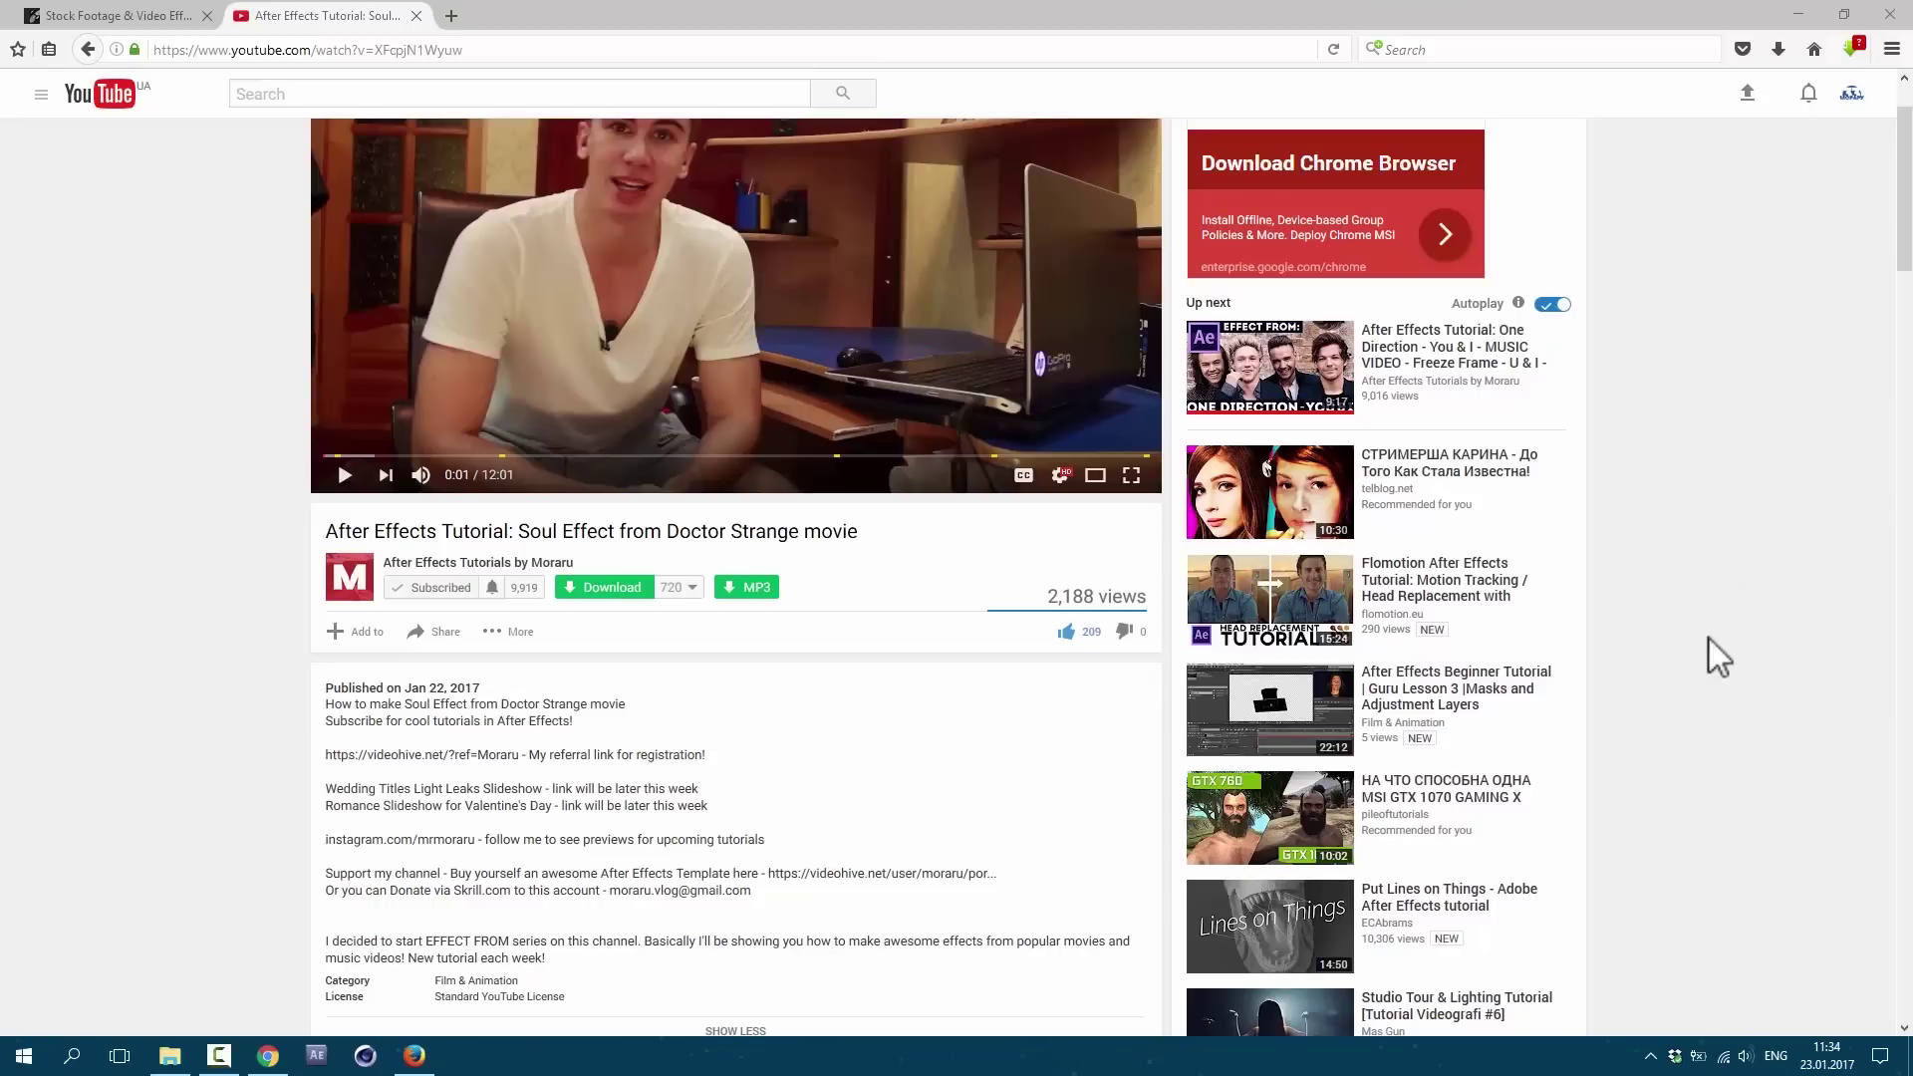
Step: Open the VideoHive referral page and submit a first name, last name and e-mail for an Envato account
{"action": "scroll", "coordinate": [1502, 649], "scroll_direction": "down", "scroll_amount": 2}
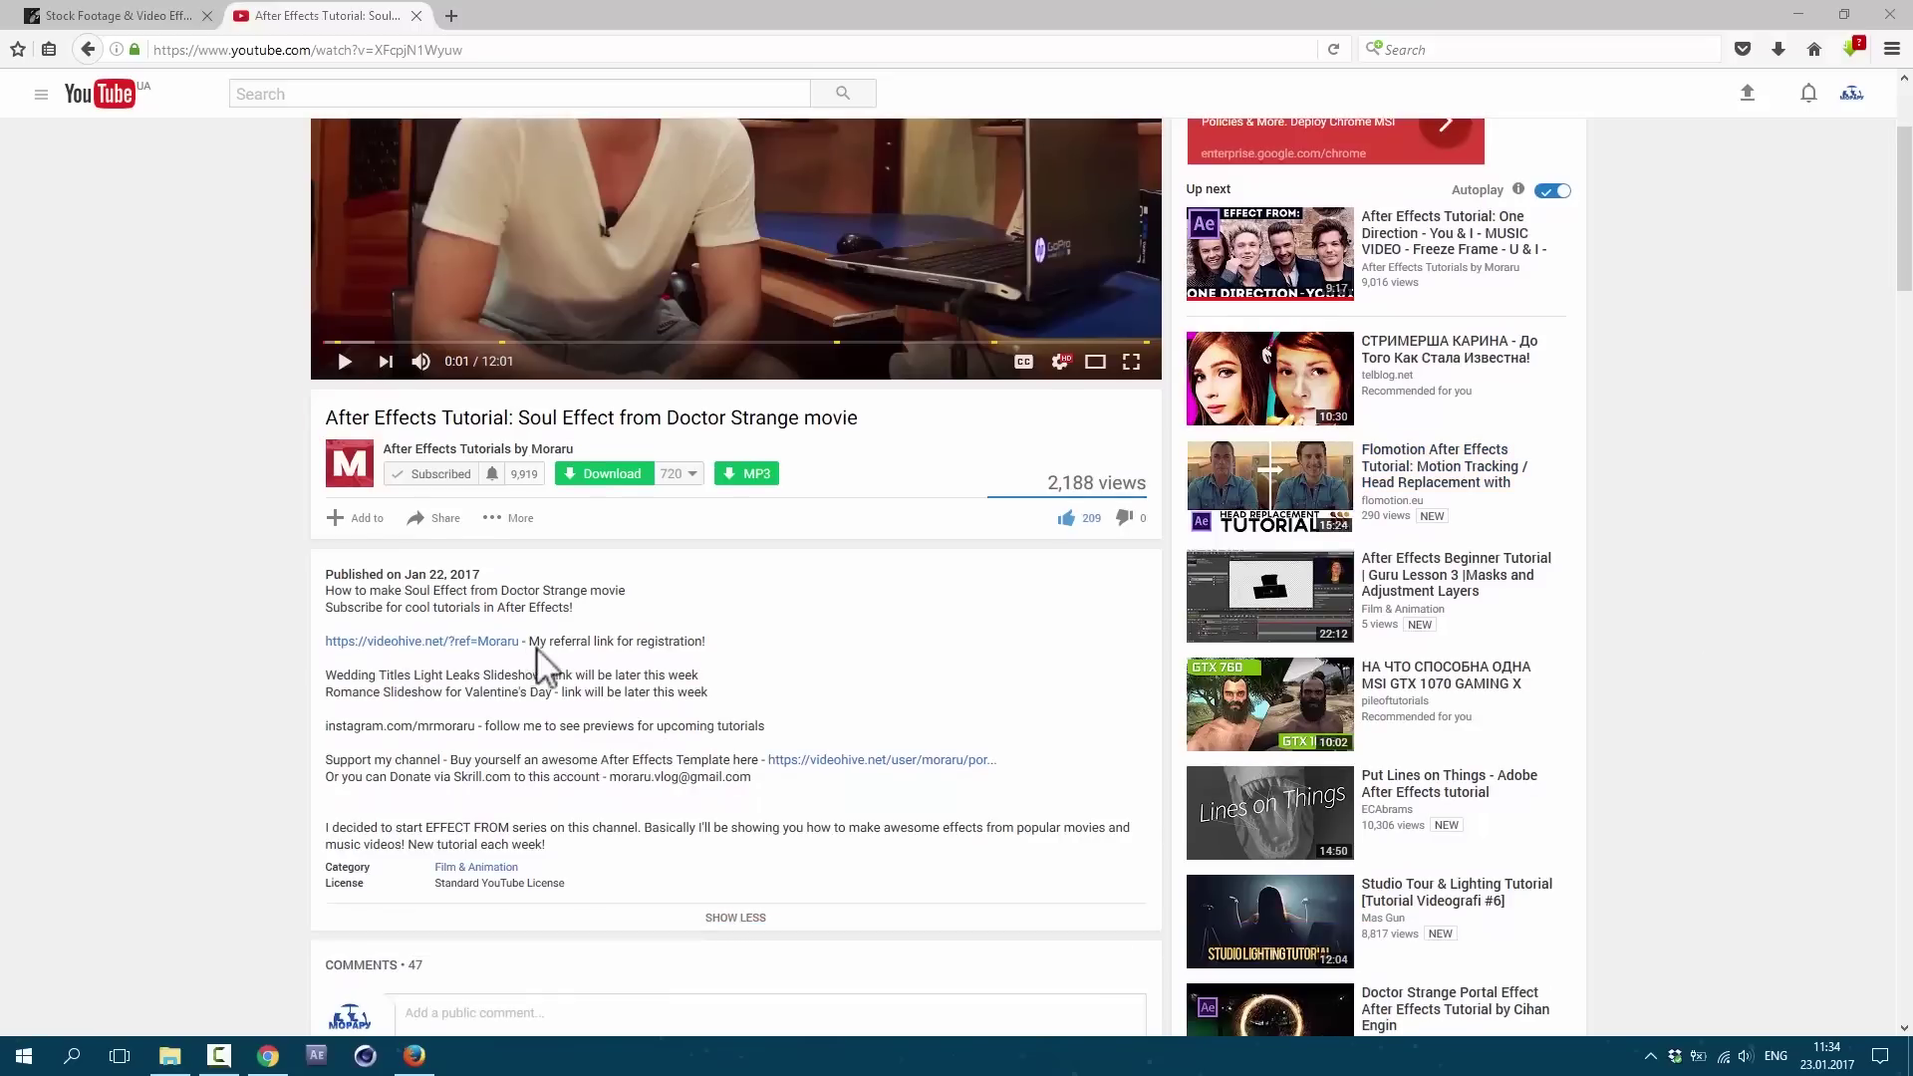
{"action": "left_click", "coordinate": [423, 641]}
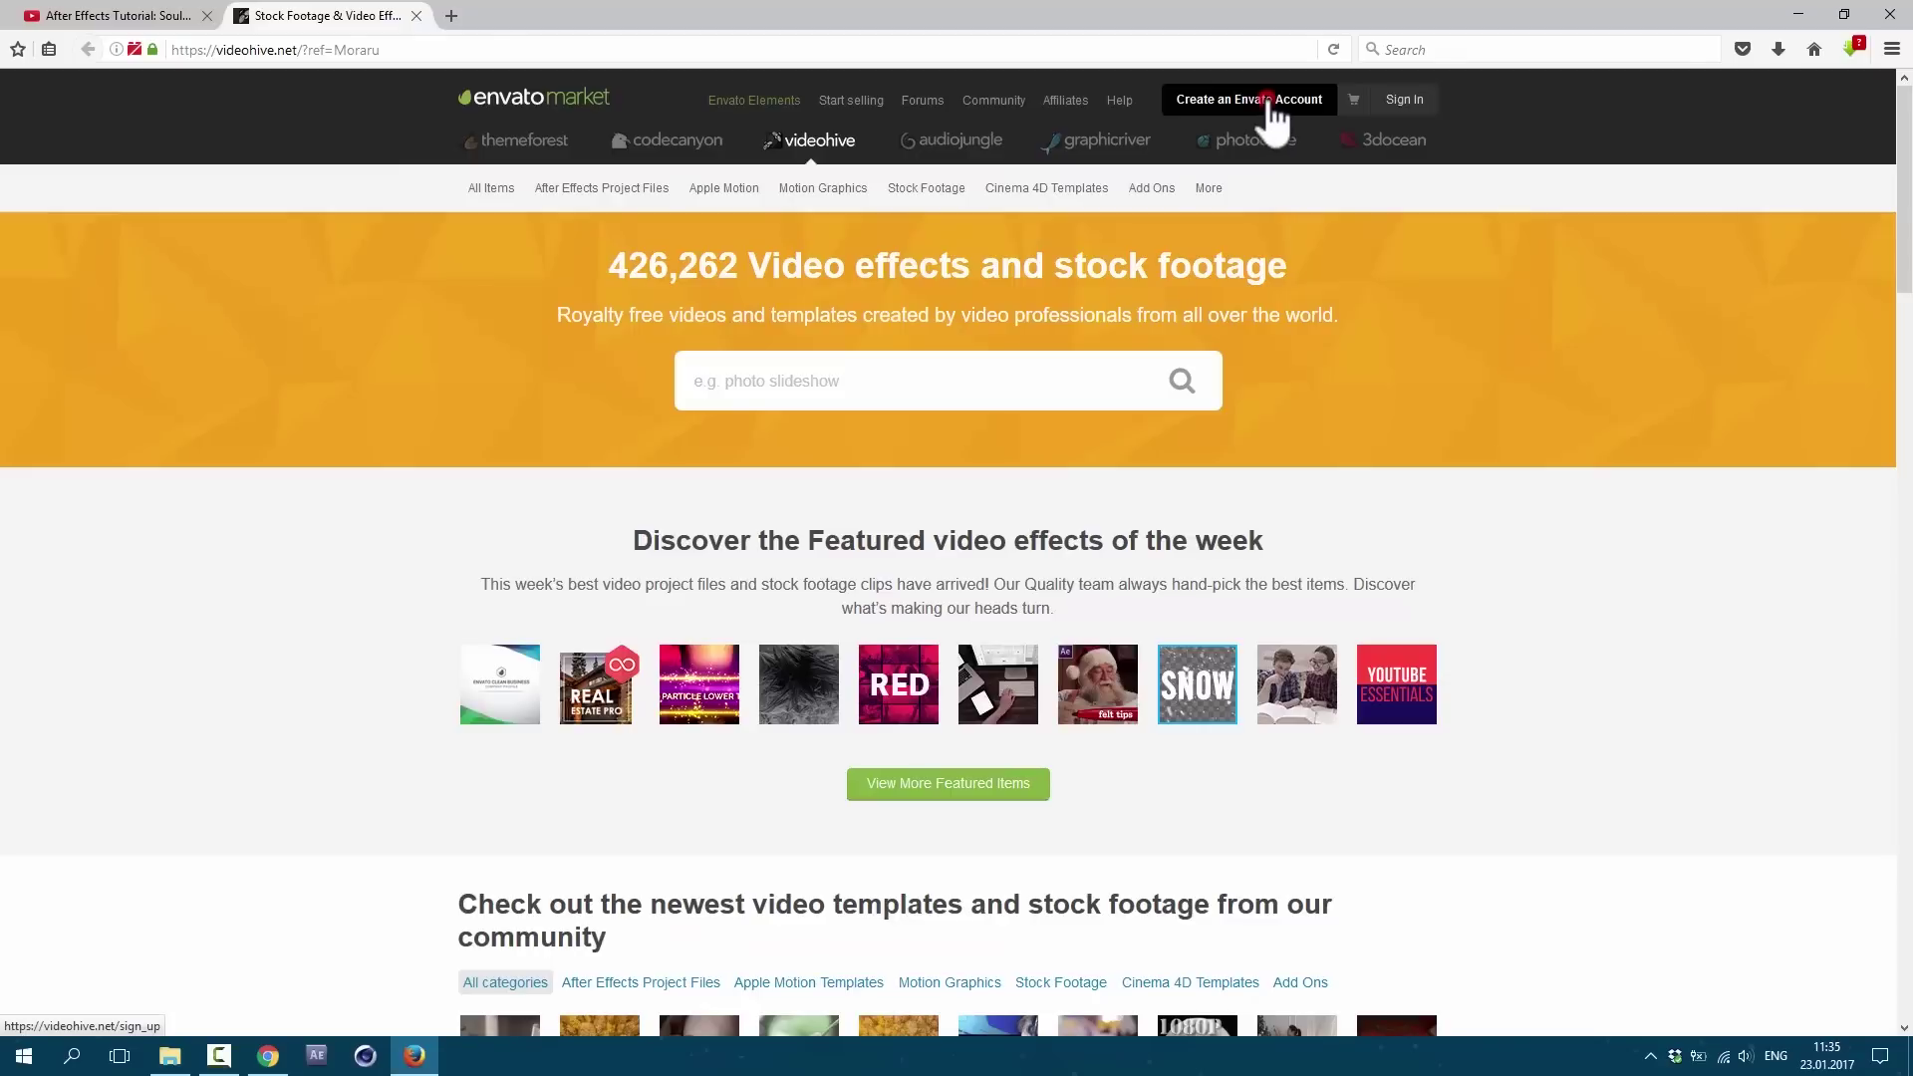
{"action": "left_click", "coordinate": [1272, 100]}
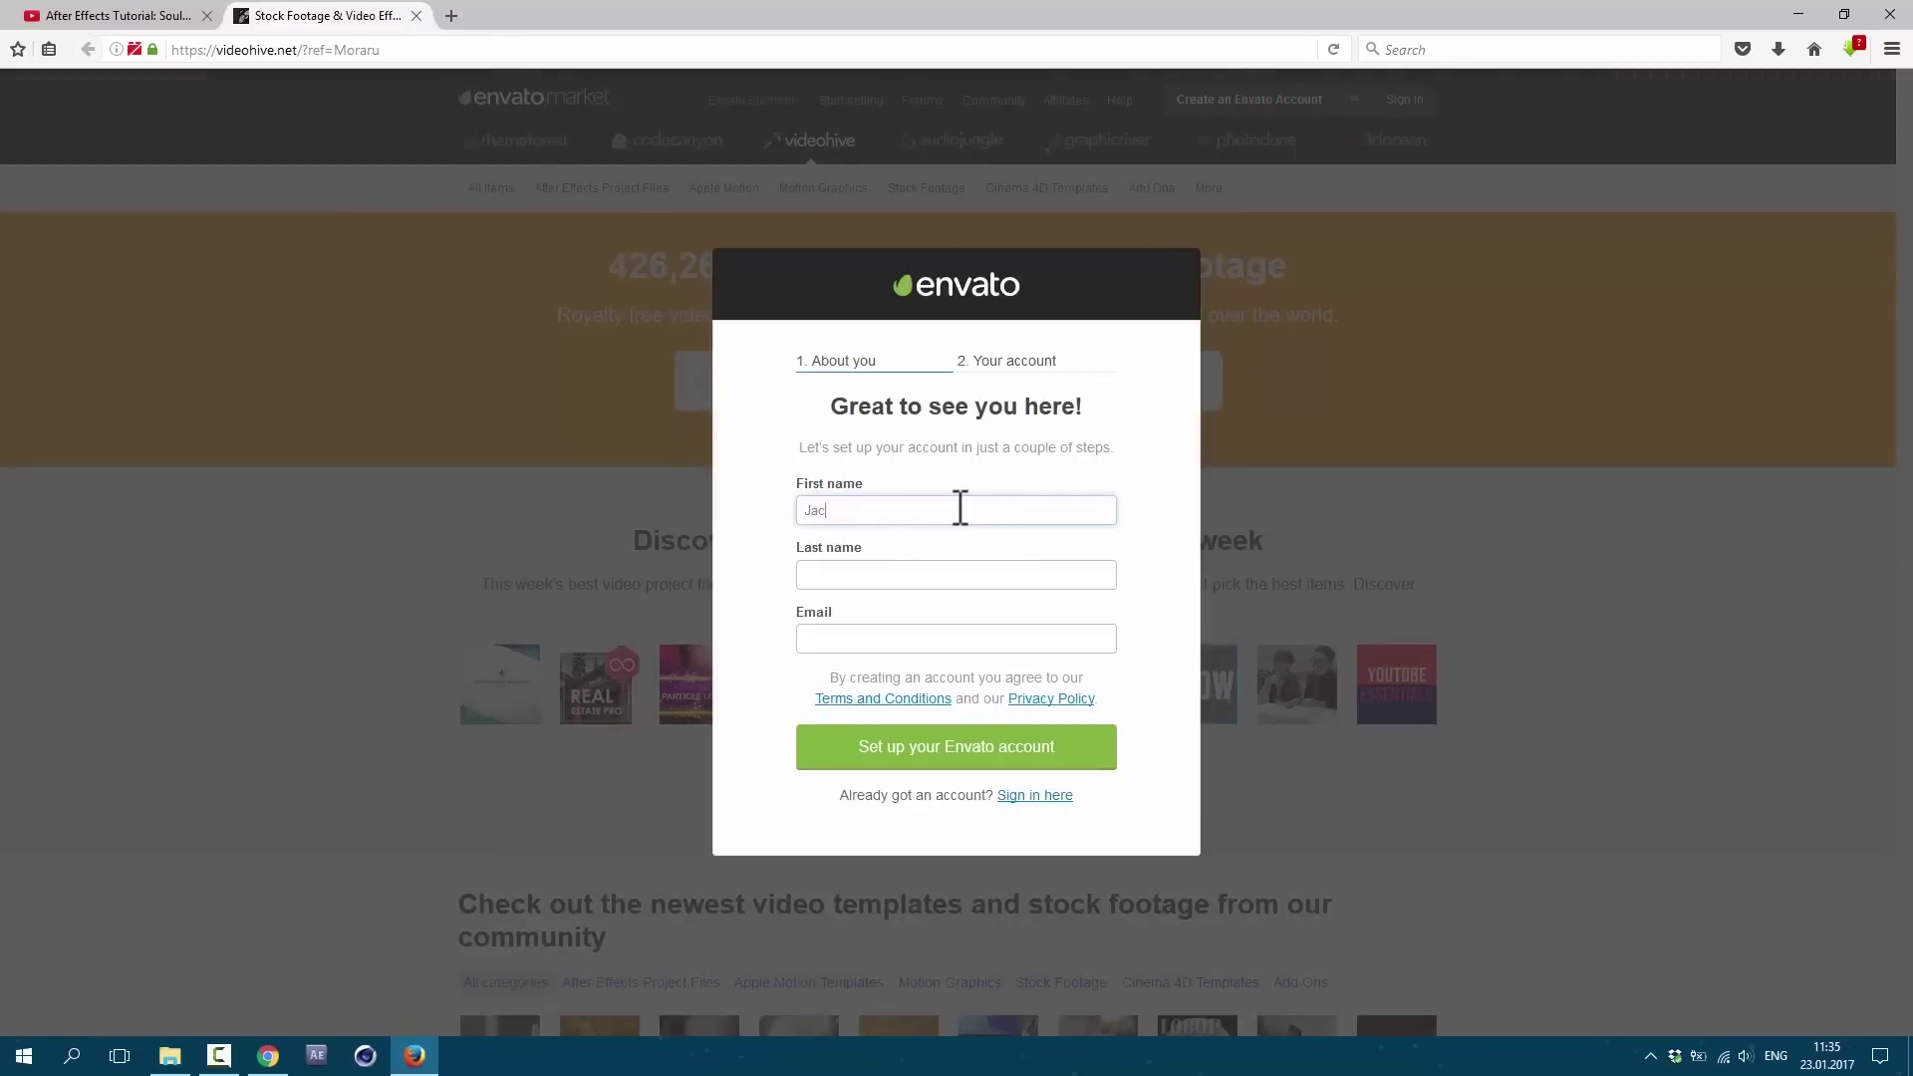
{"action": "key", "text": "Tab"}
{"action": "key", "text": "Tab"}
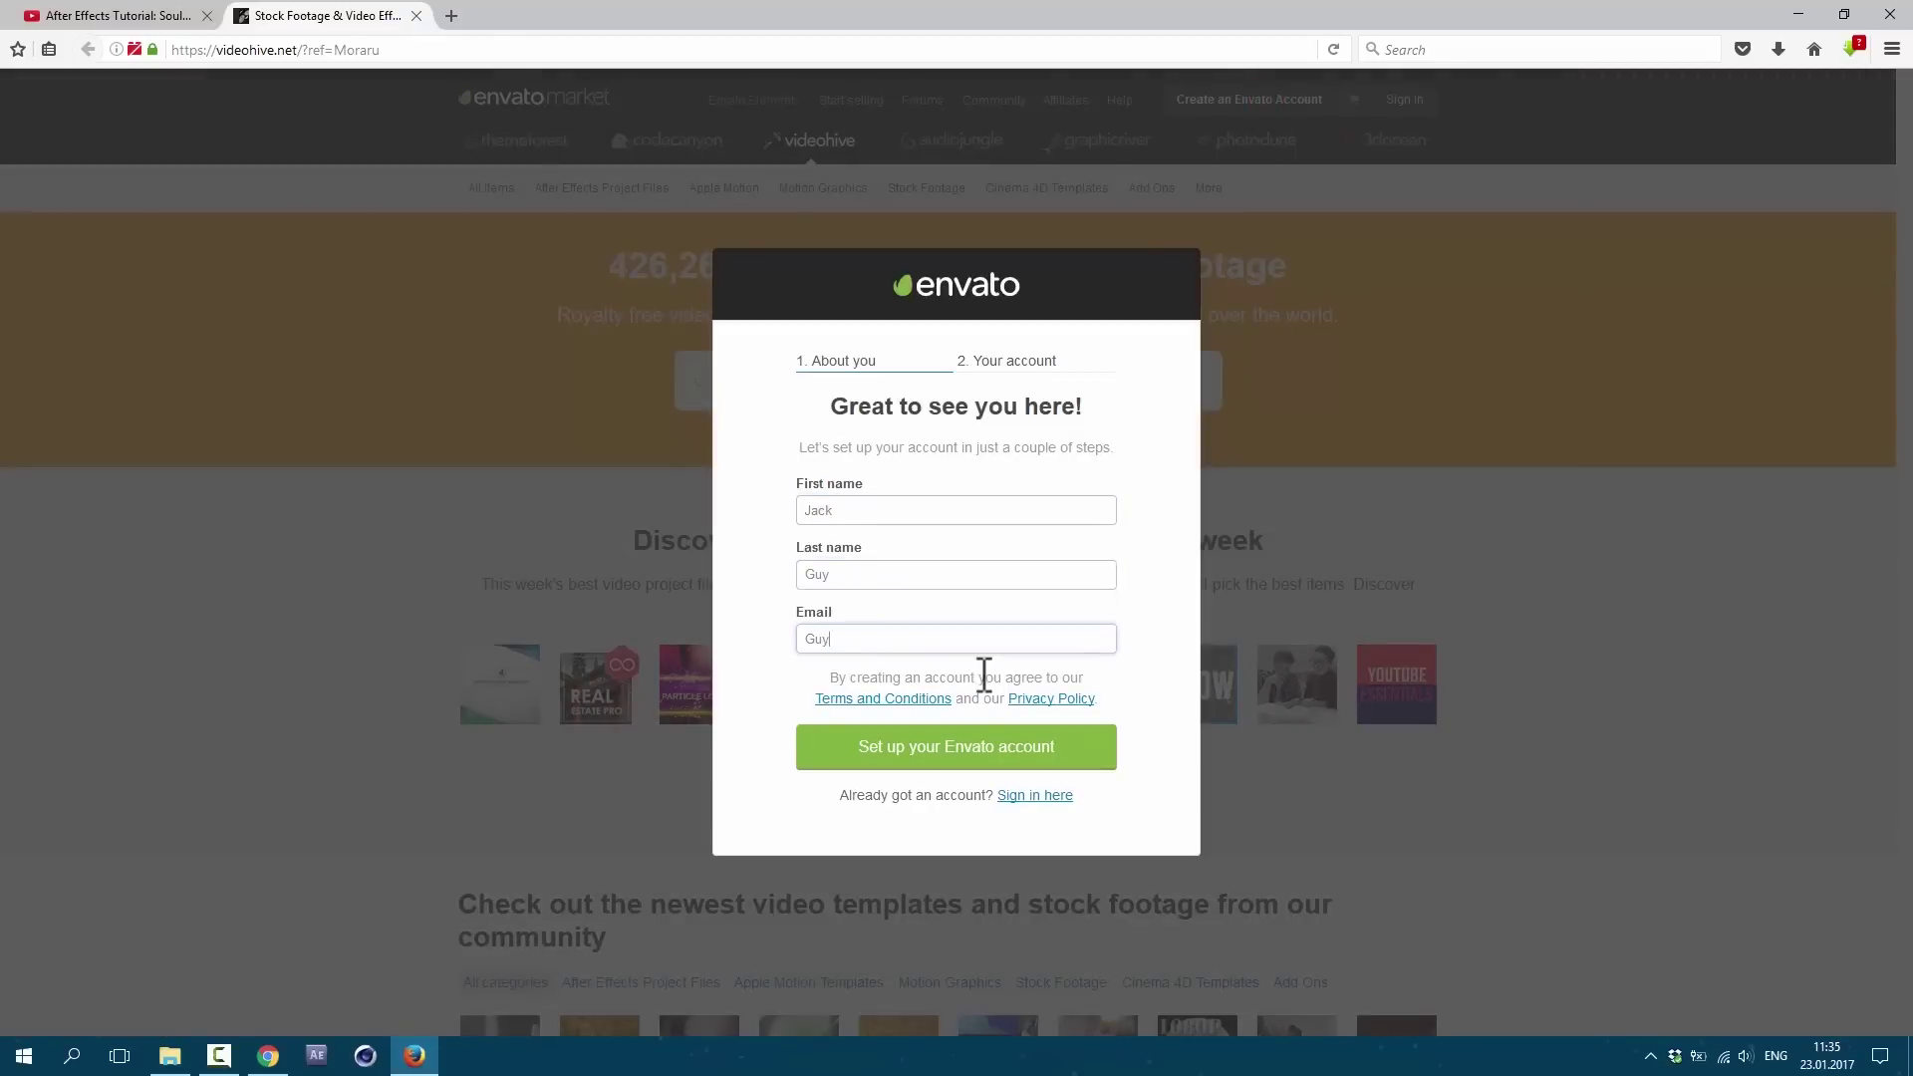
{"action": "left_click", "coordinate": [959, 748]}
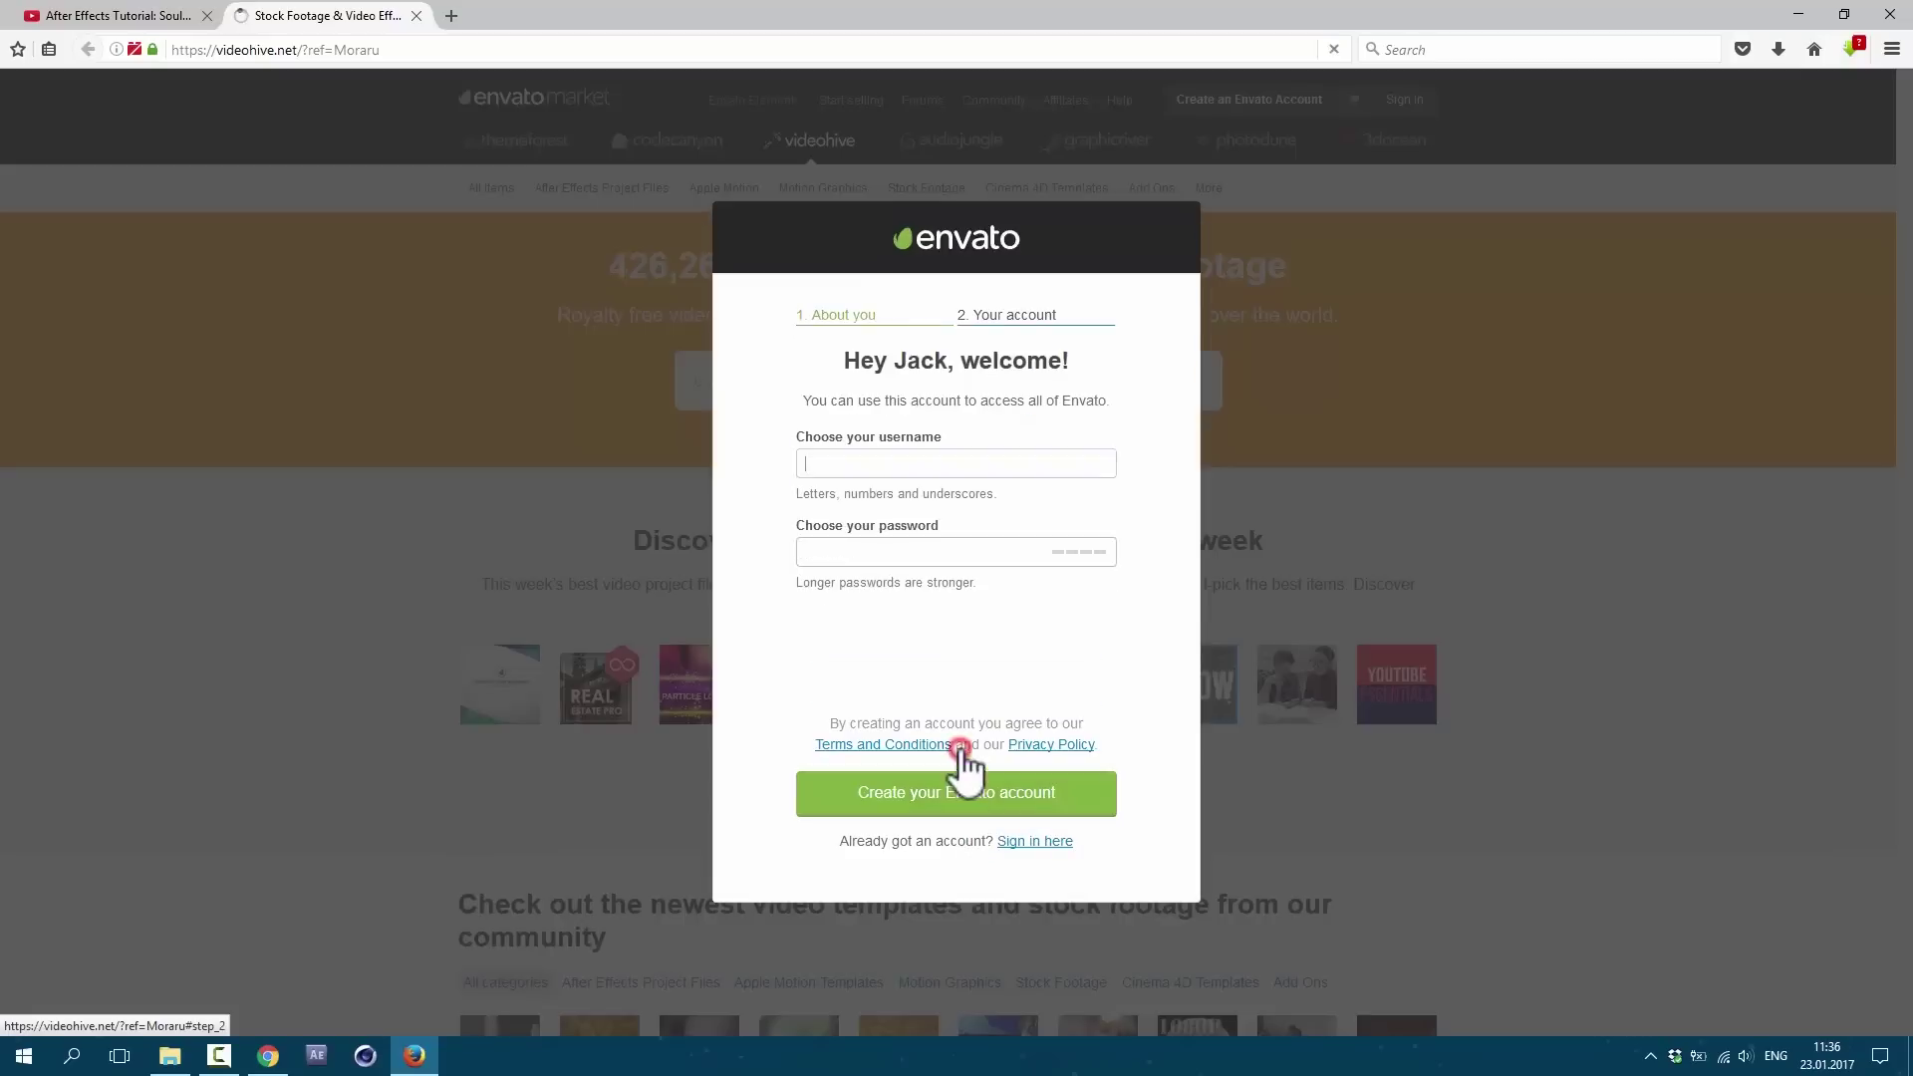
Step: Enter a username and an account password on the sign-up form
{"action": "left_click", "coordinate": [903, 468]}
{"action": "type", "text": "ManGuyMan"}
{"action": "key", "text": "Tab"}
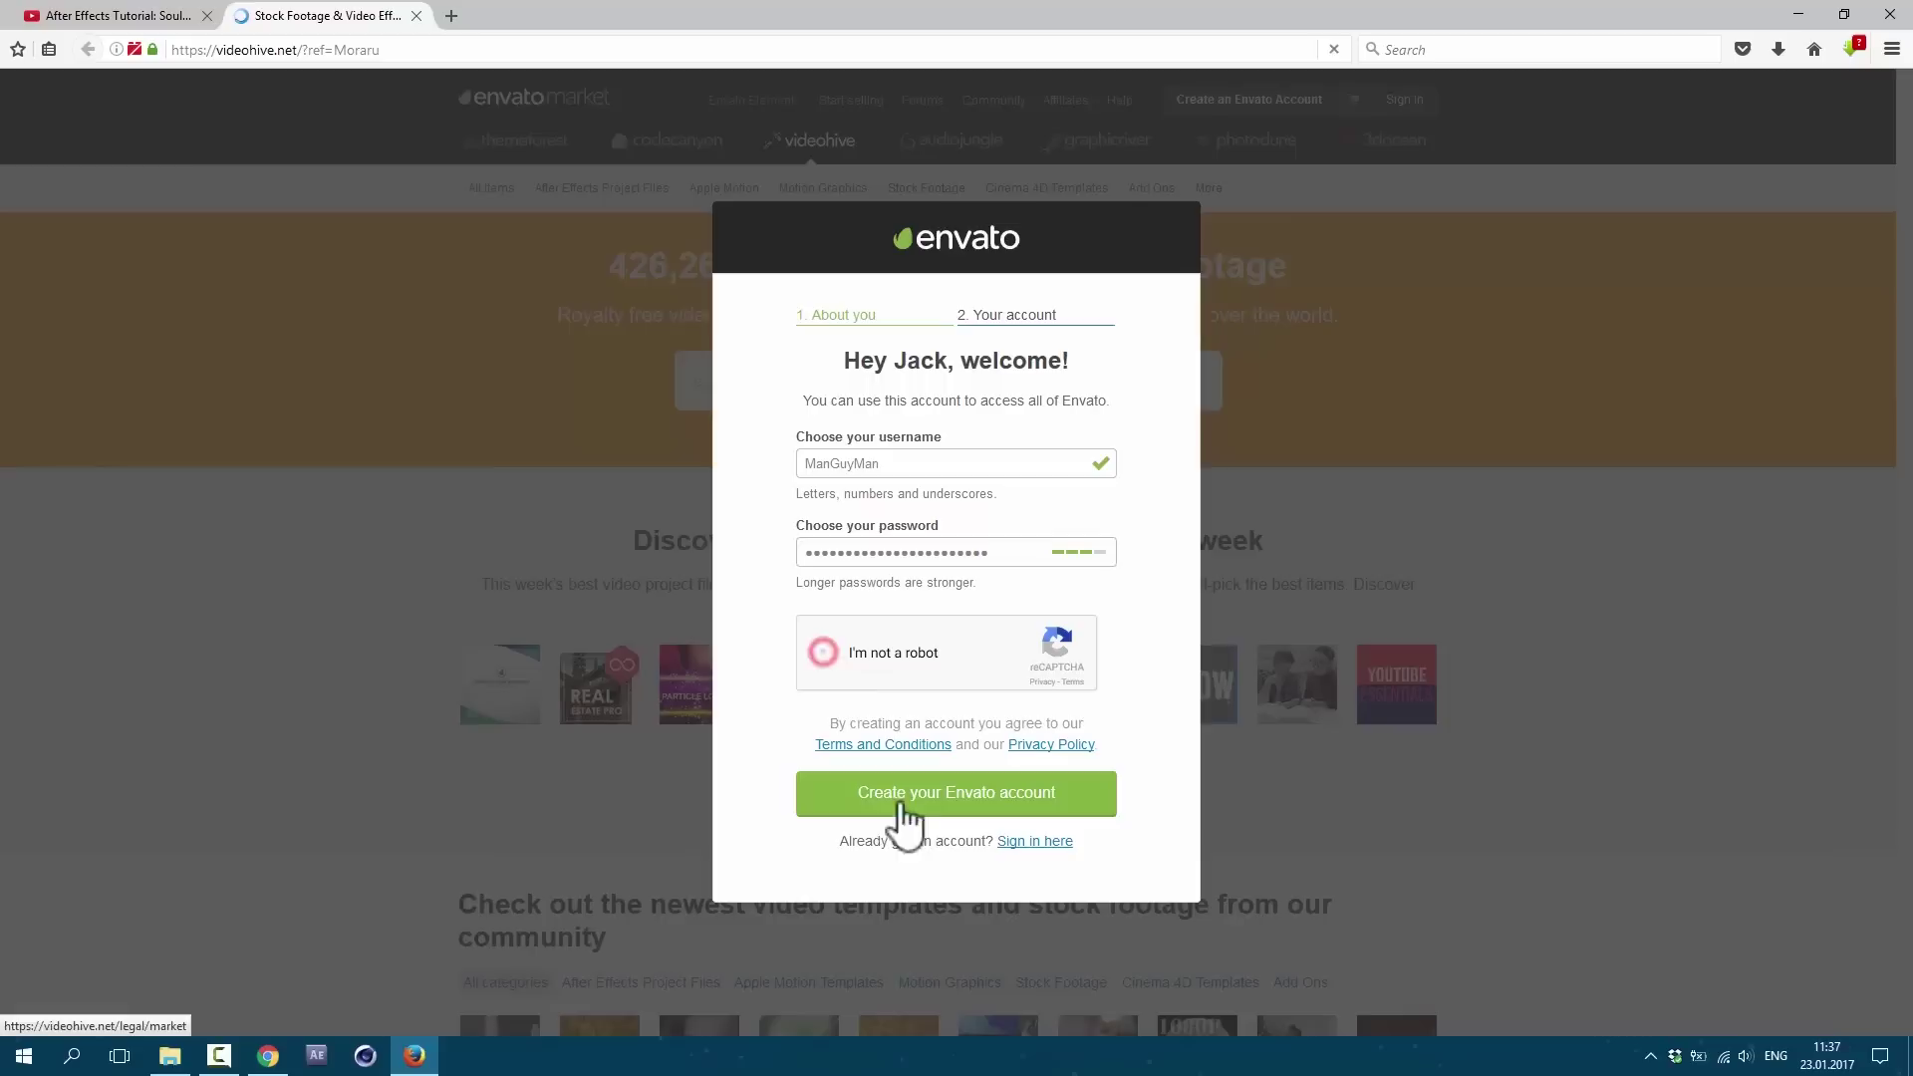
{"action": "key", "text": "space"}
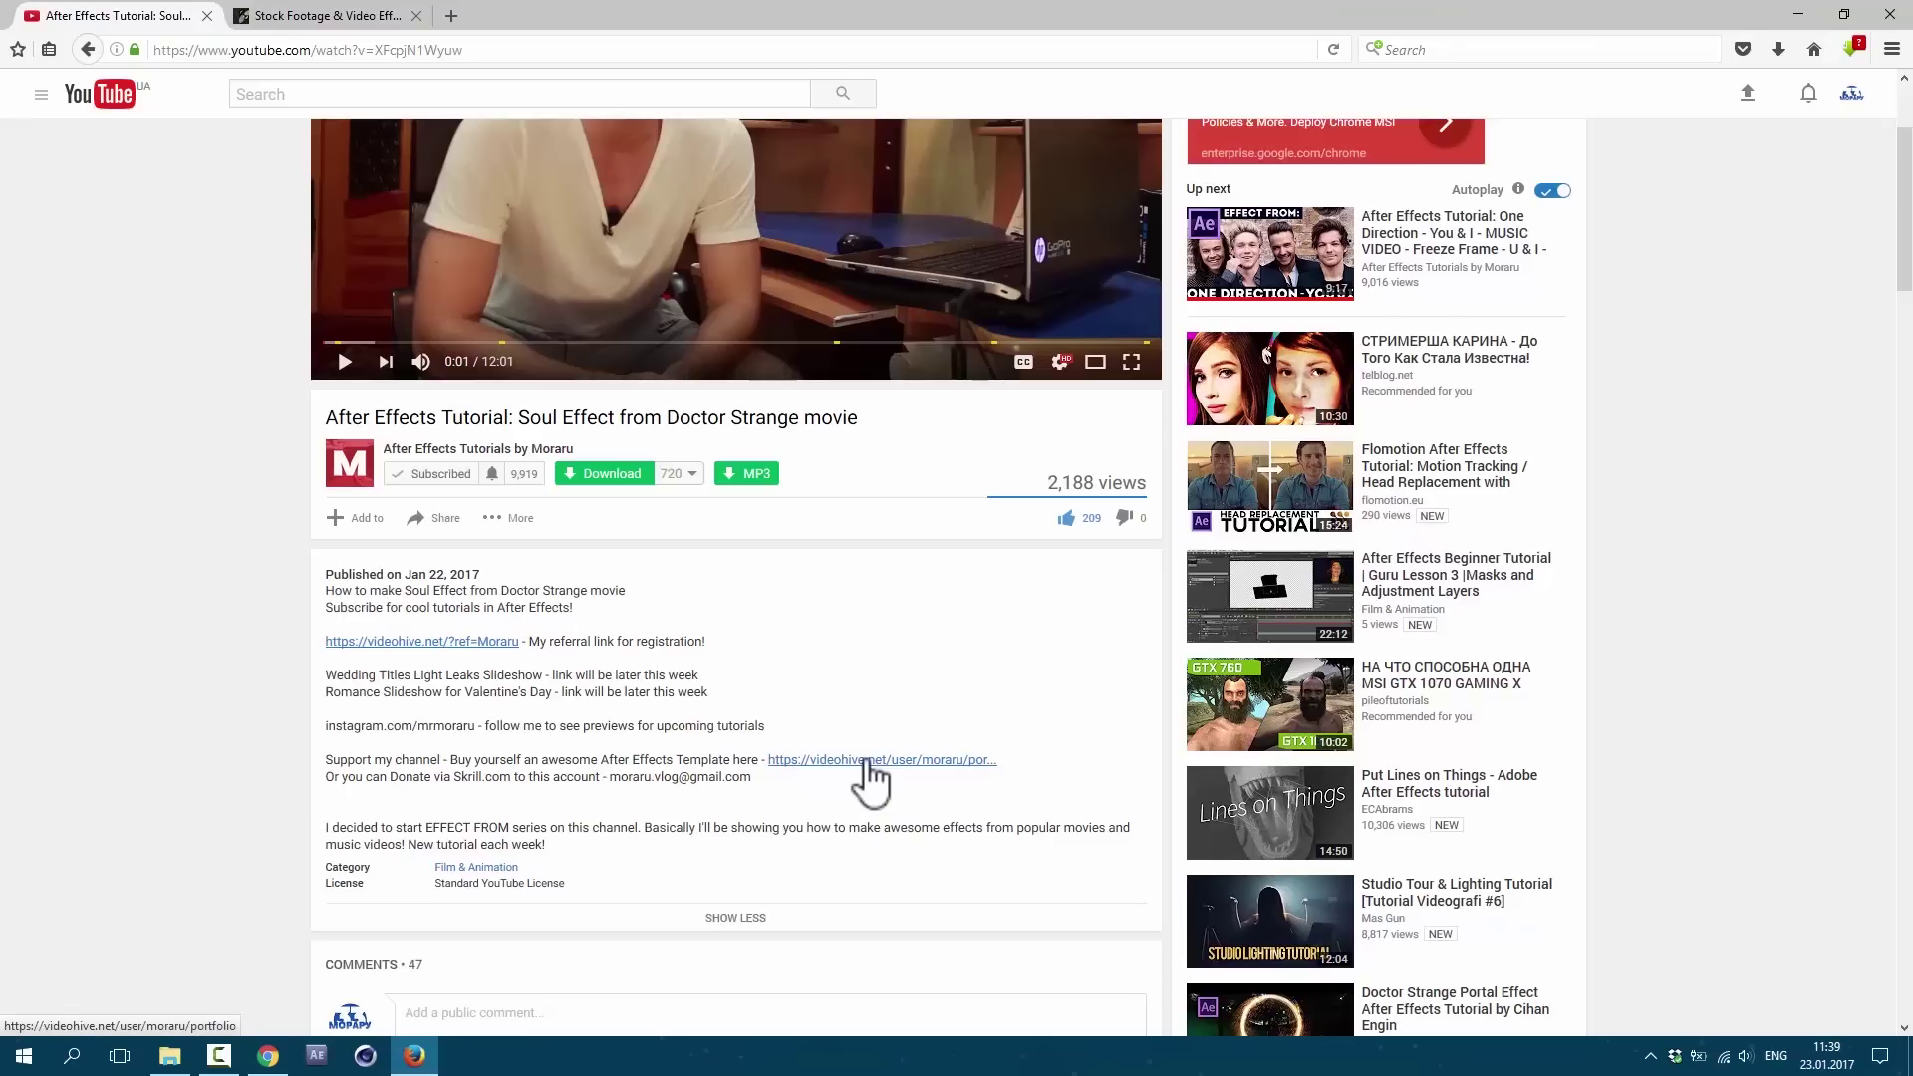
Step: Browse the author's VideoHive portfolio and open the Fast Dynamic Slideshow 2 in 1 item page
{"action": "left_click", "coordinate": [866, 761]}
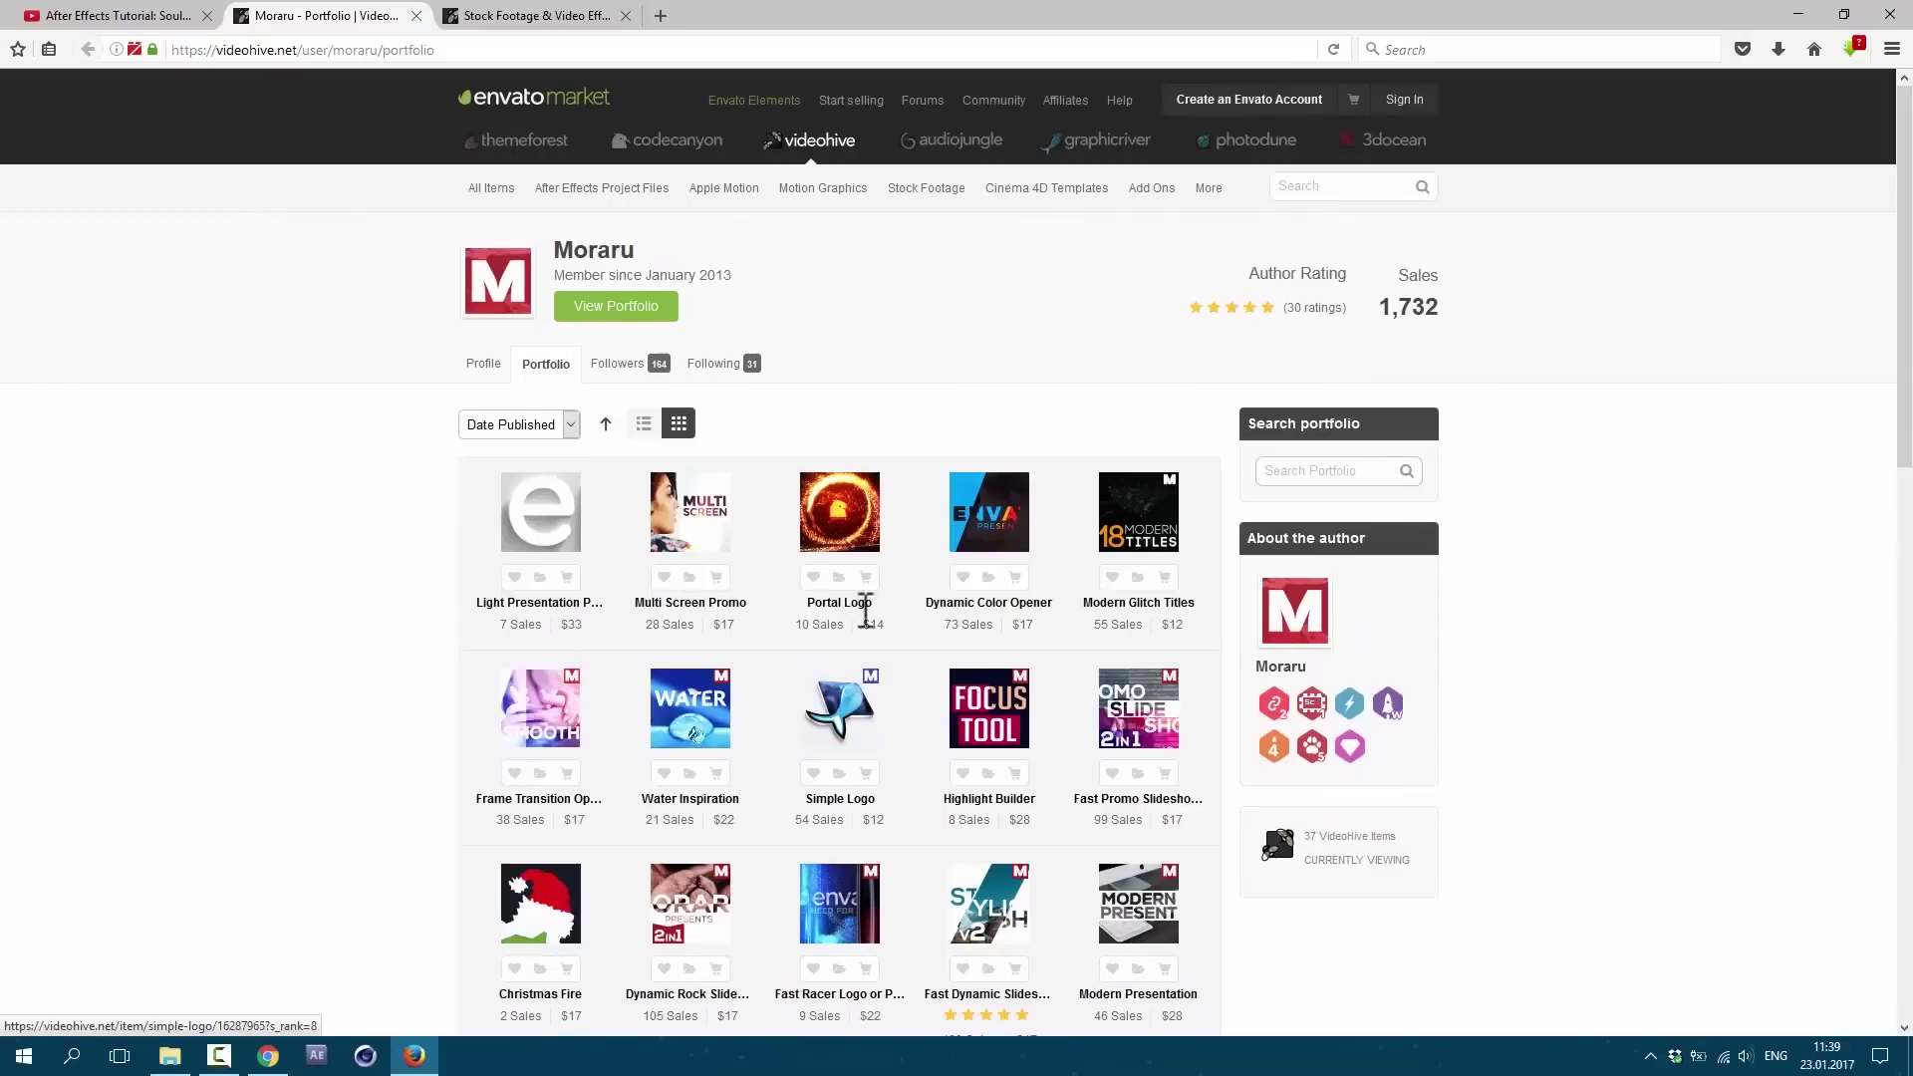
{"action": "mouse_move", "coordinate": [601, 189]}
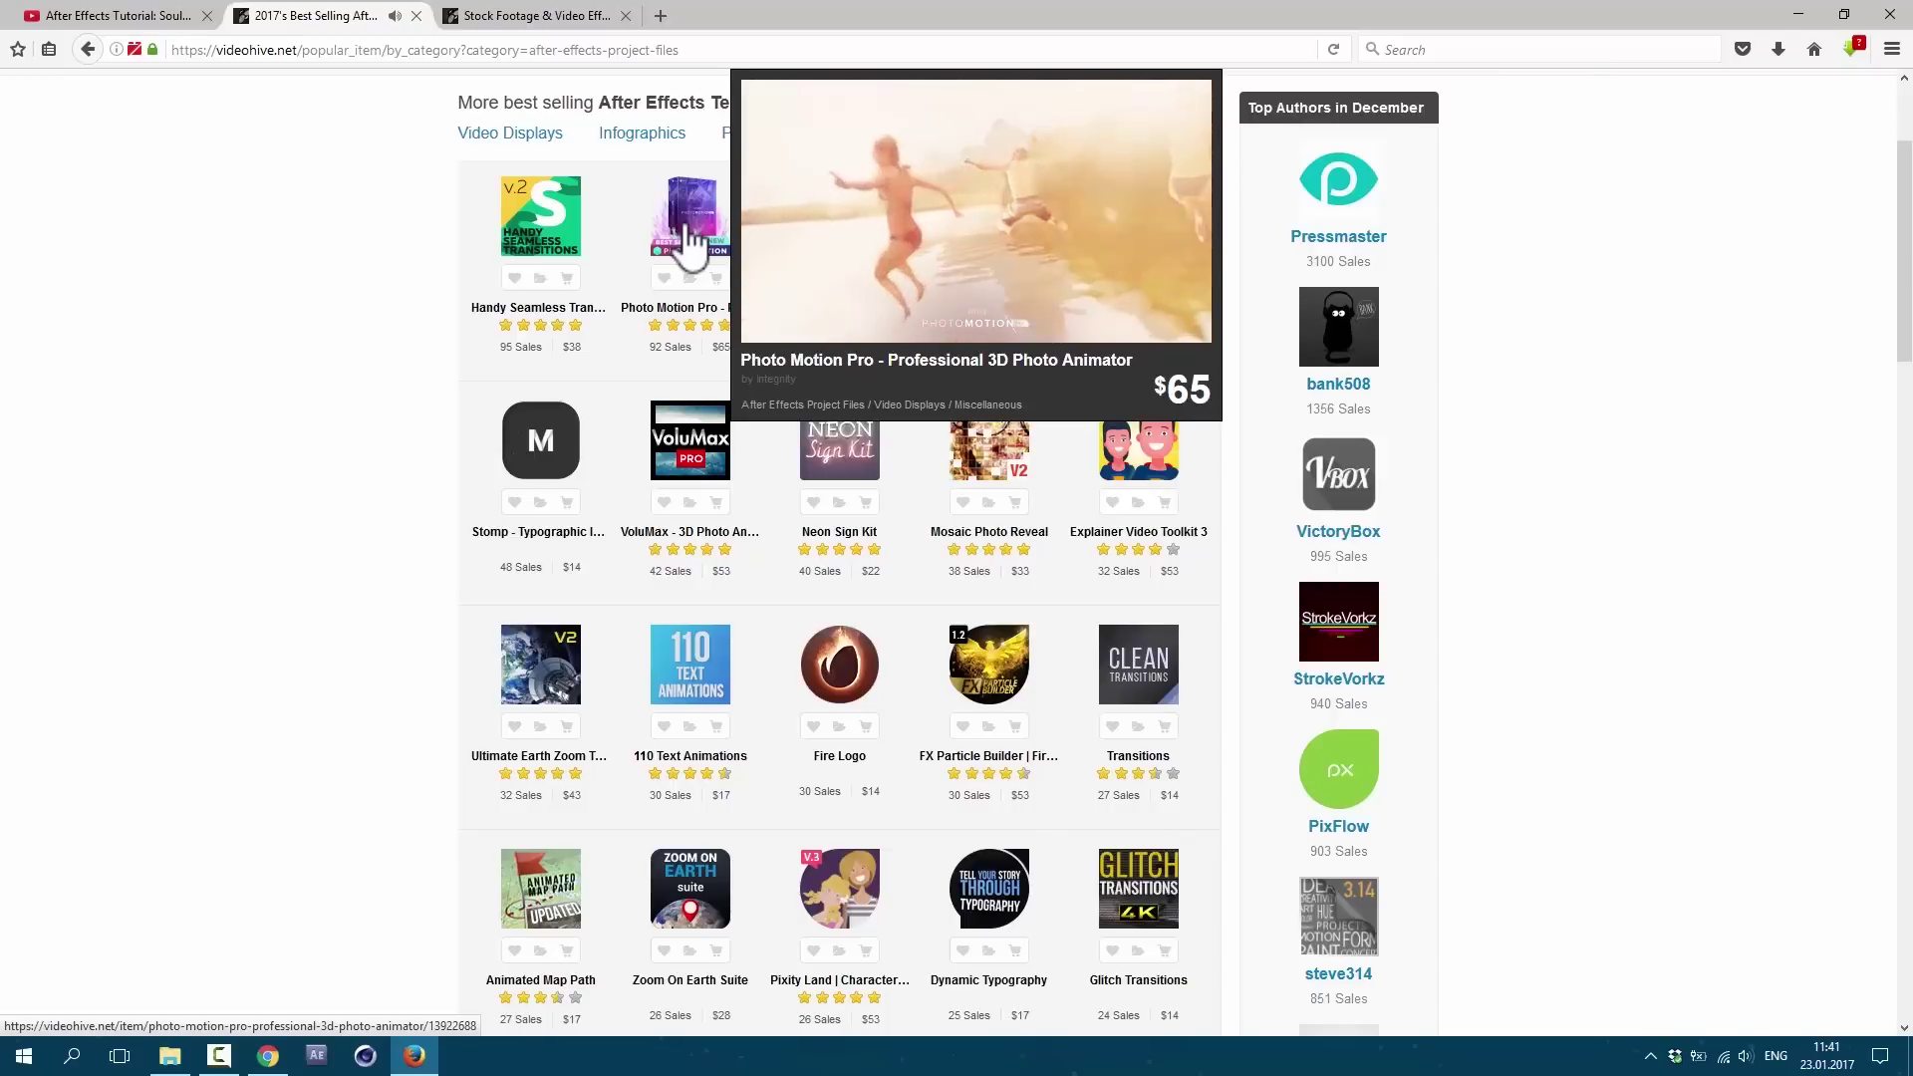
{"action": "mouse_move", "coordinate": [1145, 240]}
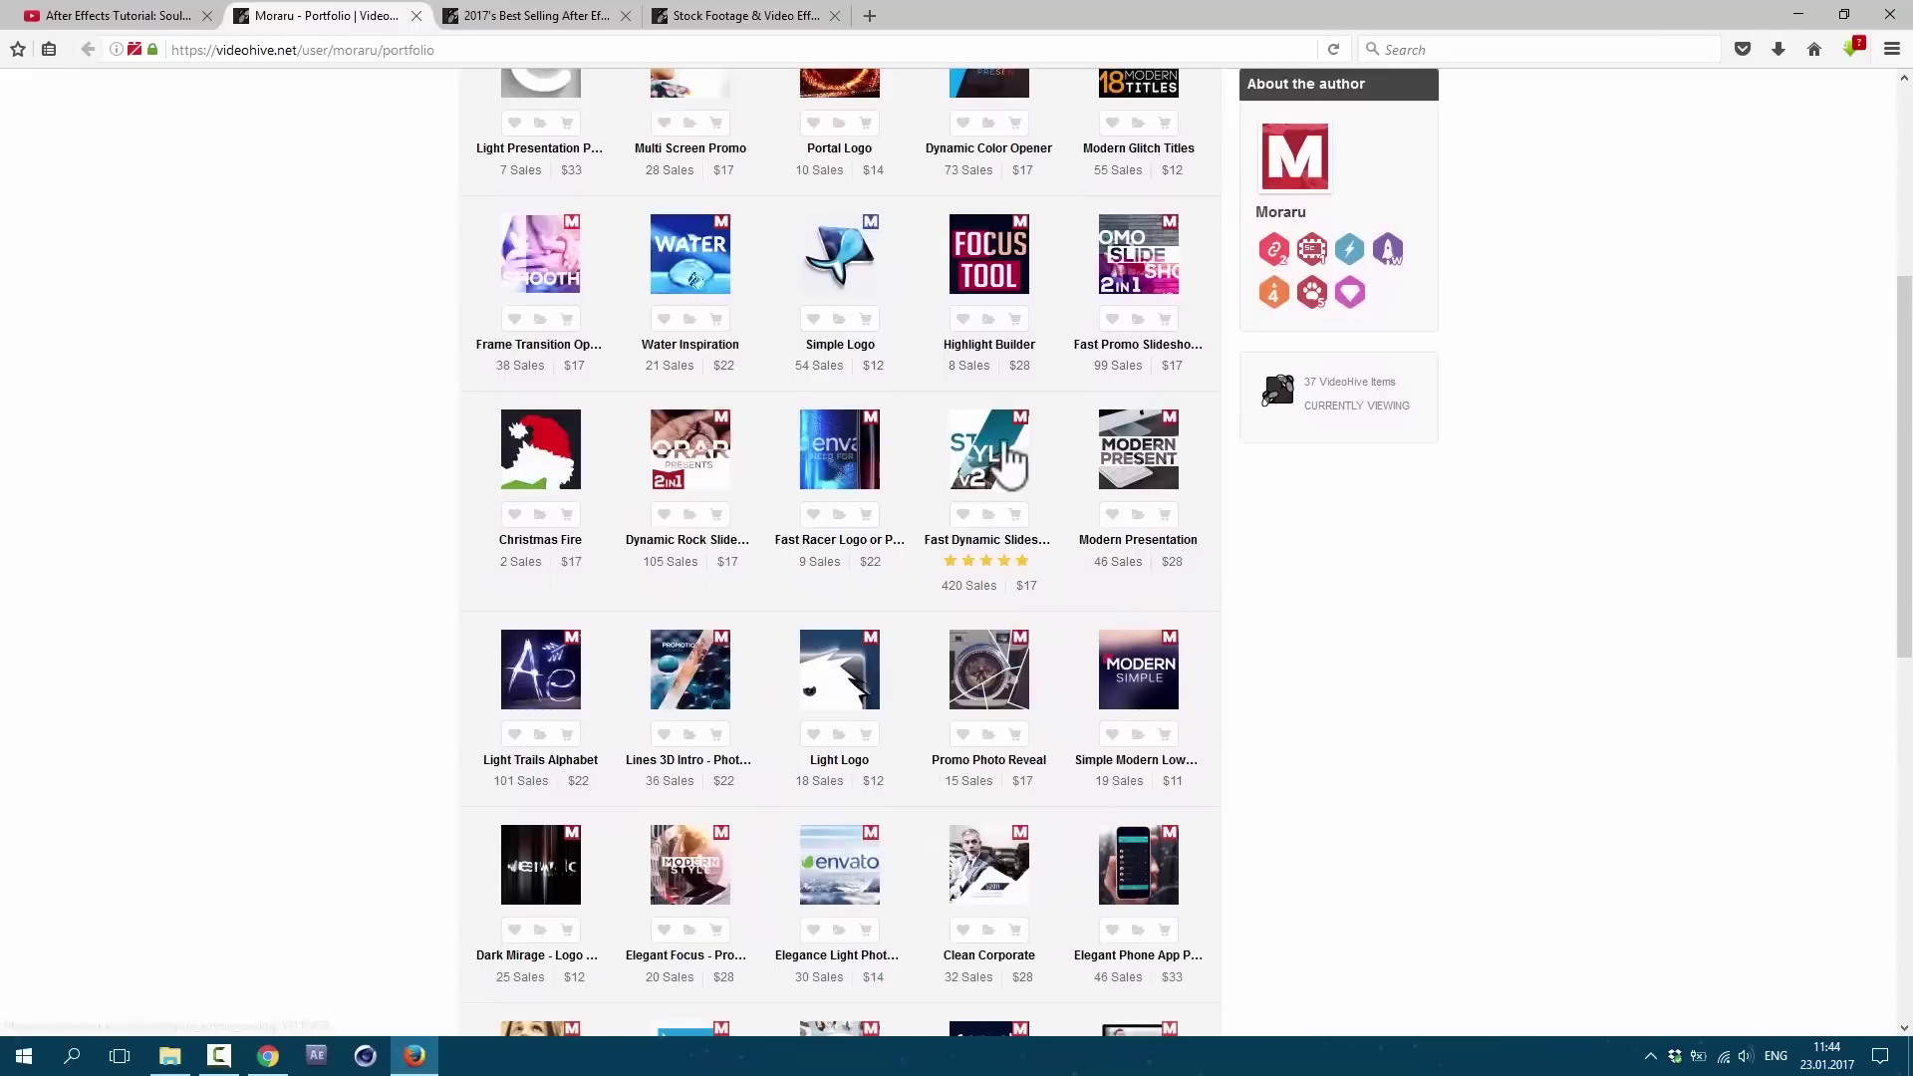
{"action": "mouse_move", "coordinate": [997, 474]}
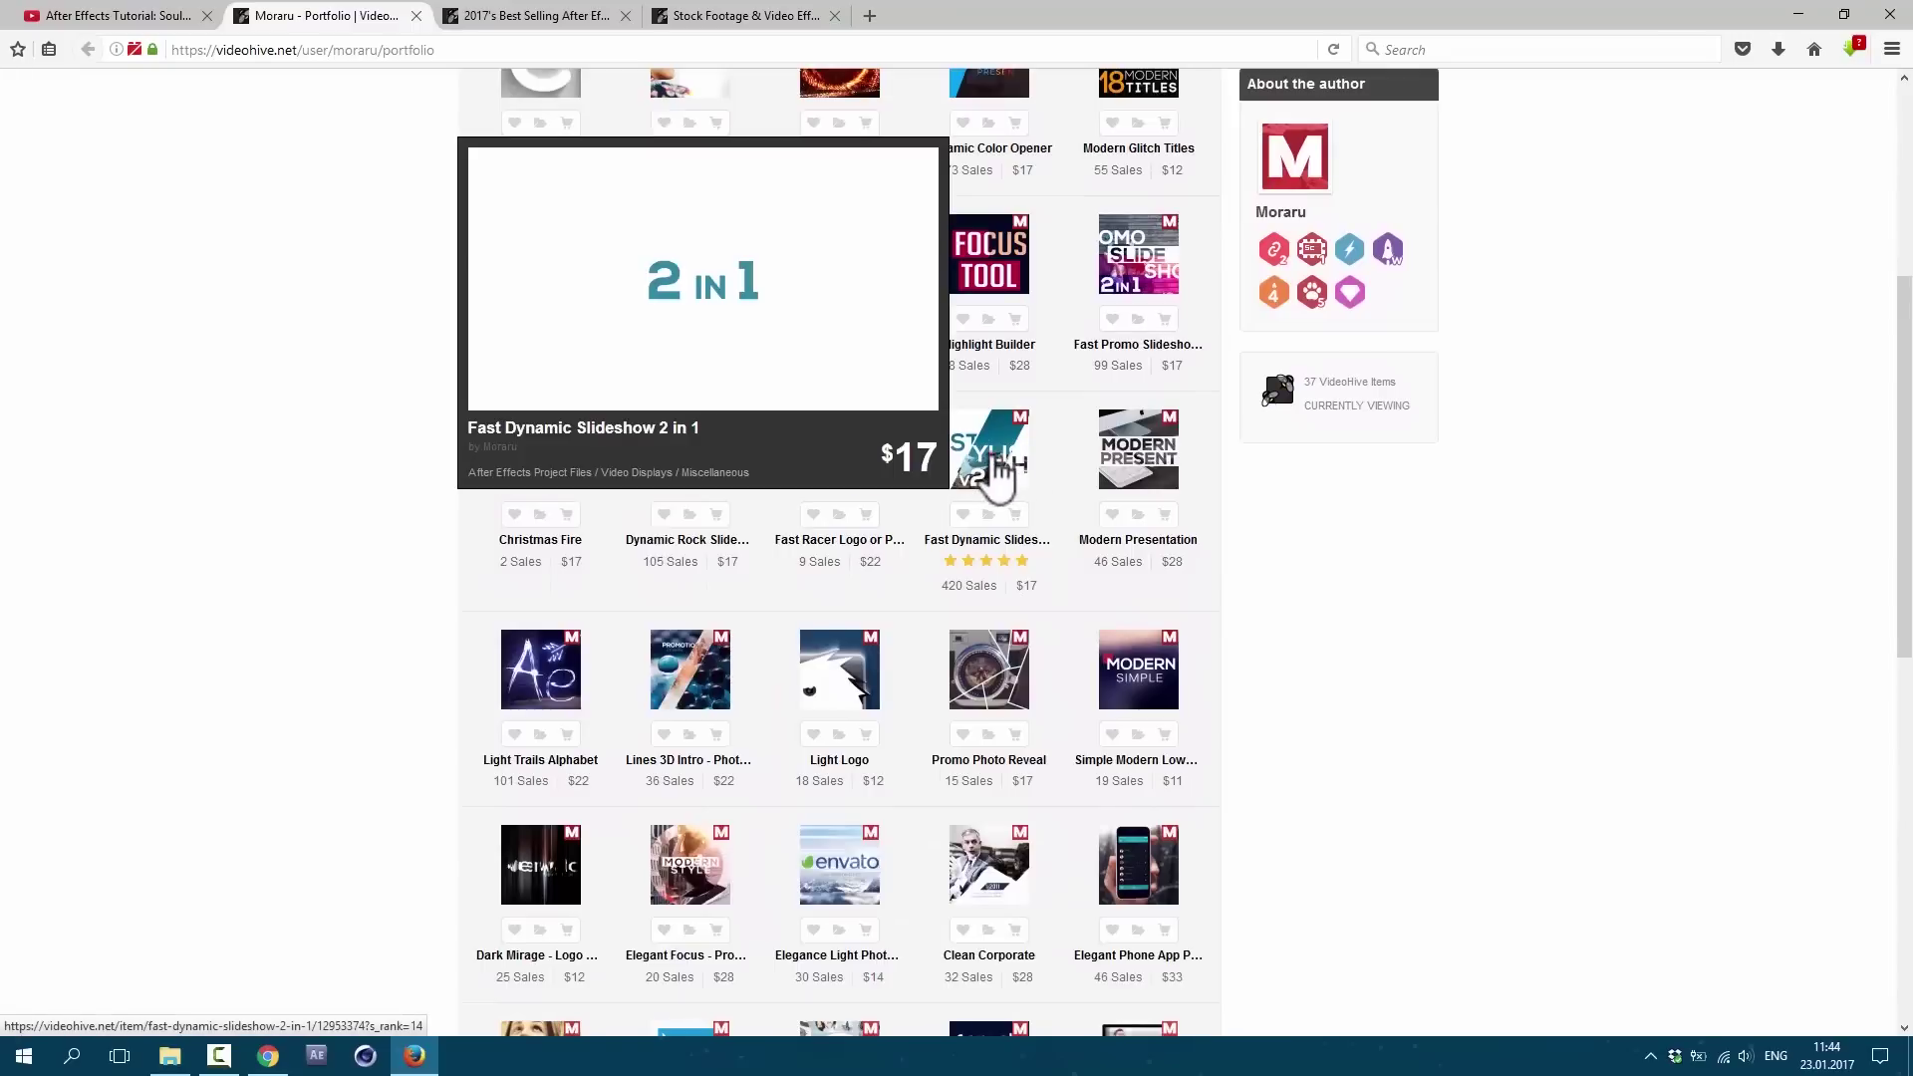
{"action": "left_click", "coordinate": [996, 473]}
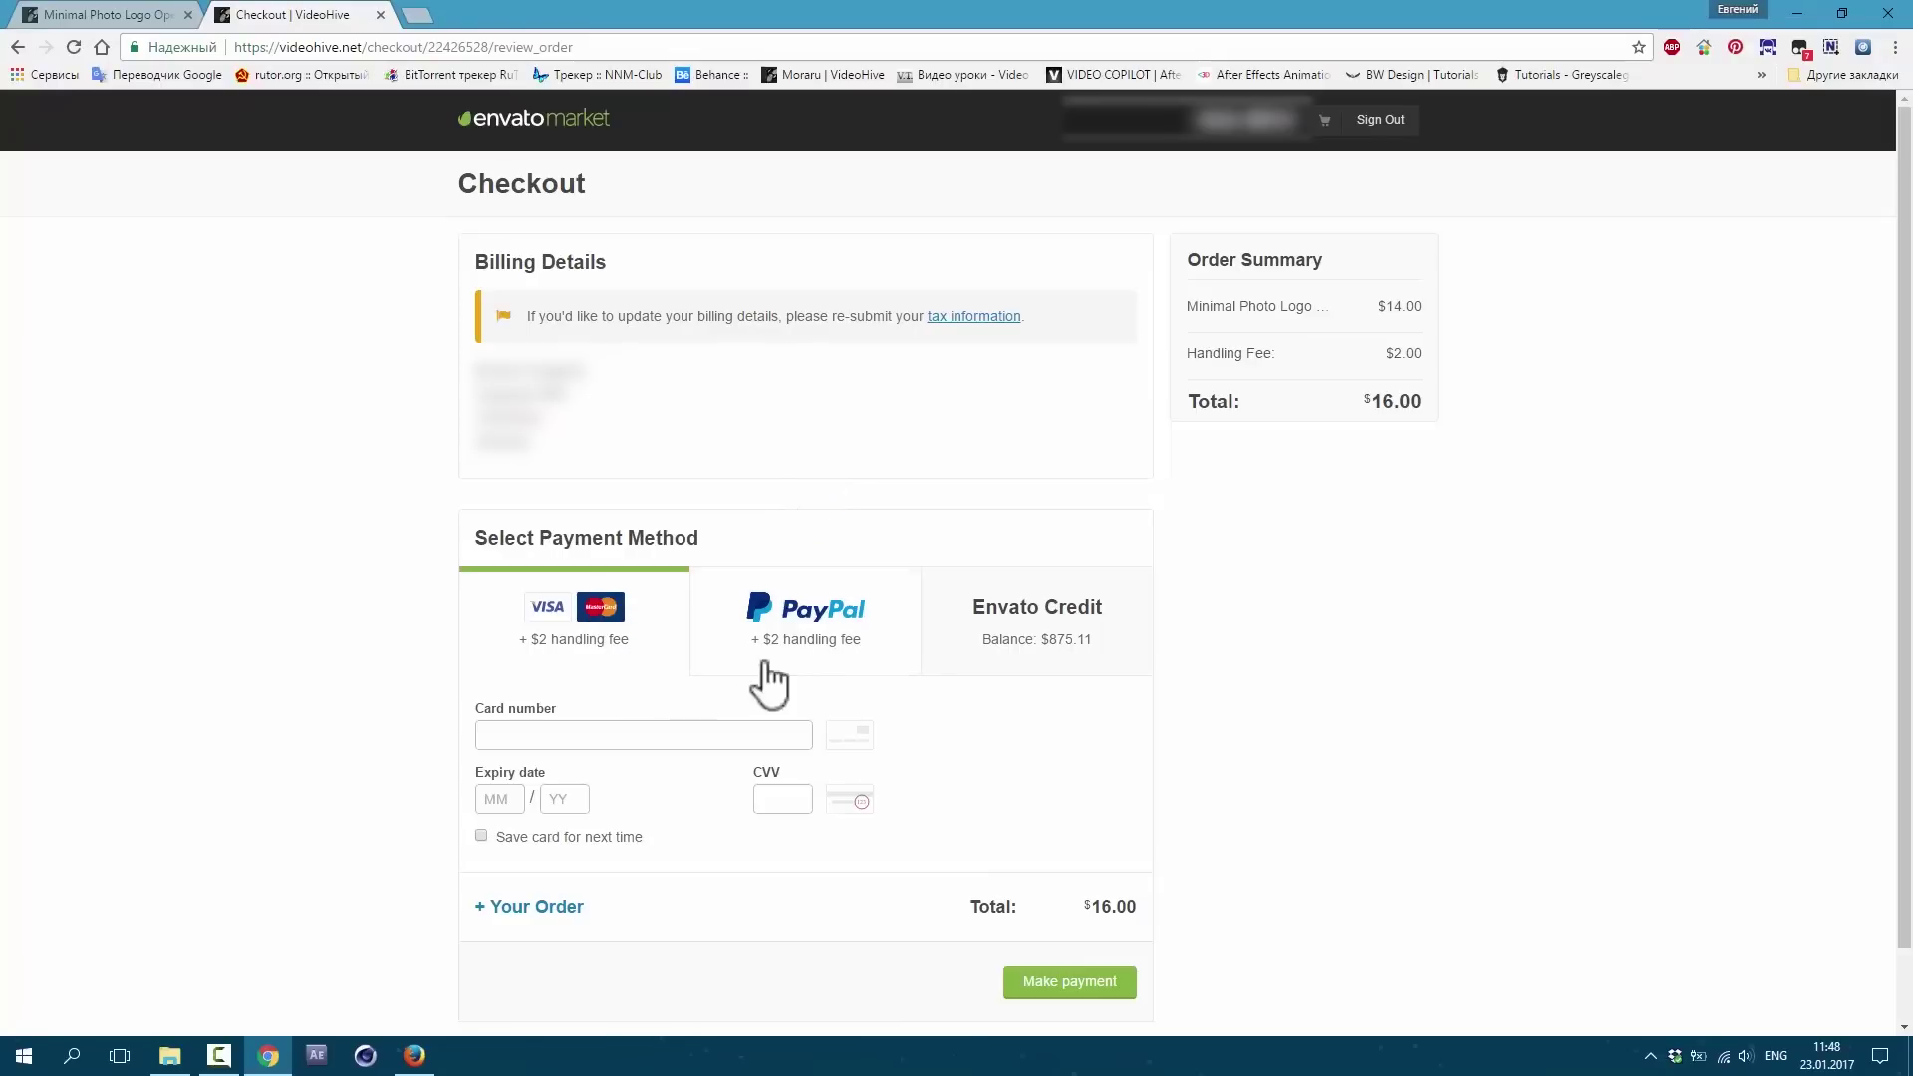
Step: Pay with PayPal at VideoHive checkout, then go to the account's Downloads list
{"action": "left_click", "coordinate": [851, 688]}
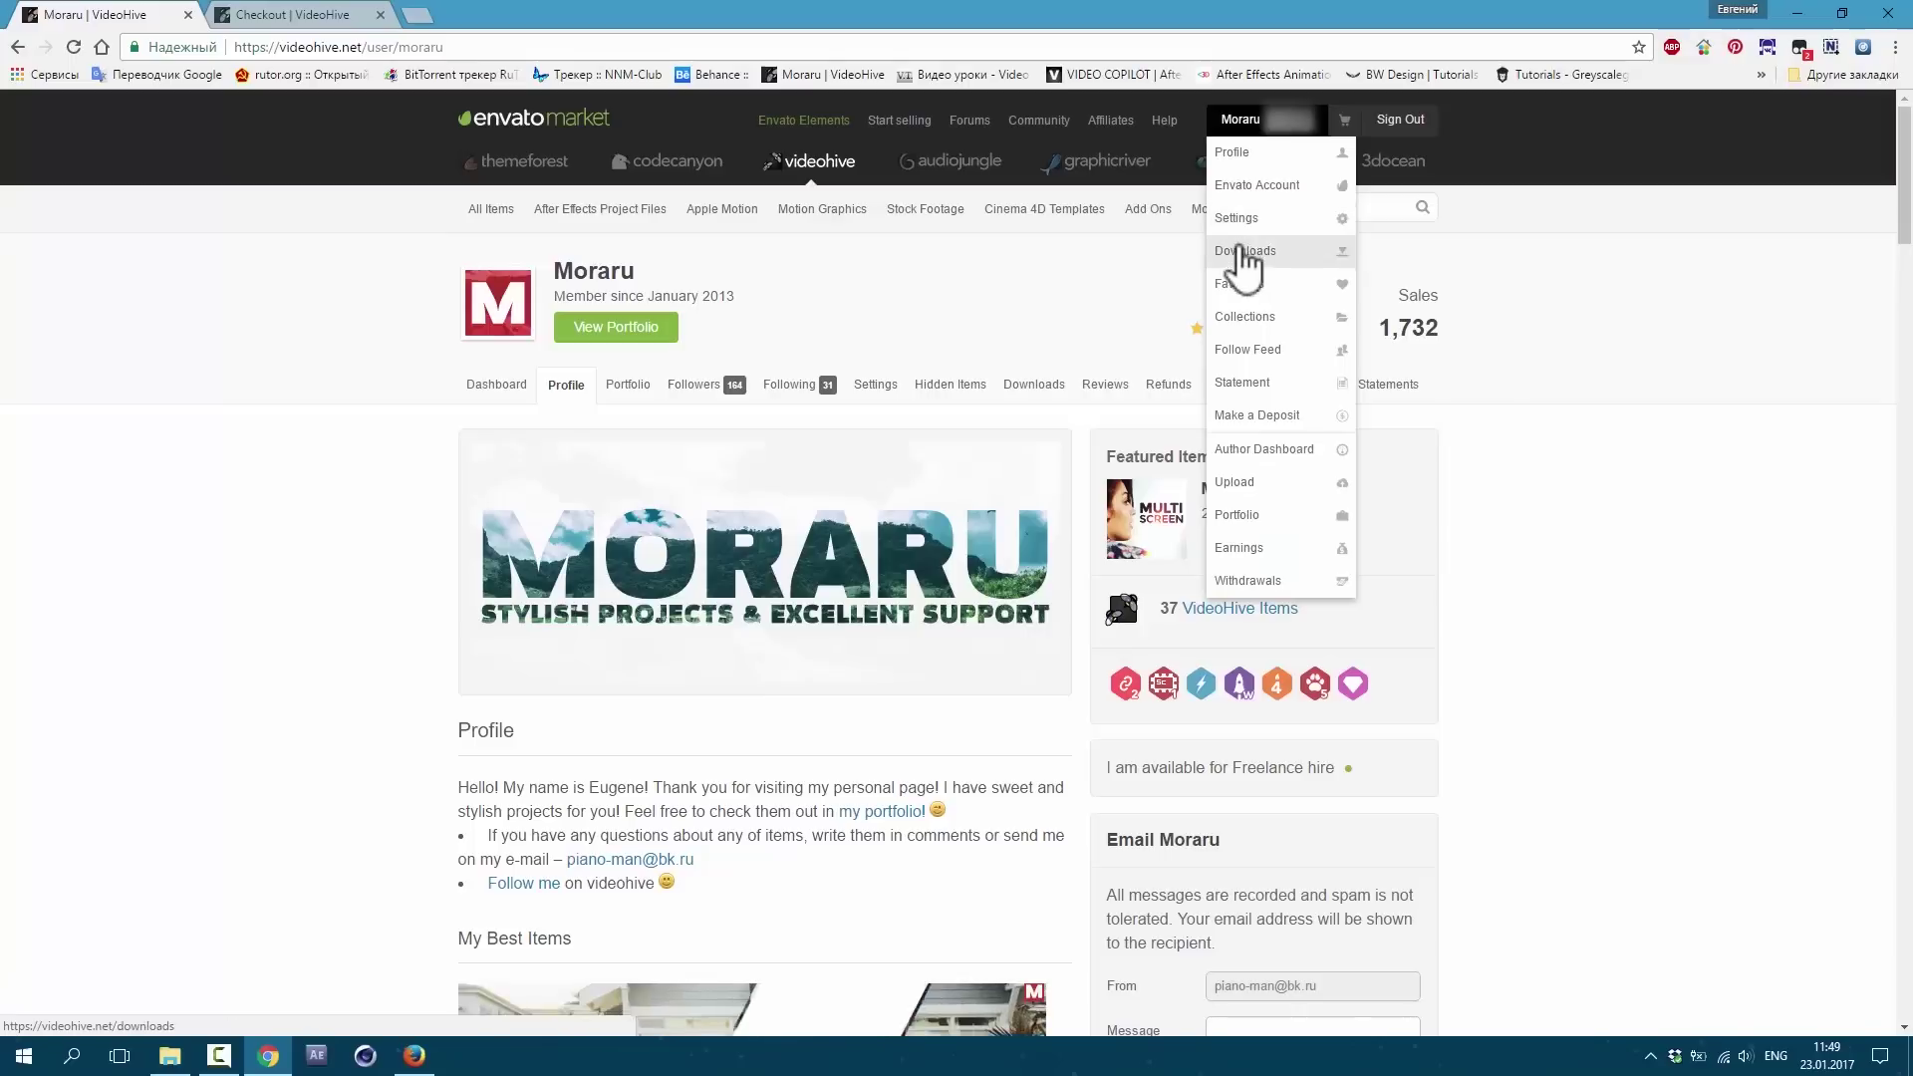
{"action": "left_click", "coordinate": [1247, 251]}
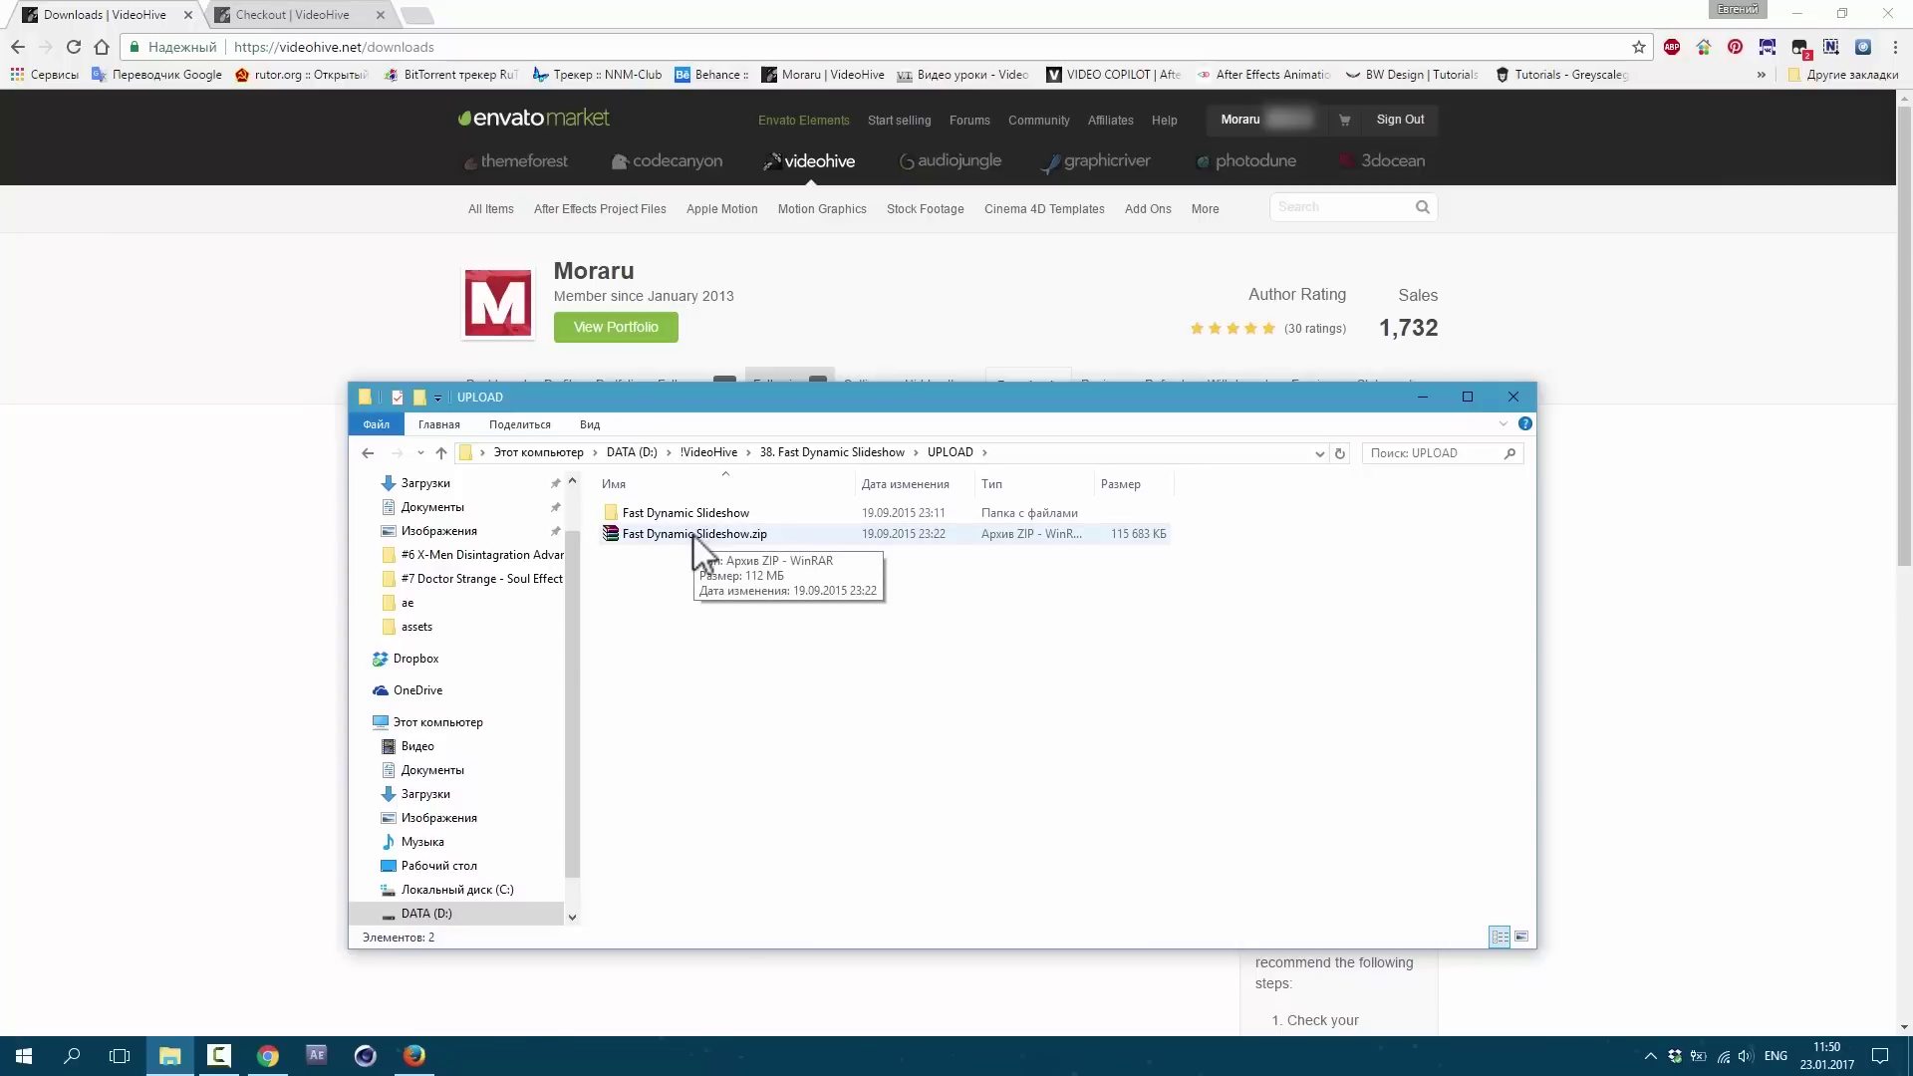
Step: Open Fast Dynamic Slideshow.aep from the template's Project Folder in After Effects
{"action": "double_click", "coordinate": [685, 513]}
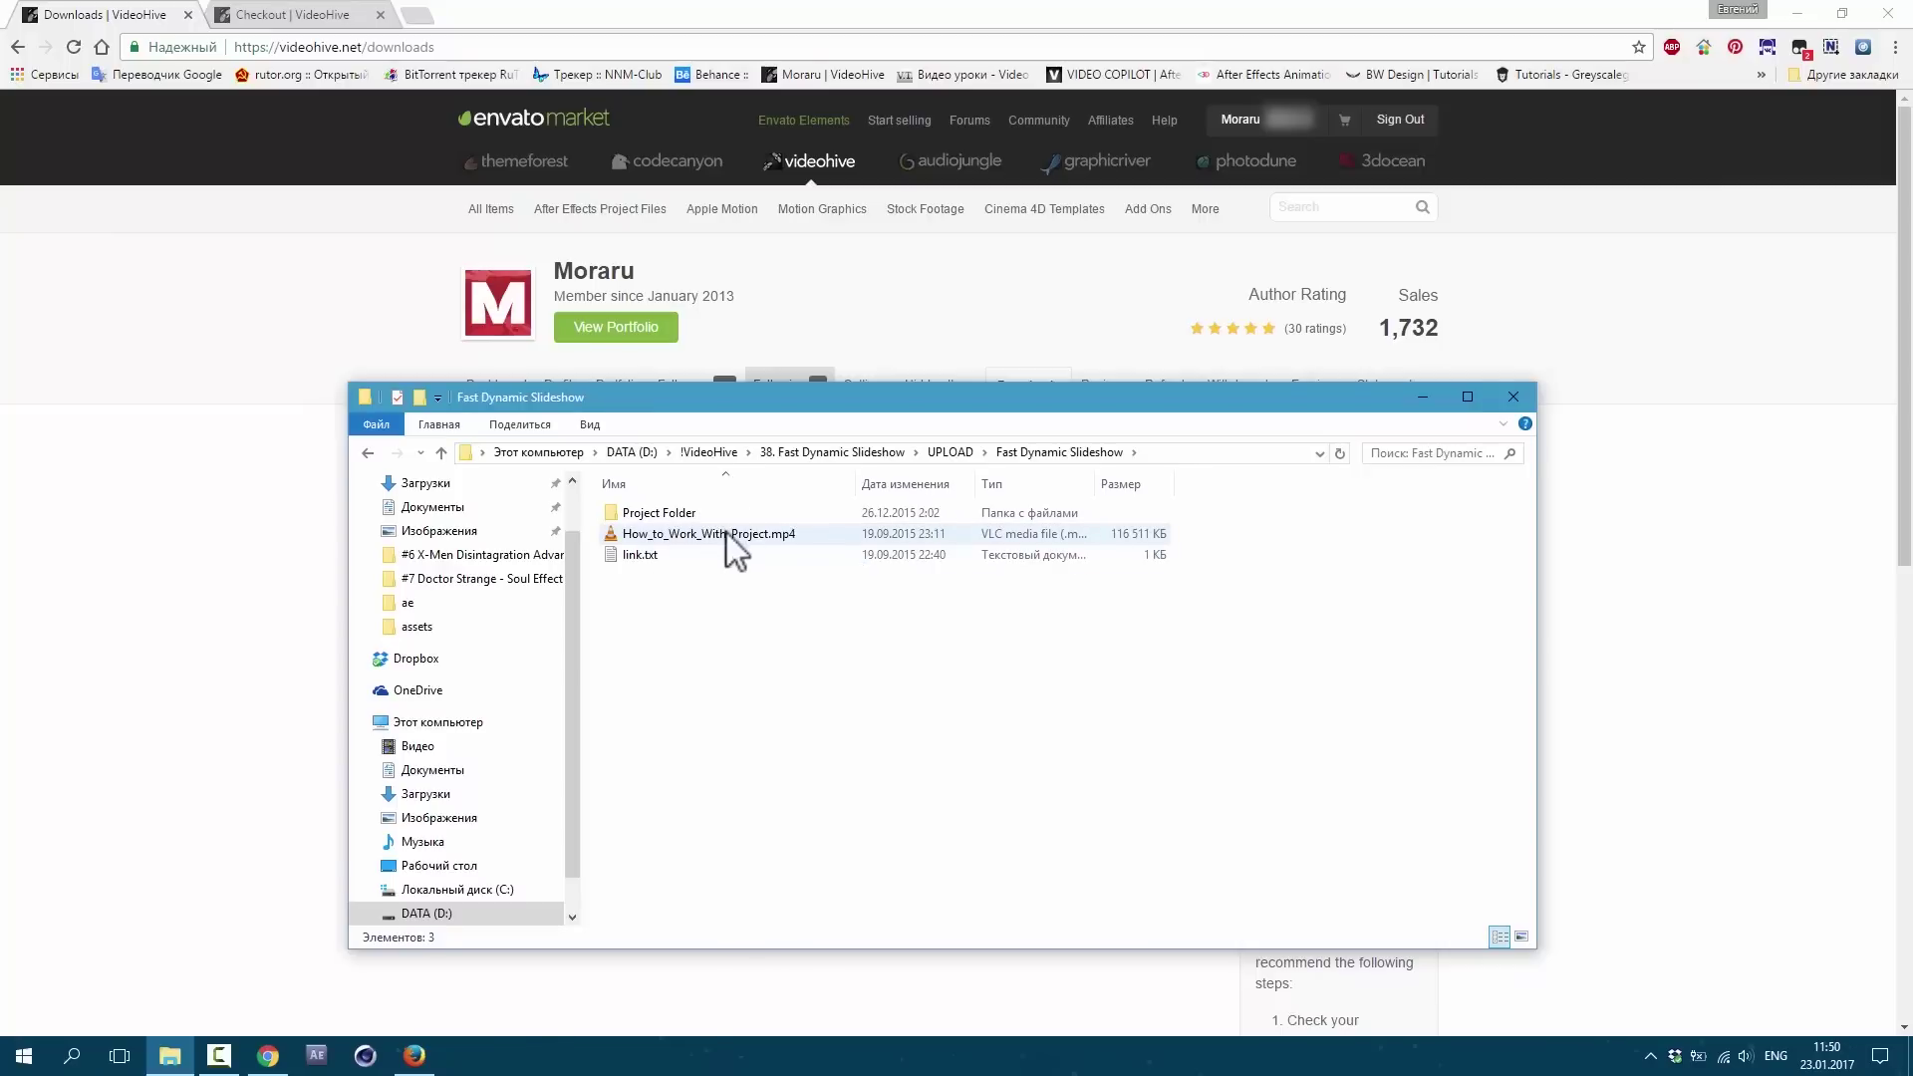
{"action": "left_click", "coordinate": [679, 514]}
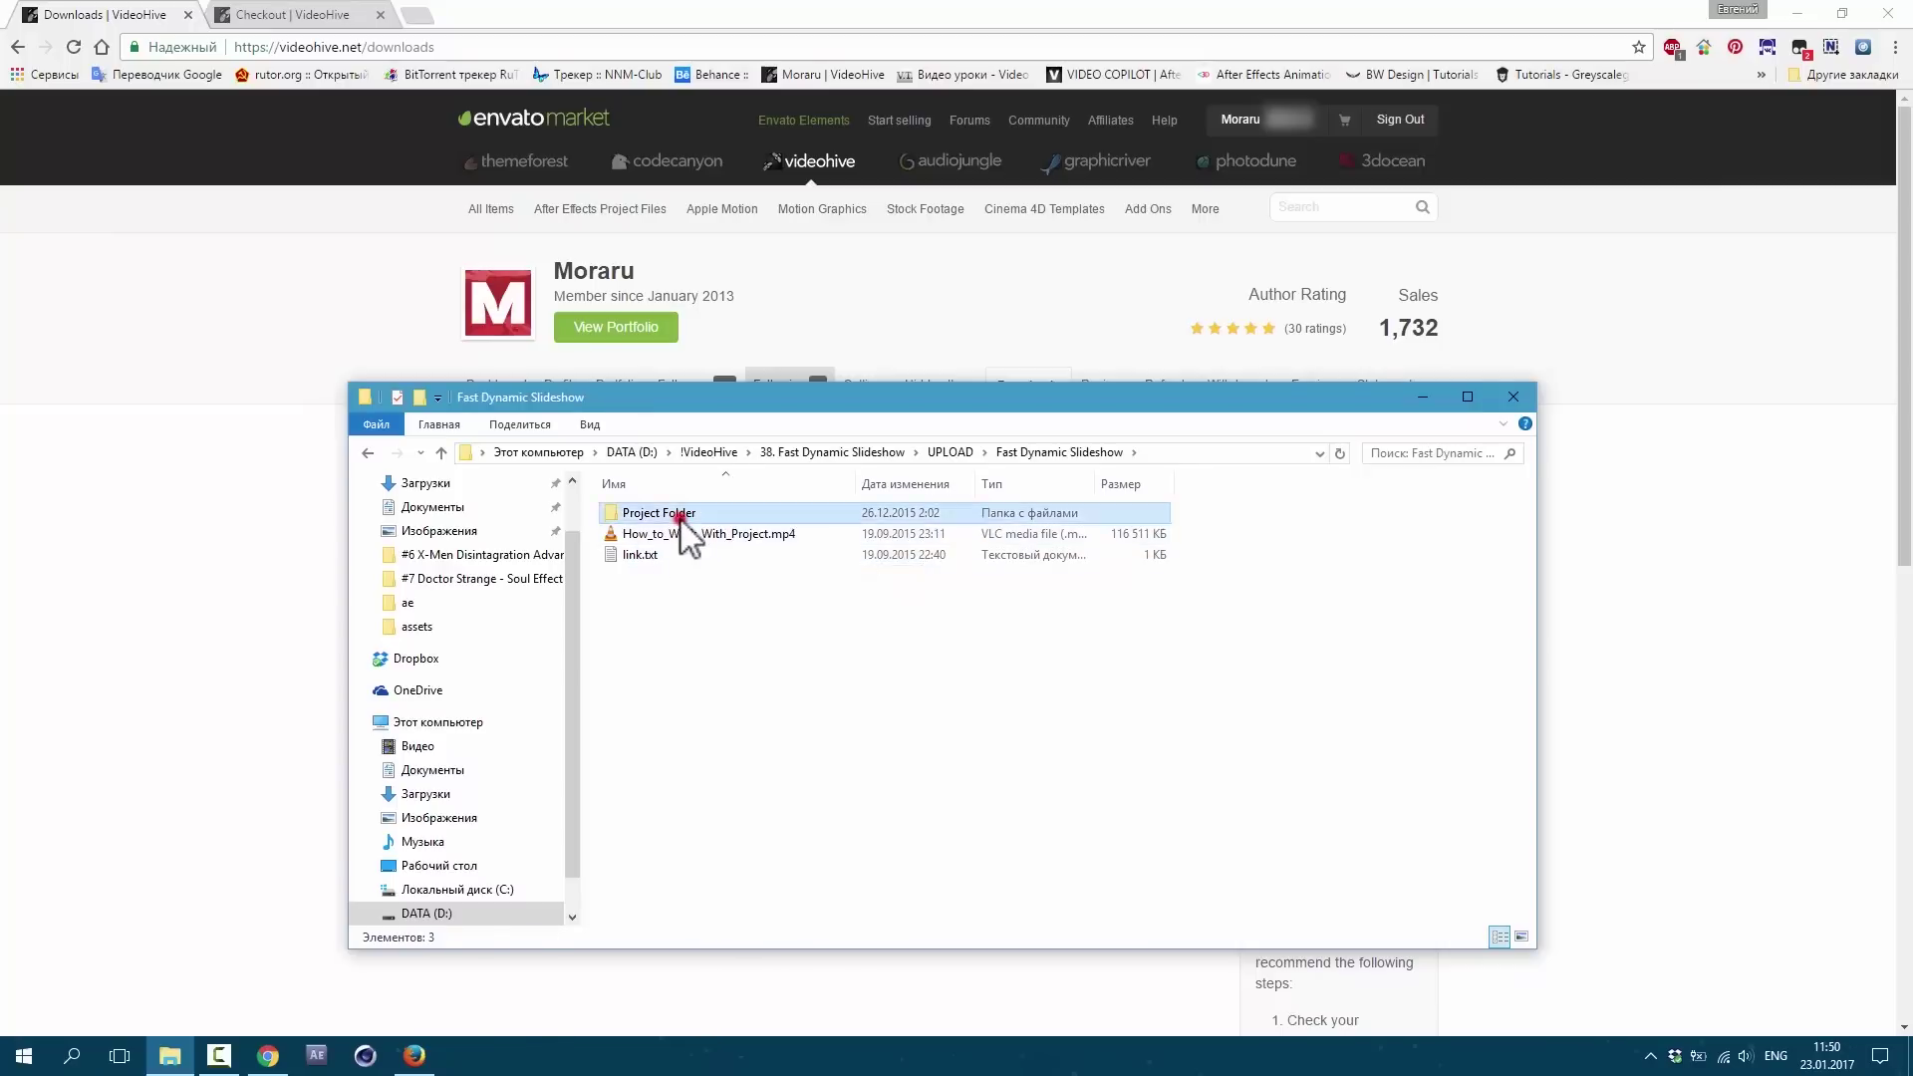
{"action": "double_click", "coordinate": [680, 514]}
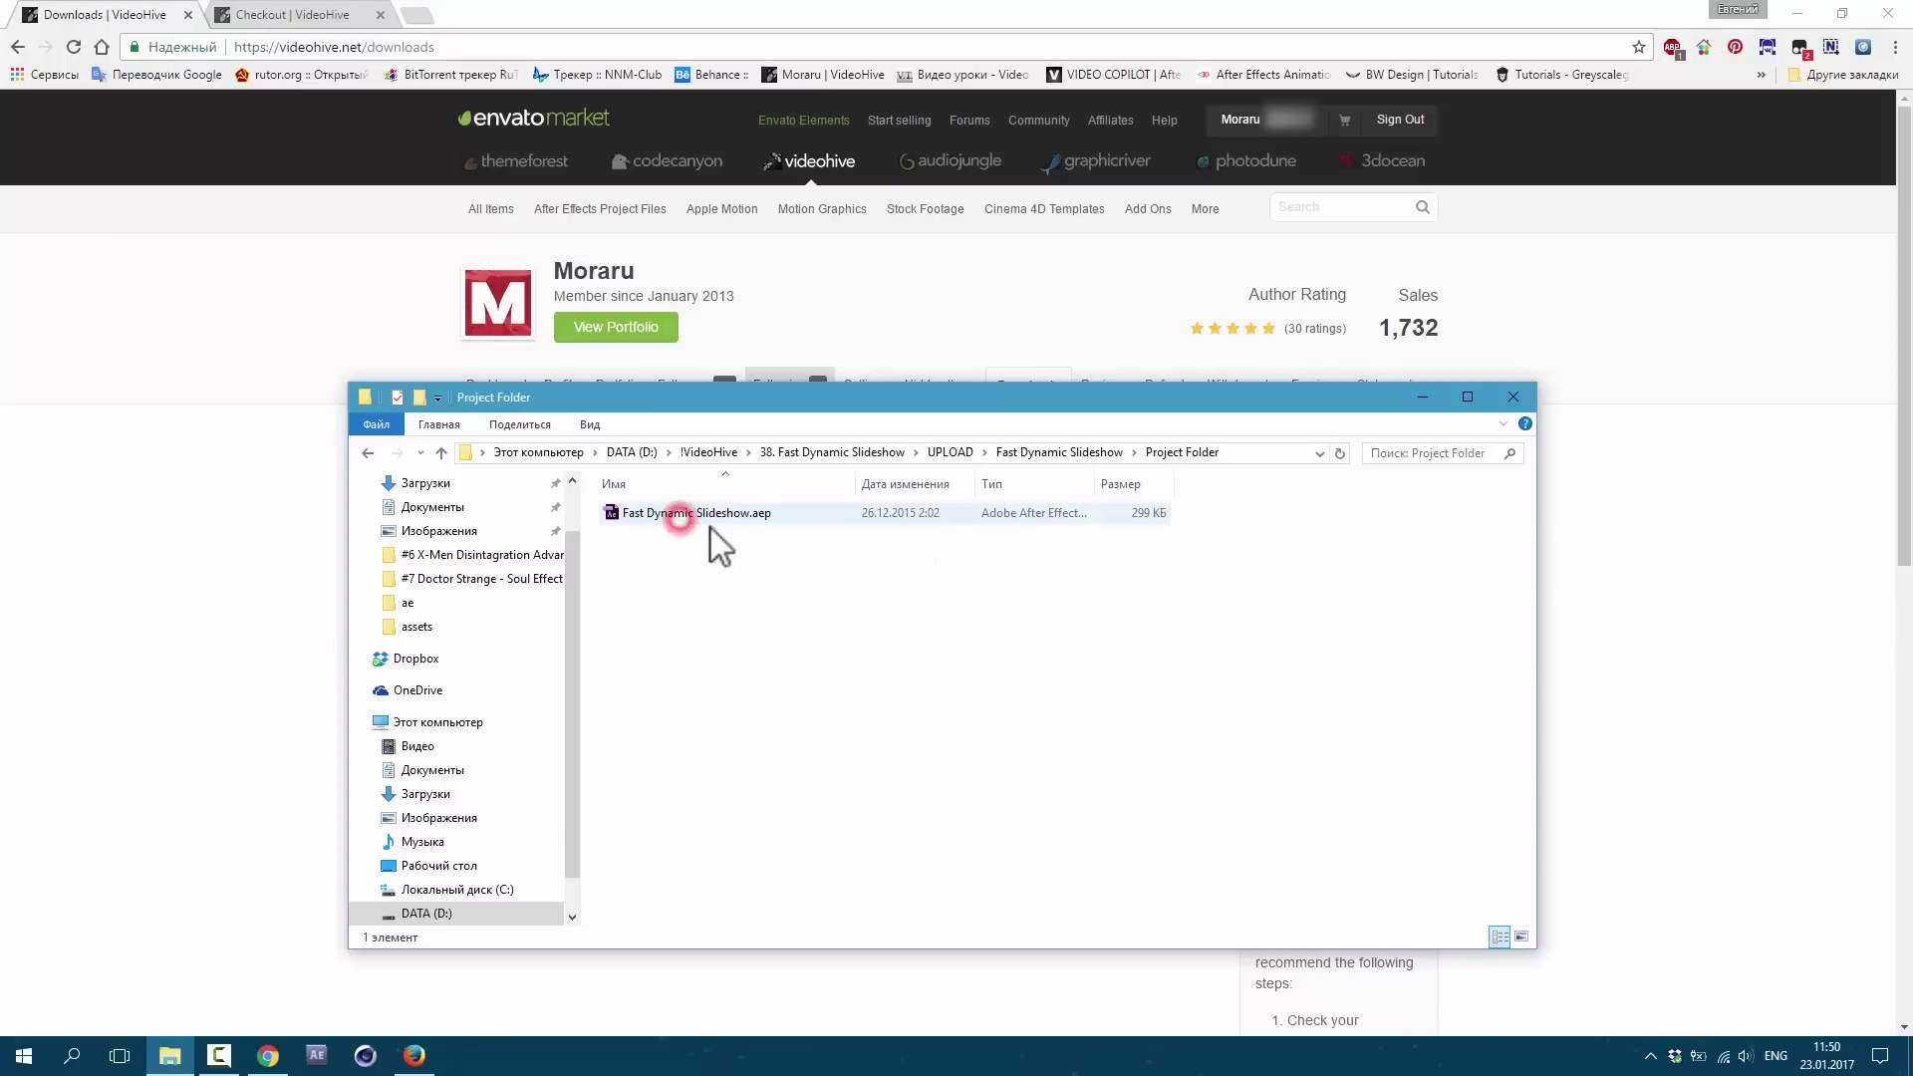
{"action": "double_click", "coordinate": [783, 512]}
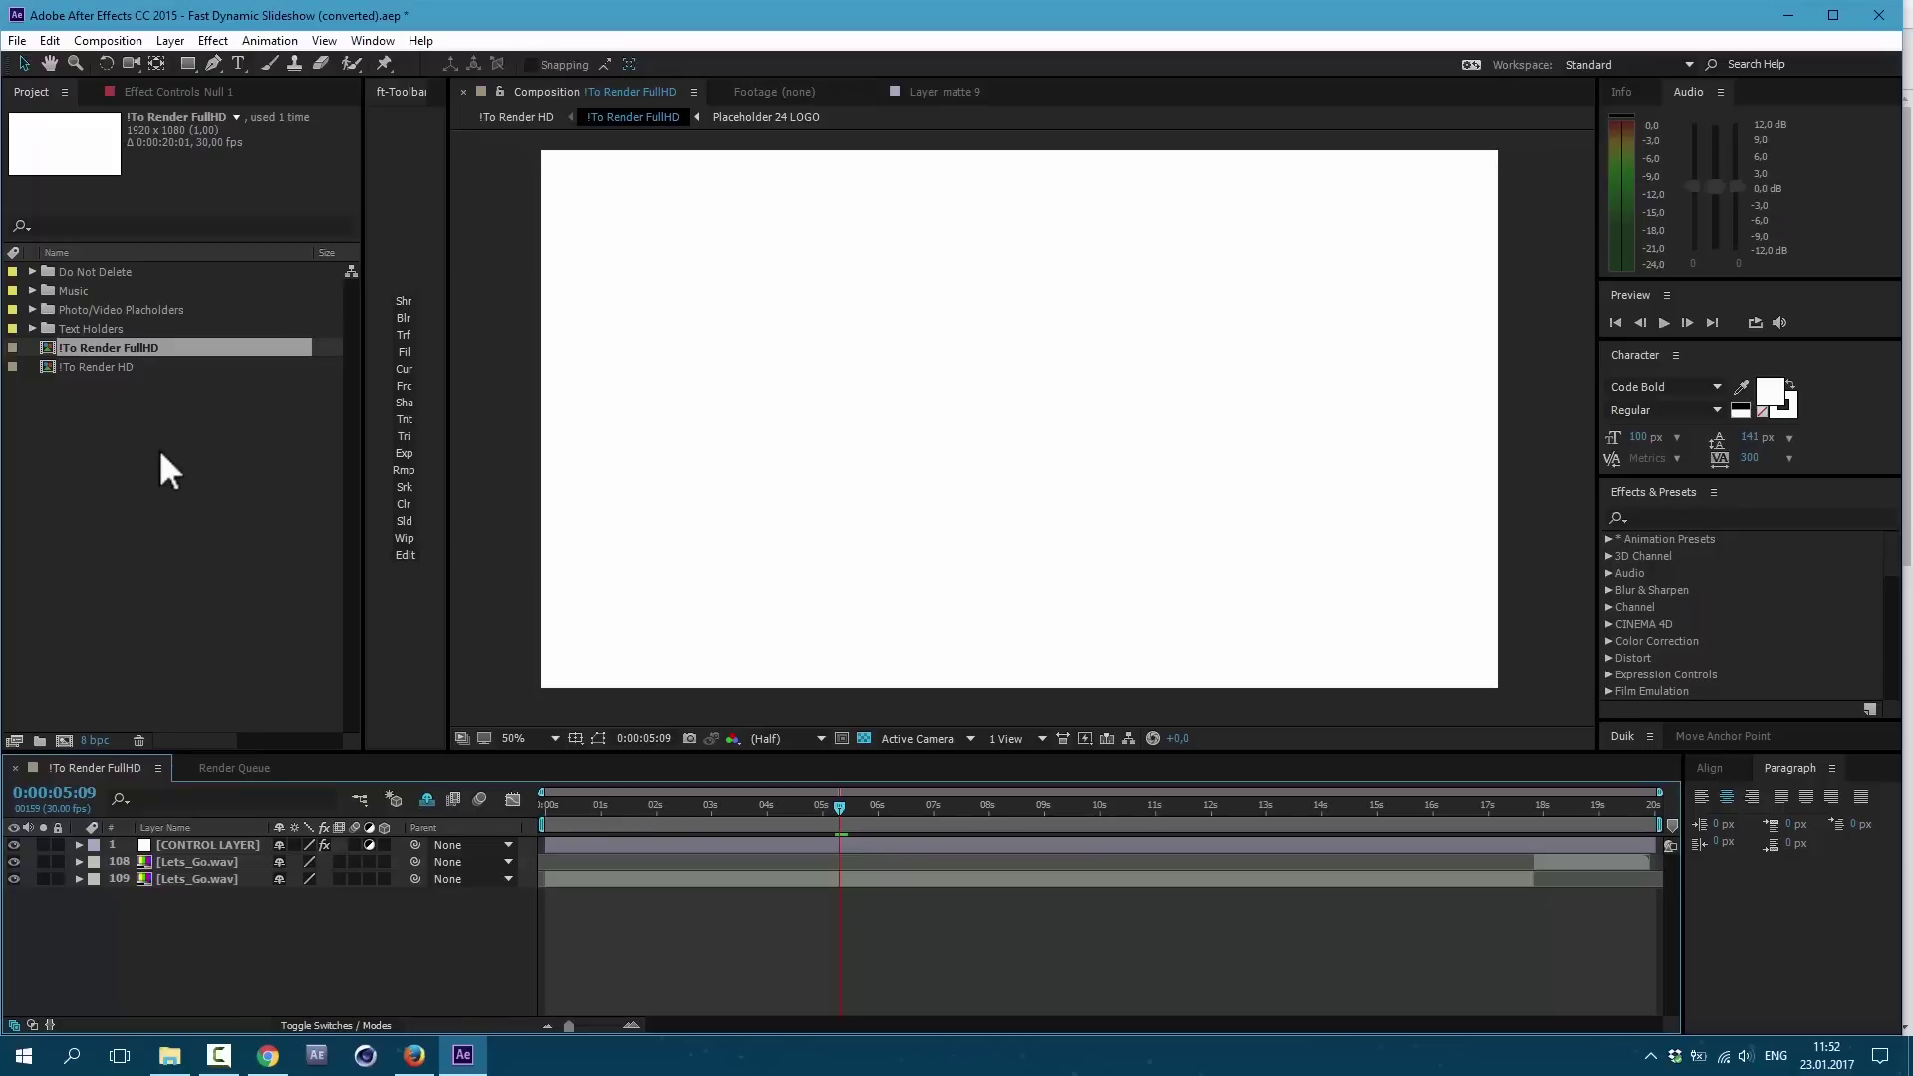
Step: Place wedding photo 13.jpg into Placeholder 1 and 6.jpg into Placeholder 2
{"action": "left_click", "coordinate": [159, 450]}
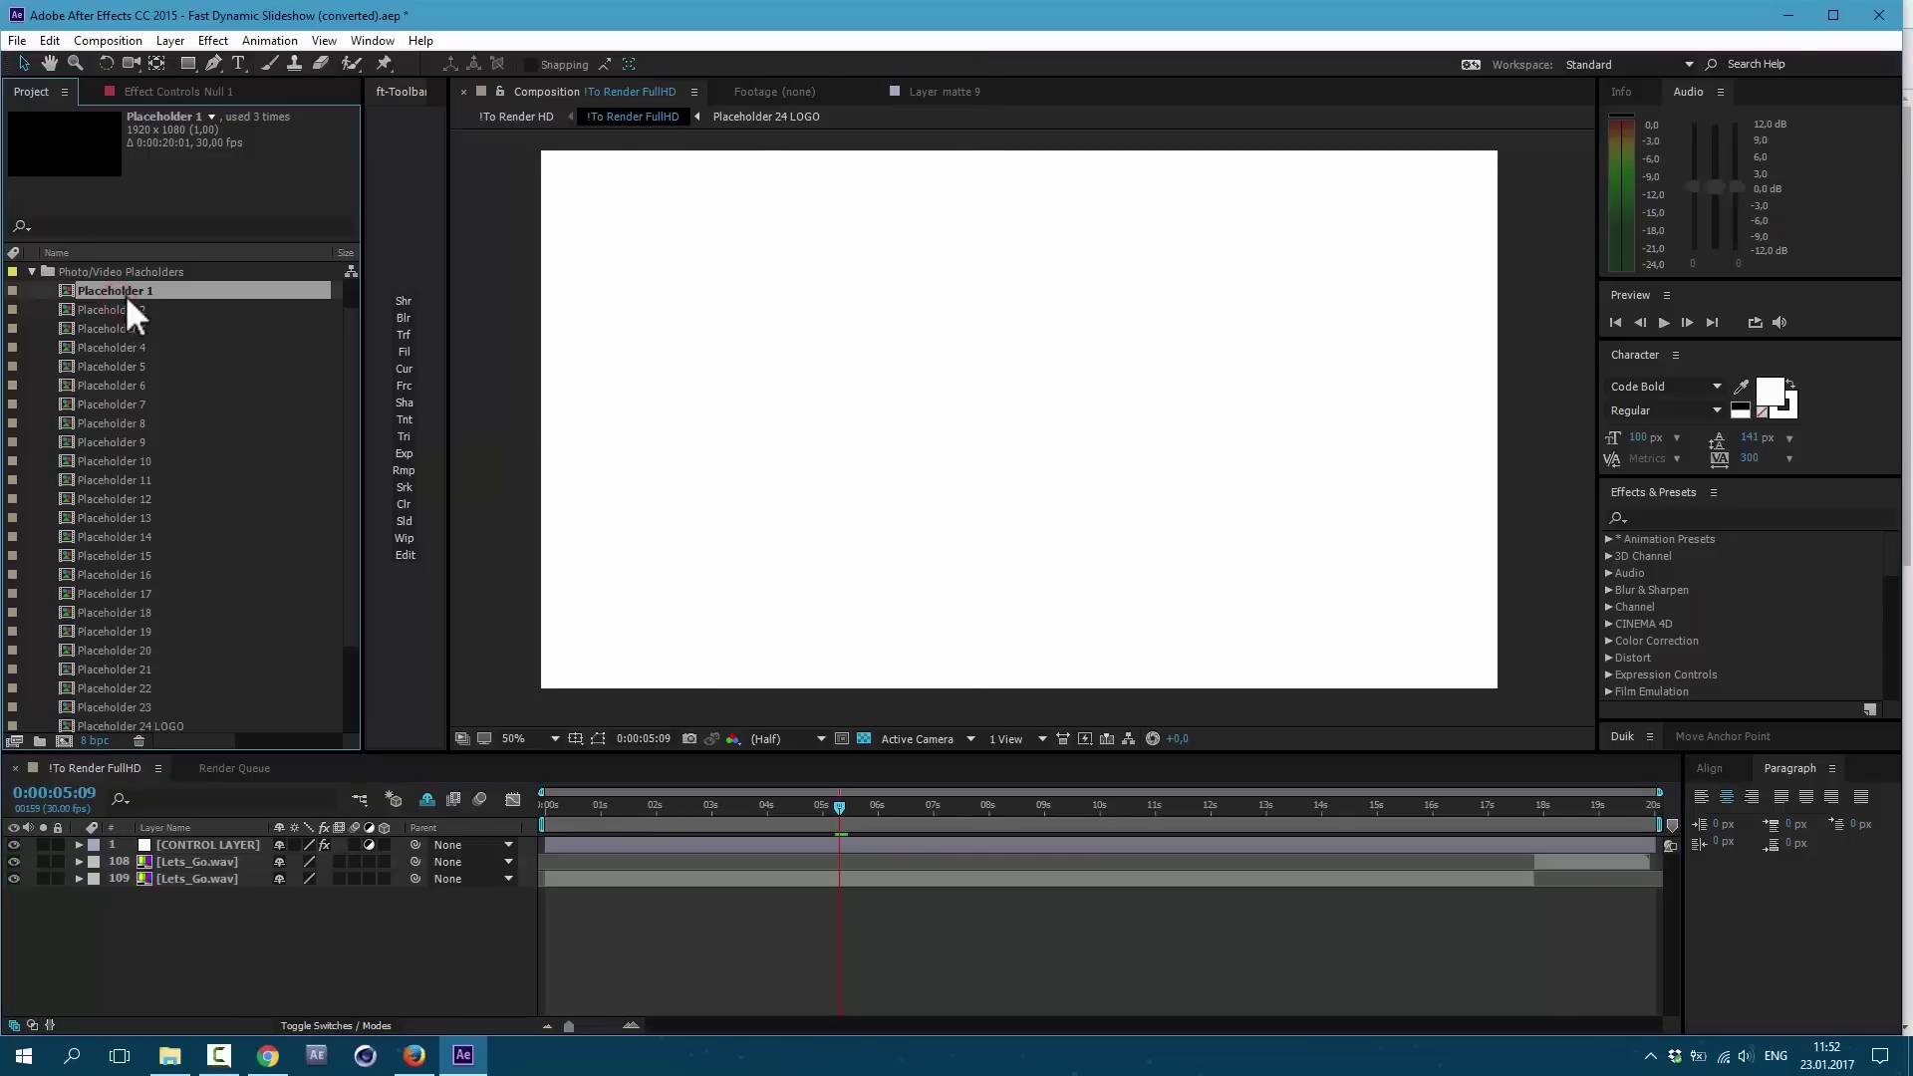
{"action": "double_click", "coordinate": [127, 291]}
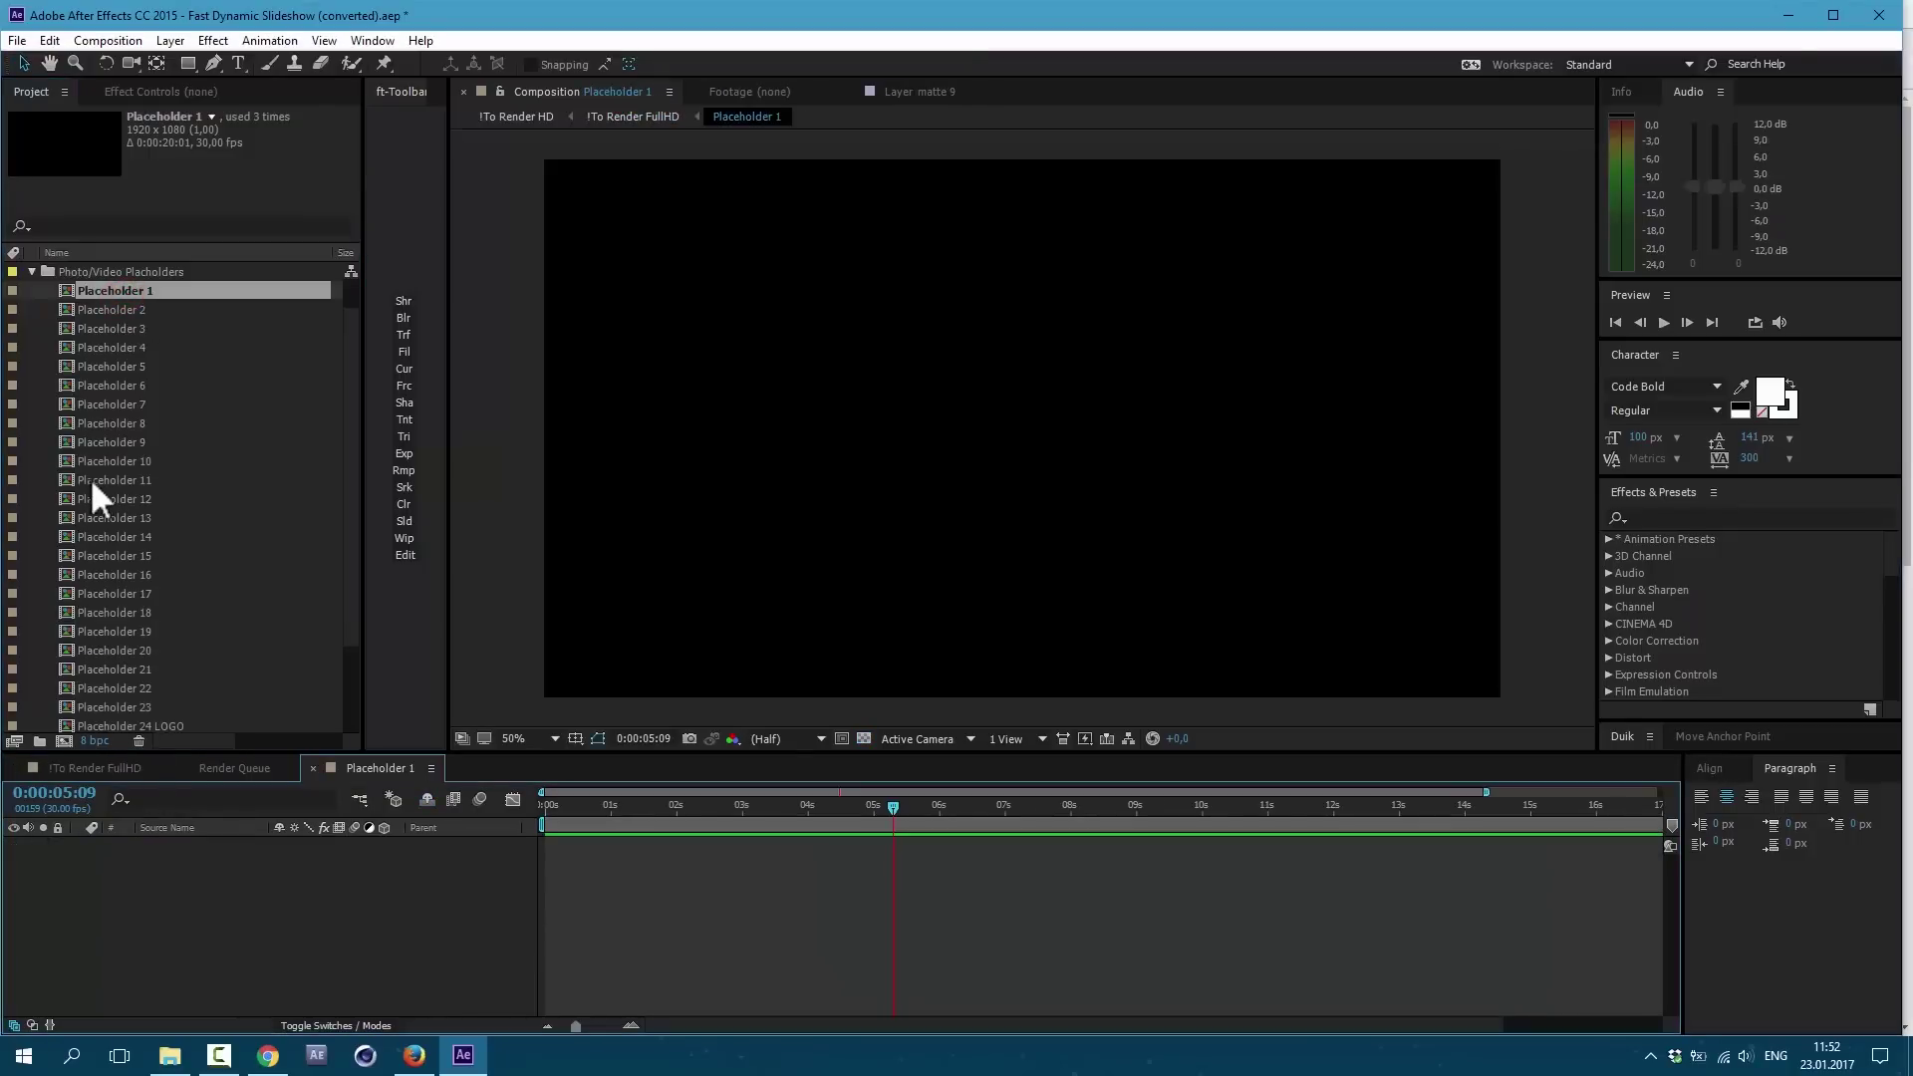
{"action": "scroll", "coordinate": [92, 476], "scroll_direction": "down", "scroll_amount": 2}
{"action": "left_click_drag", "start_coordinate": [106, 681], "coordinate": [96, 913]}
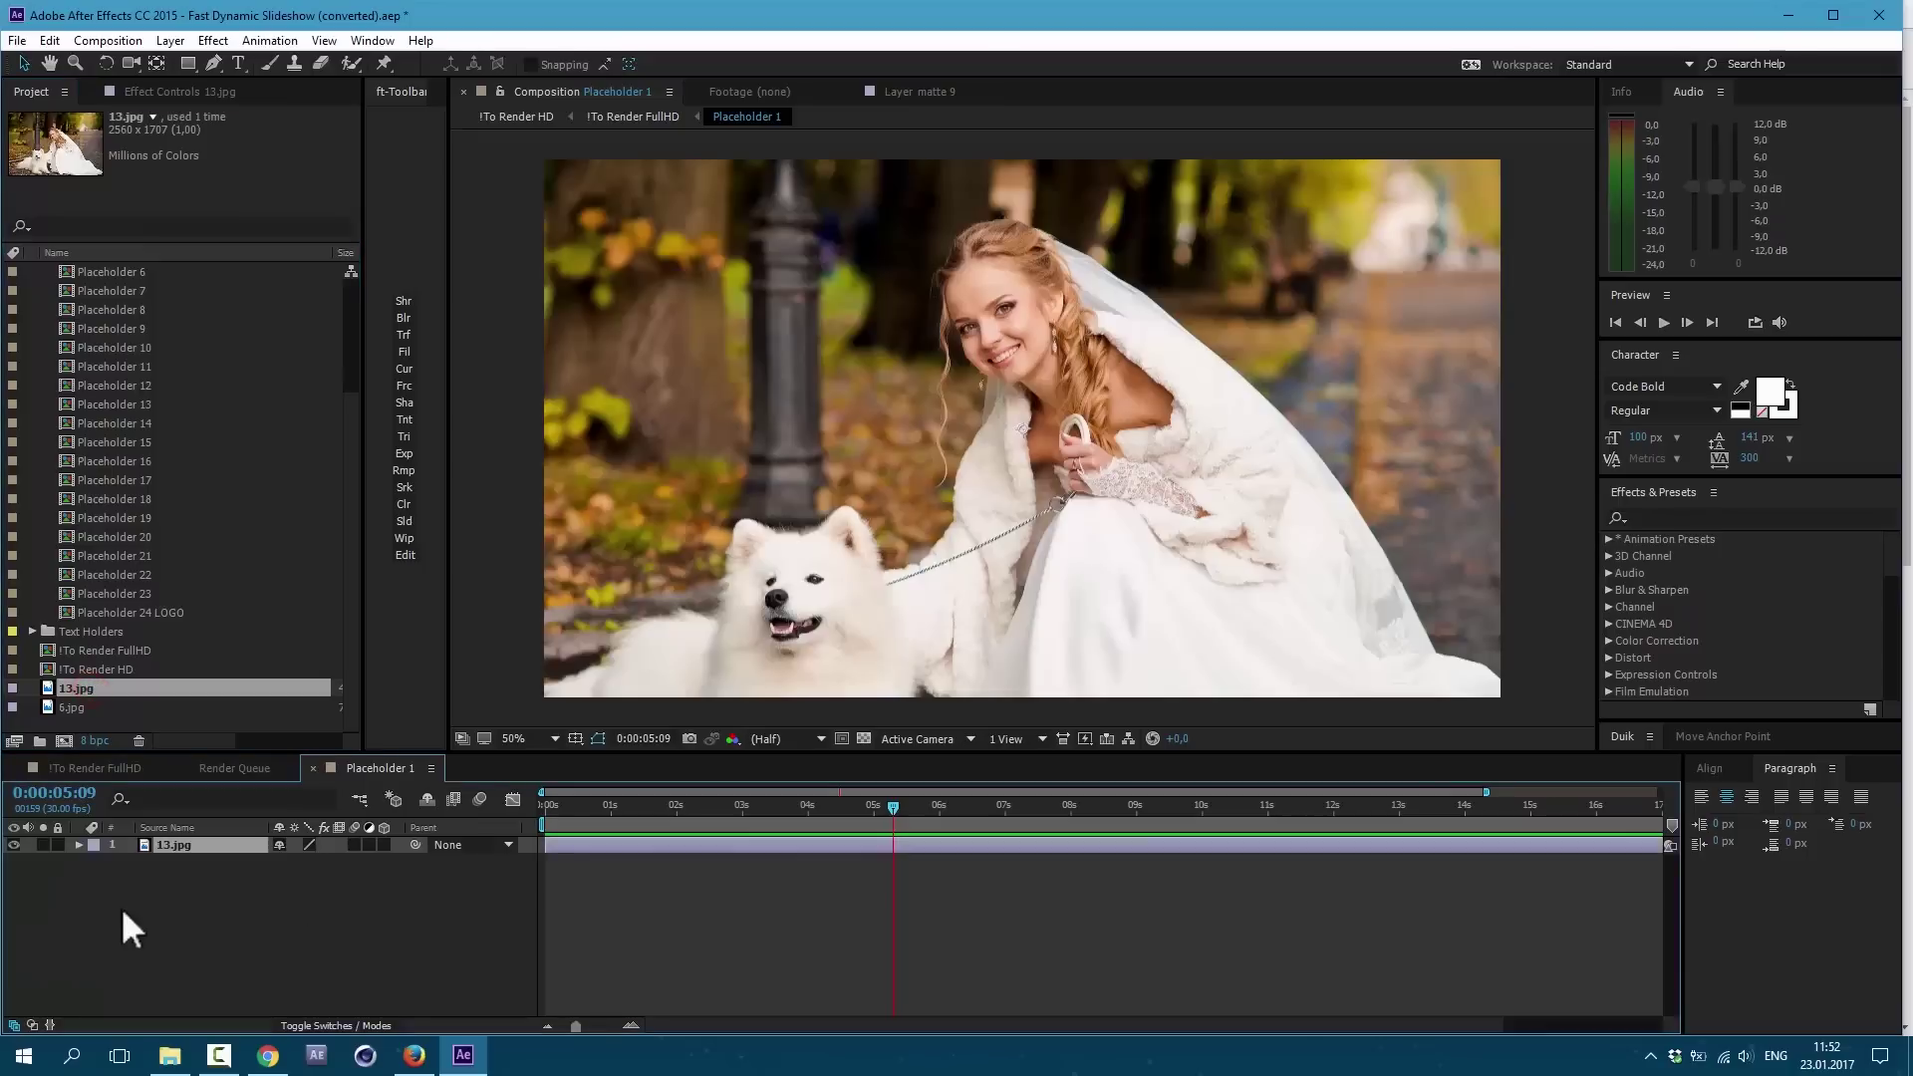
{"action": "scroll", "coordinate": [183, 442], "scroll_direction": "up", "scroll_amount": 2}
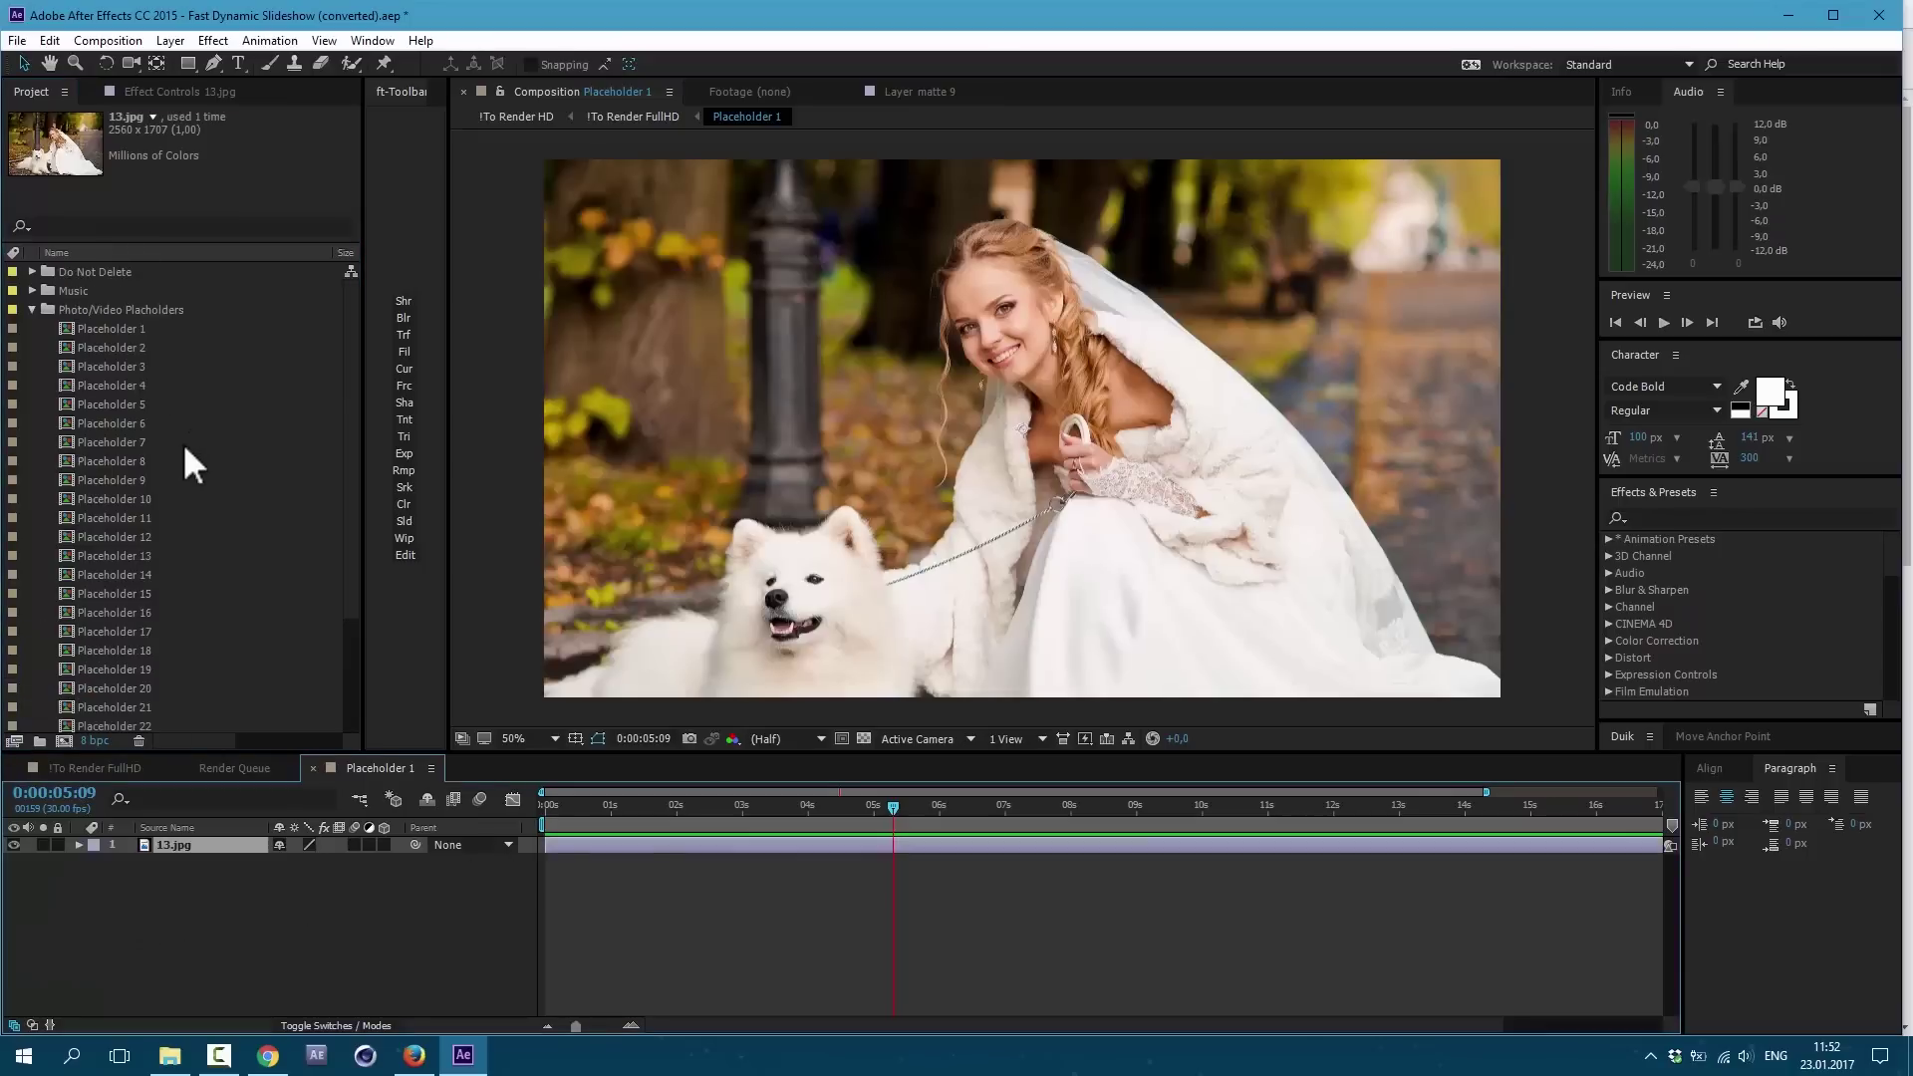
{"action": "double_click", "coordinate": [129, 345]}
{"action": "scroll", "coordinate": [139, 370], "scroll_direction": "down", "scroll_amount": 2}
{"action": "left_click_drag", "start_coordinate": [78, 702], "coordinate": [160, 929]}
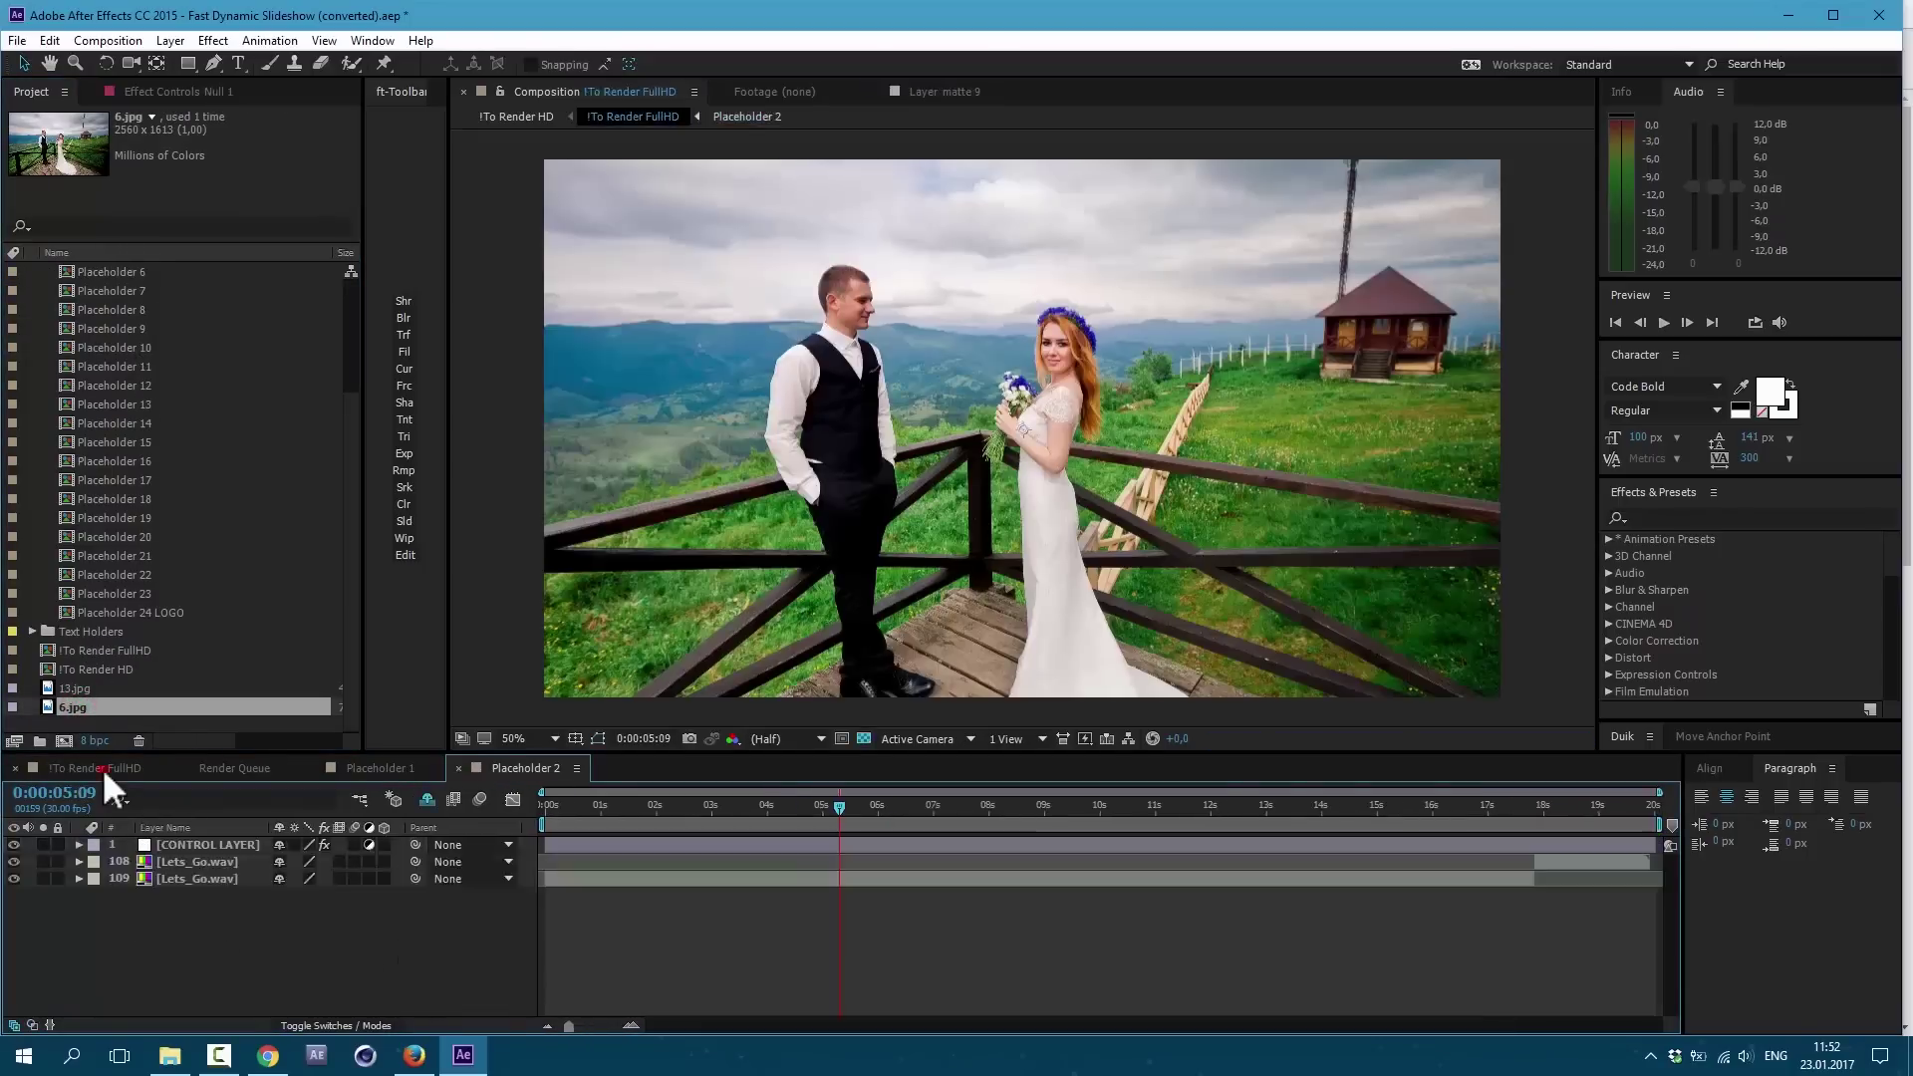
Step: Replace the CREATIVE text with THAT'S and AWESOME, then preview the animated title
{"action": "left_click", "coordinate": [103, 767]}
{"action": "double_click", "coordinate": [93, 462]}
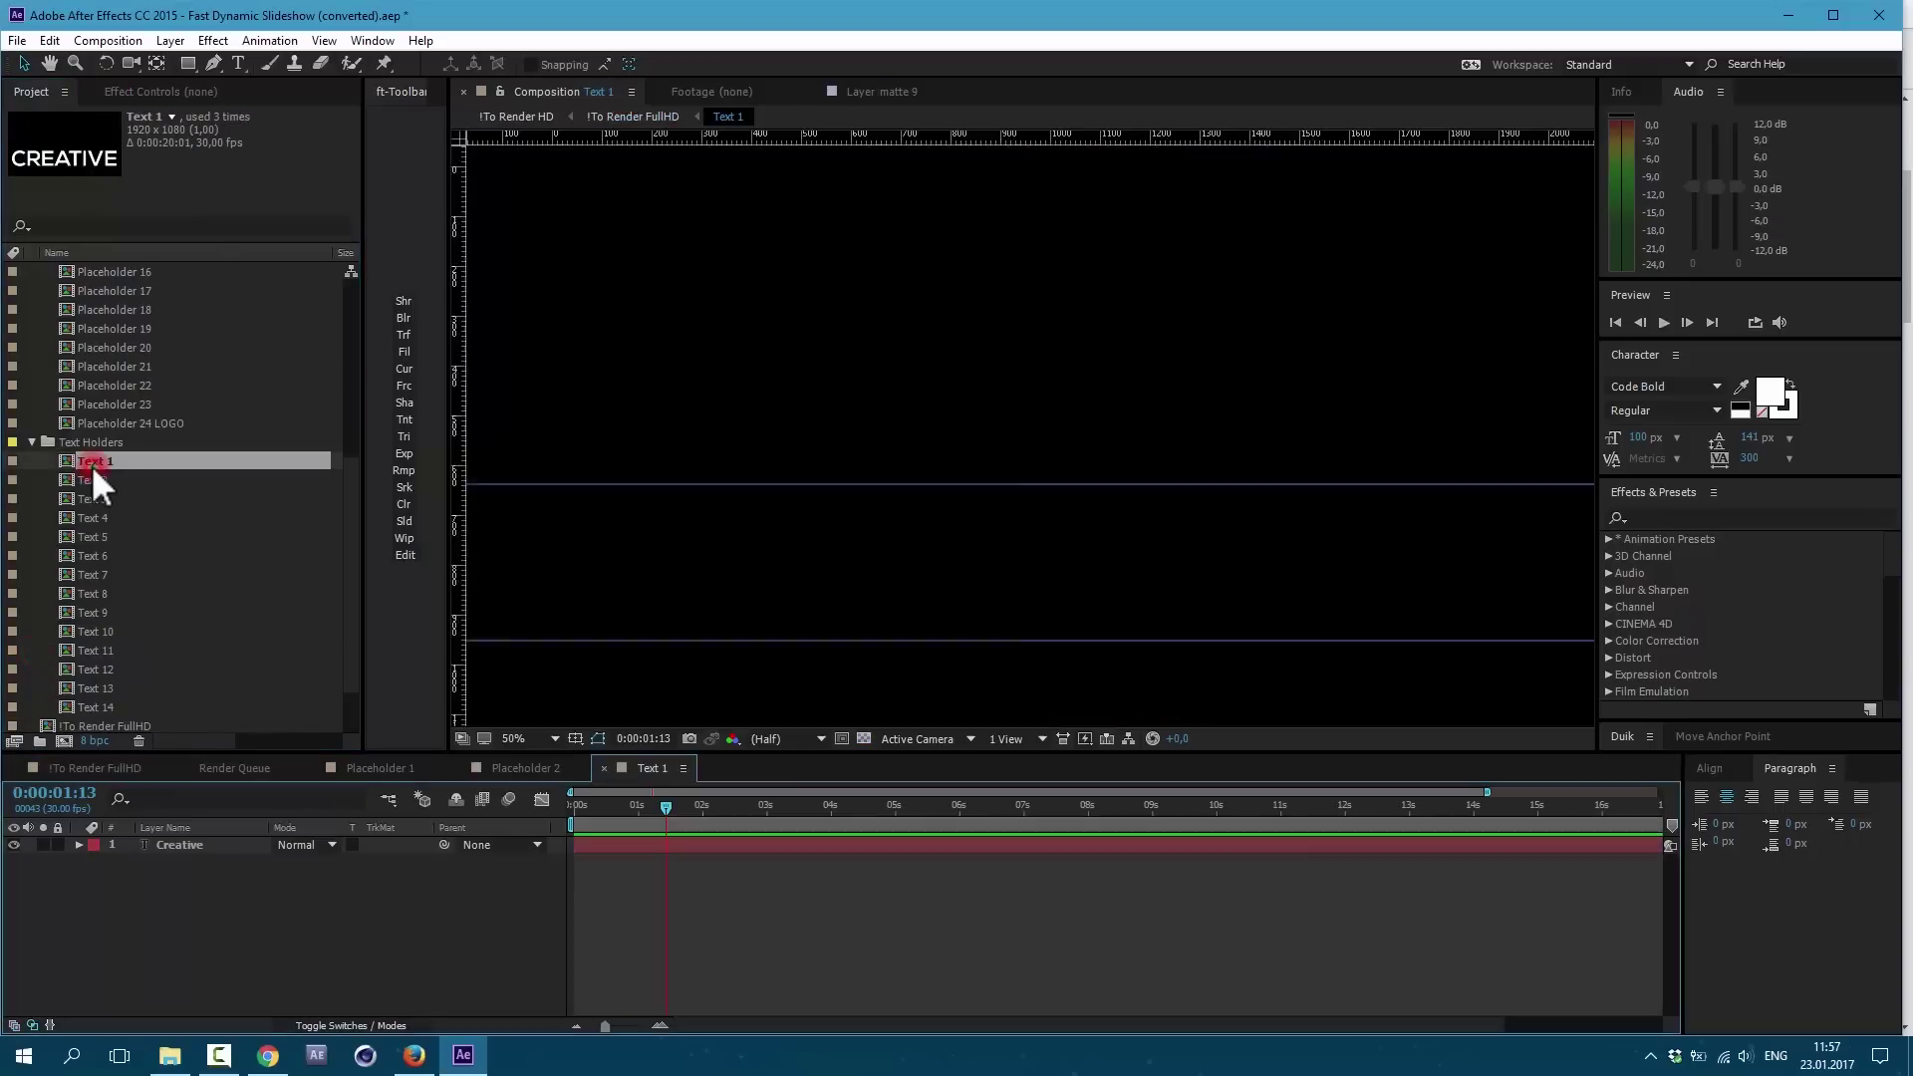
{"action": "left_click", "coordinate": [684, 807]}
{"action": "left_click", "coordinate": [672, 842]}
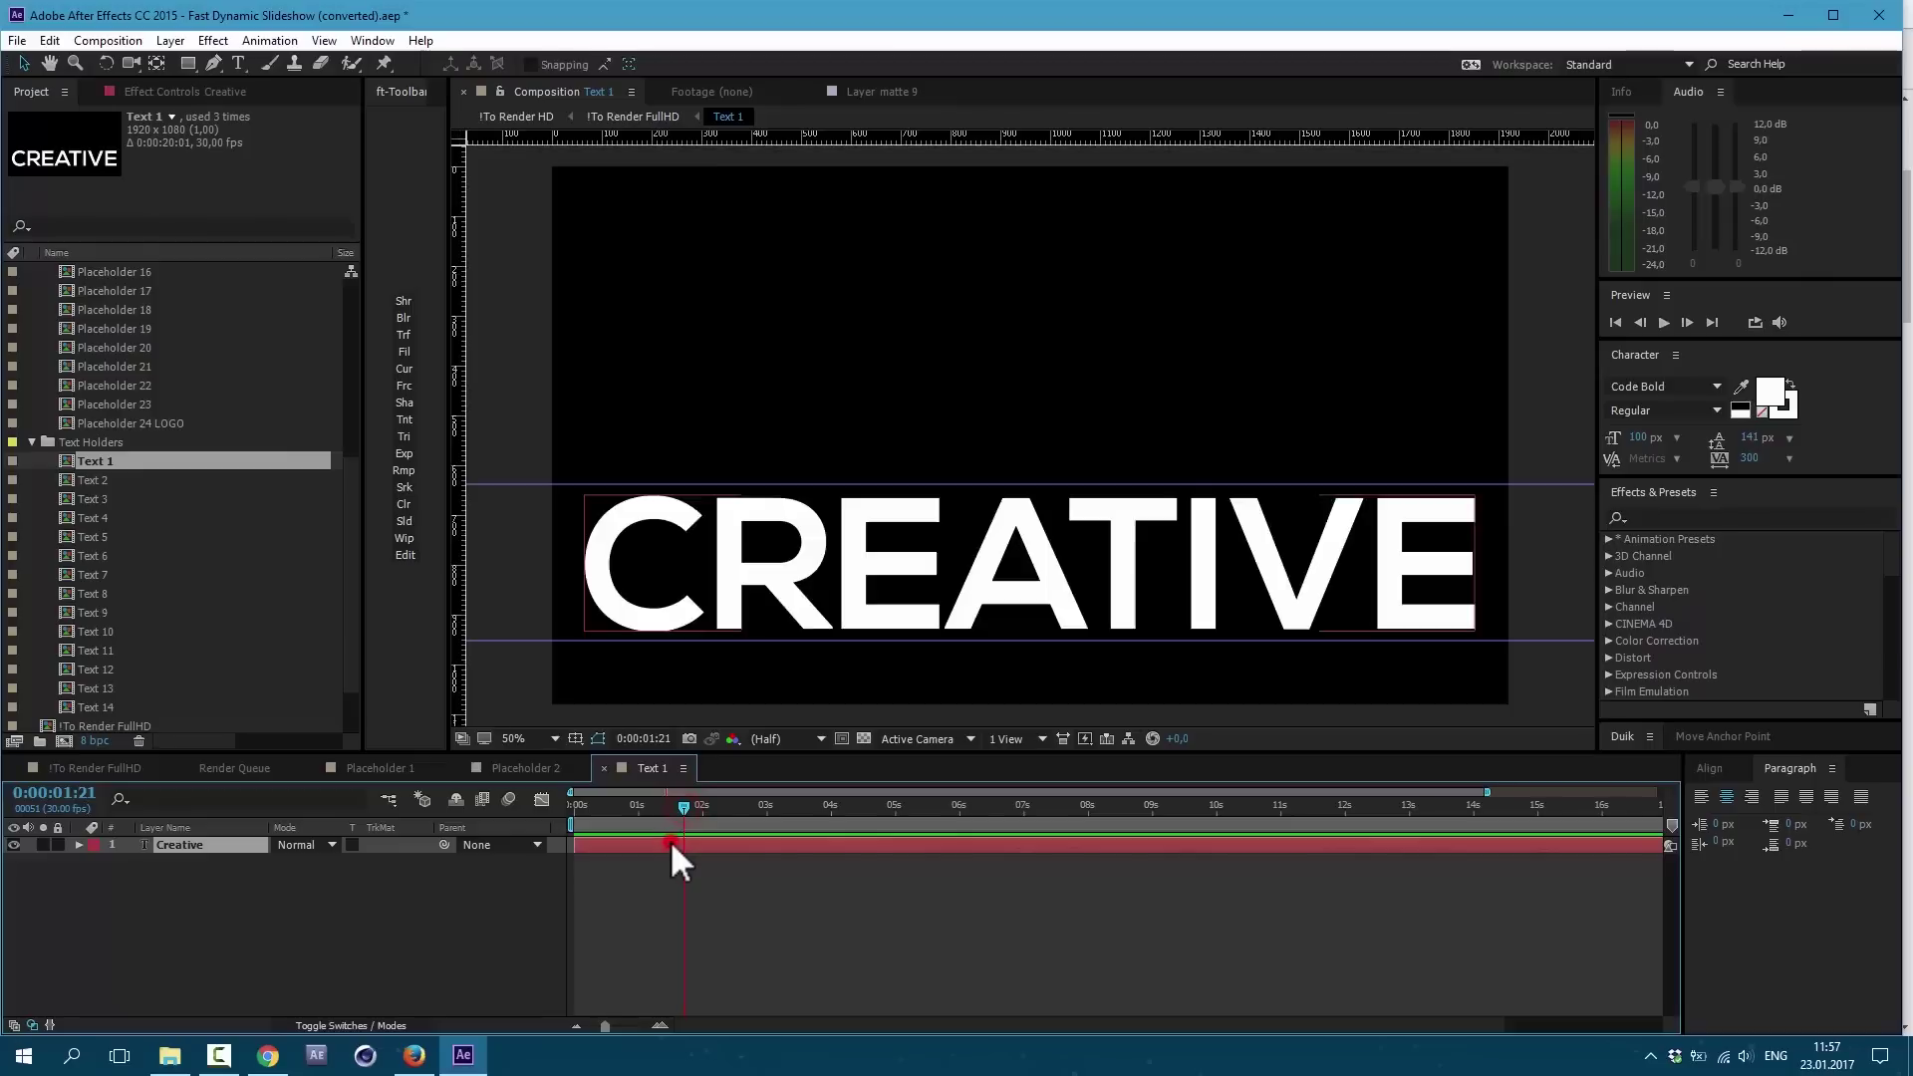
{"action": "type", "text": "thats"}
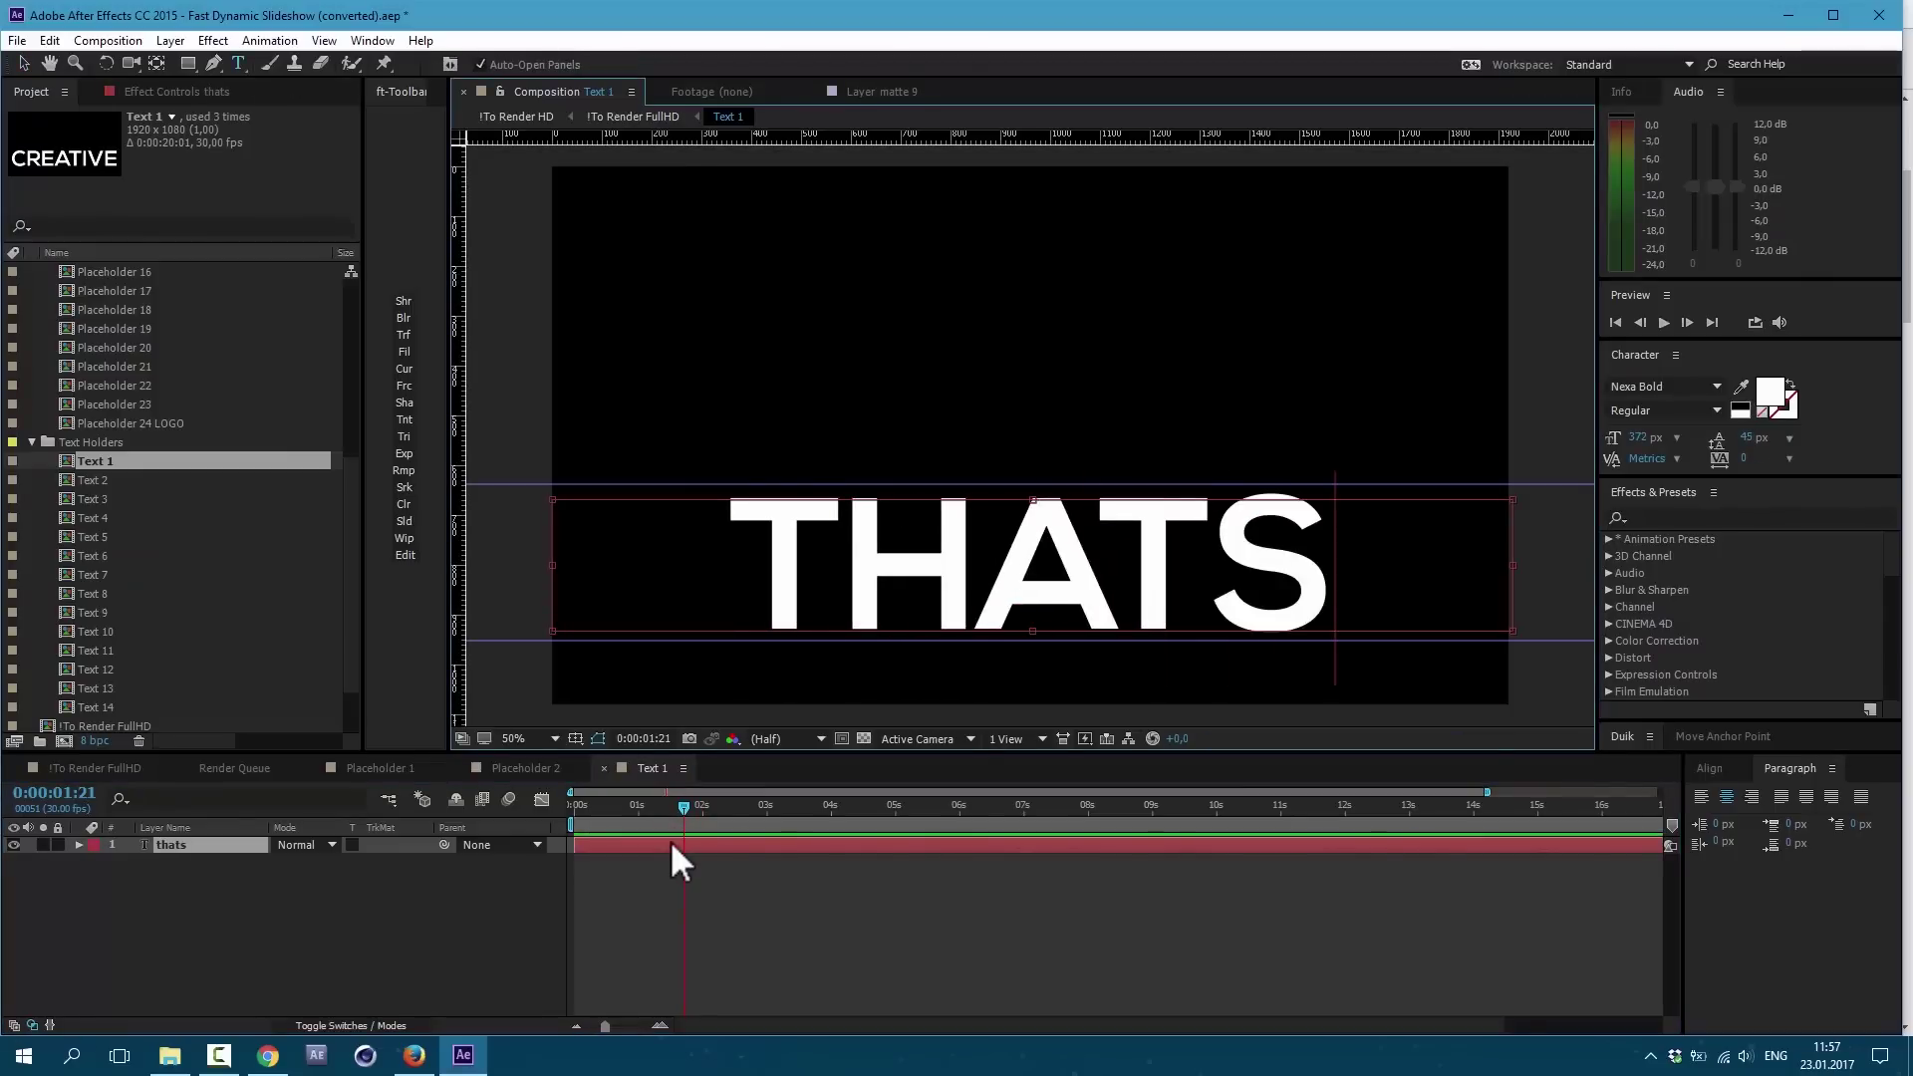
{"action": "key", "text": "Left"}
{"action": "type", "text": "'"}
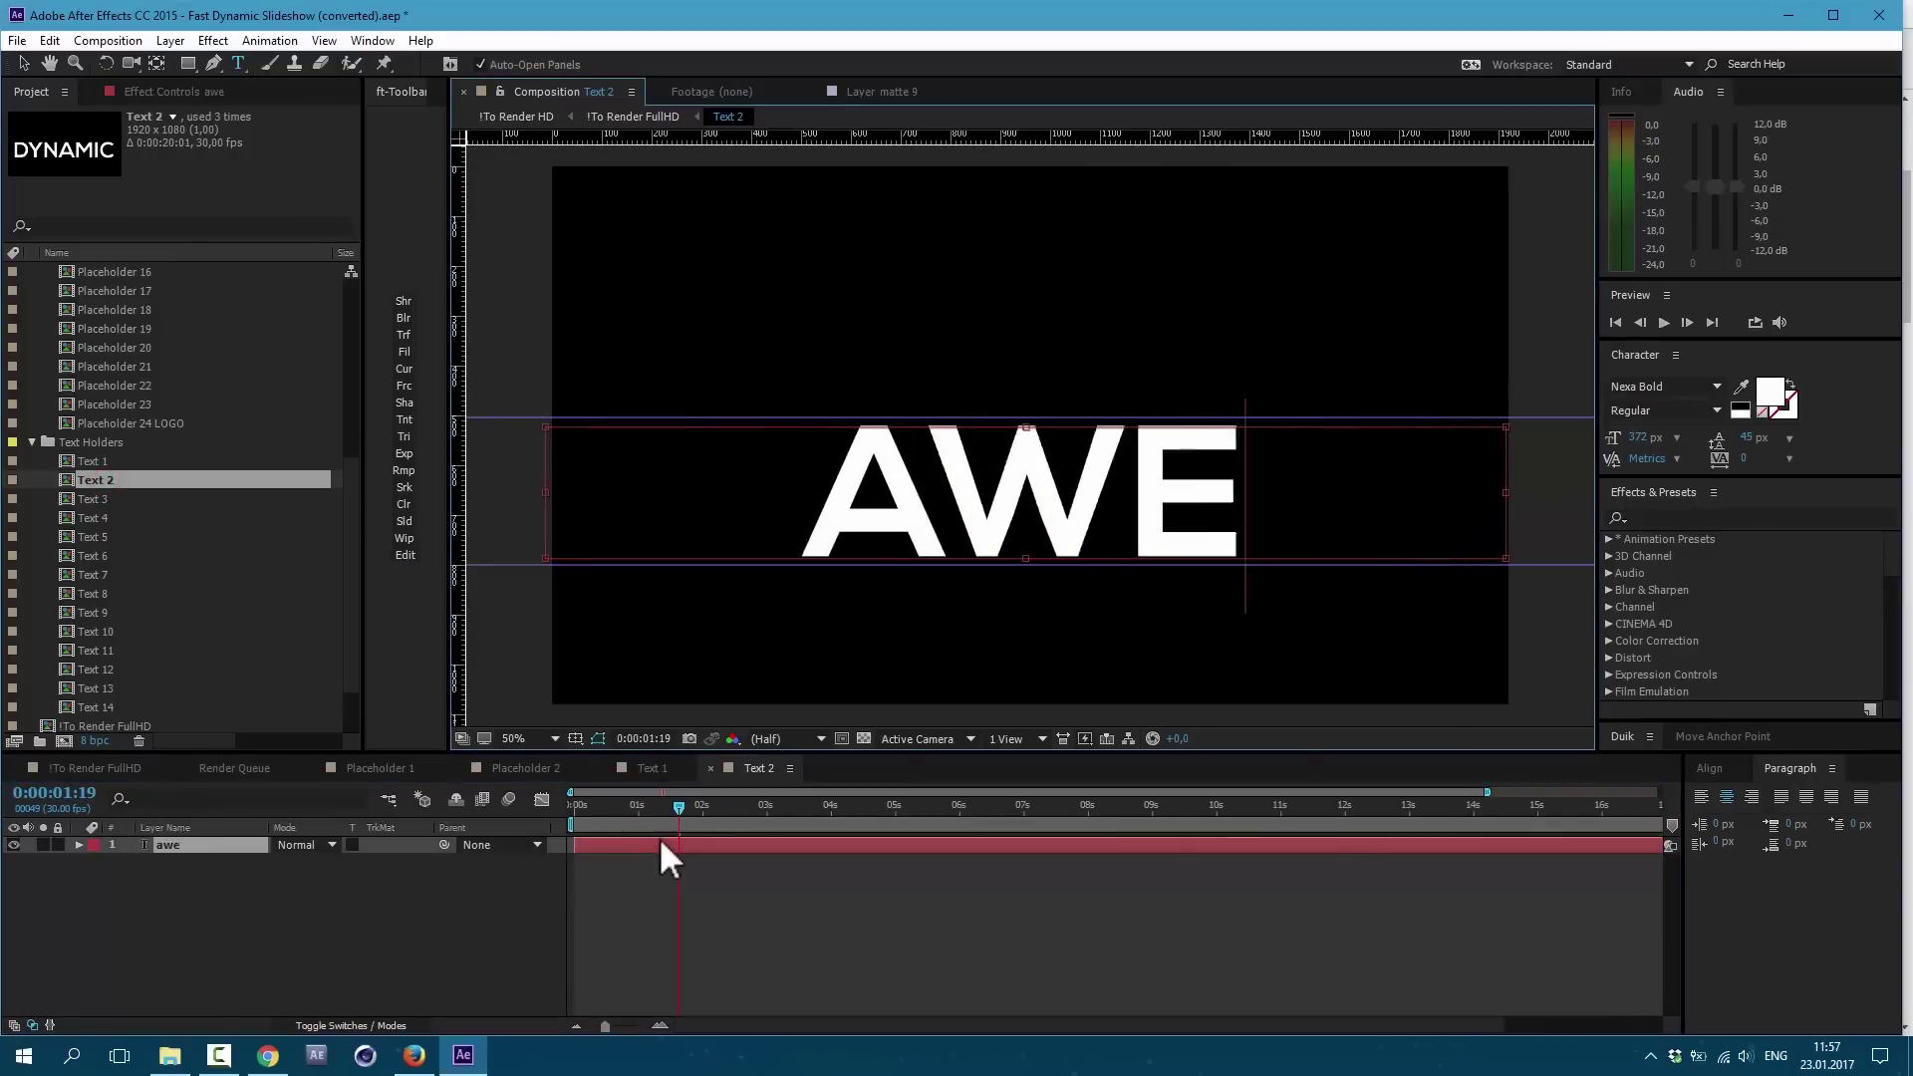
{"action": "type", "text": "SOME"}
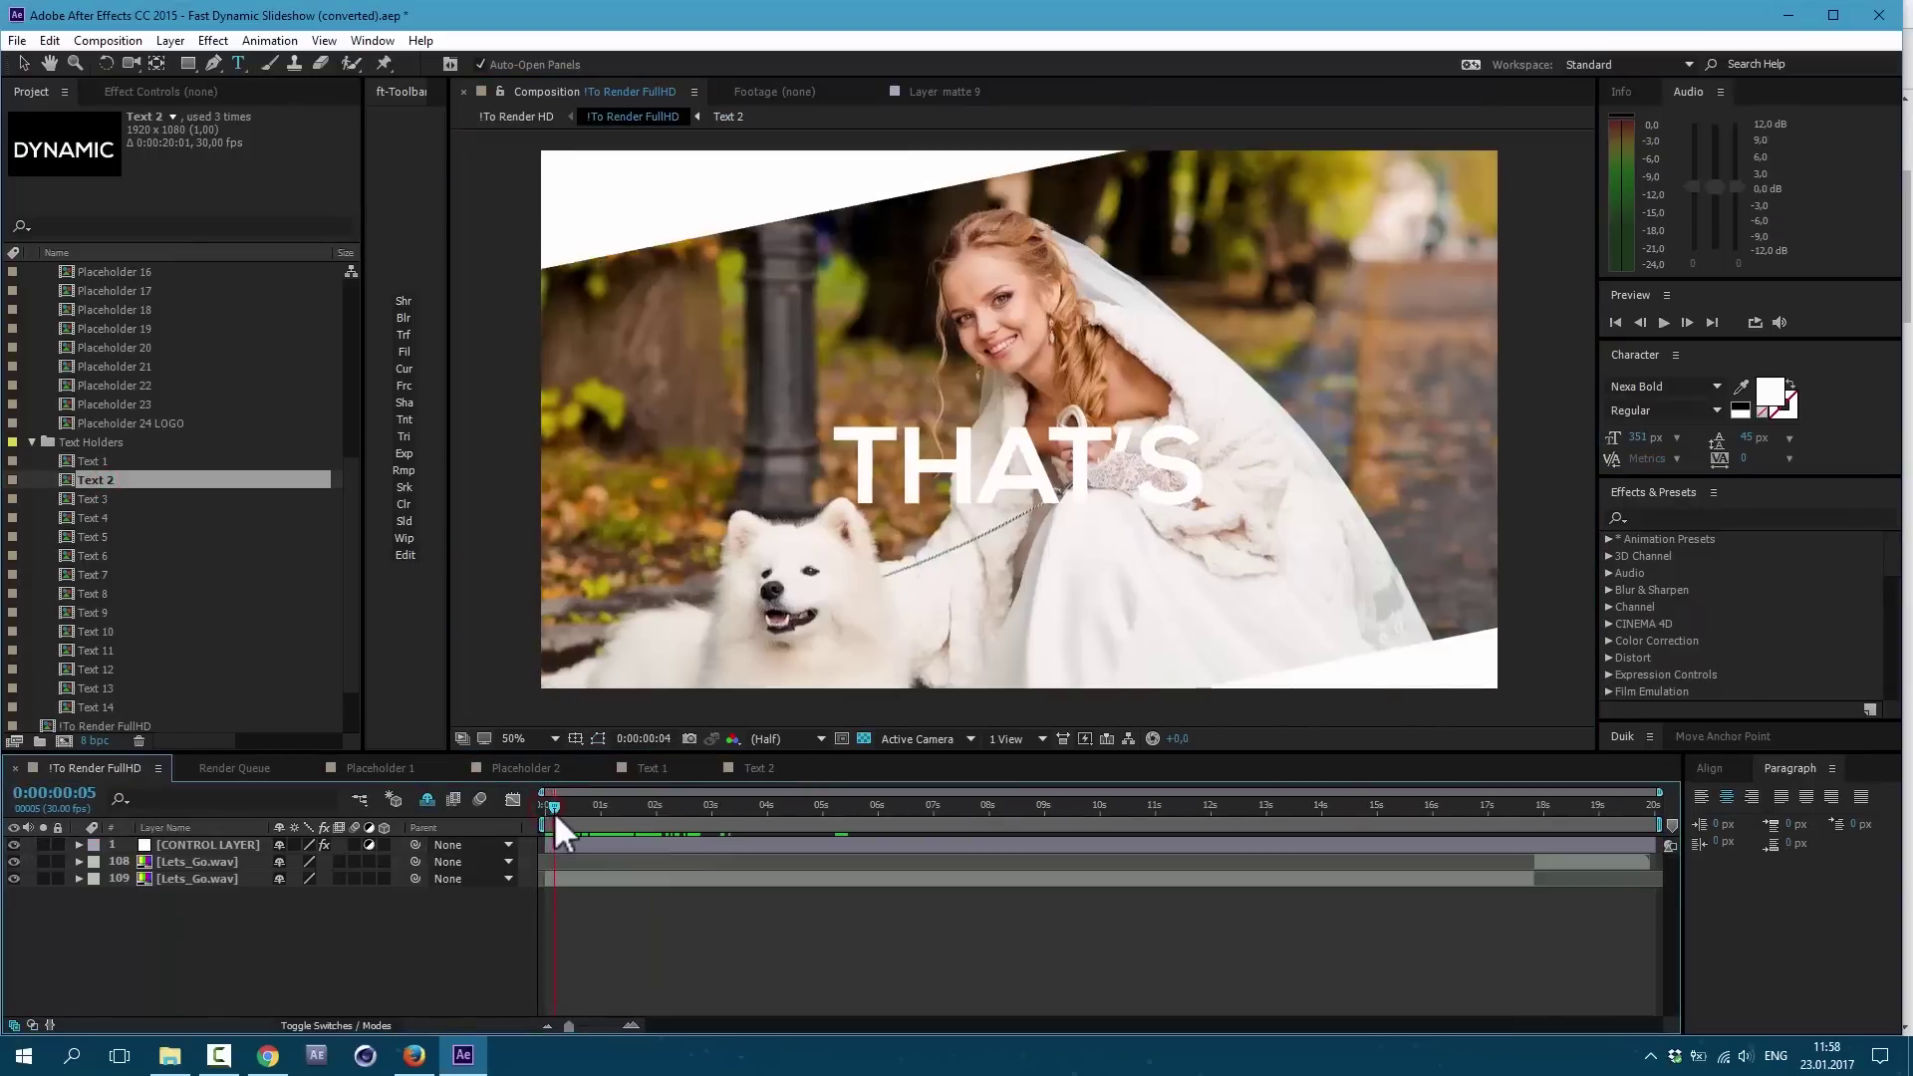
{"action": "left_click_drag", "start_coordinate": [555, 815], "coordinate": [661, 839]}
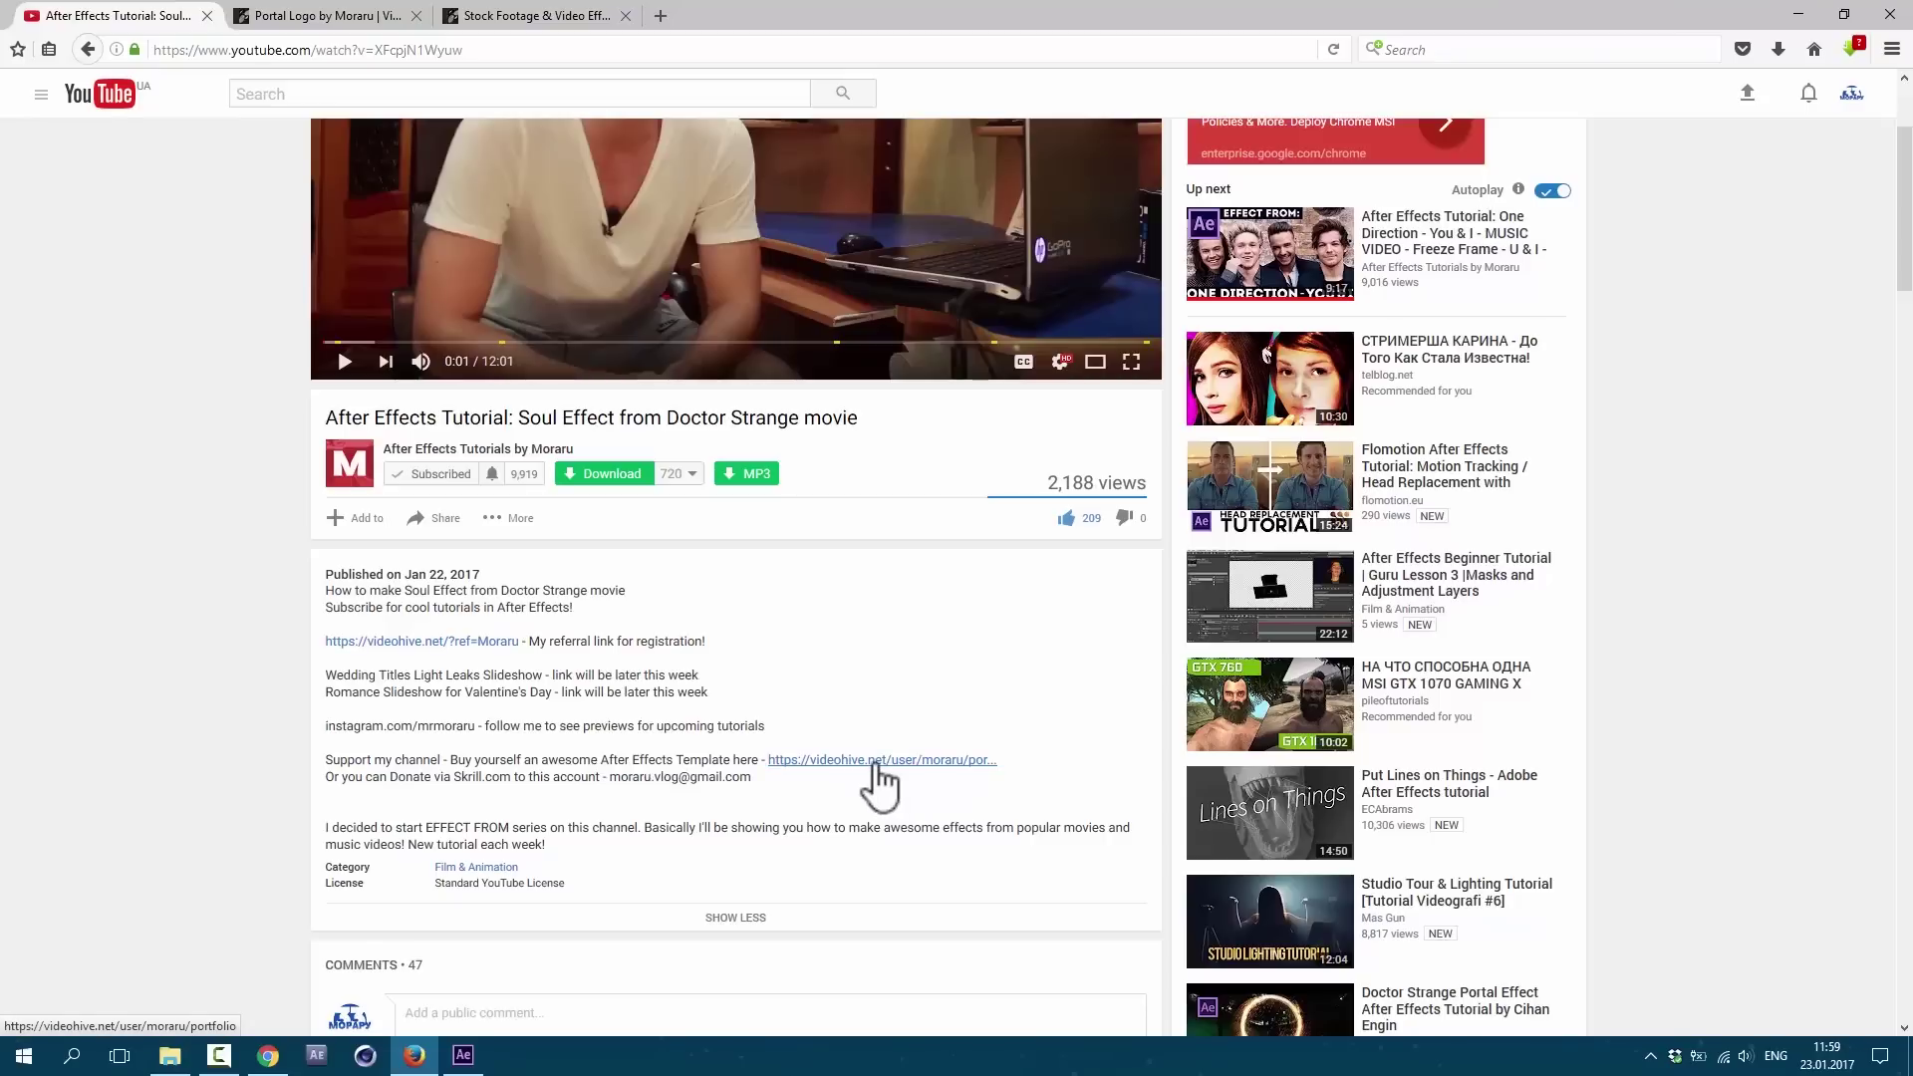
Step: Follow the author's VideoHive portfolio link in the YouTube video description
{"action": "left_click", "coordinate": [874, 761]}
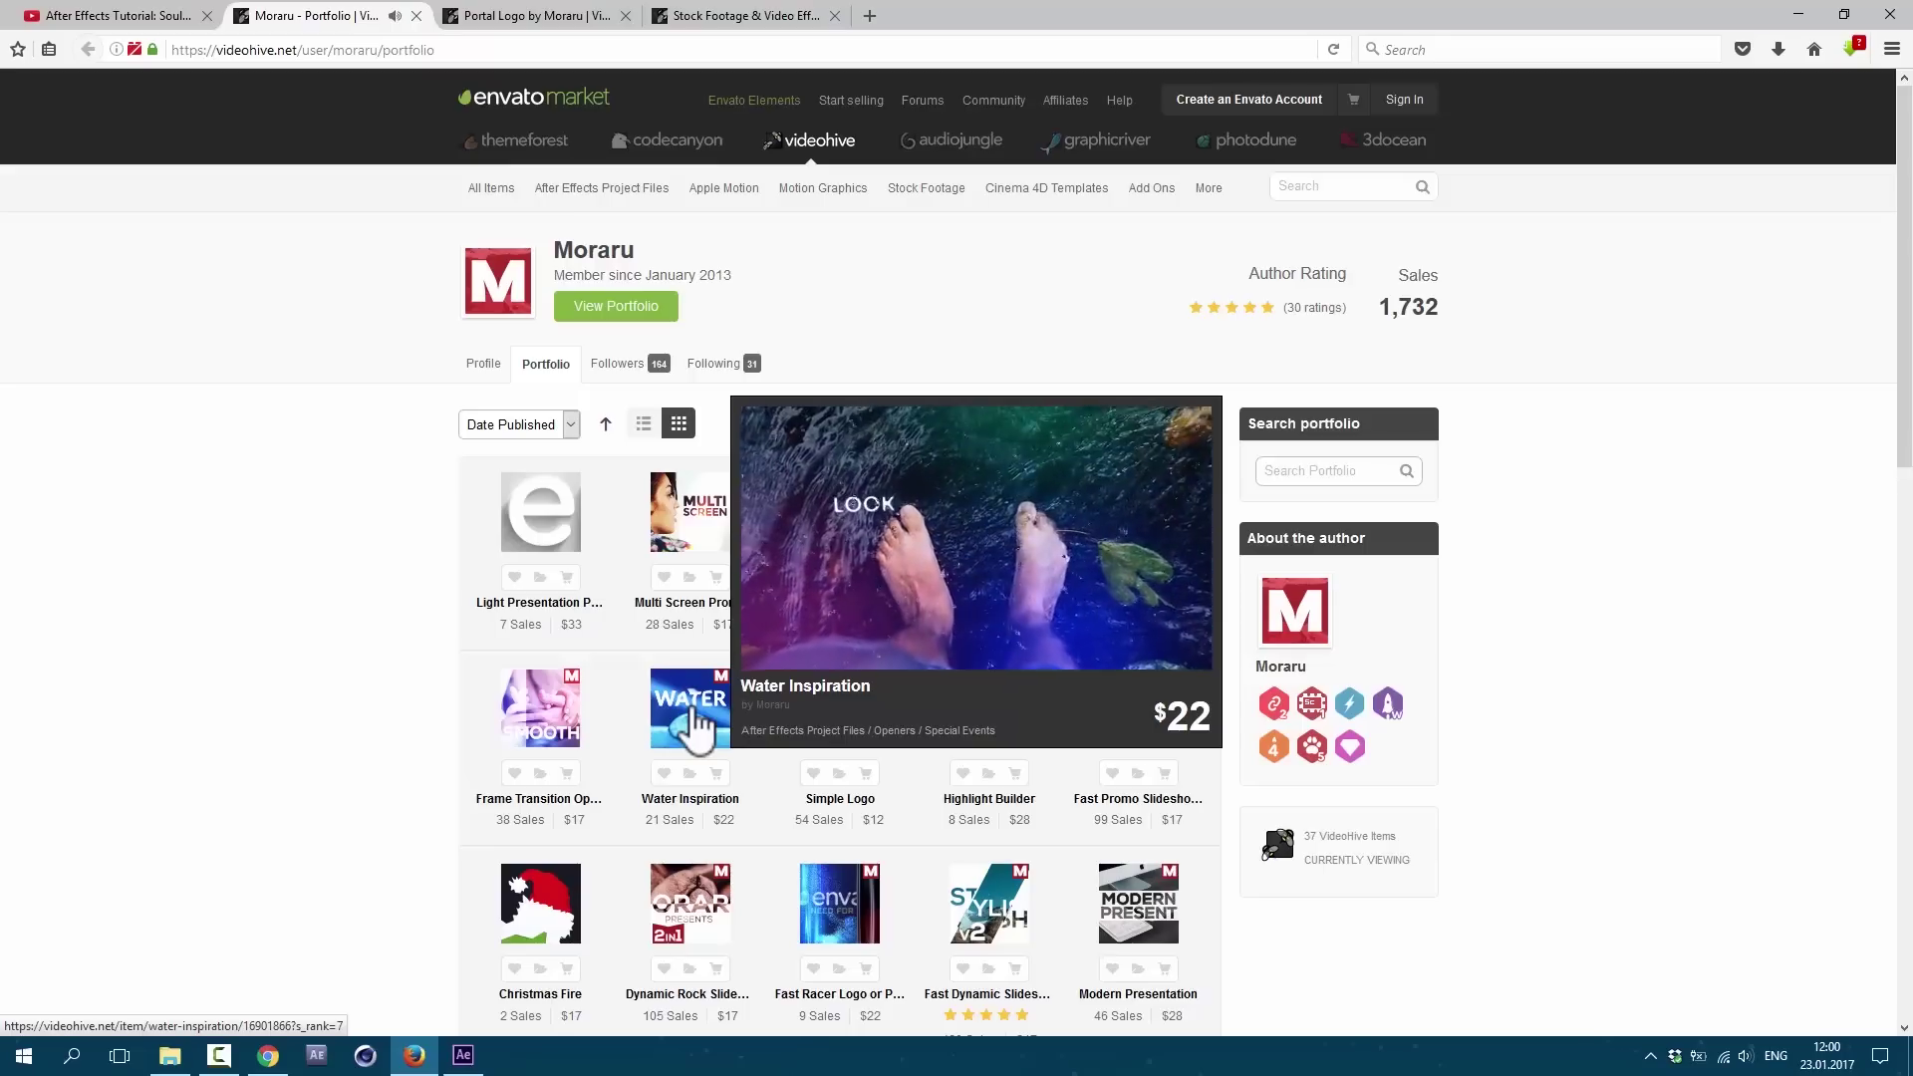